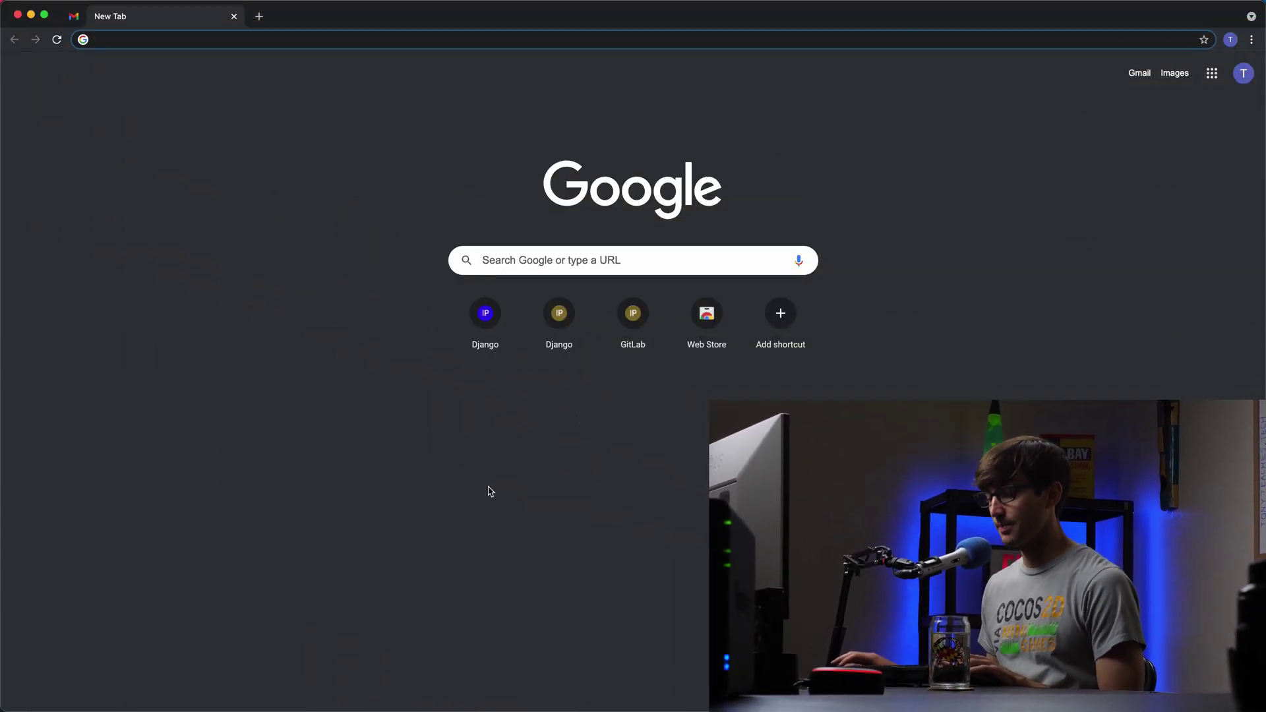
# Load Namecheap's EasyWP hosting page and scroll to the Starter $3.88, Turbo $7.88 and Supersonic $11.88 plans
pyautogui.click(297, 38)
pyautogui.write('https://www.namecheap.com/wordpress/')
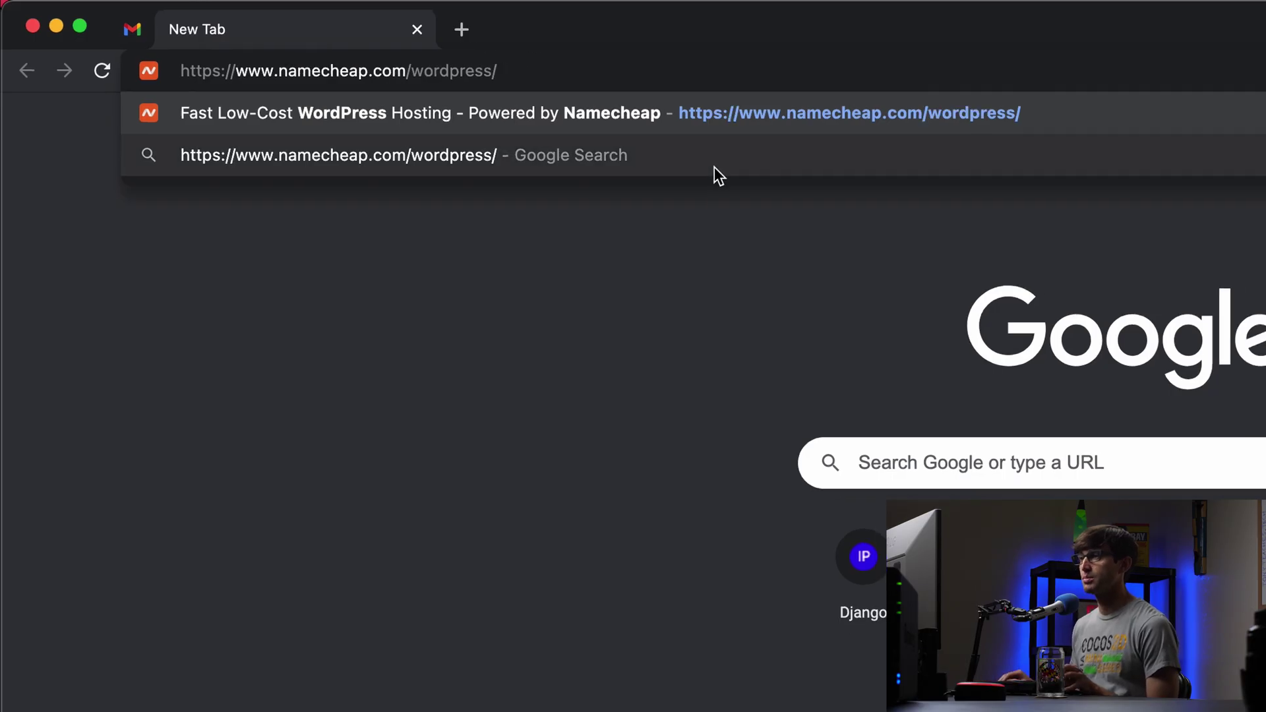
pyautogui.press('Return')
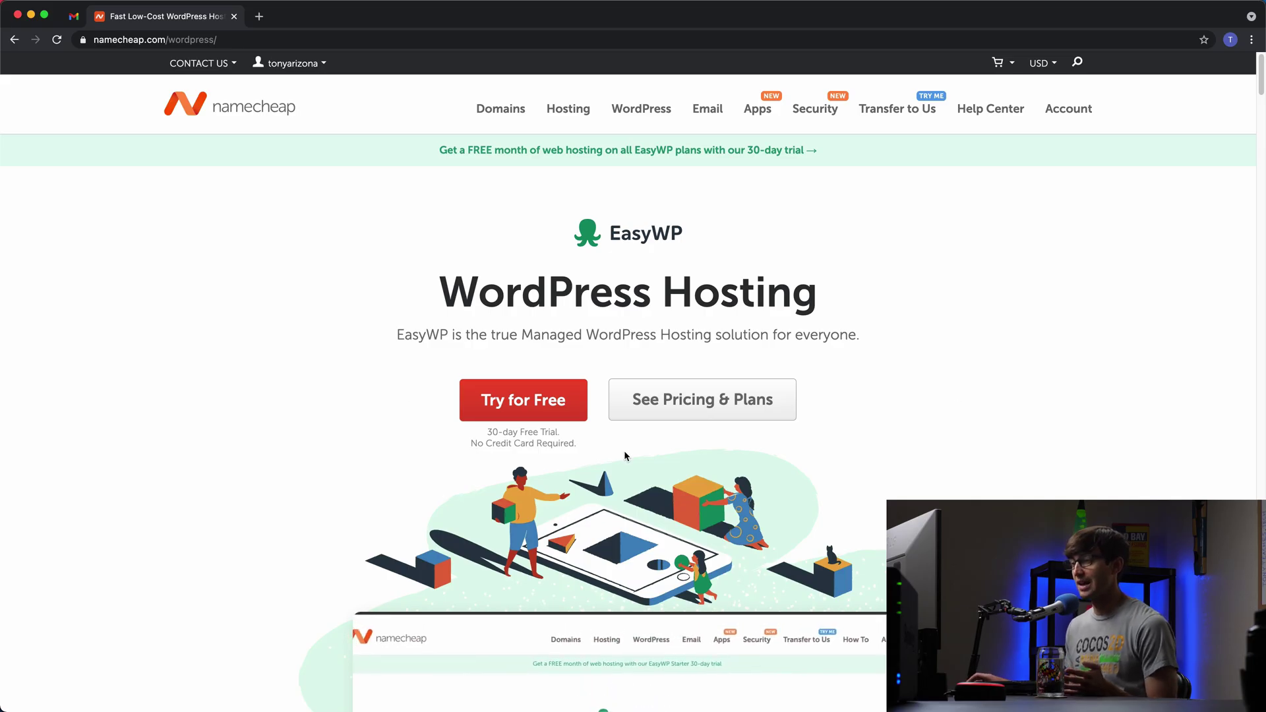
pyautogui.scroll(-1, 624, 455)
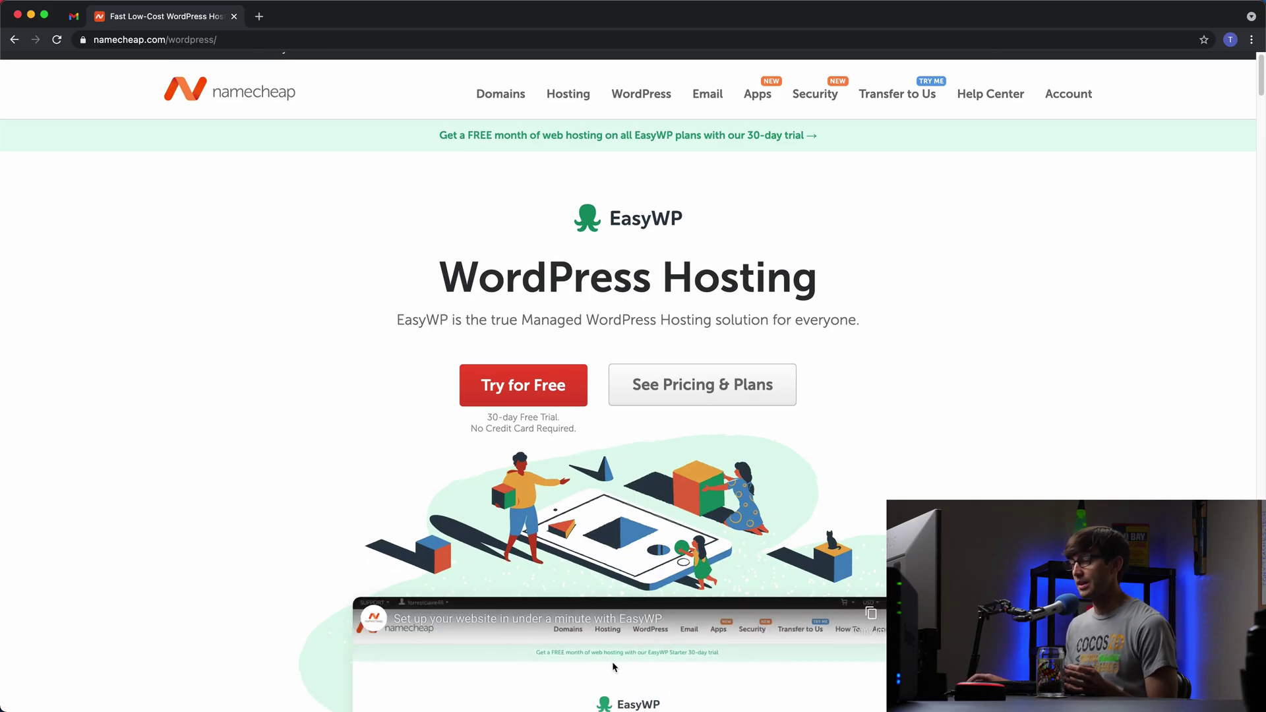
pyautogui.scroll(-5, 476, 602)
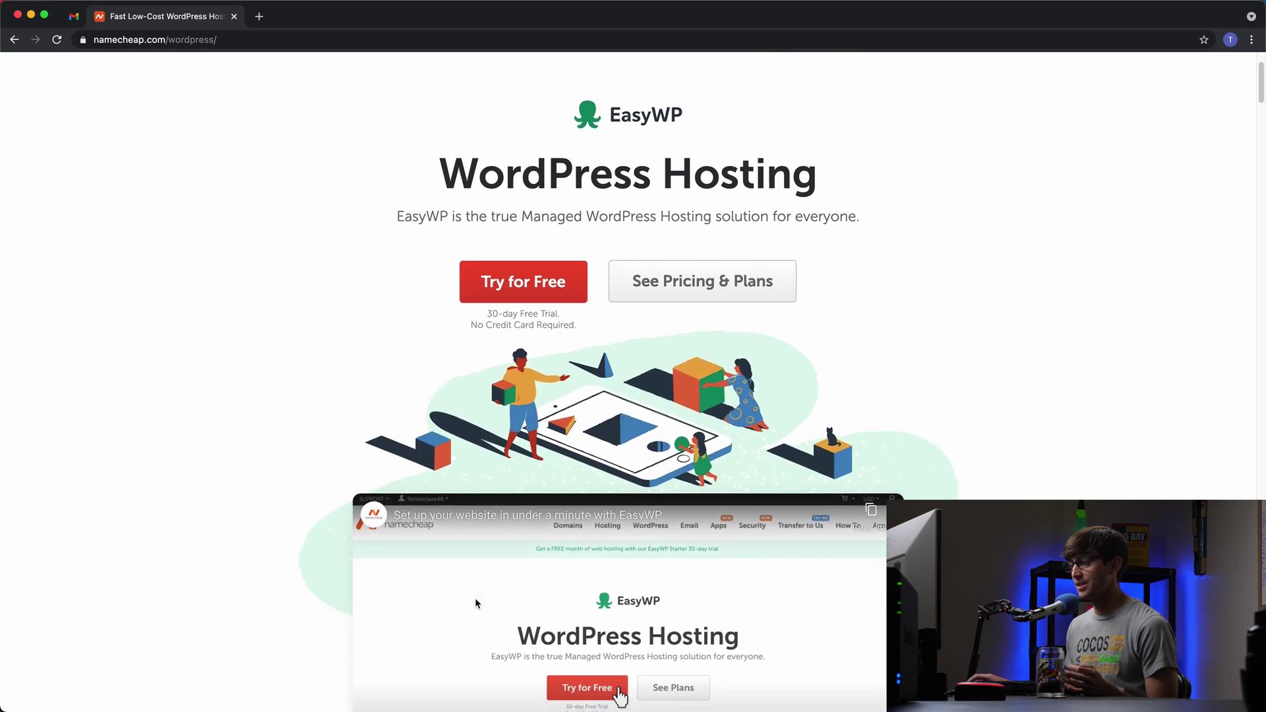
pyautogui.scroll(-4, 475, 598)
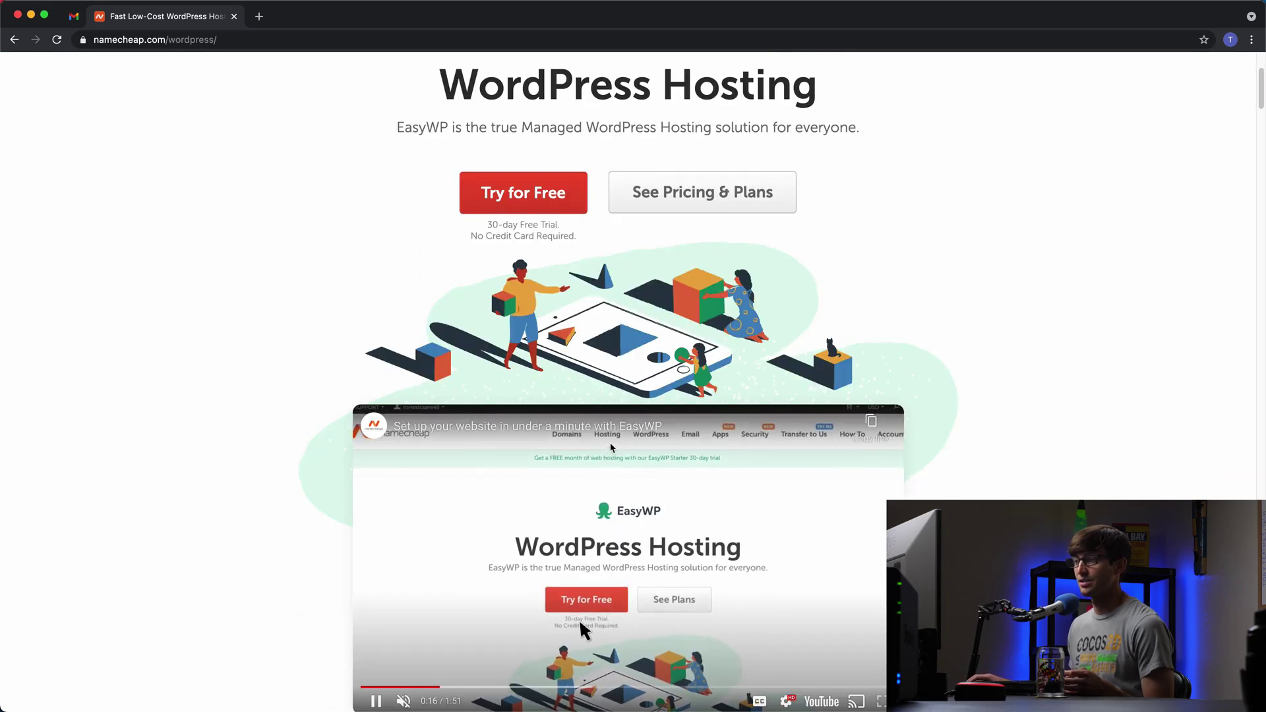
pyautogui.scroll(-1, 657, 517)
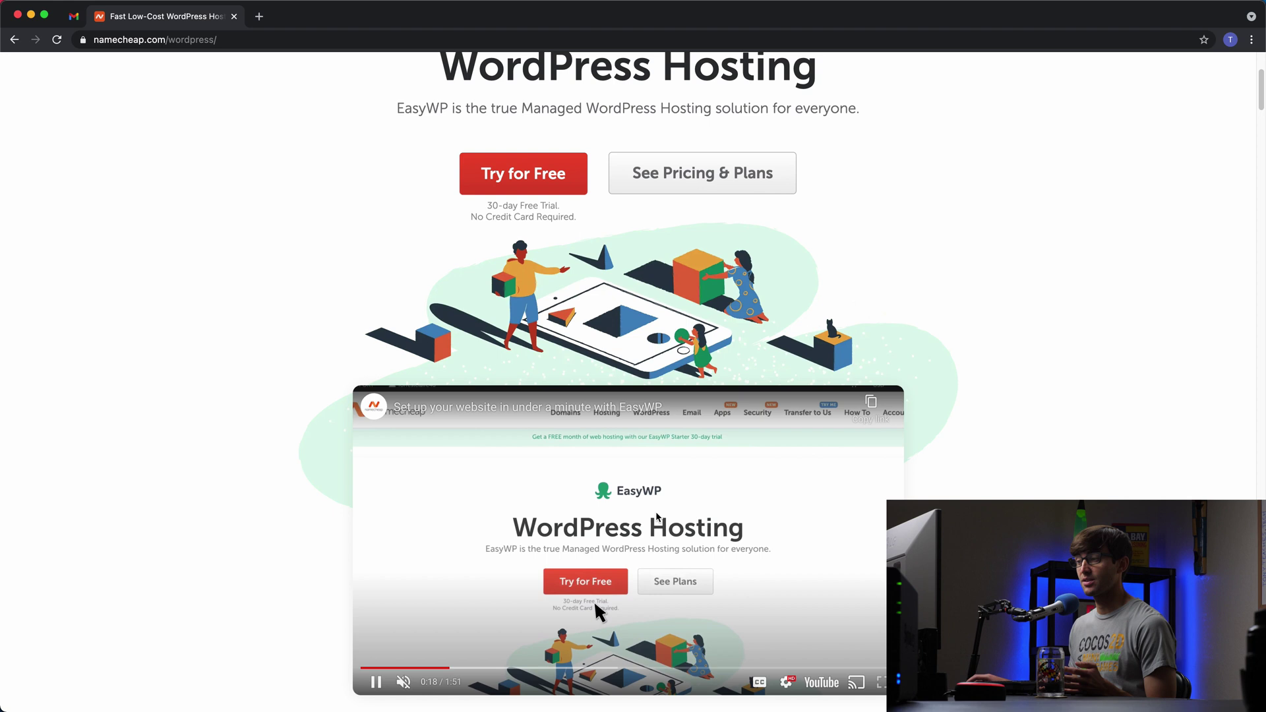
pyautogui.scroll(10, 601, 526)
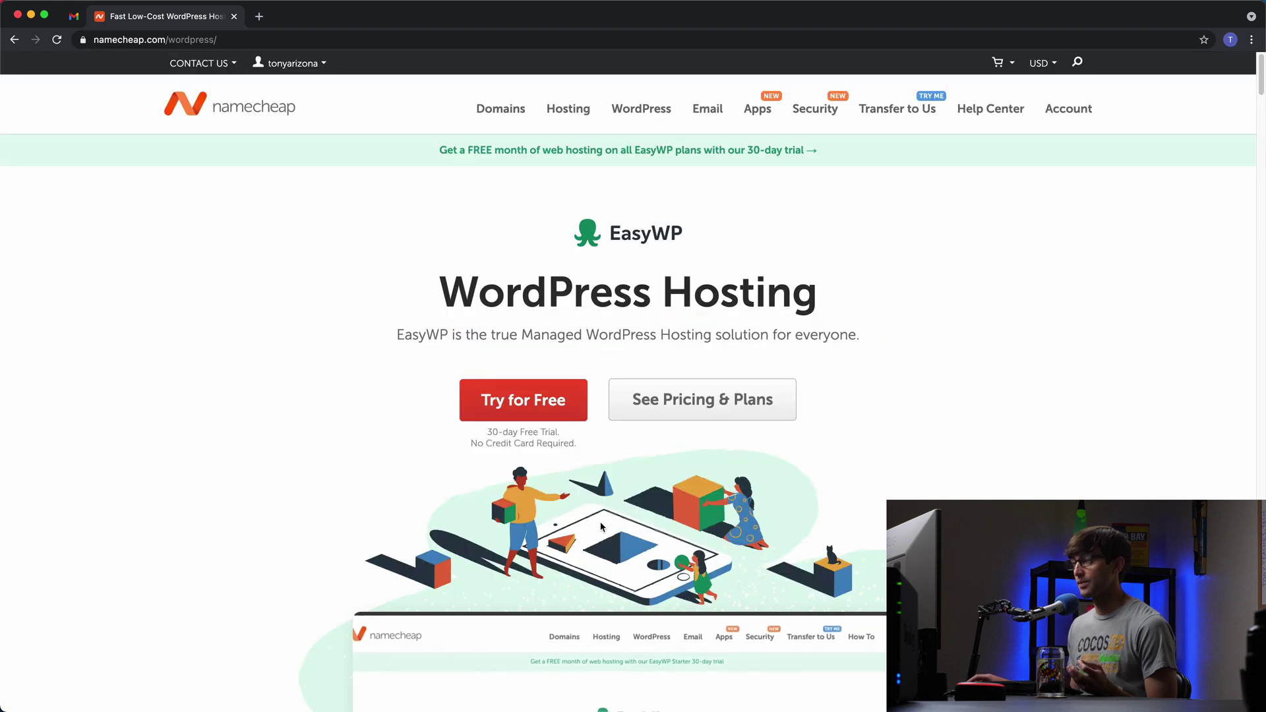
pyautogui.scroll(-15, 429, 462)
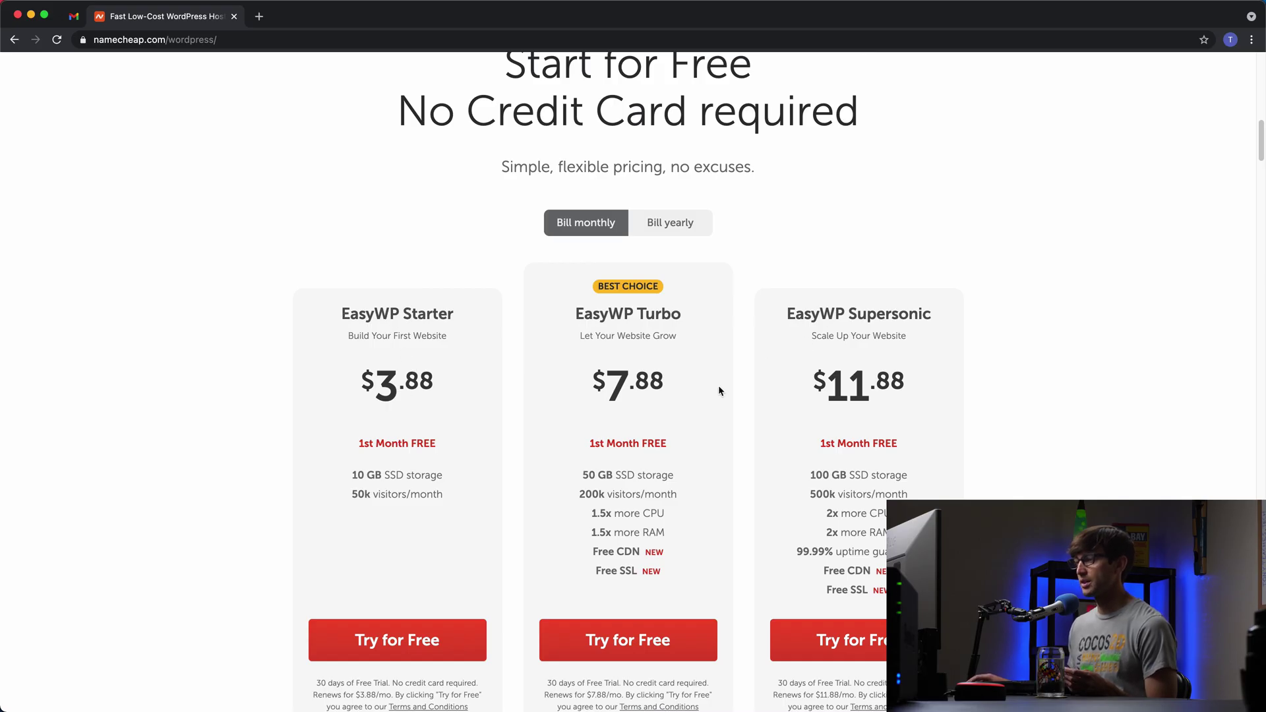
pyautogui.doubleClick(663, 316)
pyautogui.click(664, 320)
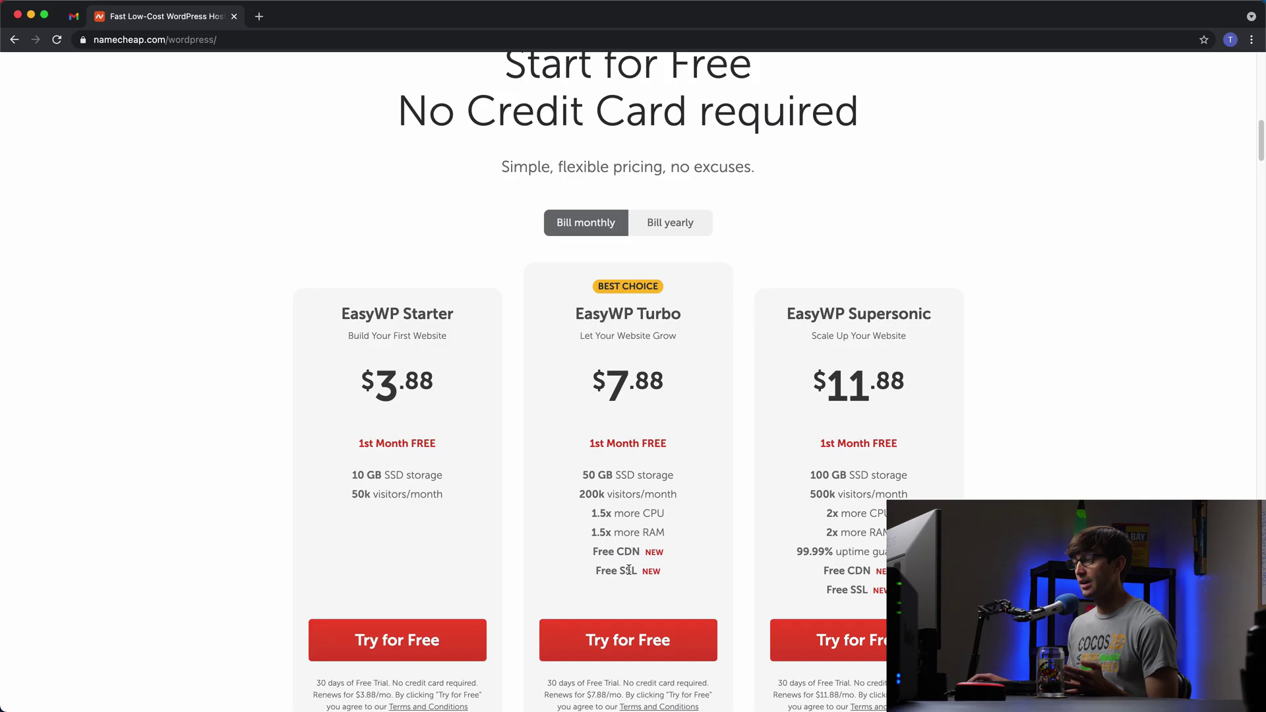
pyautogui.moveTo(593, 554); pyautogui.dragTo(641, 559)
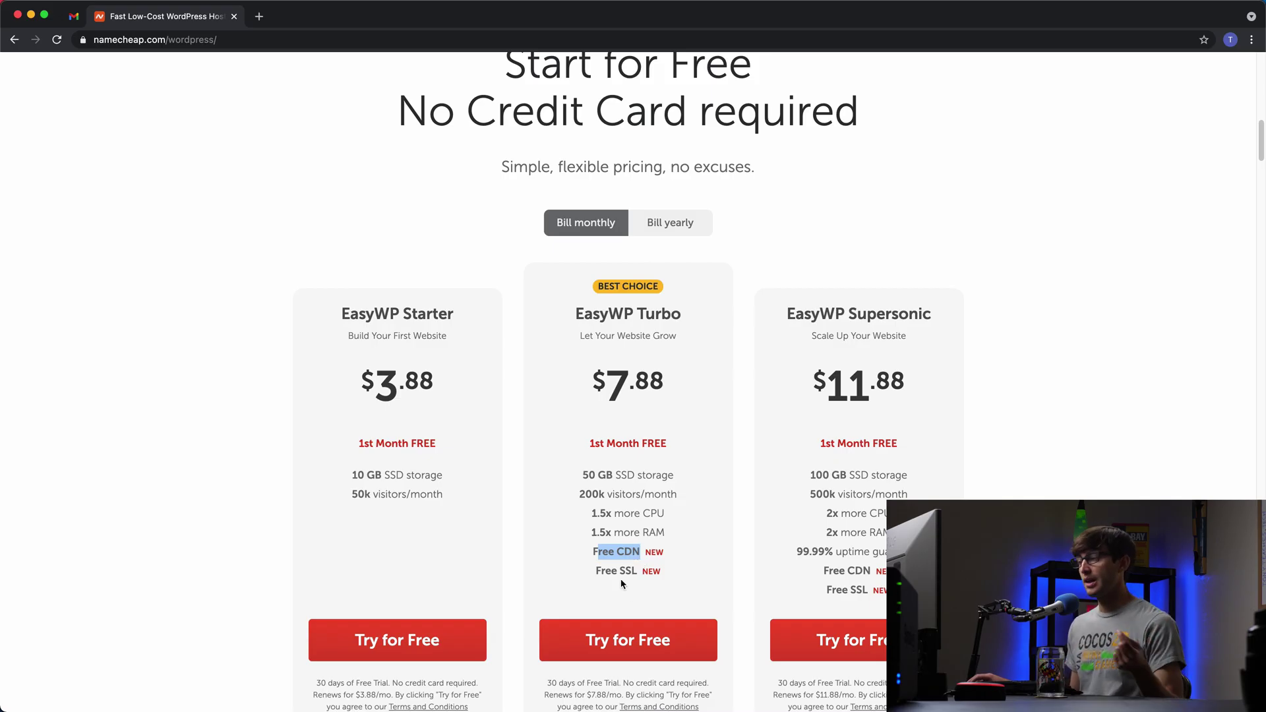
pyautogui.moveTo(620, 574); pyautogui.dragTo(662, 572)
pyautogui.click(620, 573)
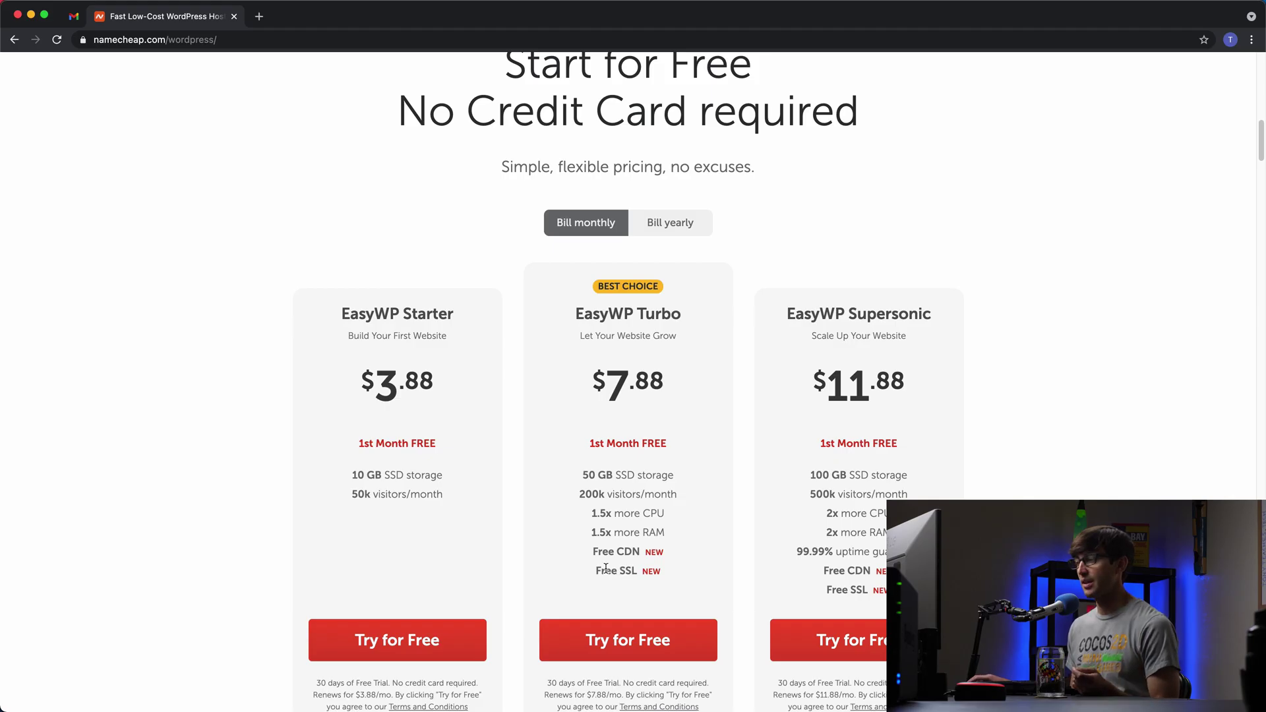
pyautogui.scroll(1, 715, 517)
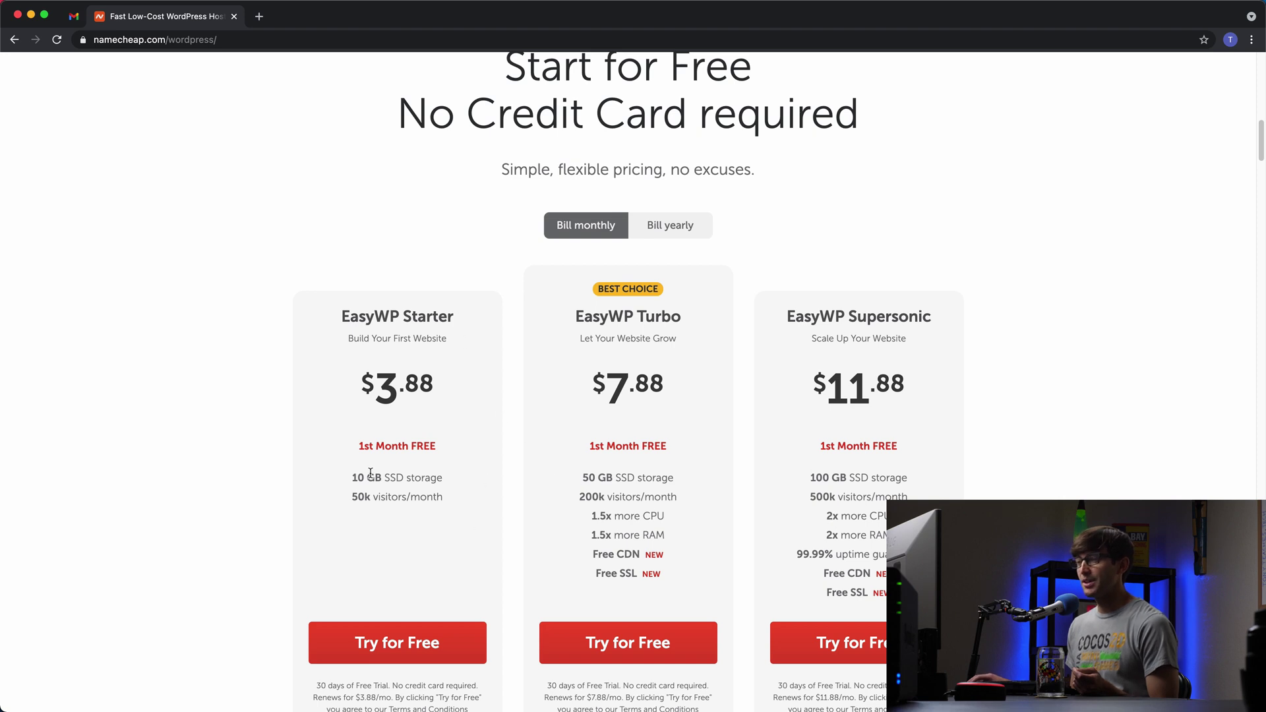
pyautogui.moveTo(357, 477); pyautogui.dragTo(375, 480)
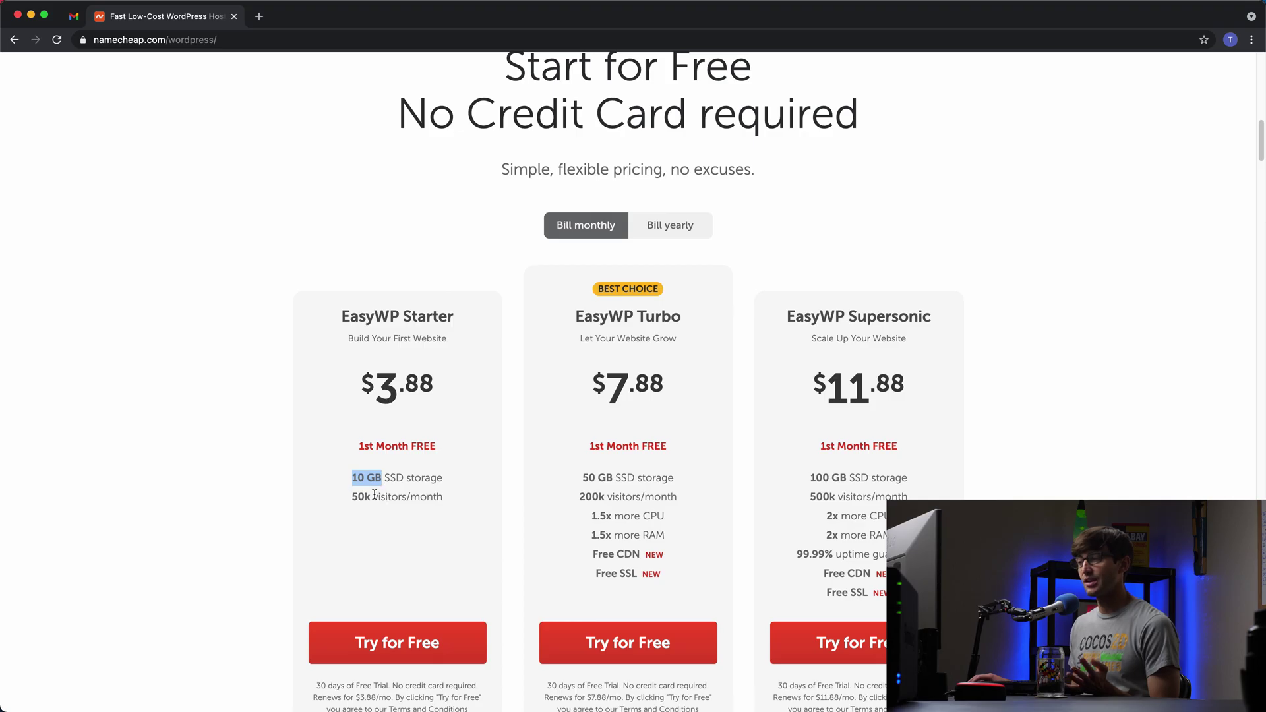
pyautogui.moveTo(364, 499); pyautogui.dragTo(379, 499)
pyautogui.click(380, 501)
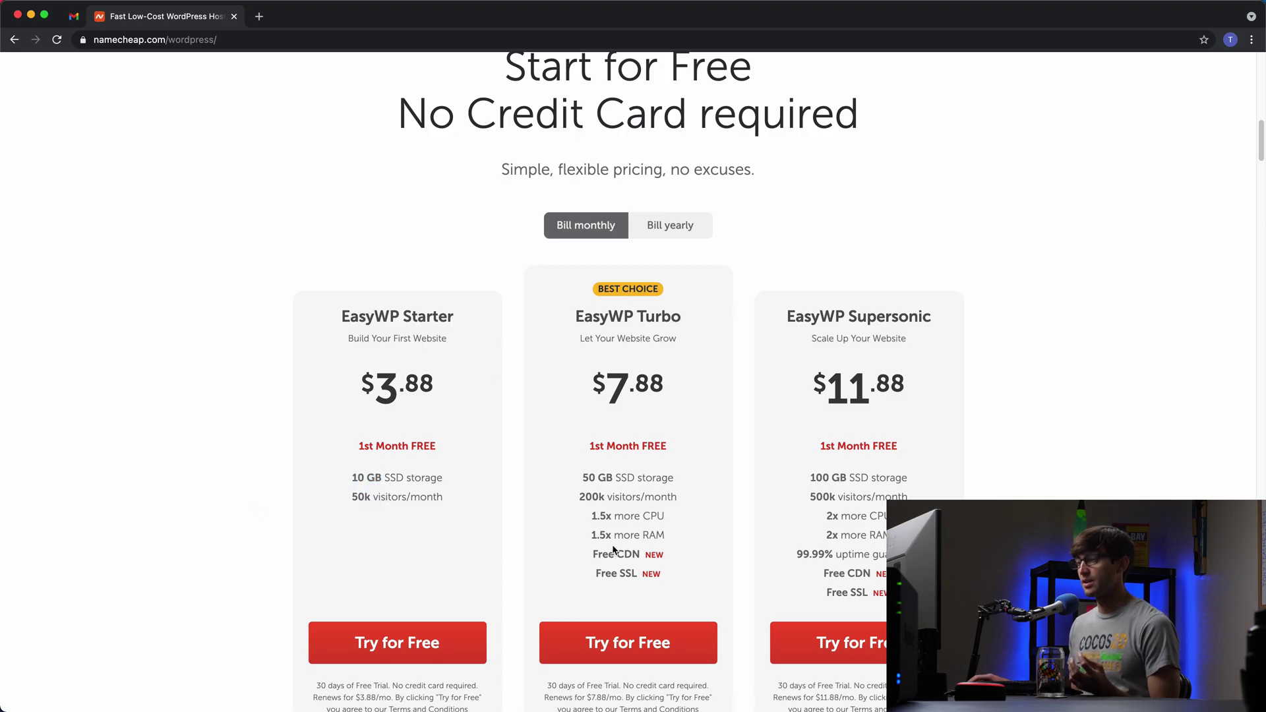
pyautogui.moveTo(598, 554); pyautogui.dragTo(642, 602)
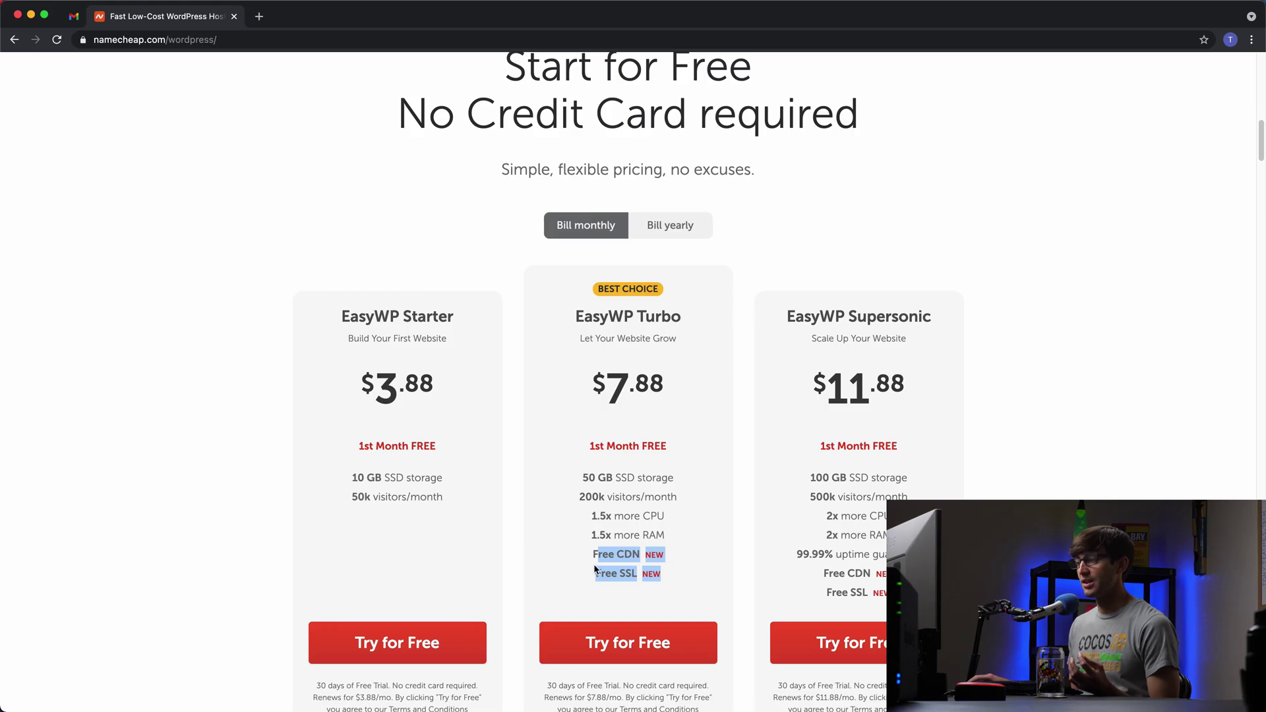
pyautogui.scroll(10, 594, 569)
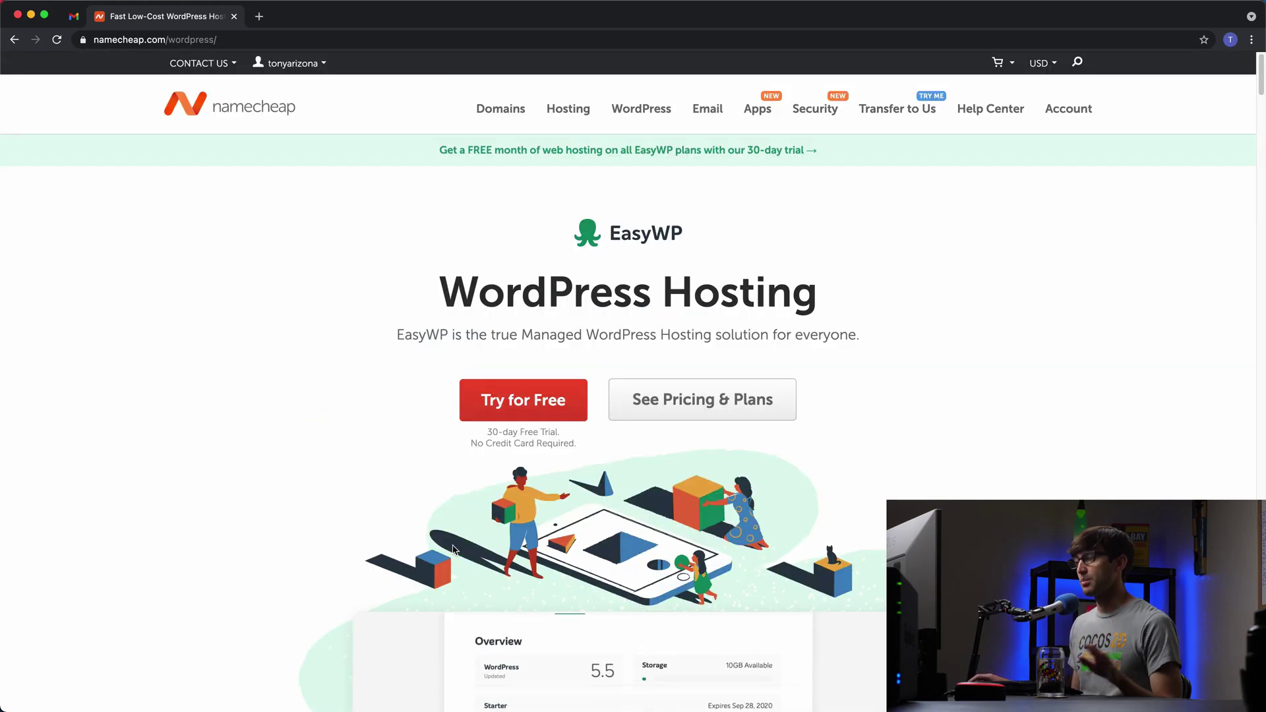
# Confirm the free EasyWP Starter trial and name the personal website 'Tony's Blog'
pyautogui.click(498, 414)
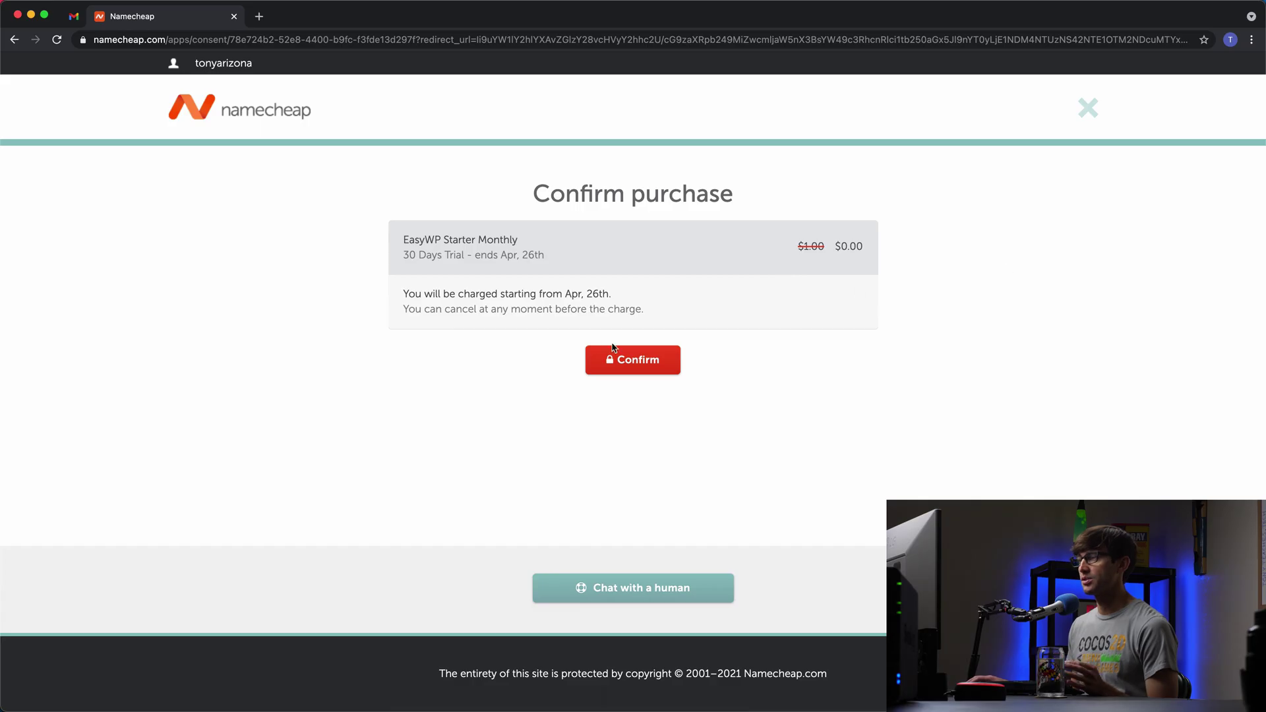
pyautogui.click(627, 368)
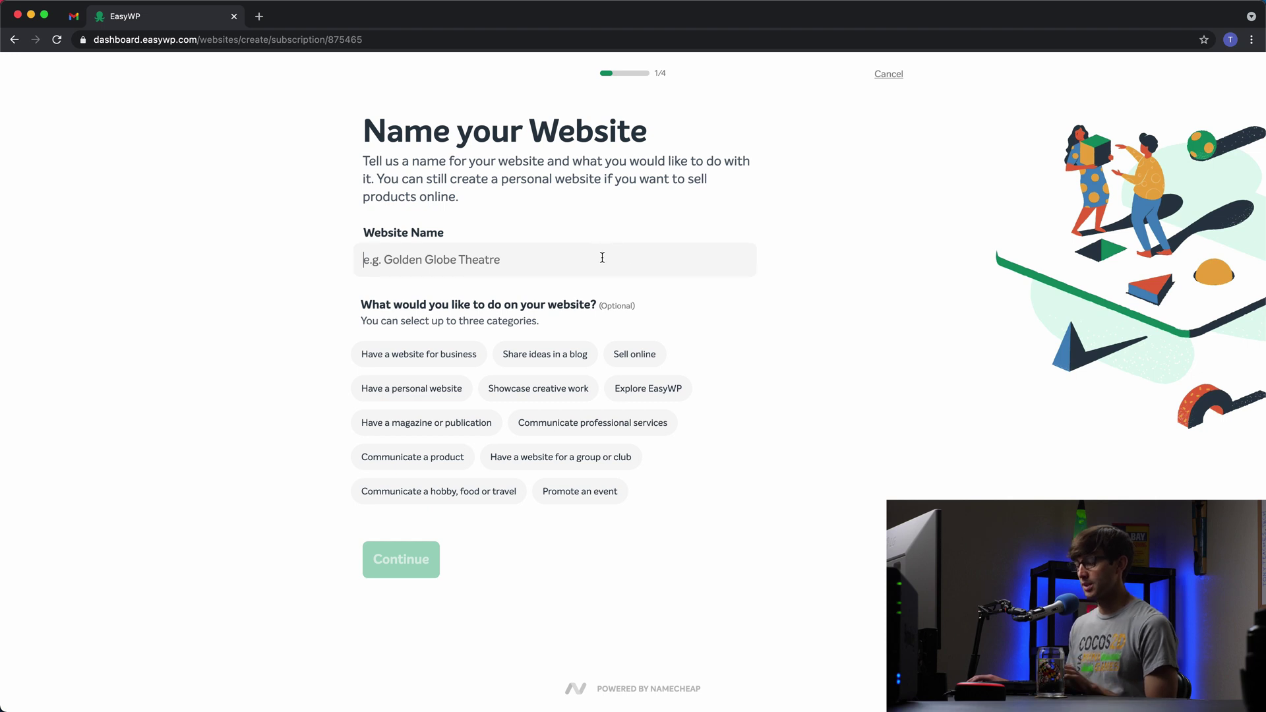
pyautogui.write("Tony's Blog")
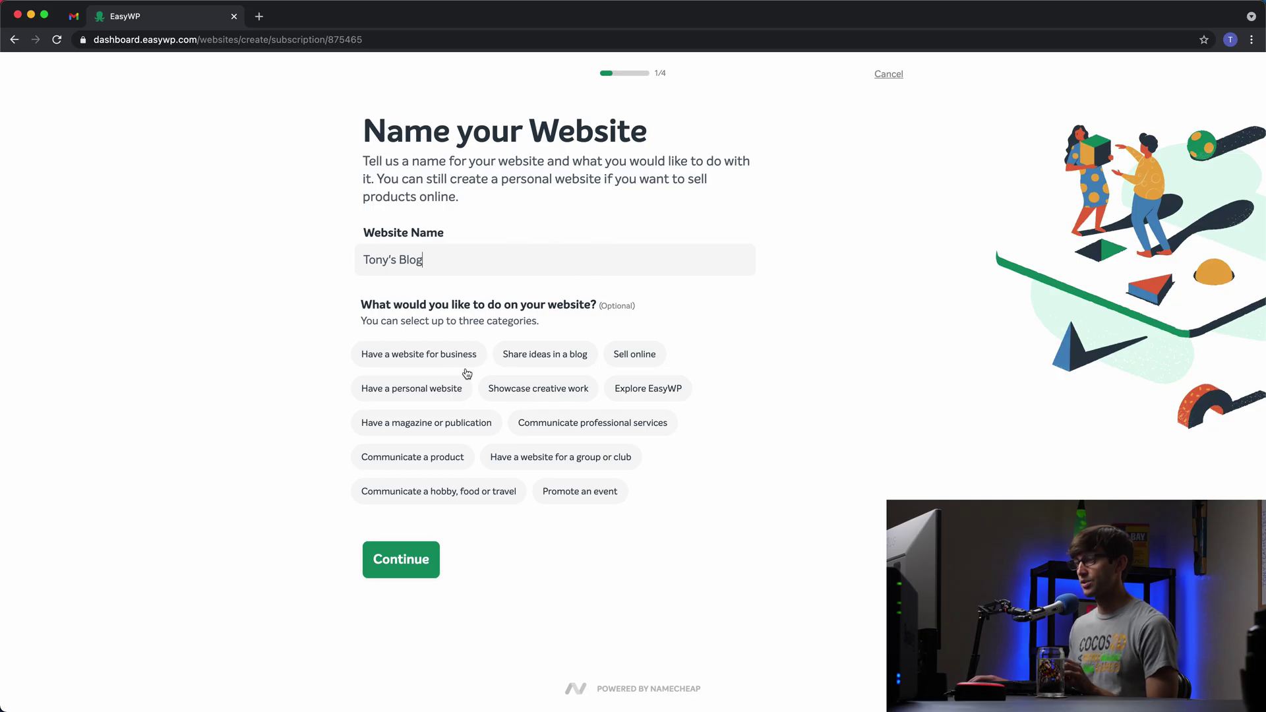
pyautogui.click(438, 397)
# Compare the domain options and keep the free EasyWP subdomain for the site
pyautogui.click(410, 558)
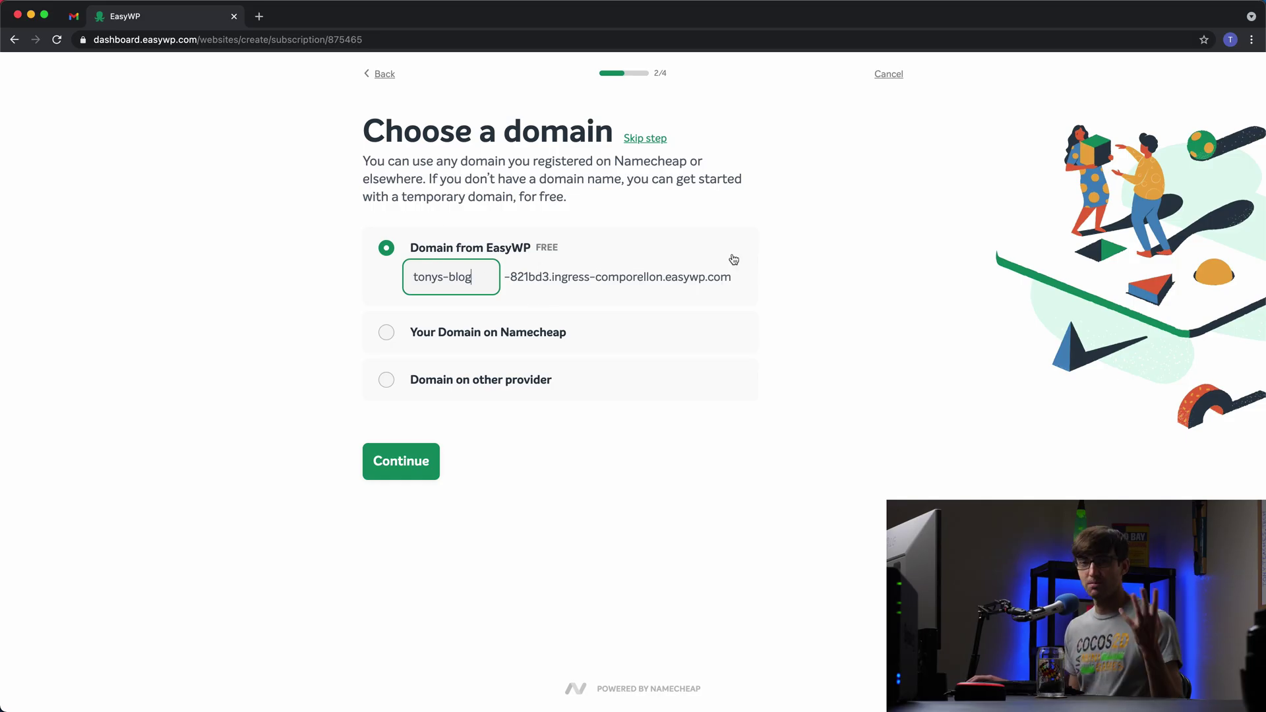
pyautogui.click(562, 330)
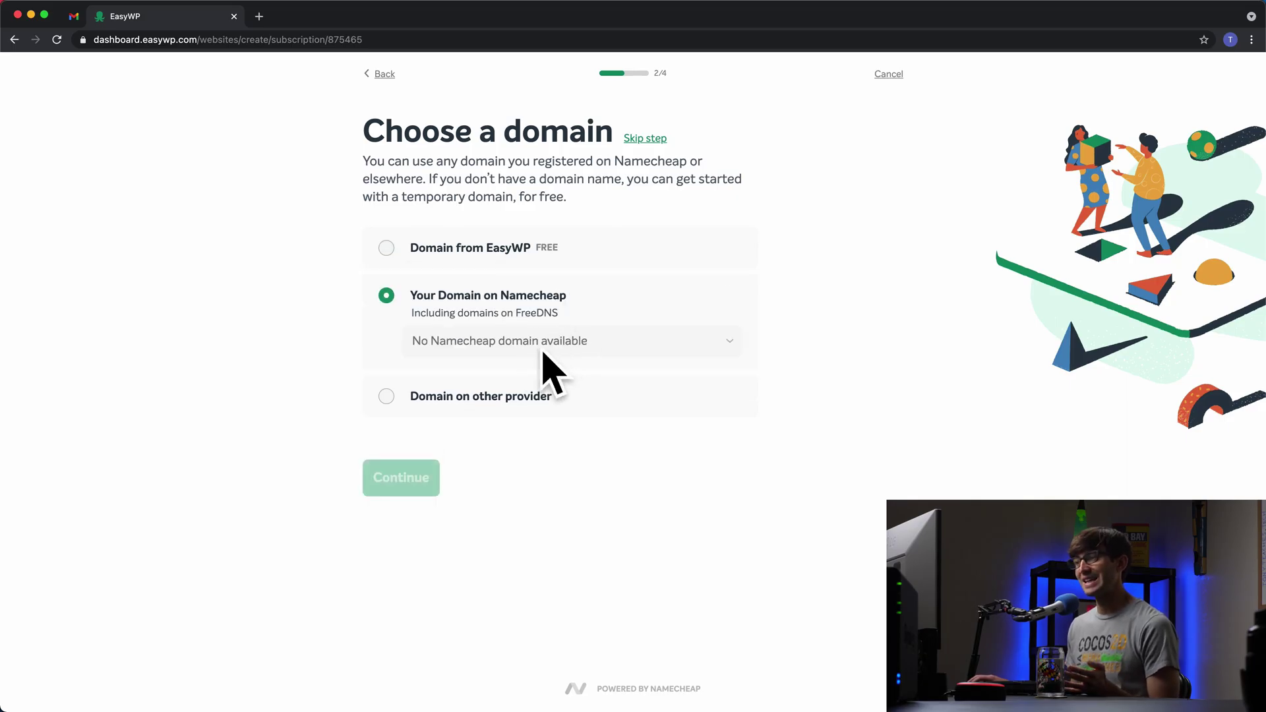
pyautogui.click(529, 401)
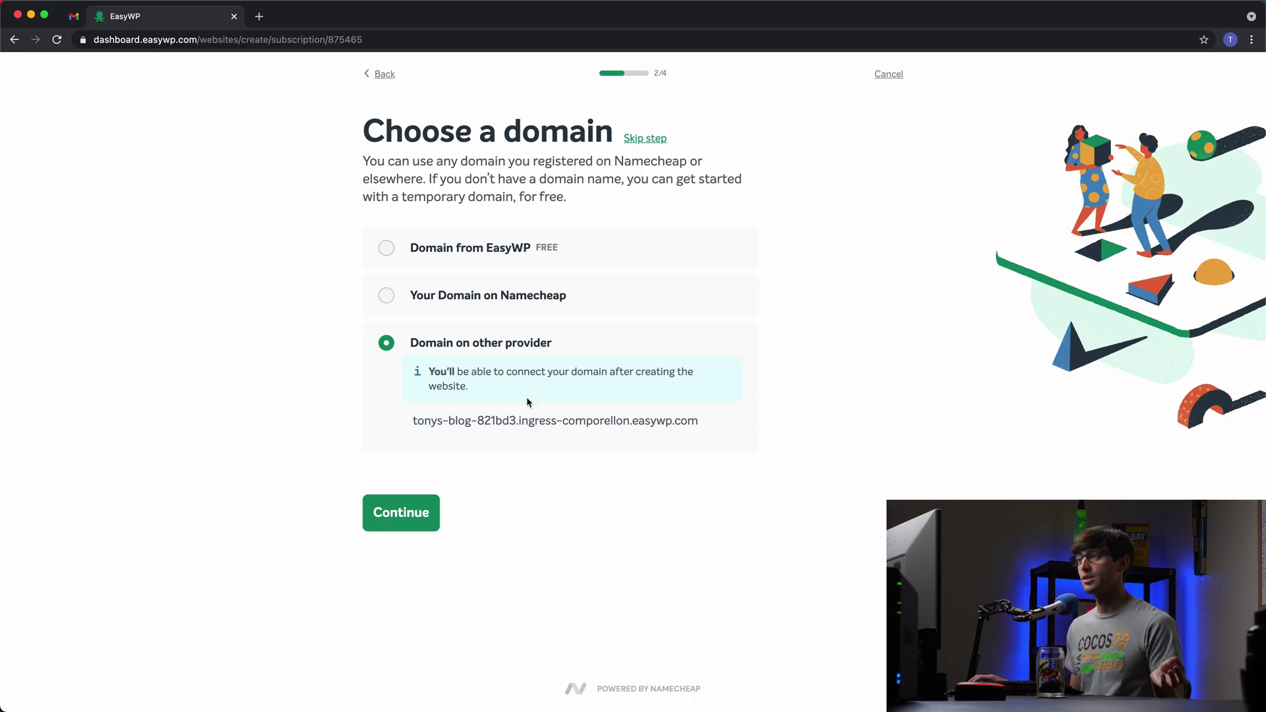
pyautogui.click(482, 254)
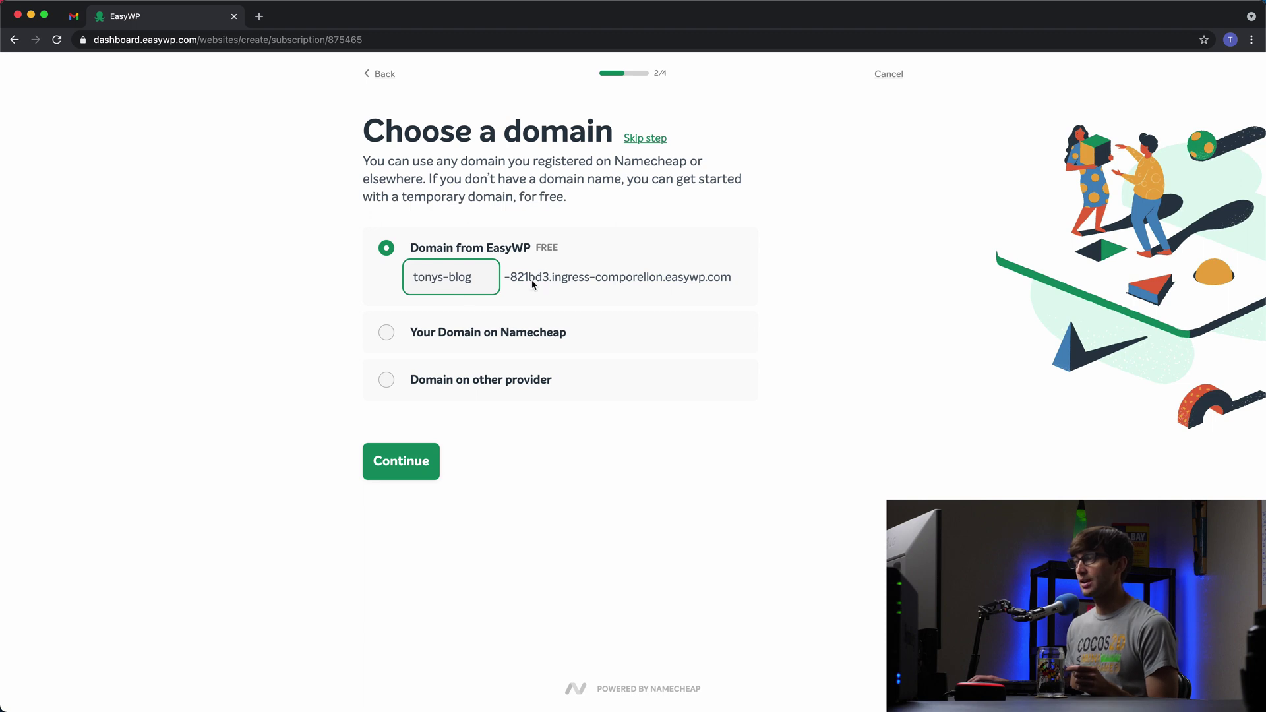
pyautogui.moveTo(503, 284); pyautogui.dragTo(732, 285)
pyautogui.click(501, 463)
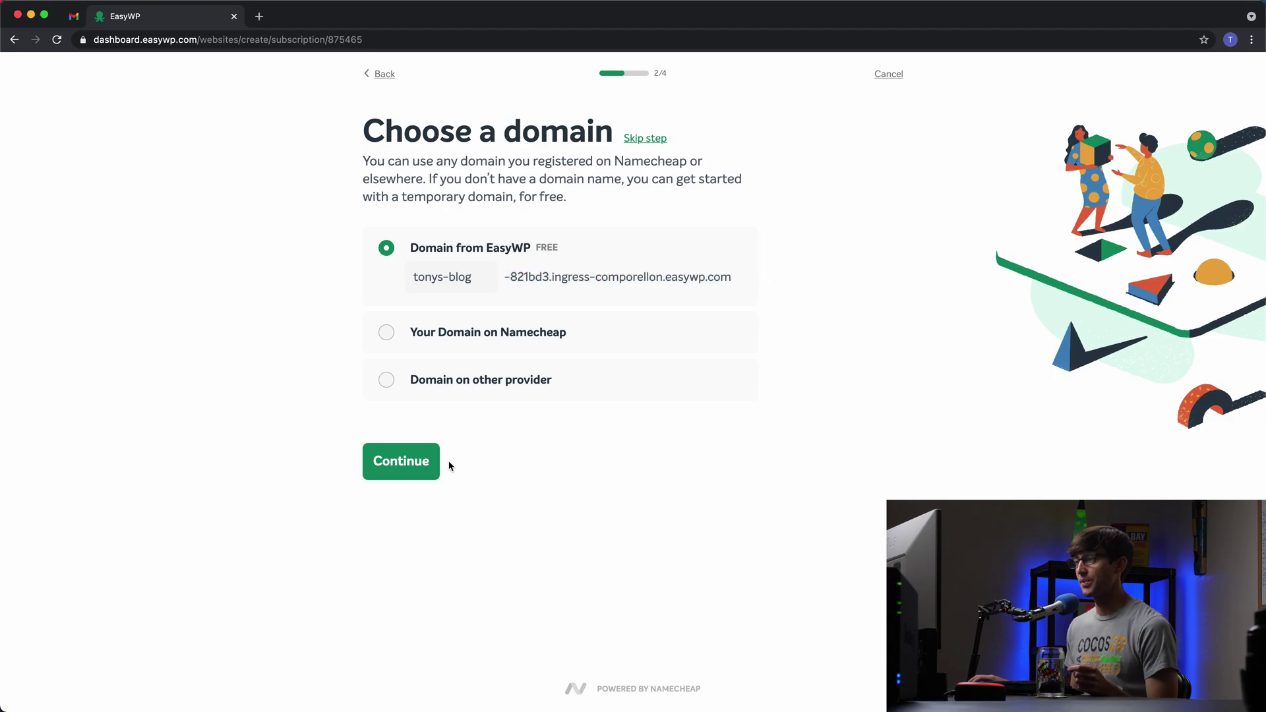
pyautogui.click(413, 468)
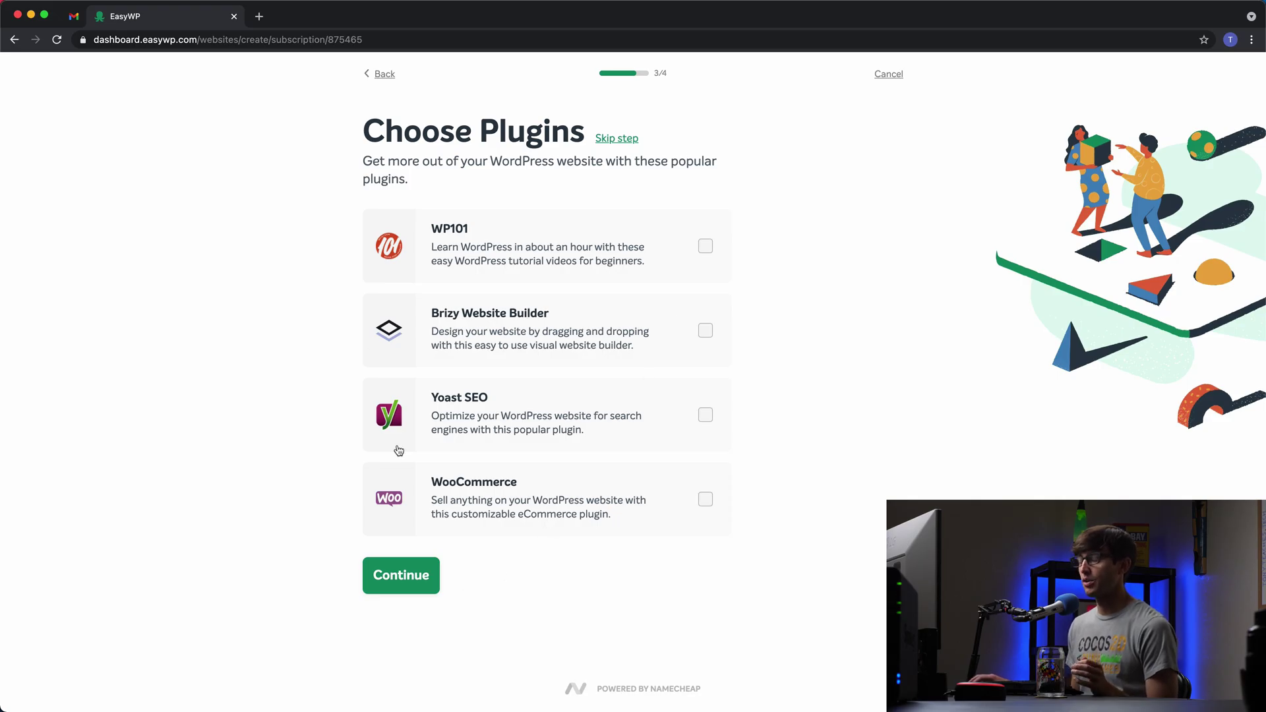
# Review the site name, web address and EasyWP Starter subscription, then create Tony's Blog
pyautogui.click(423, 579)
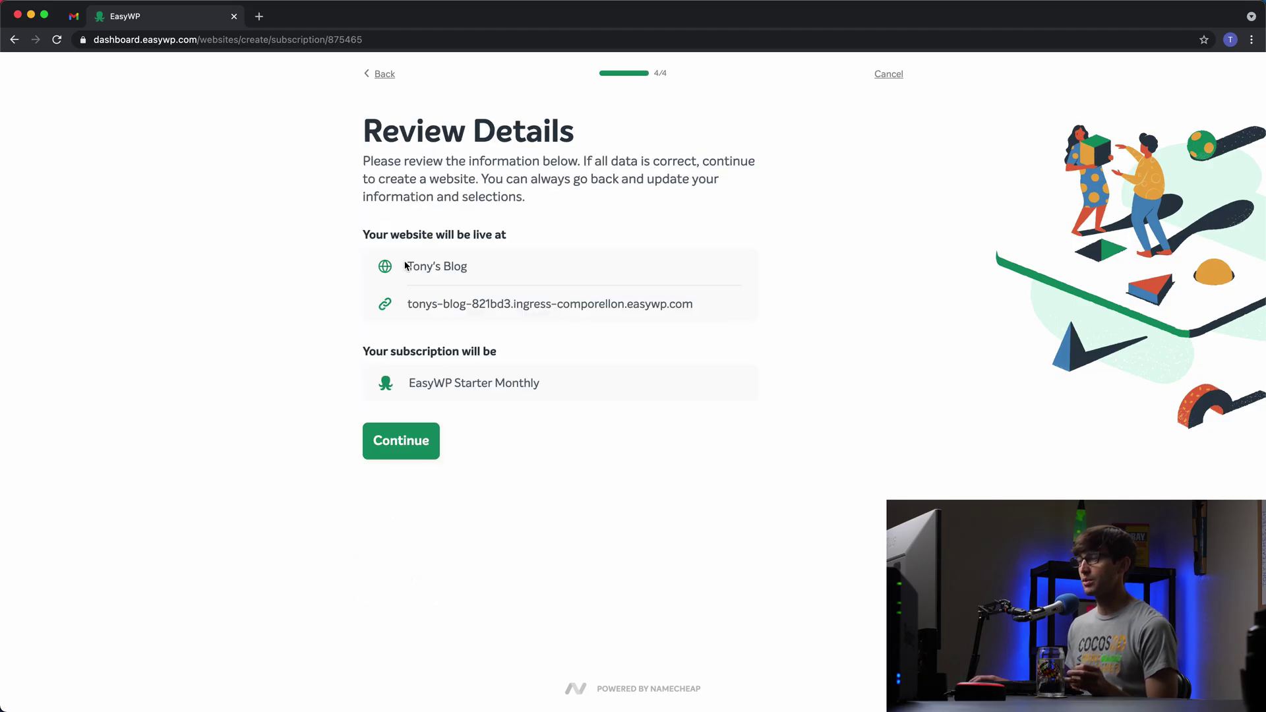
pyautogui.moveTo(407, 267); pyautogui.dragTo(482, 266)
pyautogui.moveTo(418, 304); pyautogui.dragTo(711, 305)
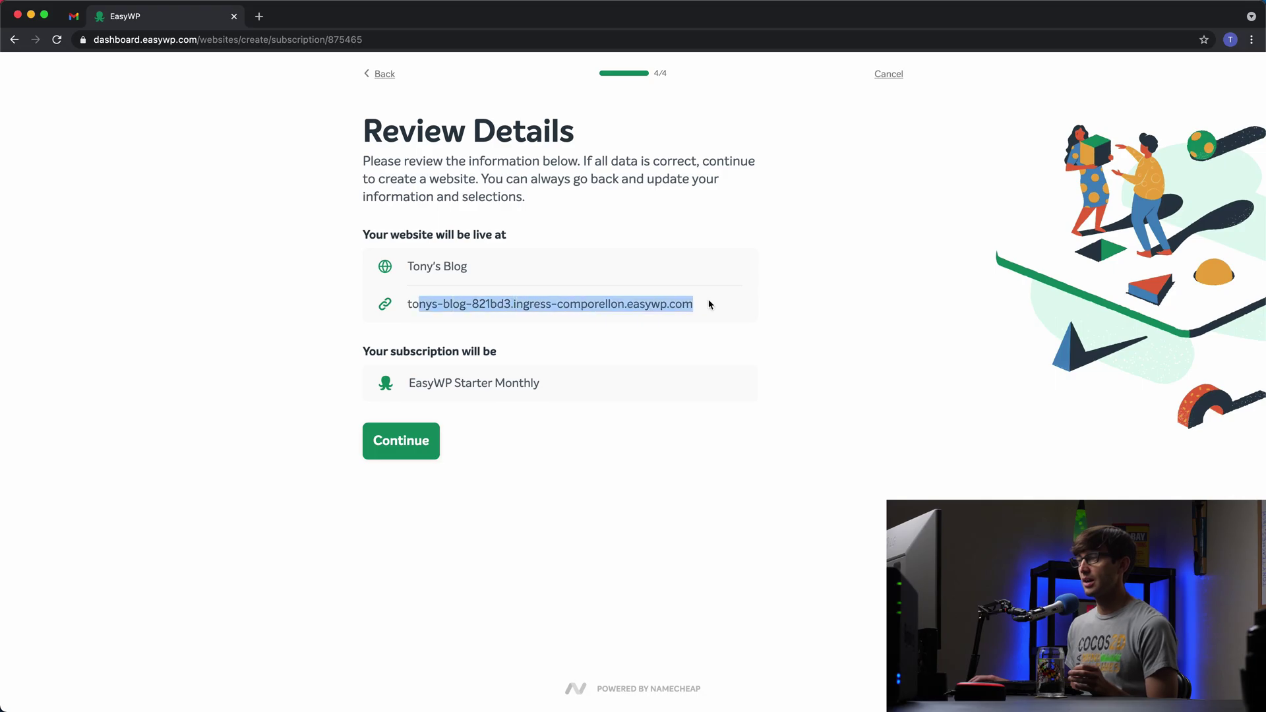
pyautogui.doubleClick(428, 385)
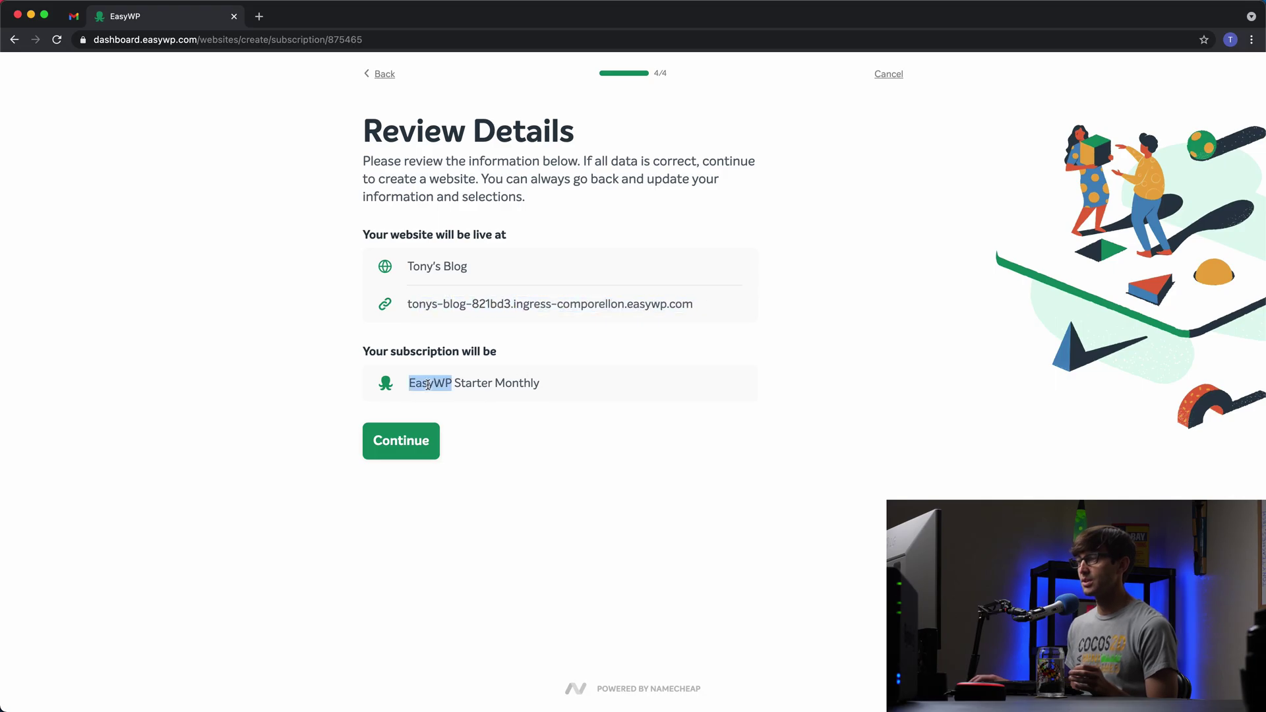
pyautogui.moveTo(428, 384); pyautogui.dragTo(468, 390)
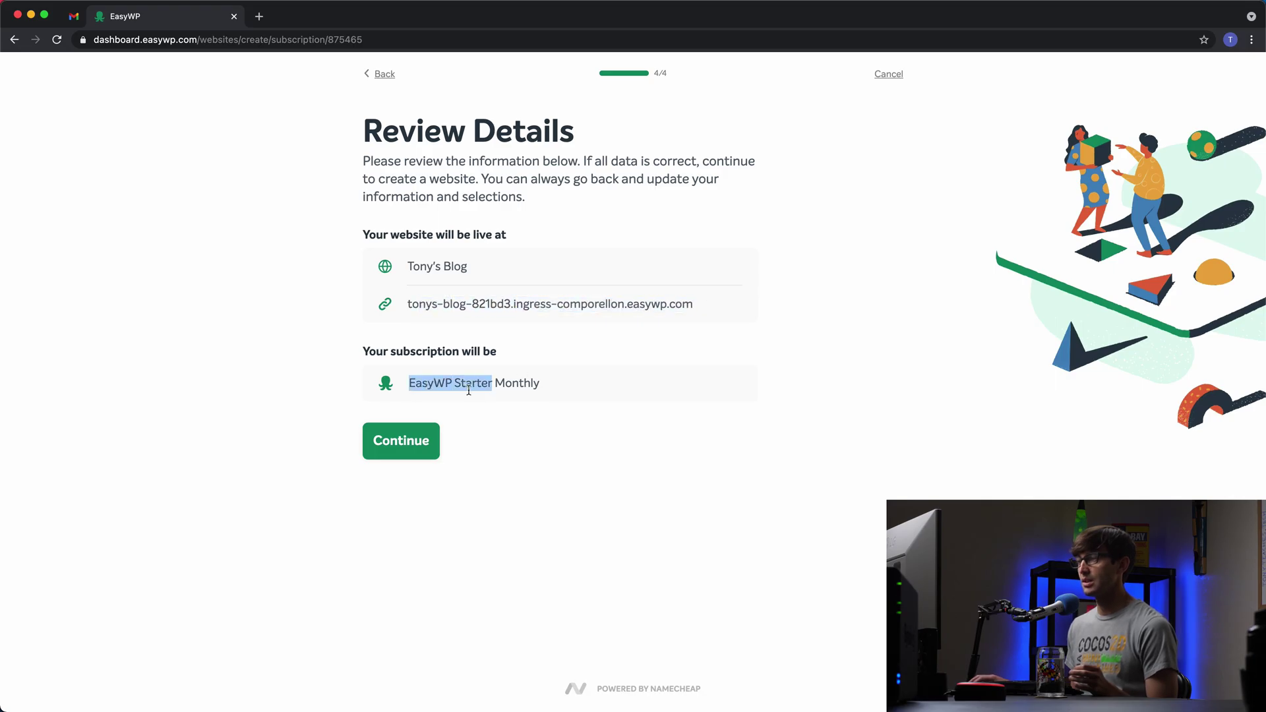
pyautogui.click(430, 444)
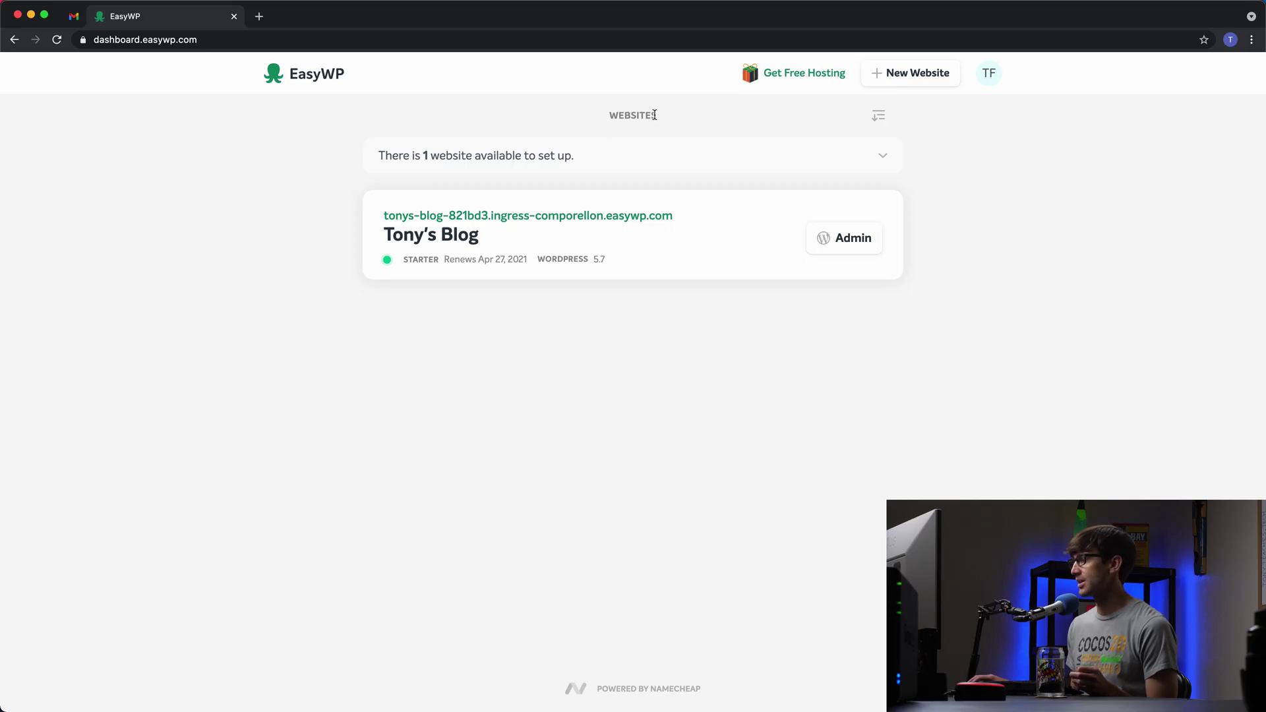
# Open Tony's Blog's Overview and scroll through its SSL, Online status and Starter monthly billing
pyautogui.click(721, 242)
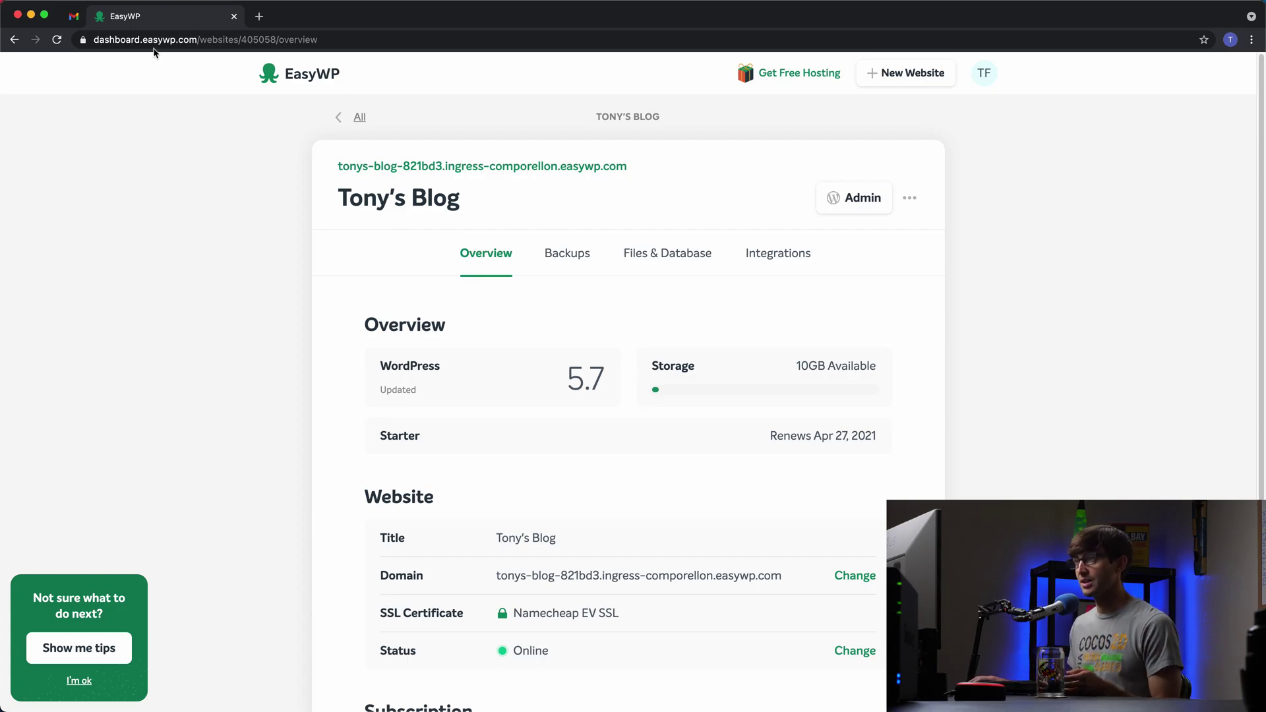
pyautogui.scroll(-3, 696, 591)
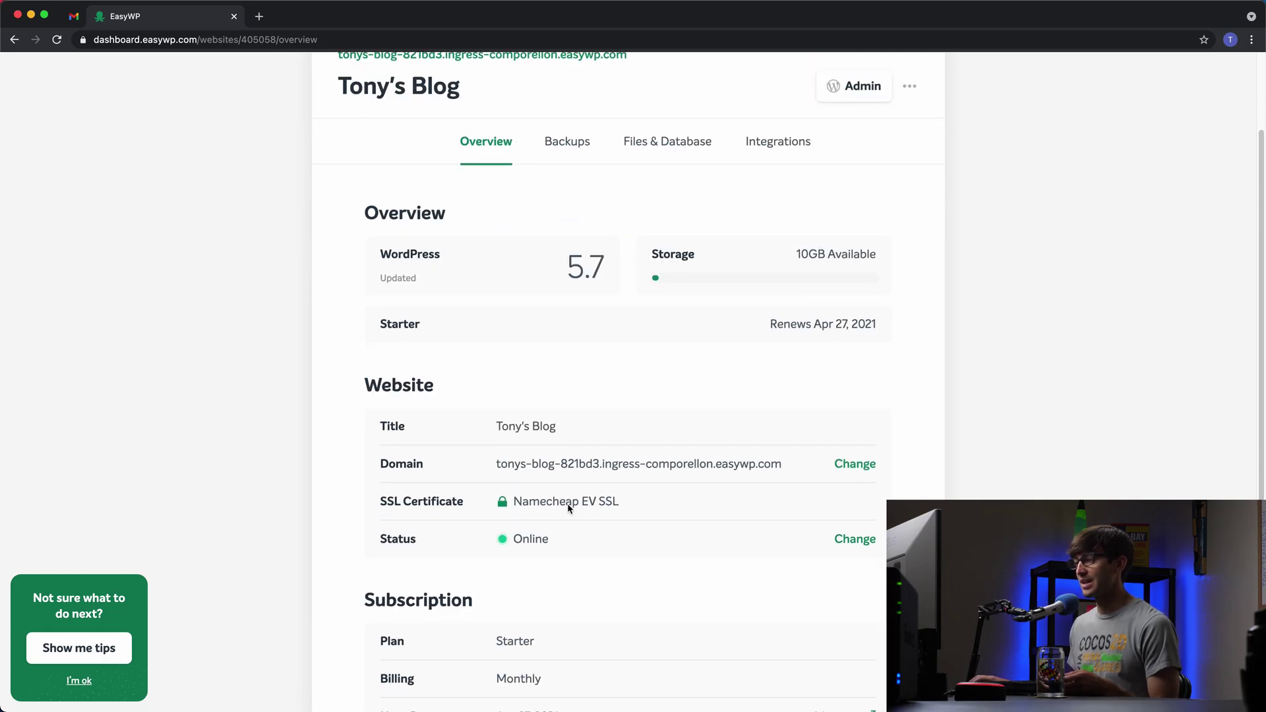
pyautogui.scroll(-2, 625, 508)
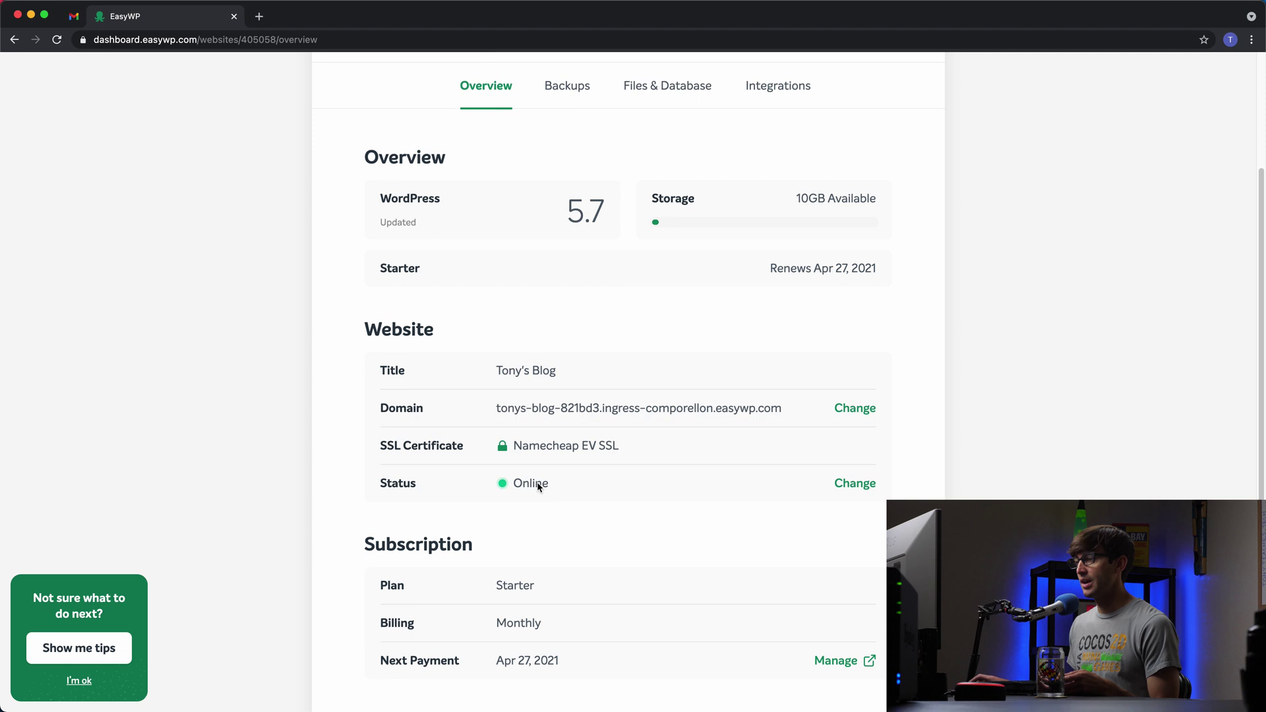
pyautogui.scroll(-2, 630, 490)
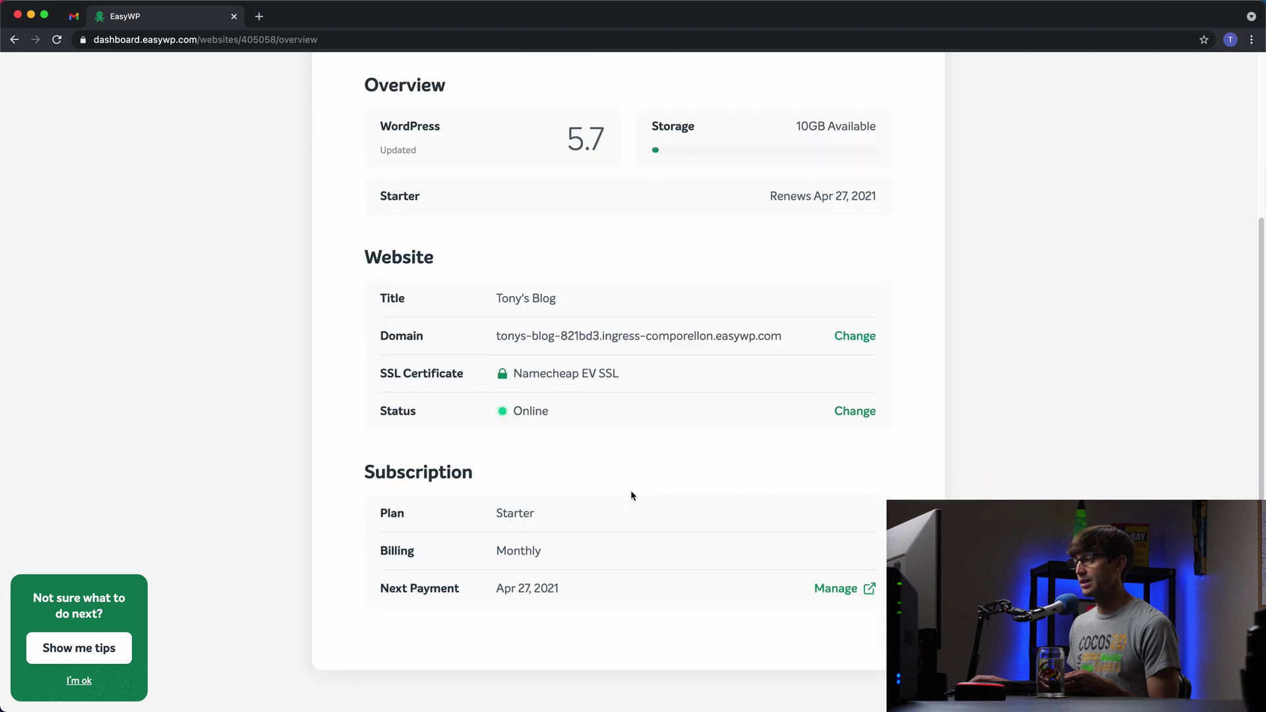
pyautogui.scroll(6, 619, 639)
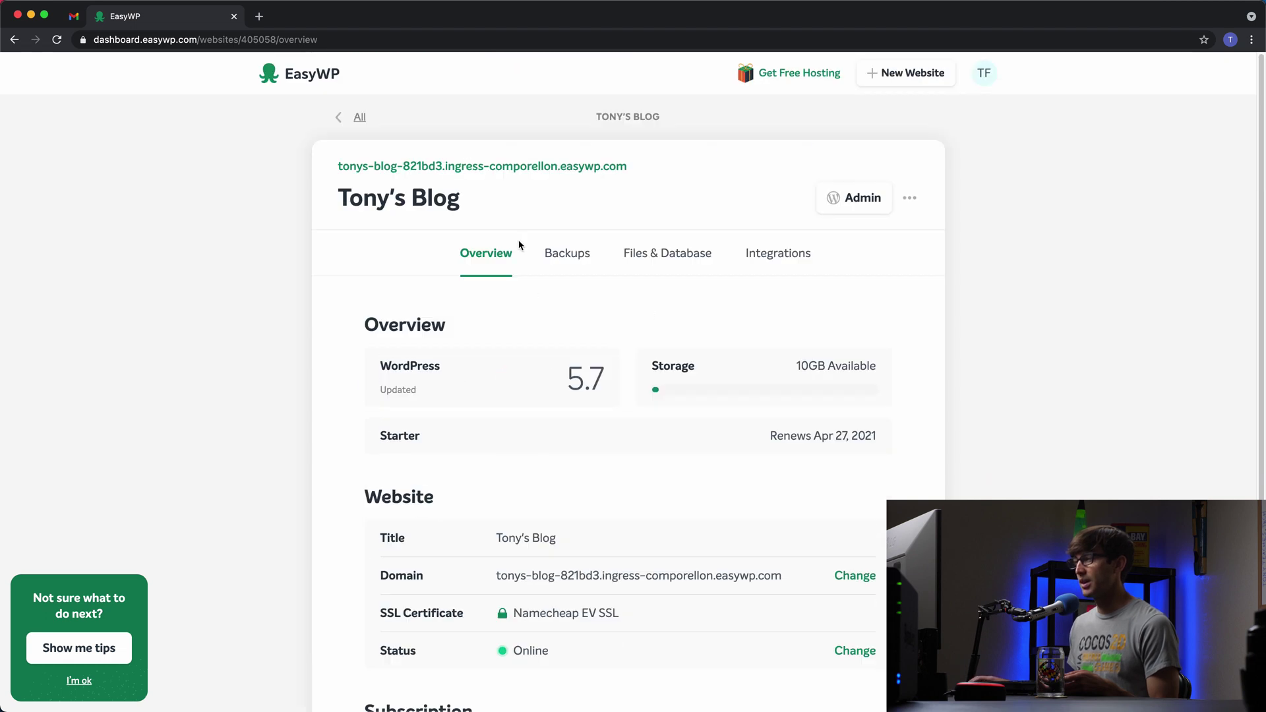
pyautogui.click(567, 260)
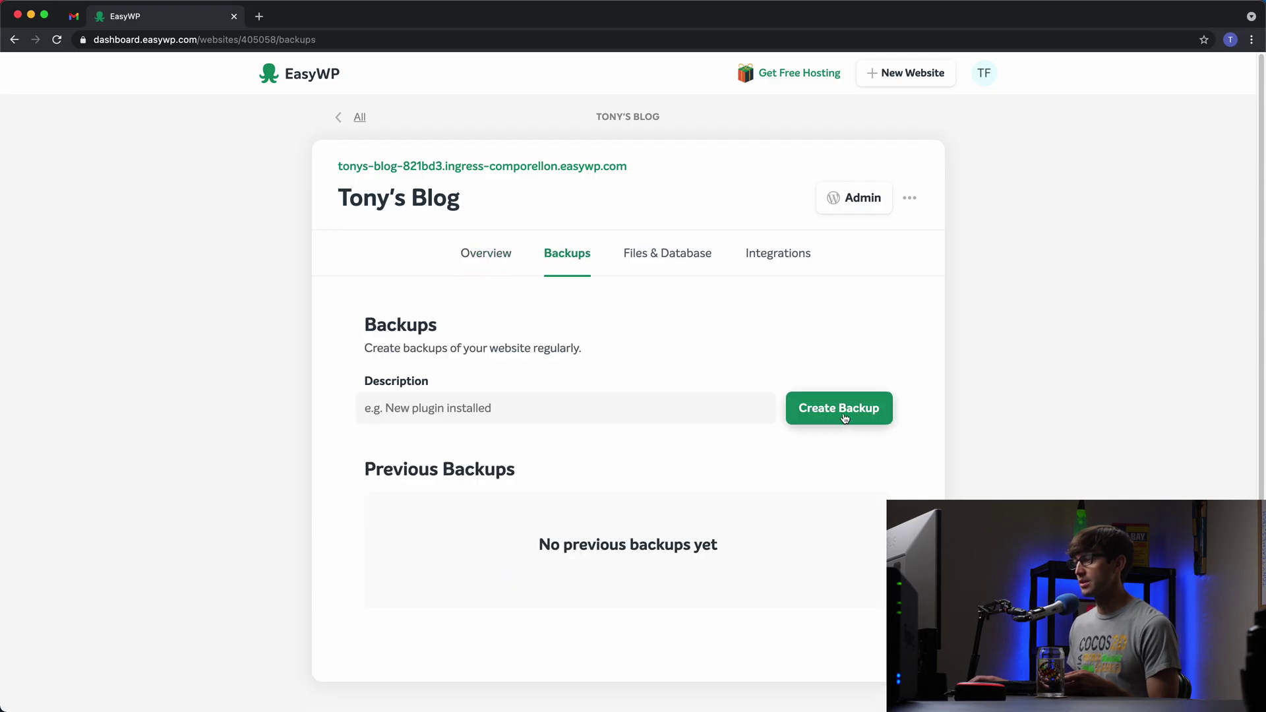
pyautogui.click(659, 269)
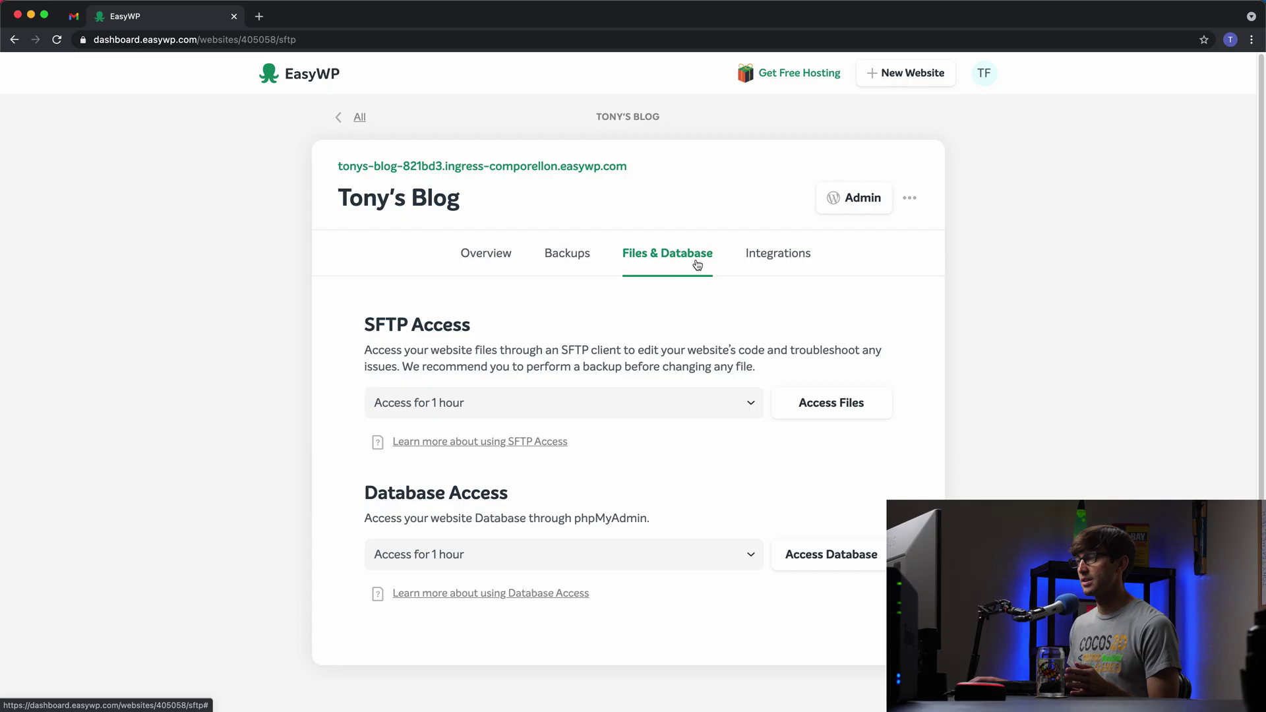
pyautogui.click(765, 268)
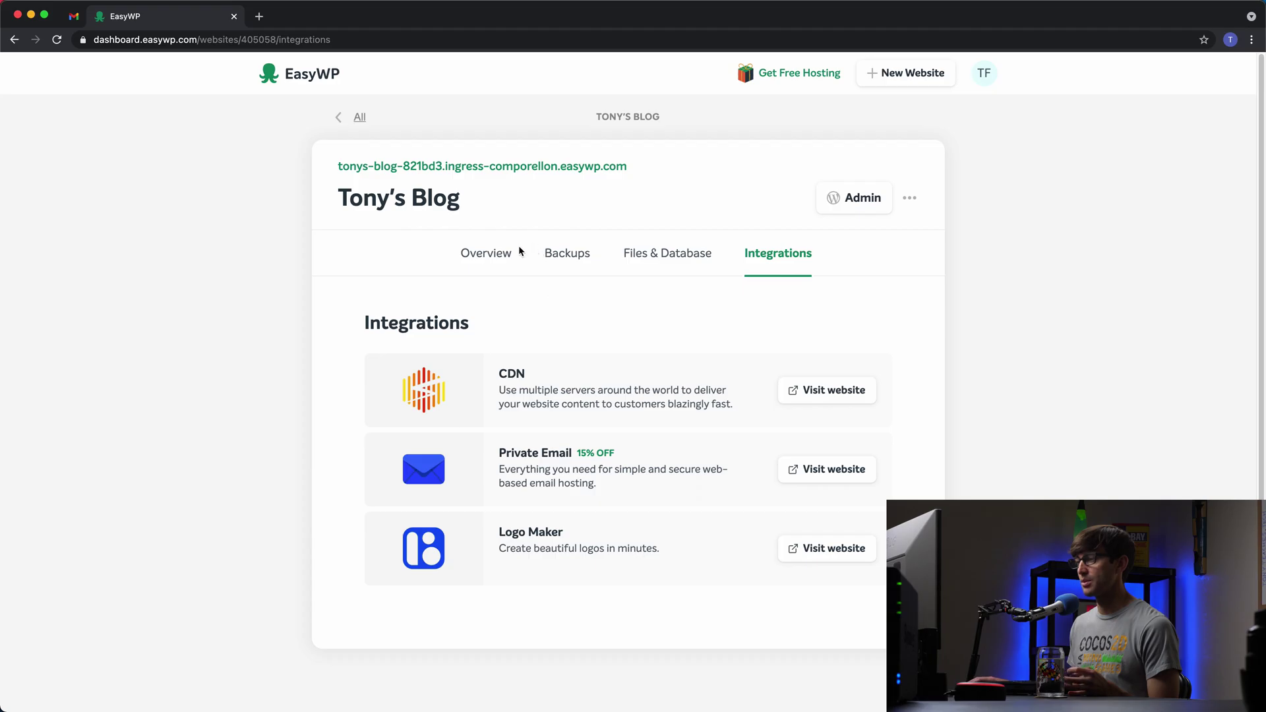
pyautogui.click(500, 252)
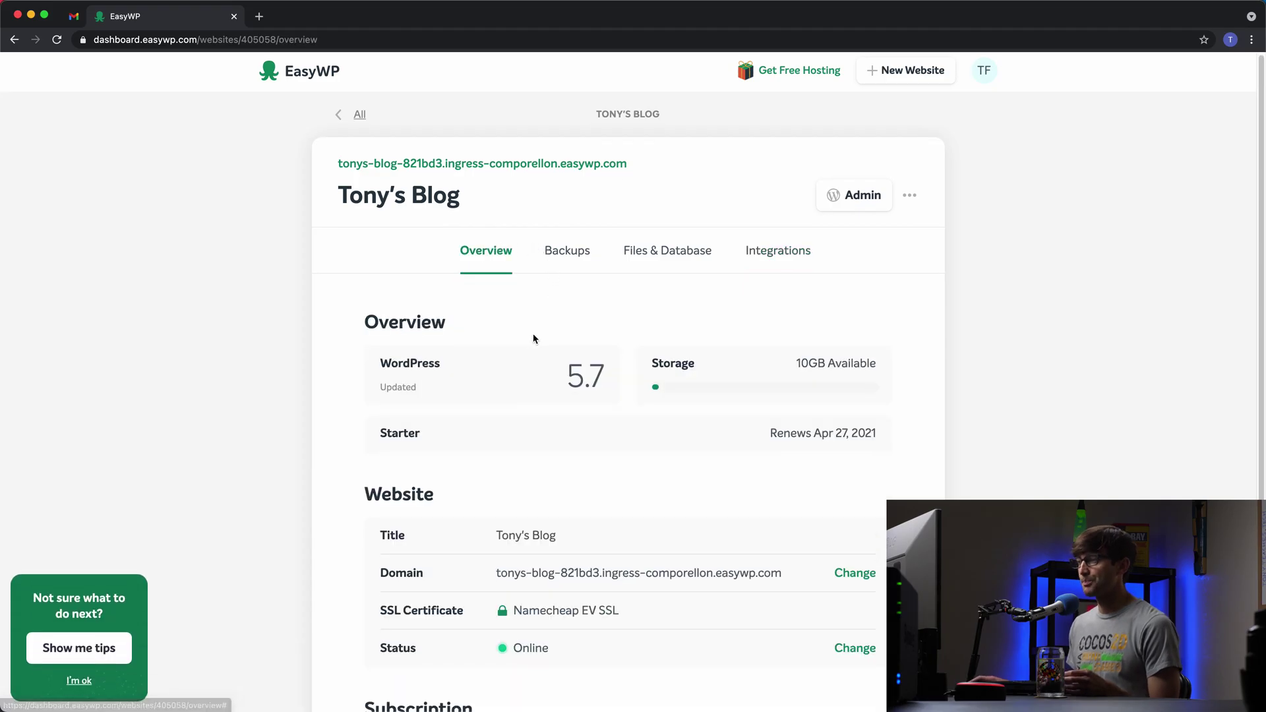
pyautogui.scroll(1, 535, 342)
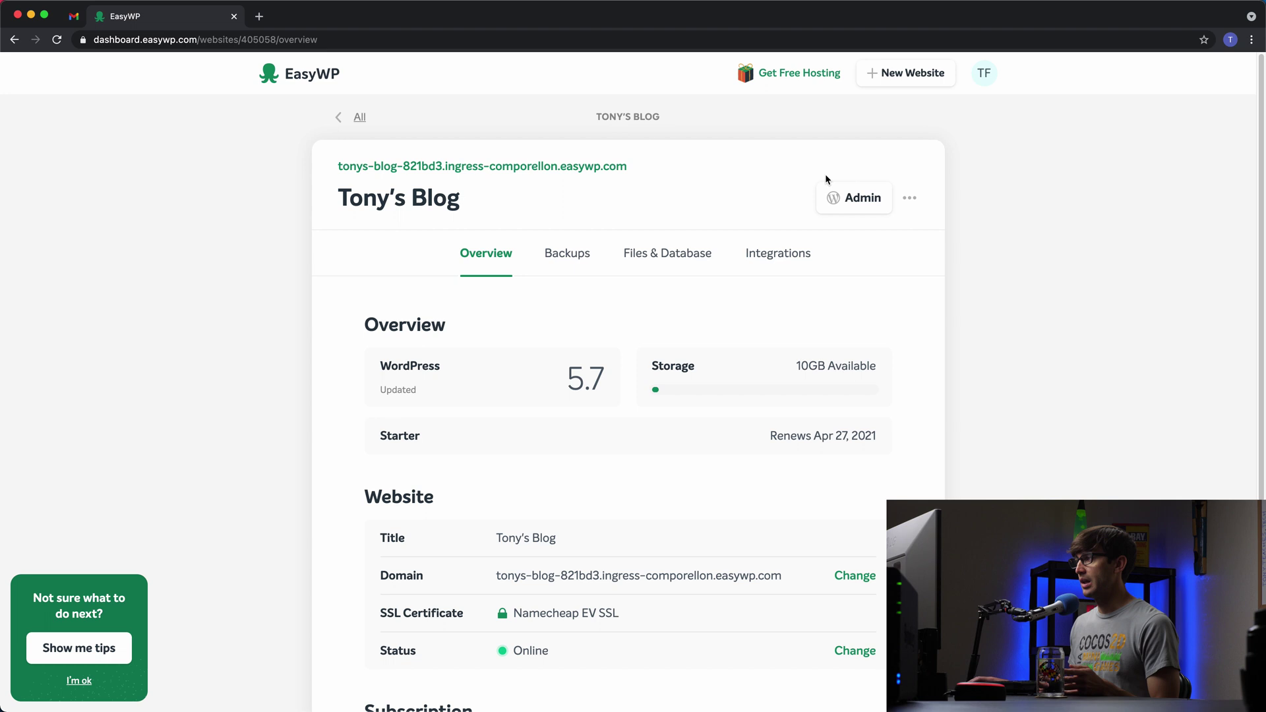
# Open Tony's Blog's WordPress admin and select the wp-admin/index.php path in its address
pyautogui.click(858, 203)
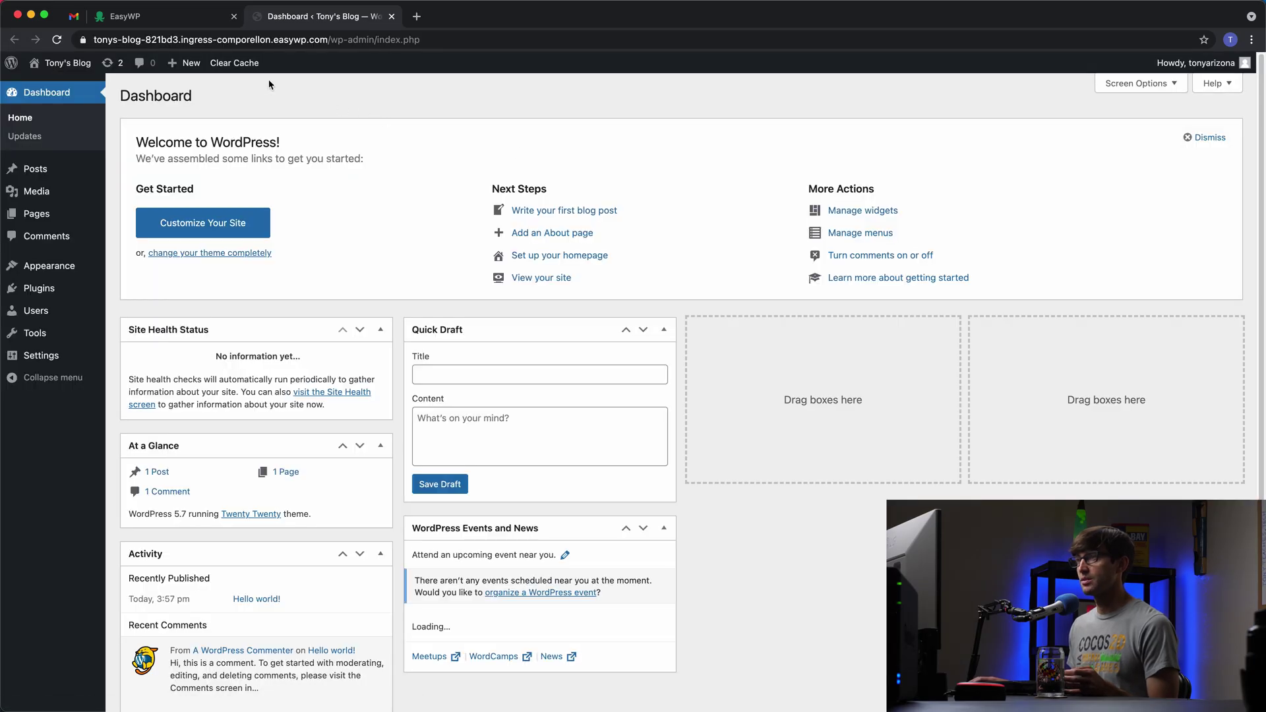
pyautogui.click(125, 39)
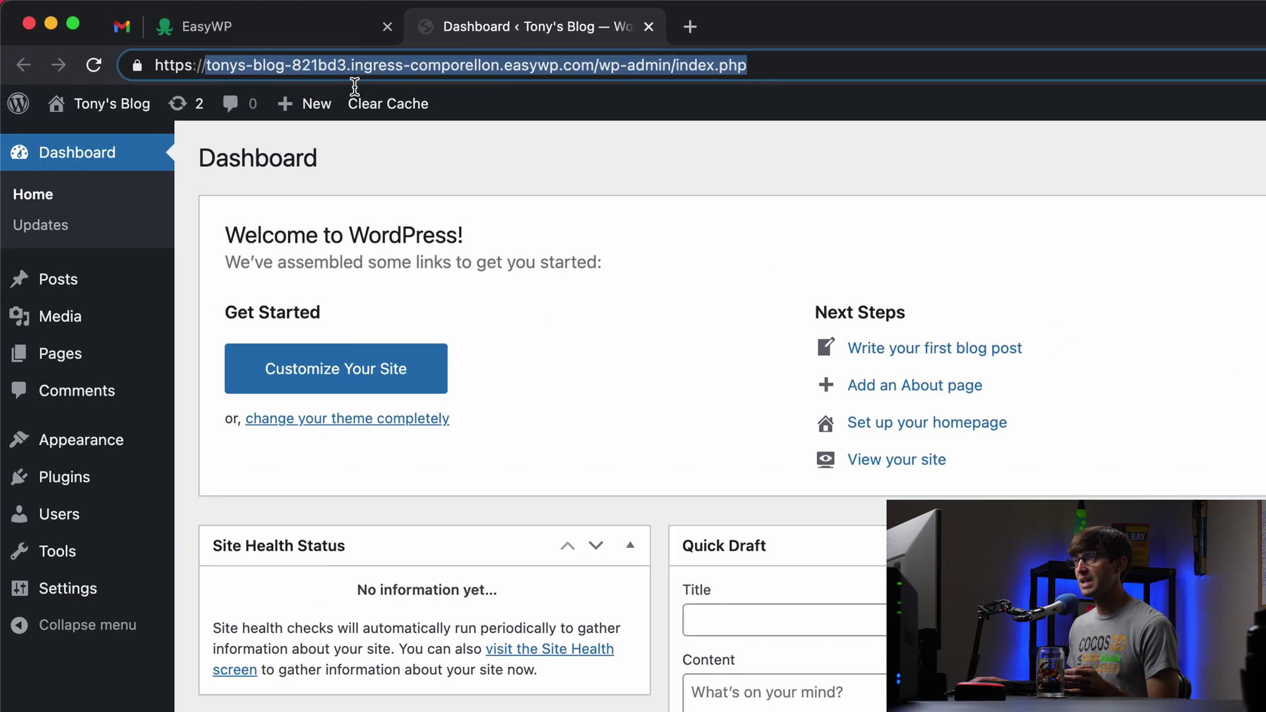
pyautogui.moveTo(125, 39); pyautogui.dragTo(315, 39)
pyautogui.moveTo(567, 71); pyautogui.dragTo(707, 78)
pyautogui.click(662, 70)
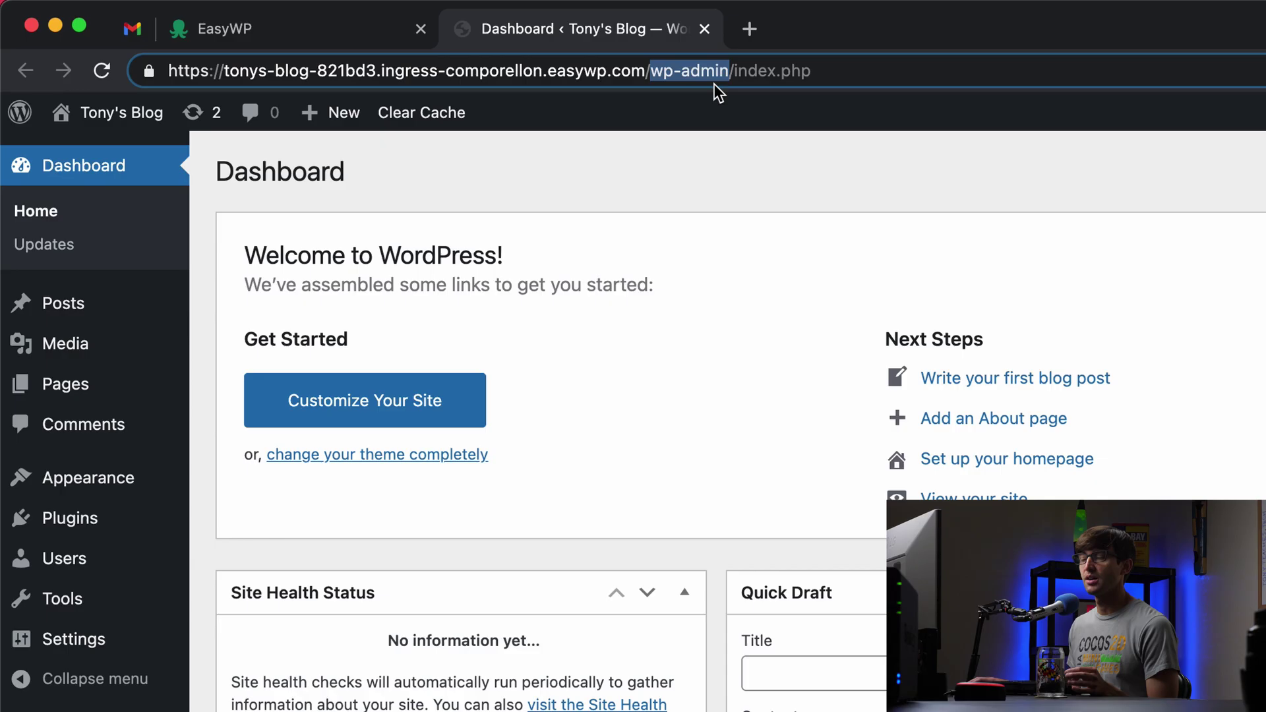
pyautogui.click(672, 71)
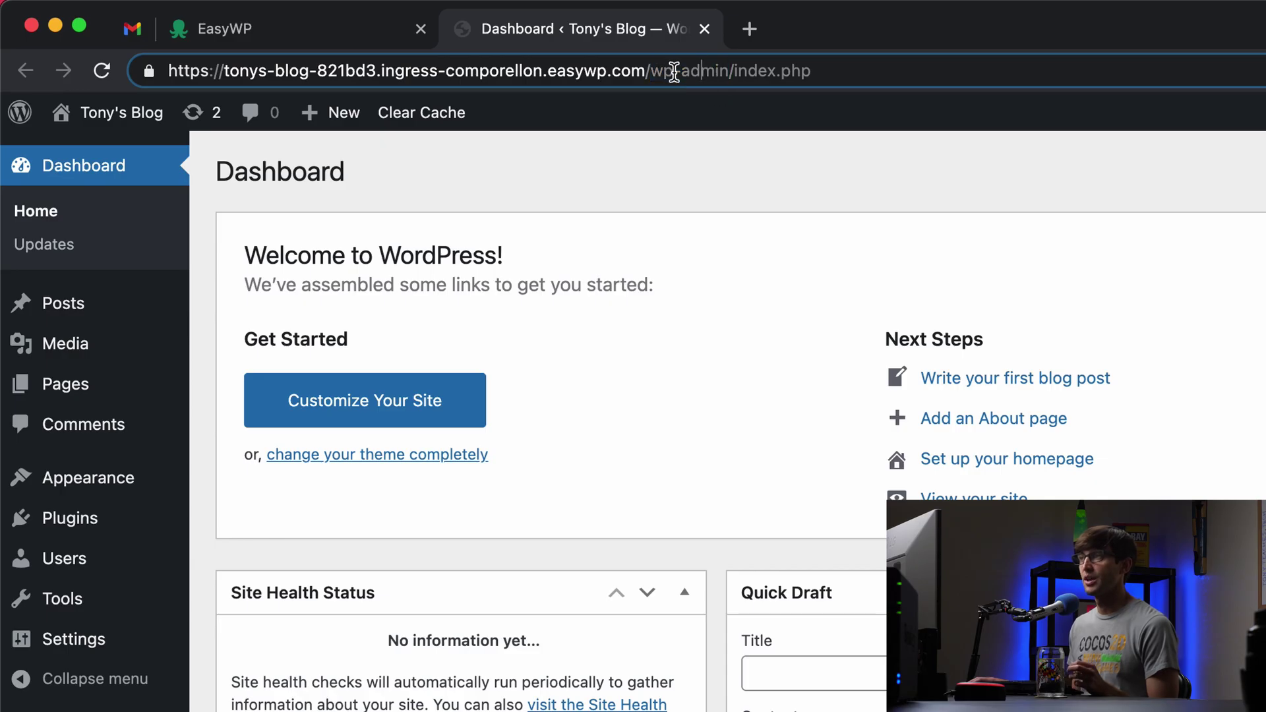
pyautogui.moveTo(651, 70); pyautogui.dragTo(263, 56)
# Strip wp-admin/index.php from the address and load Tony's Blog's public home page
pyautogui.press('BackSpace')
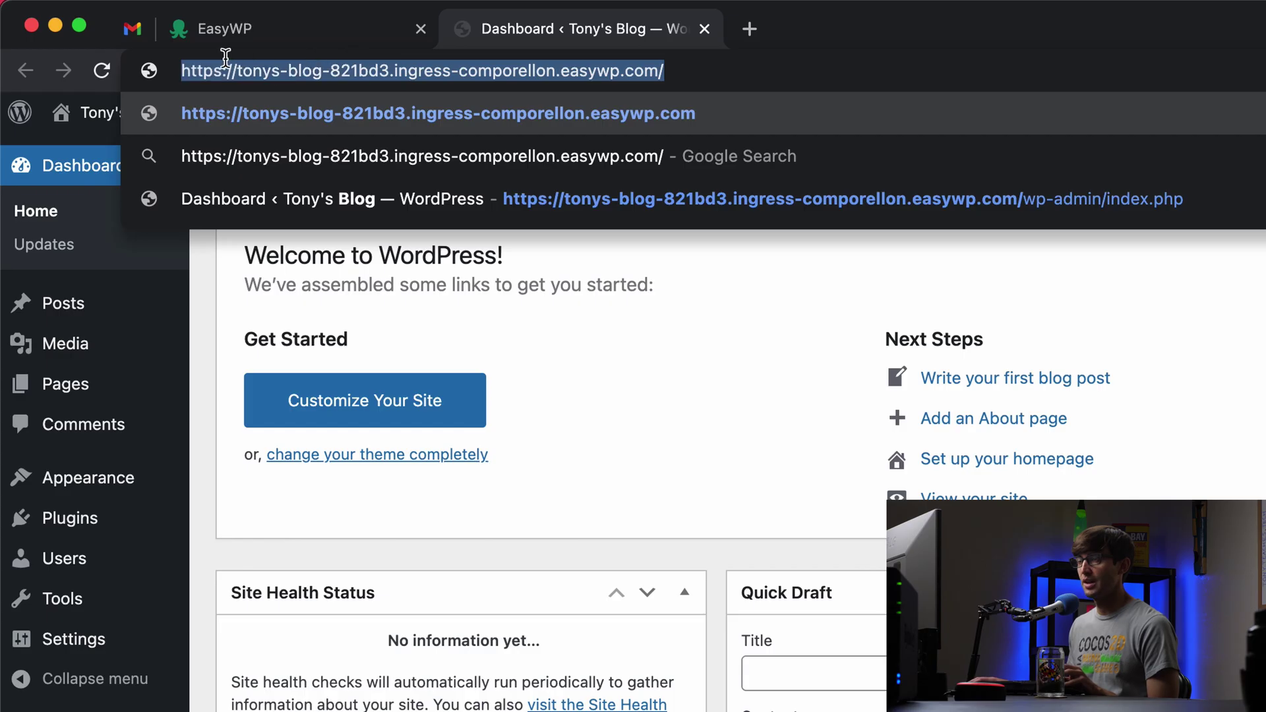
pyautogui.click(718, 68)
pyautogui.click(587, 119)
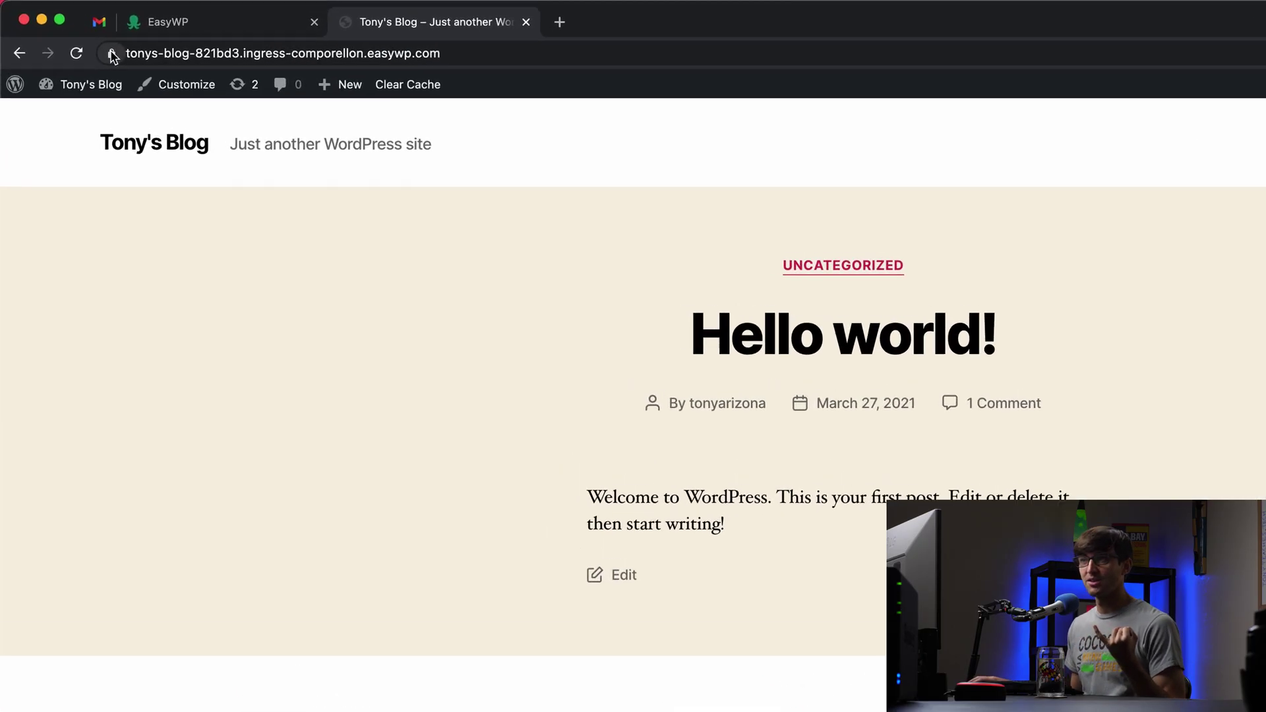
# Check the padlock's secure-connection details and the site's full https address
pyautogui.click(112, 54)
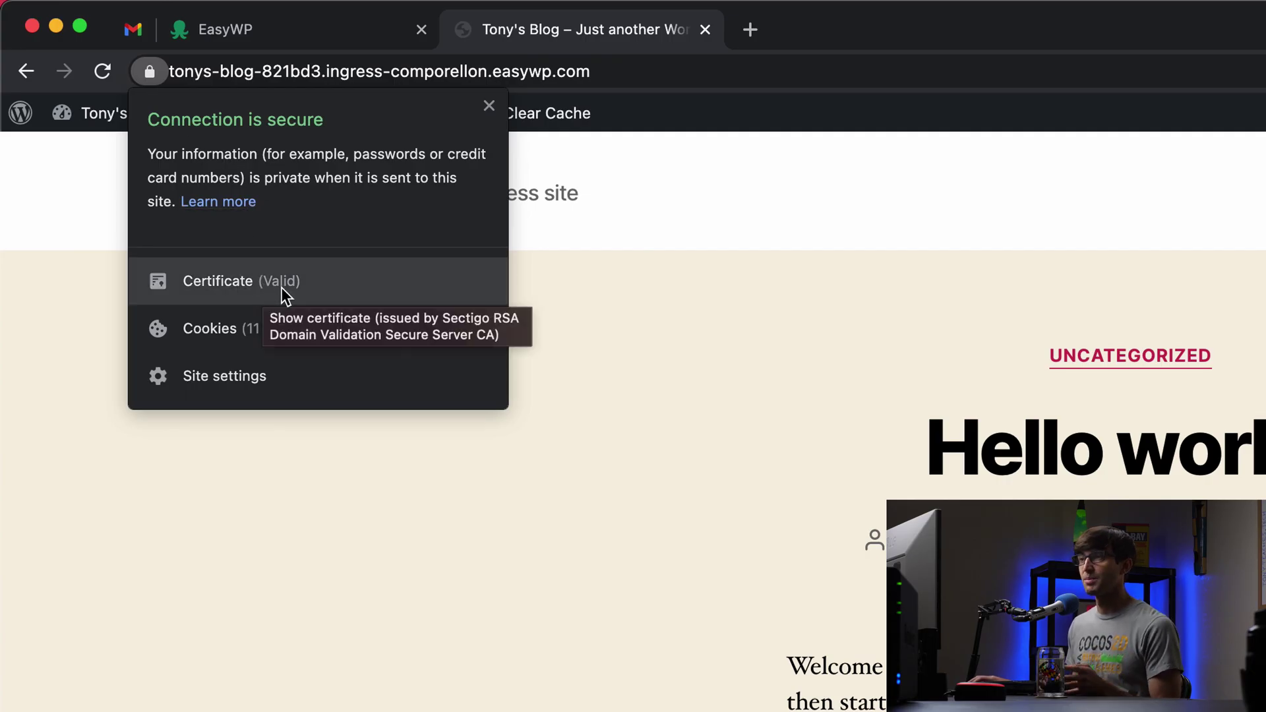
pyautogui.click(489, 106)
pyautogui.click(321, 73)
pyautogui.click(321, 72)
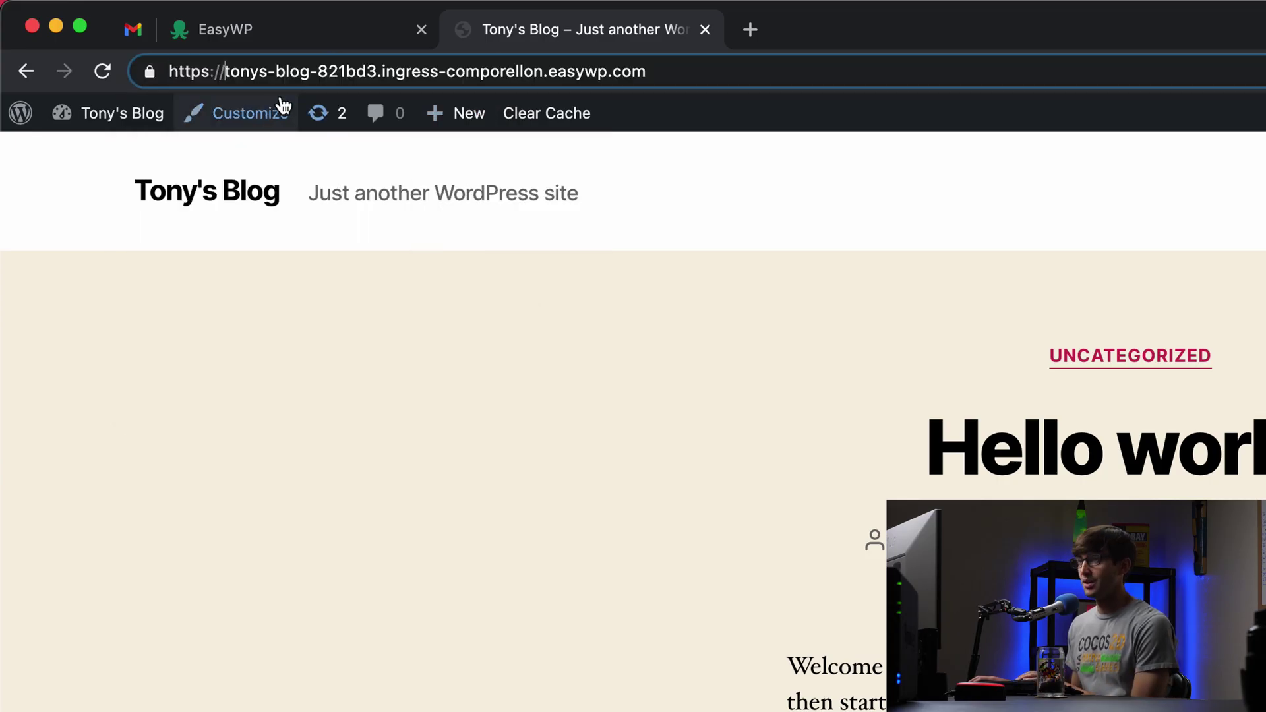
pyautogui.click(150, 72)
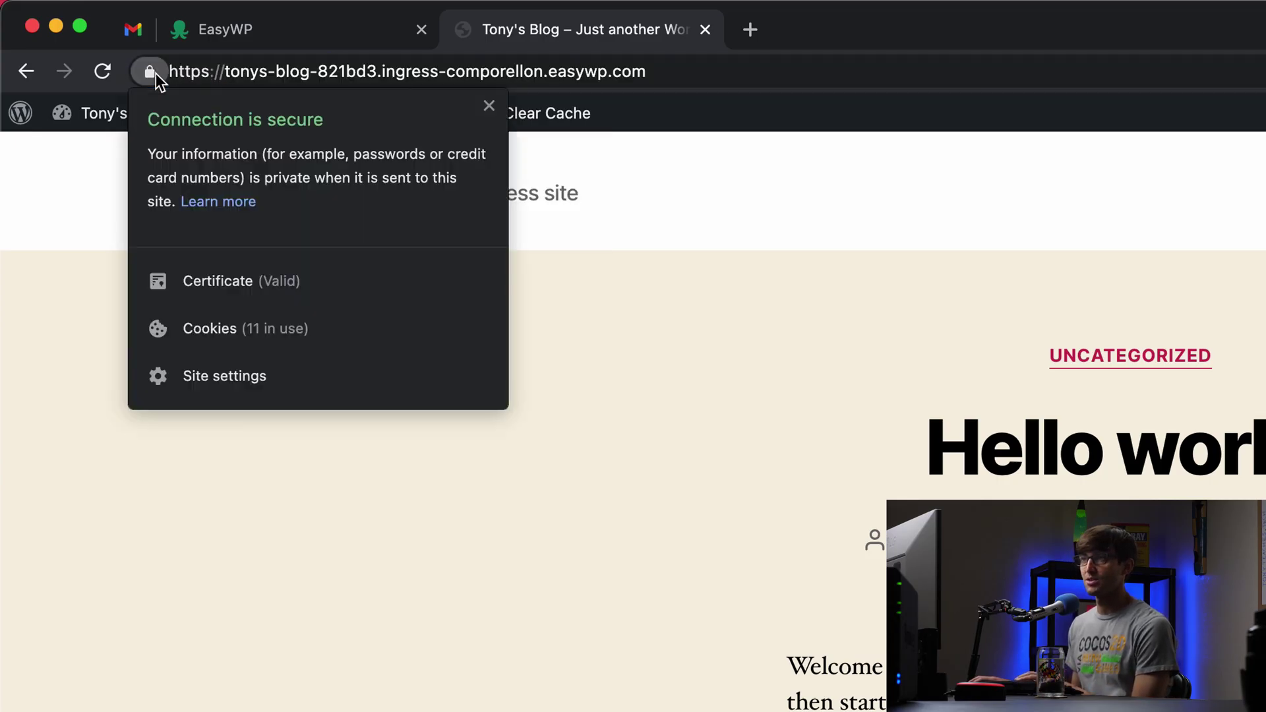
pyautogui.click(495, 103)
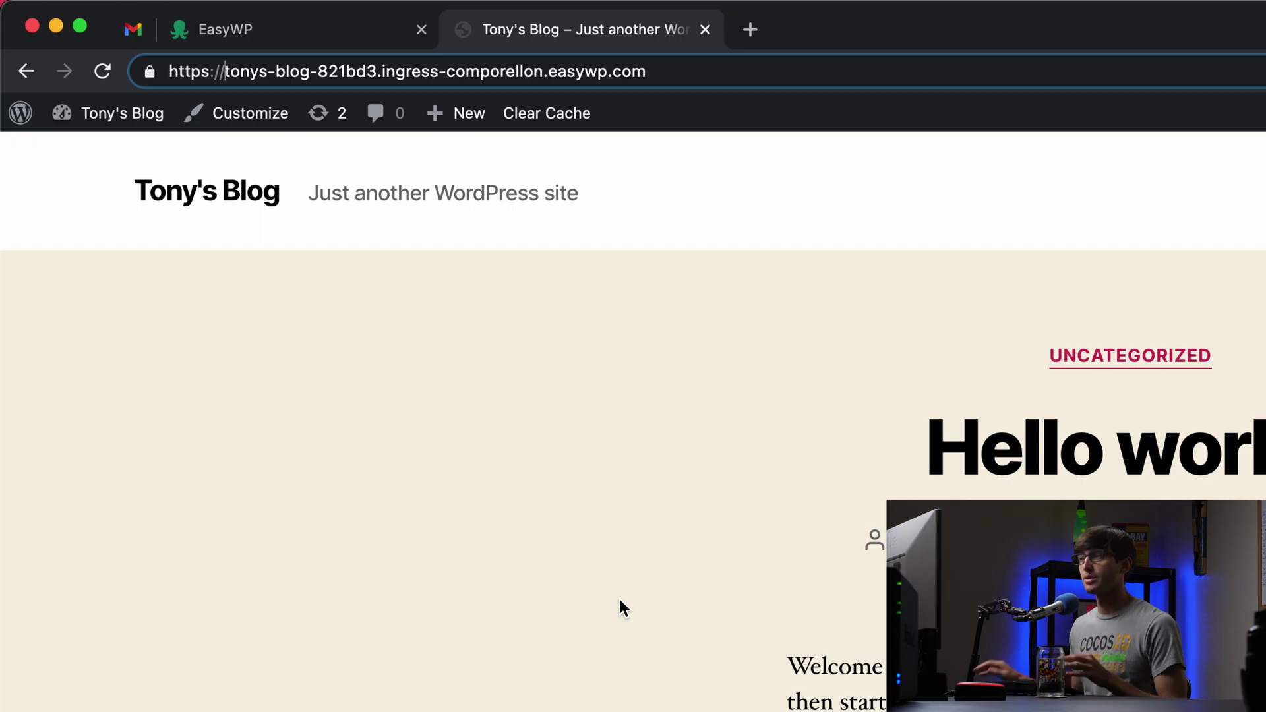
pyautogui.click(447, 450)
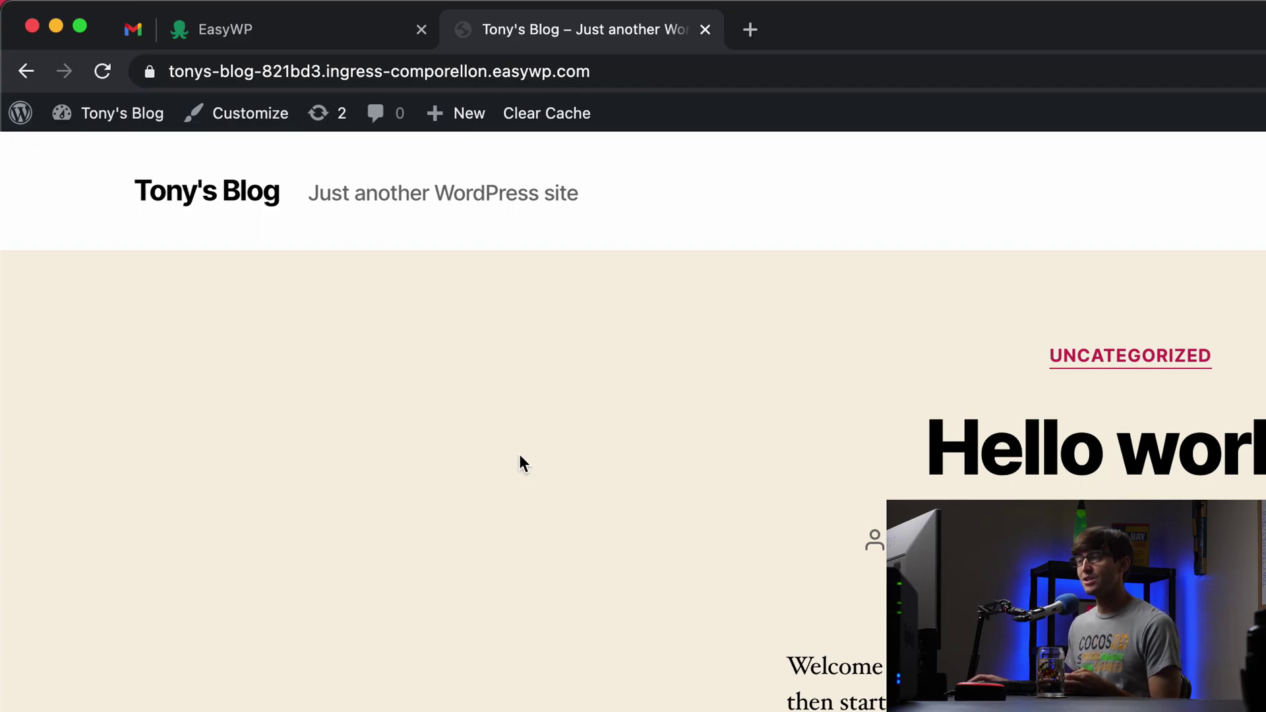
pyautogui.moveTo(115, 120)
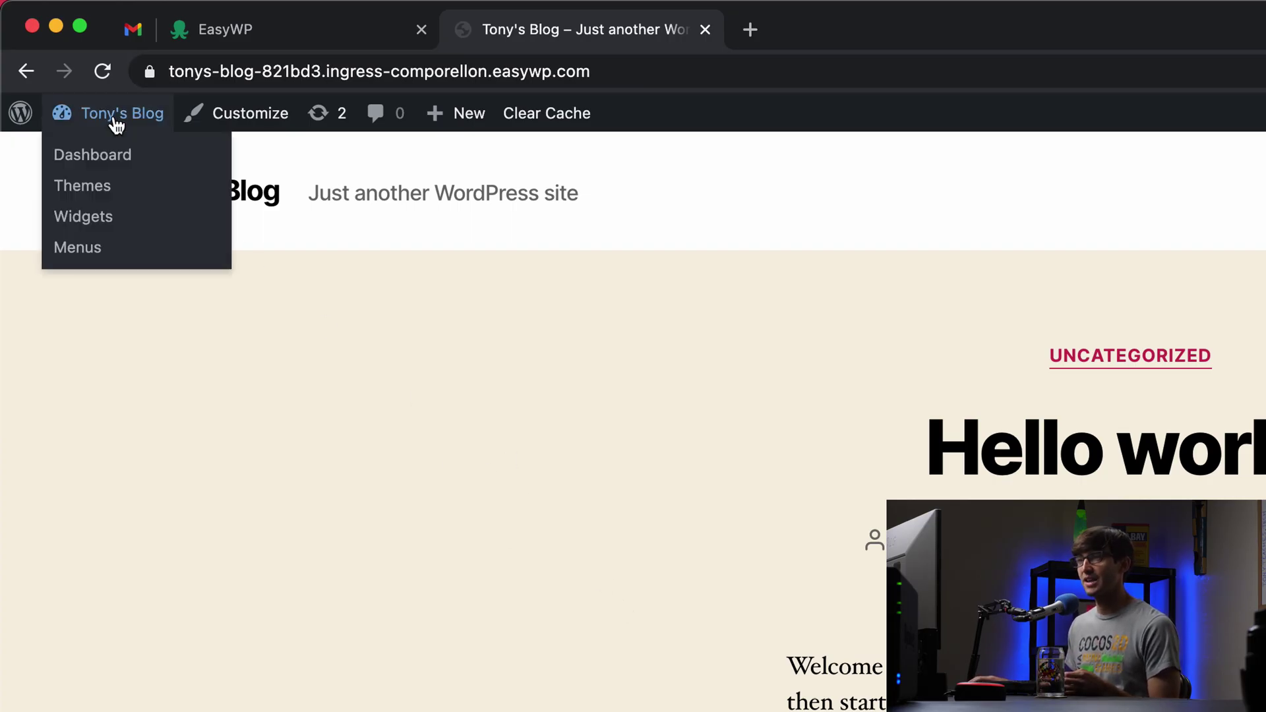
pyautogui.click(127, 163)
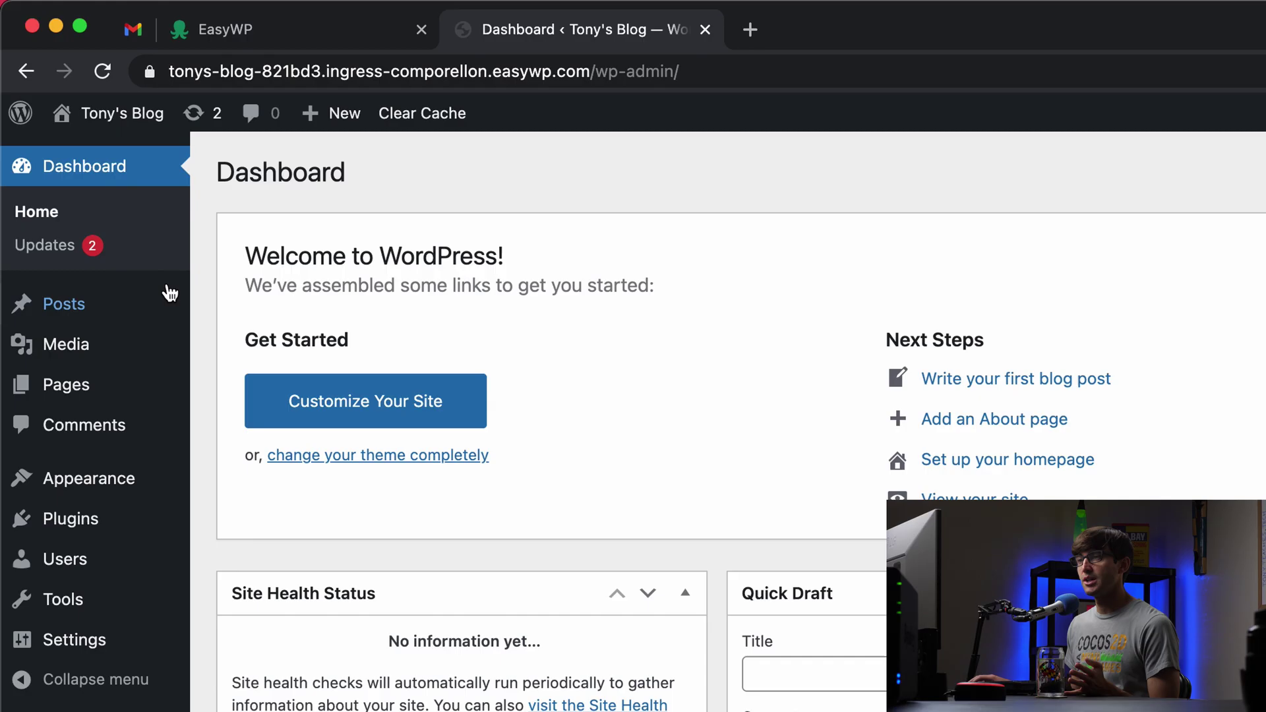
pyautogui.moveTo(90, 302)
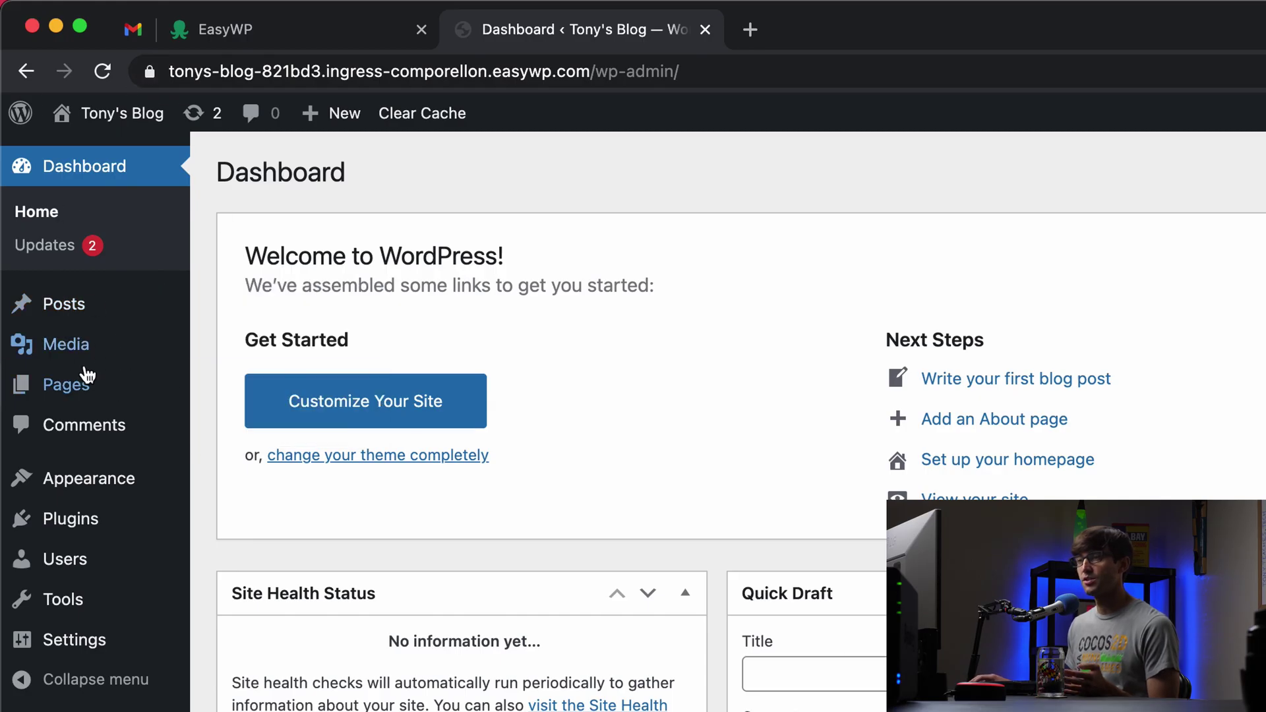
pyautogui.moveTo(85, 353)
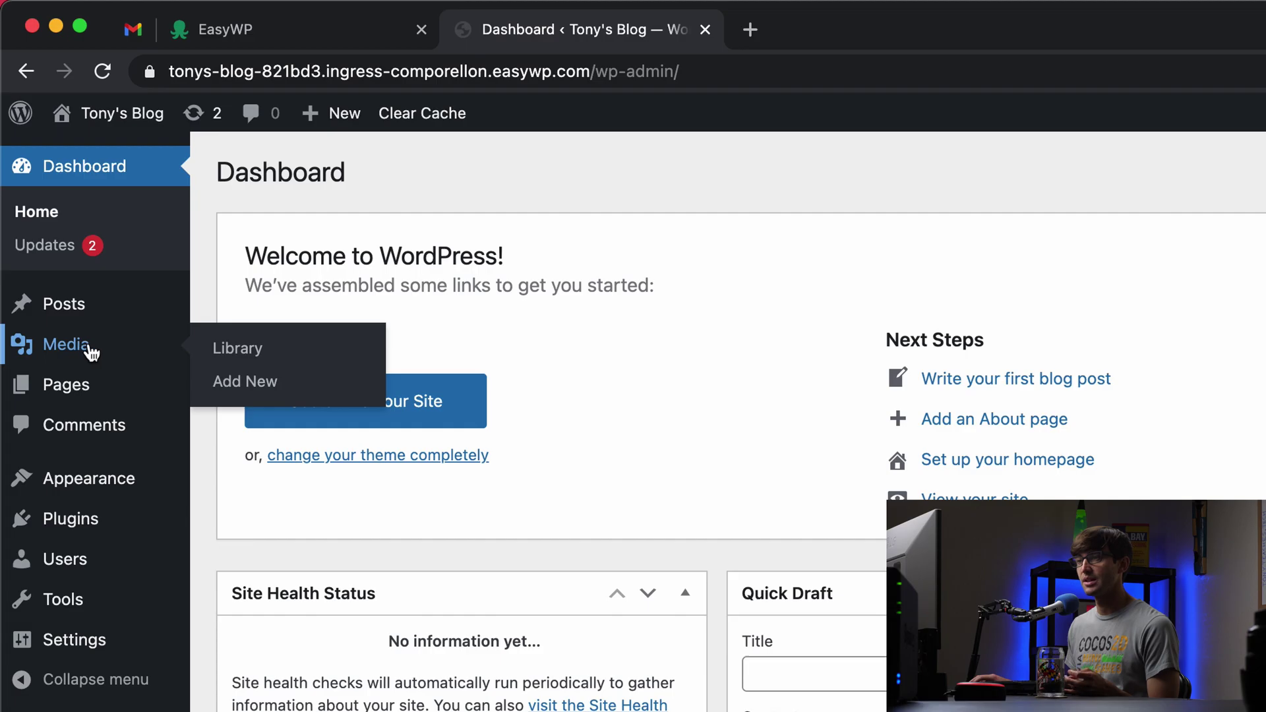
pyautogui.moveTo(99, 396)
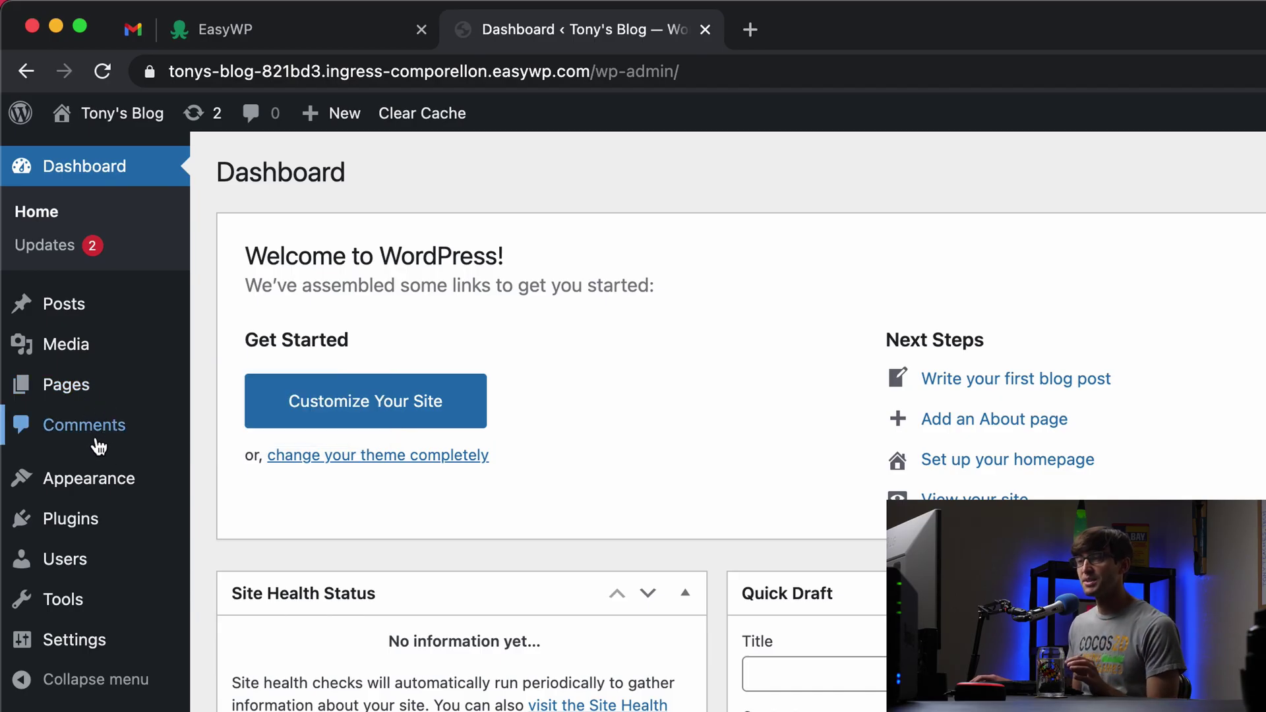
pyautogui.moveTo(127, 469)
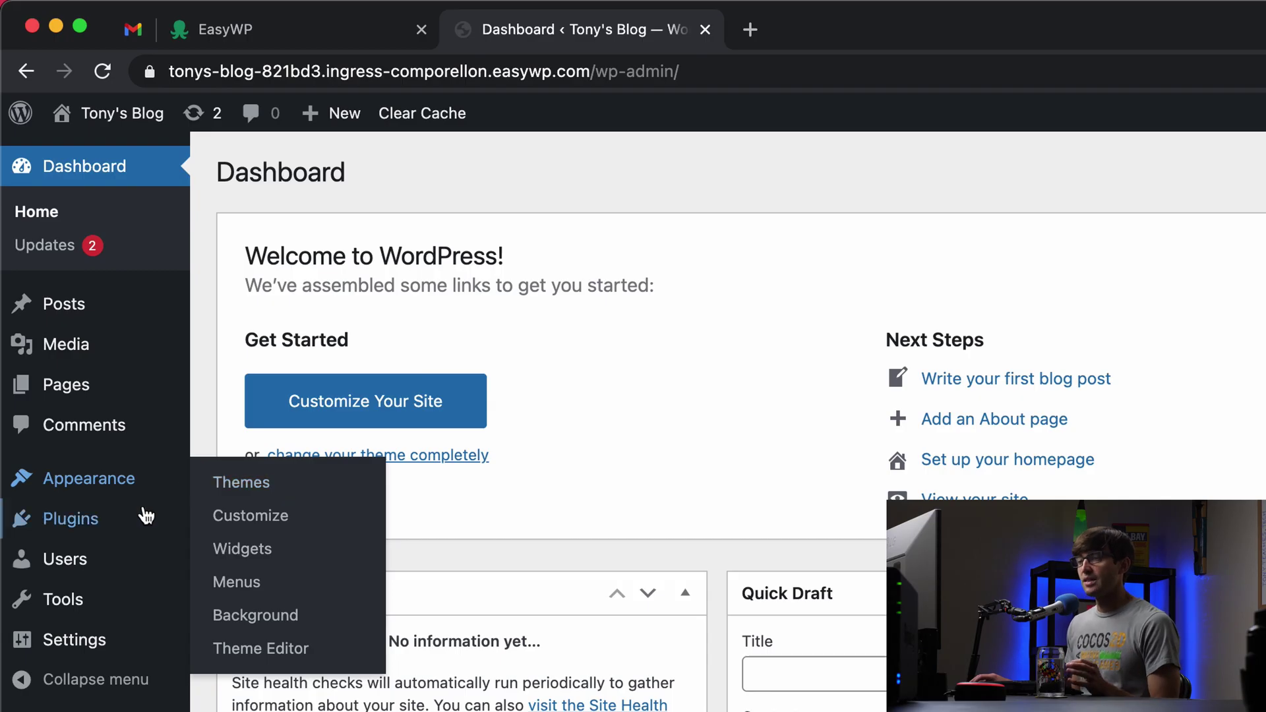
pyautogui.moveTo(142, 518)
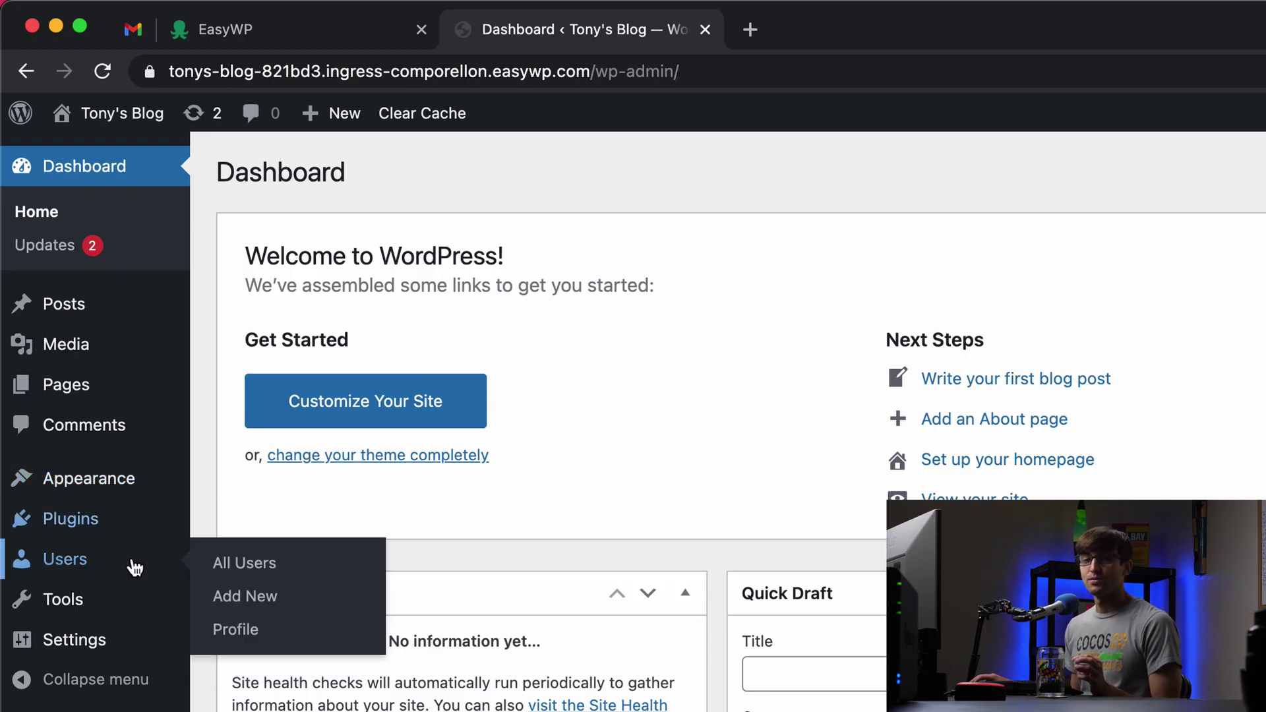
# Bulk-delete the Akismet Anti-Spam and Hello Dolly plugins after reloading past the 503 error
pyautogui.click(122, 525)
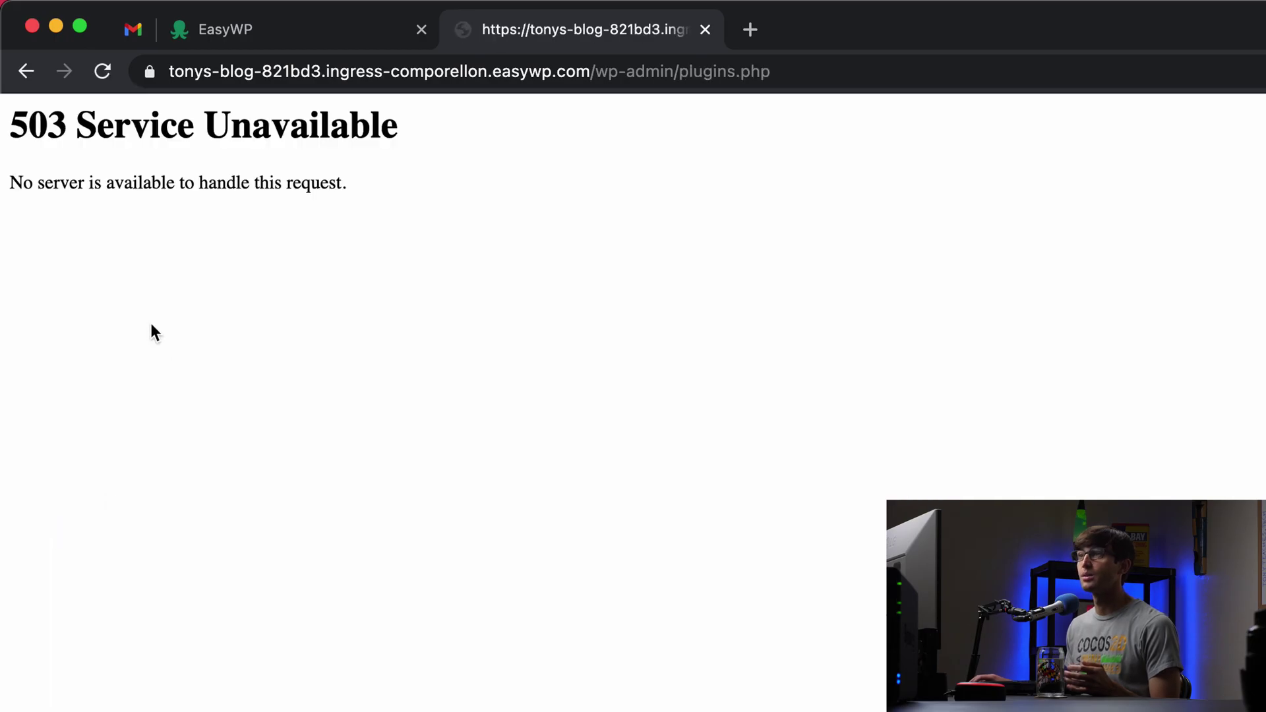
pyautogui.click(114, 74)
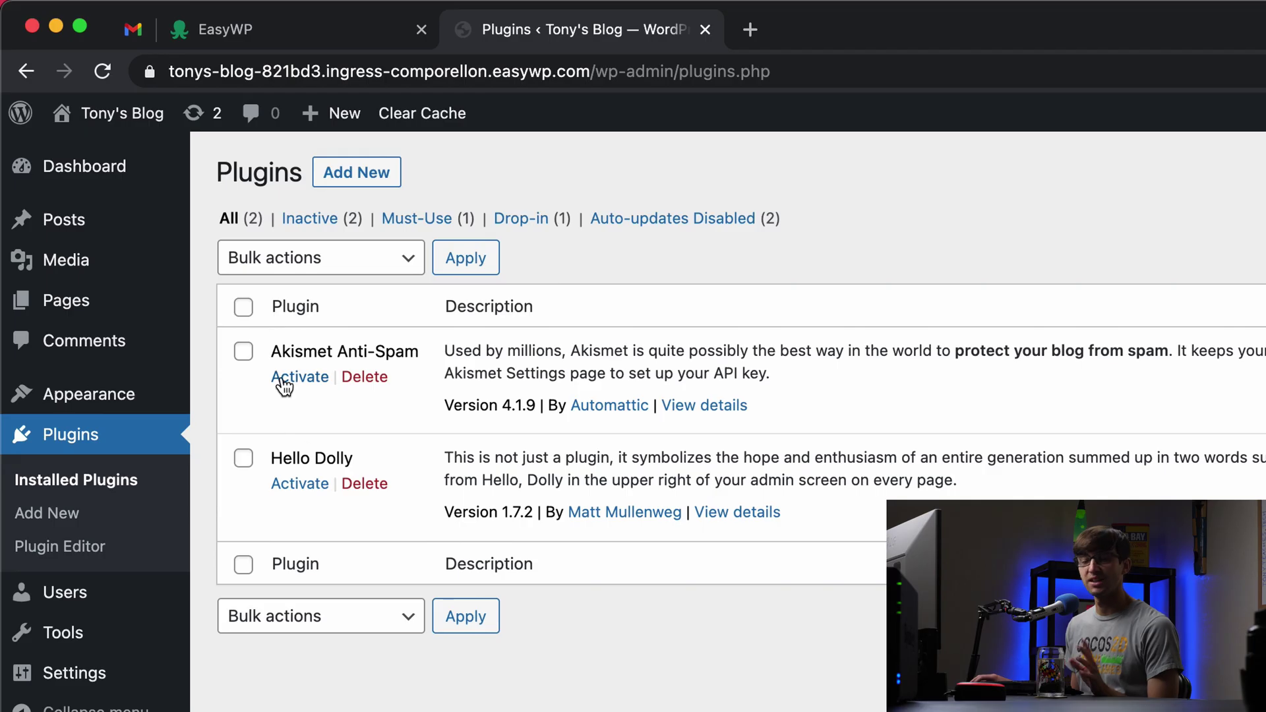
pyautogui.click(244, 308)
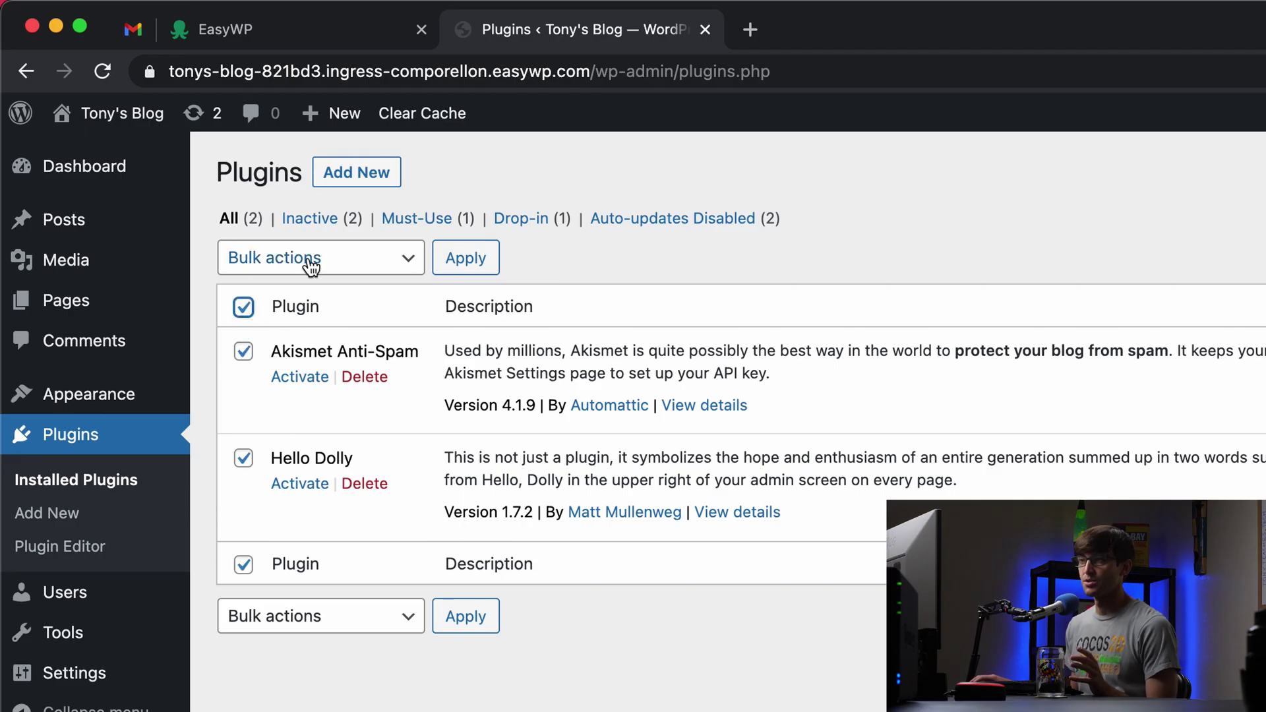
pyautogui.click(311, 263)
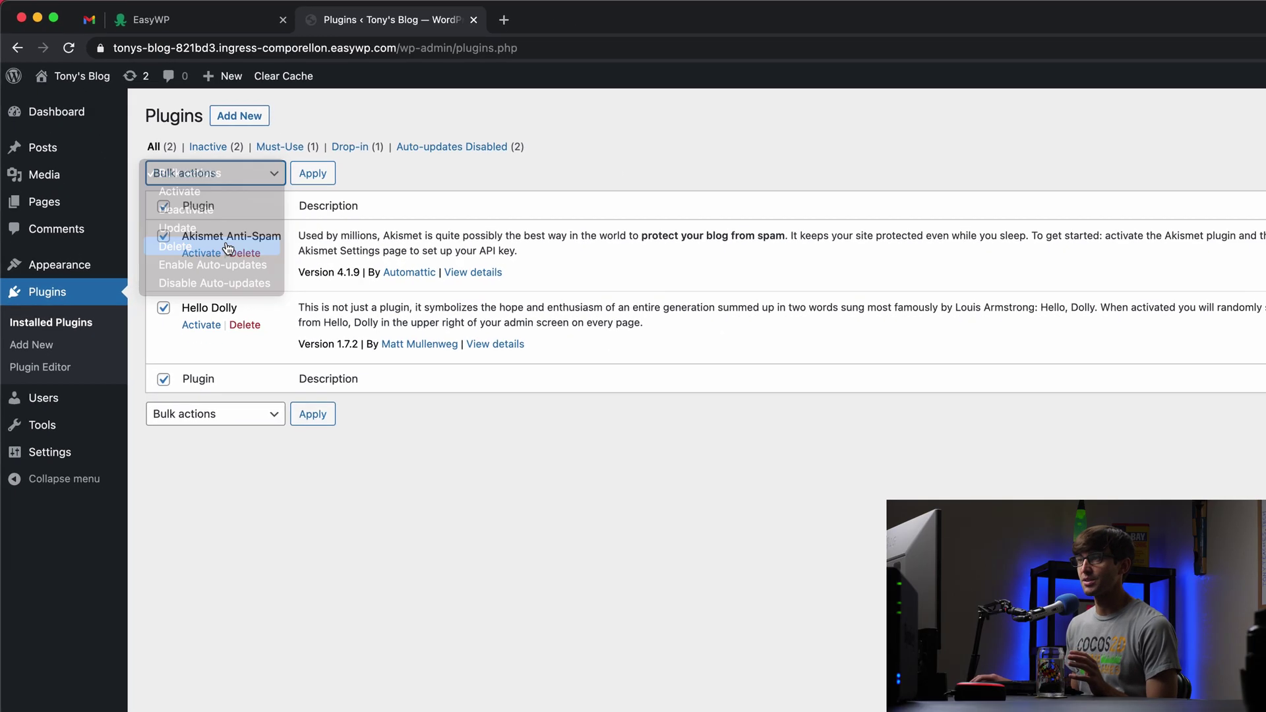
pyautogui.click(255, 278)
pyautogui.click(351, 194)
pyautogui.click(767, 129)
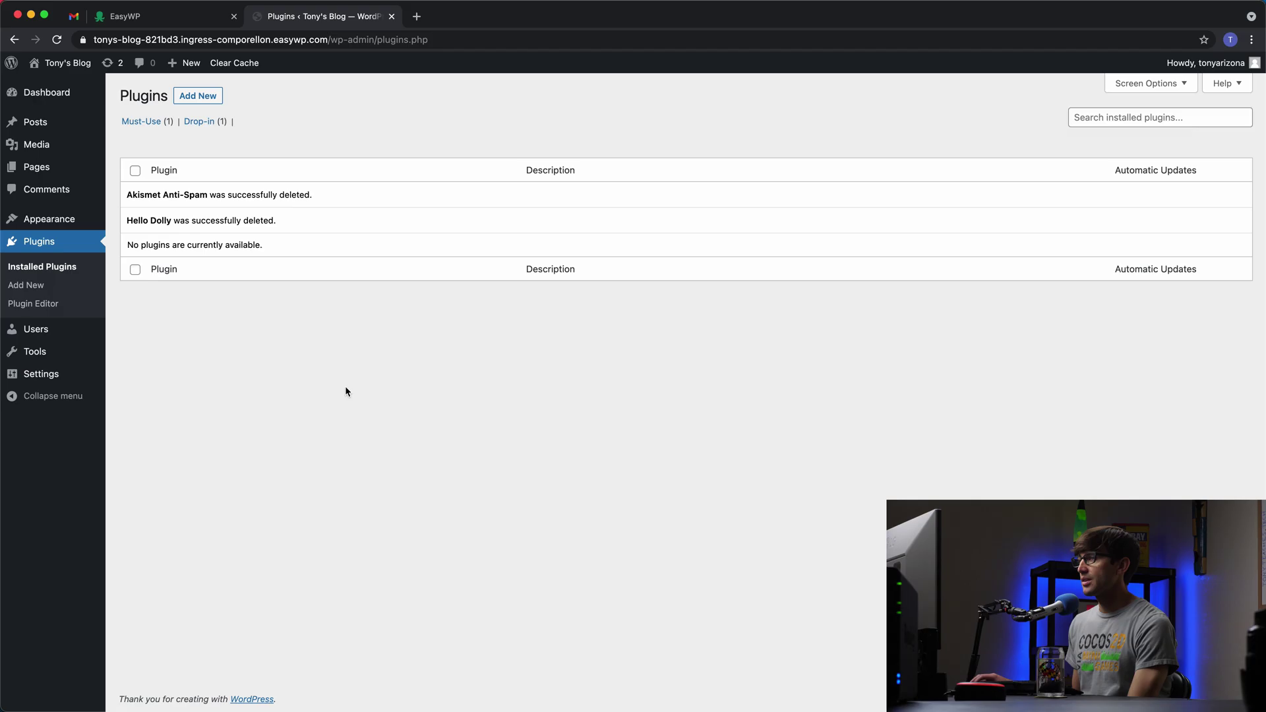
# Return to the Dashboard and open Appearance > Themes > Add New
pyautogui.click(85, 62)
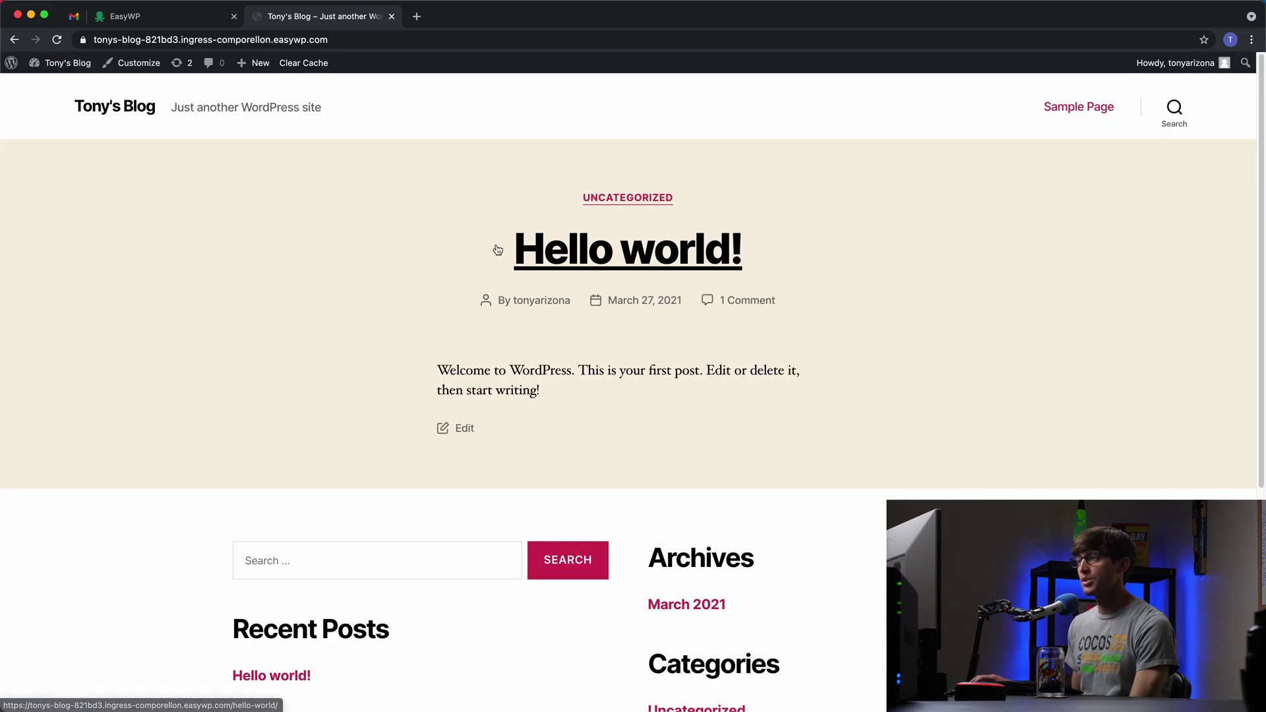
pyautogui.click(78, 66)
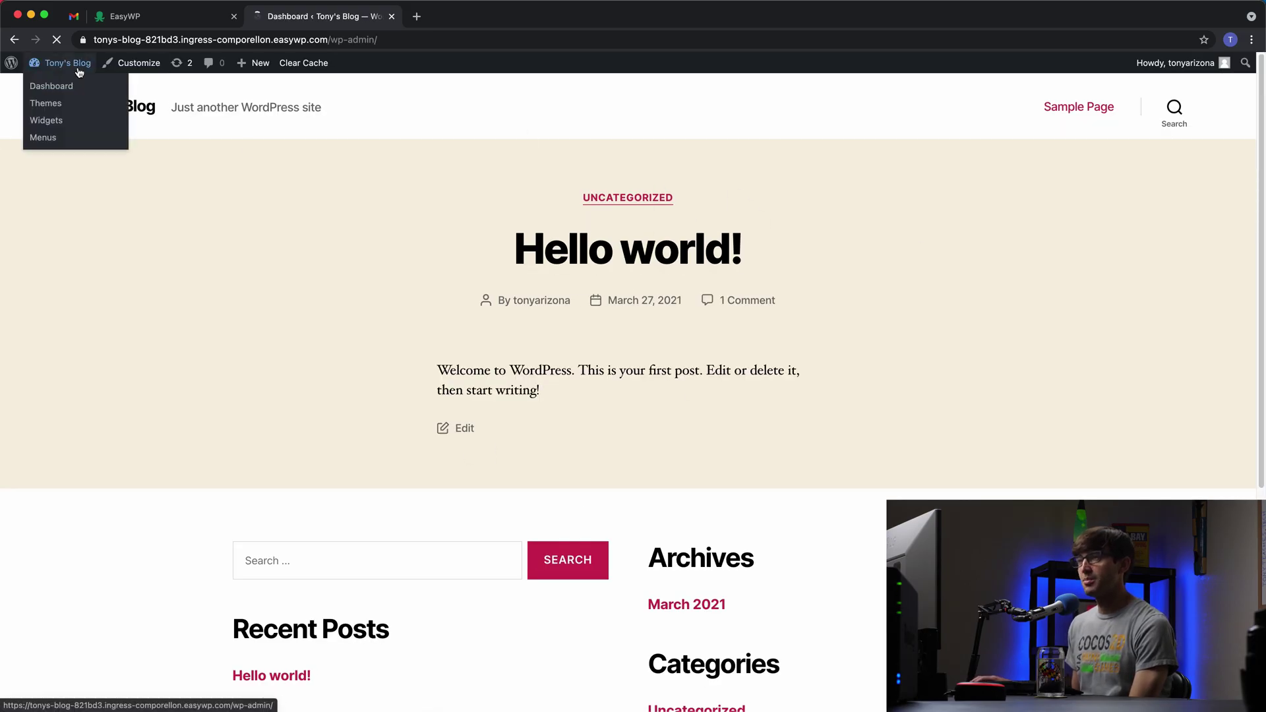
pyautogui.moveTo(71, 275)
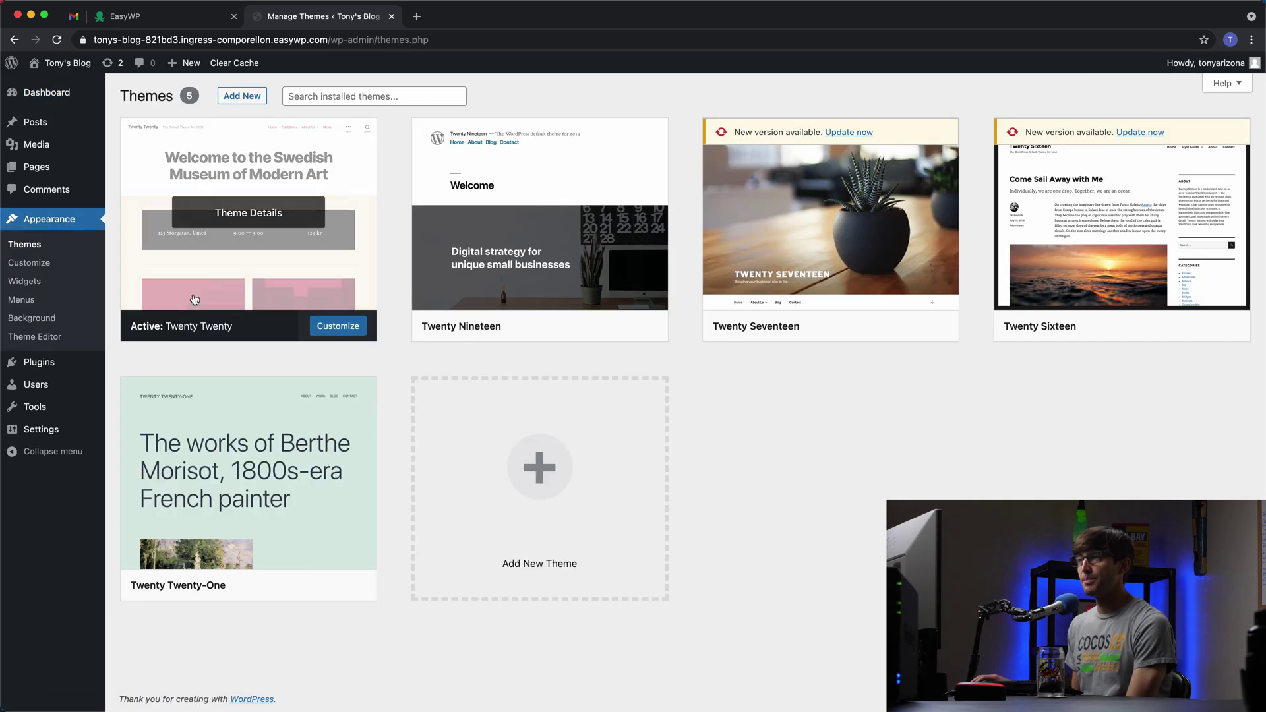
pyautogui.click(241, 96)
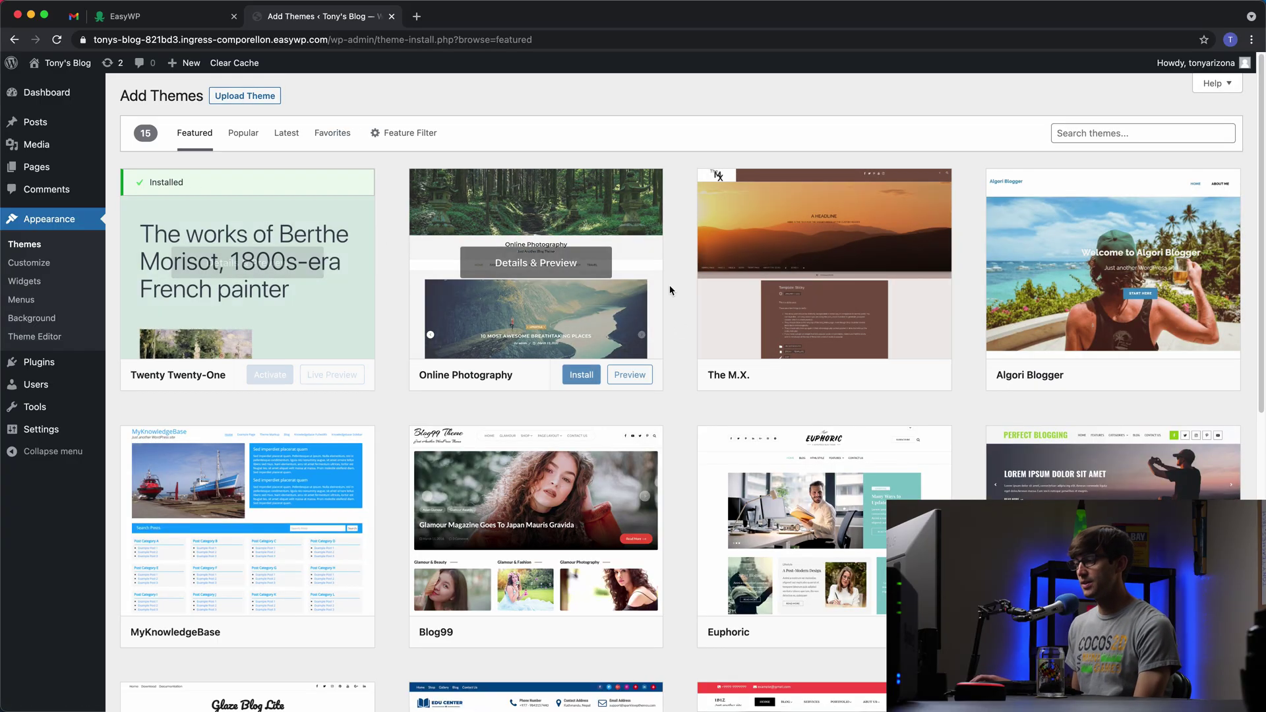
pyautogui.scroll(-3, 671, 317)
pyautogui.scroll(-5, 671, 352)
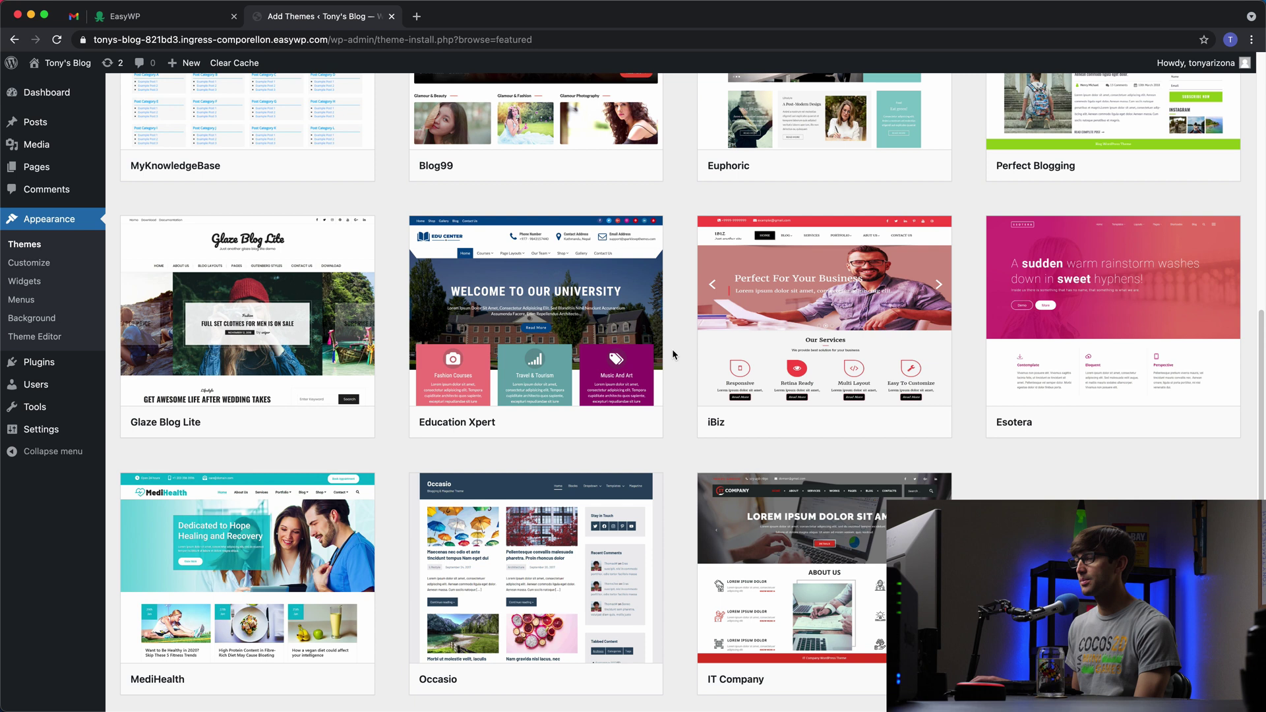
pyautogui.scroll(8, 671, 353)
# Browse the Popular list of 3947 themes
pyautogui.click(239, 133)
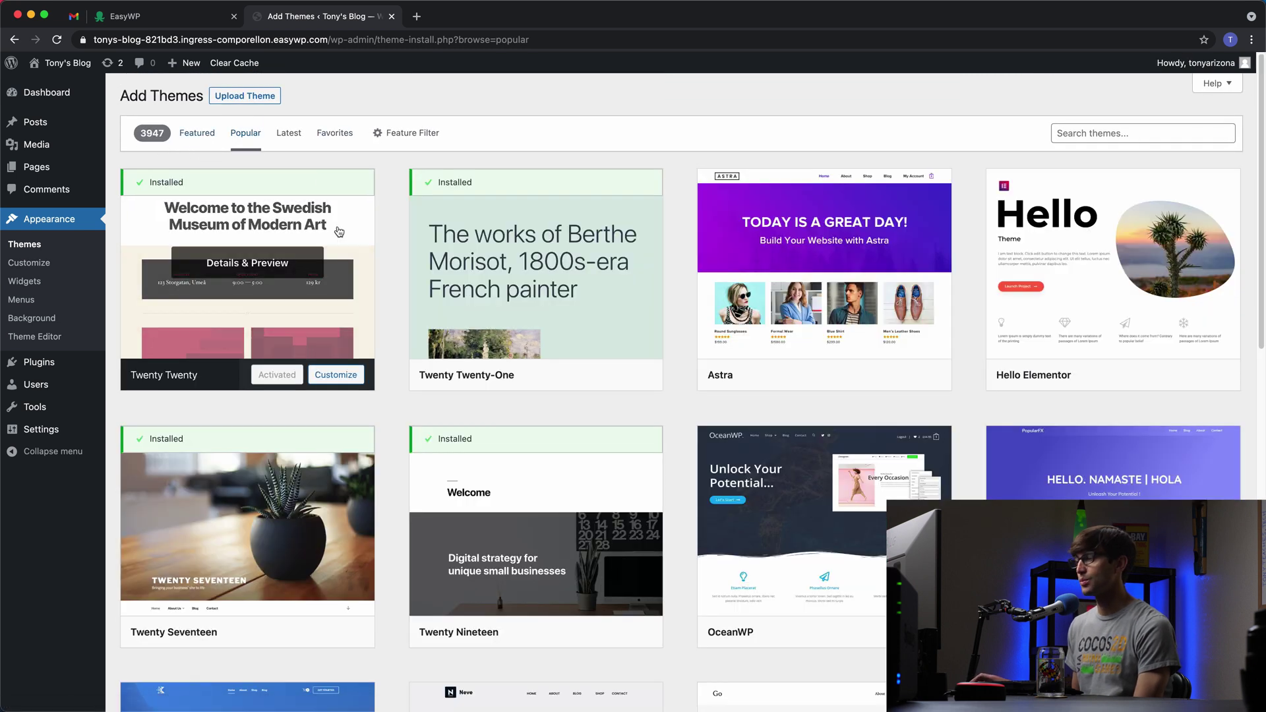
pyautogui.scroll(-10, 363, 250)
pyautogui.scroll(-17, 363, 253)
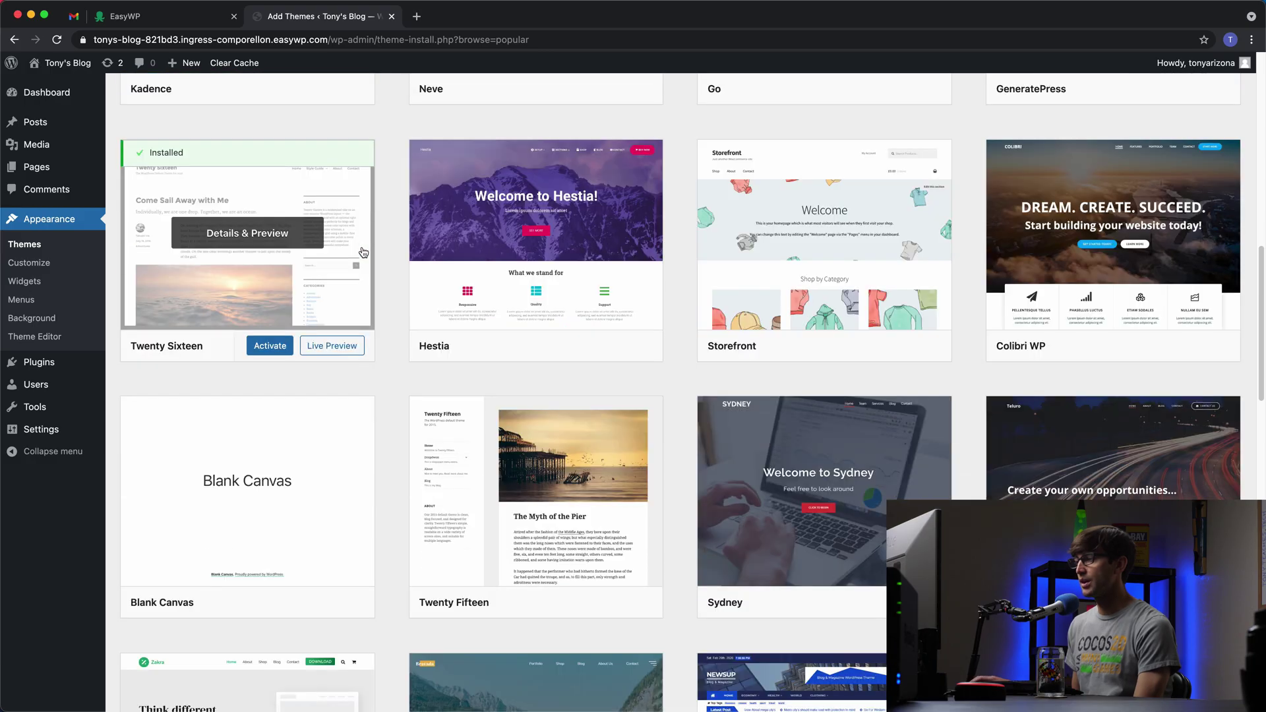
pyautogui.scroll(-10, 362, 253)
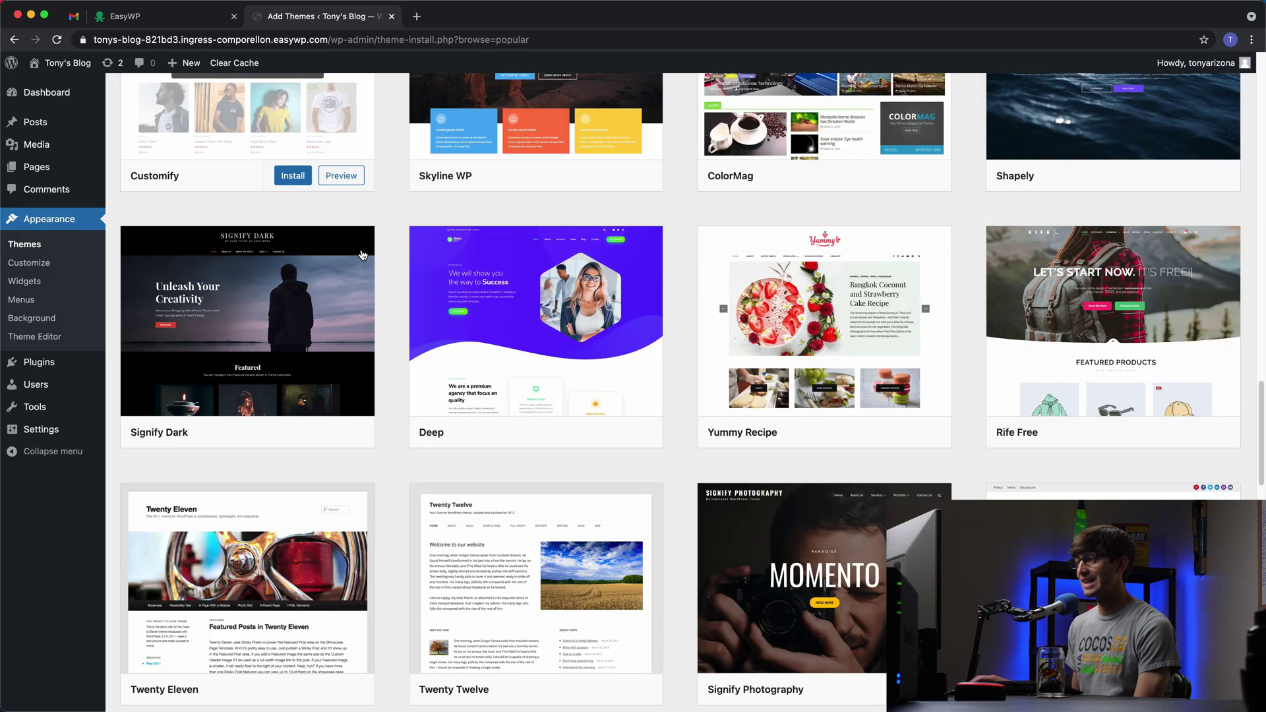
pyautogui.scroll(-5, 362, 256)
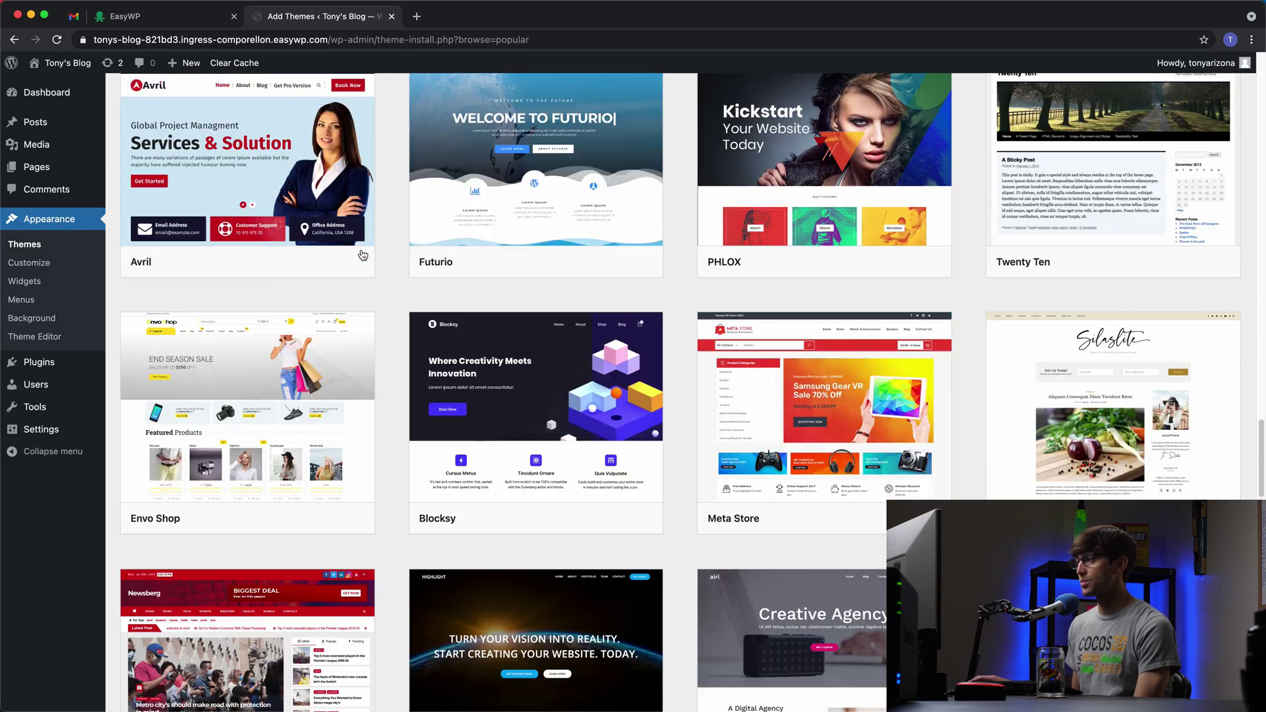
pyautogui.scroll(20, 533, 330)
pyautogui.scroll(15, 532, 330)
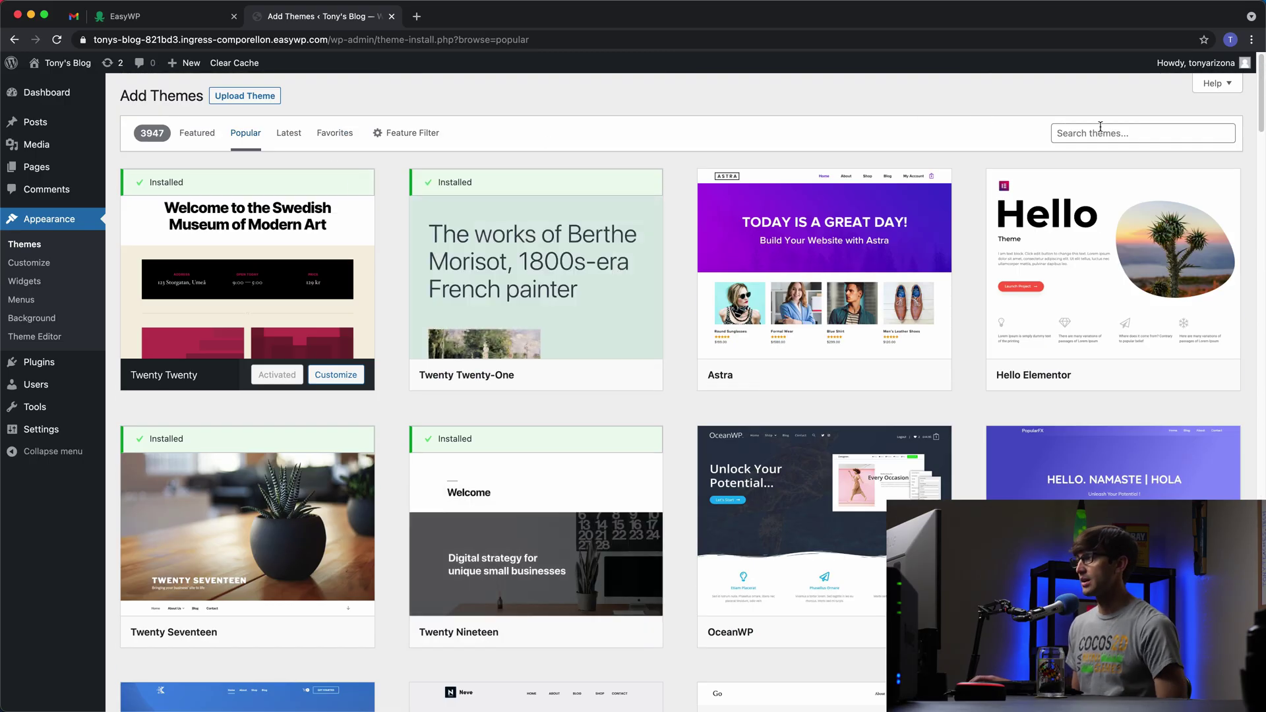
# Search themes for 'ge', then install and activate GeneratePress
pyautogui.click(1110, 131)
pyautogui.write('generatepress')
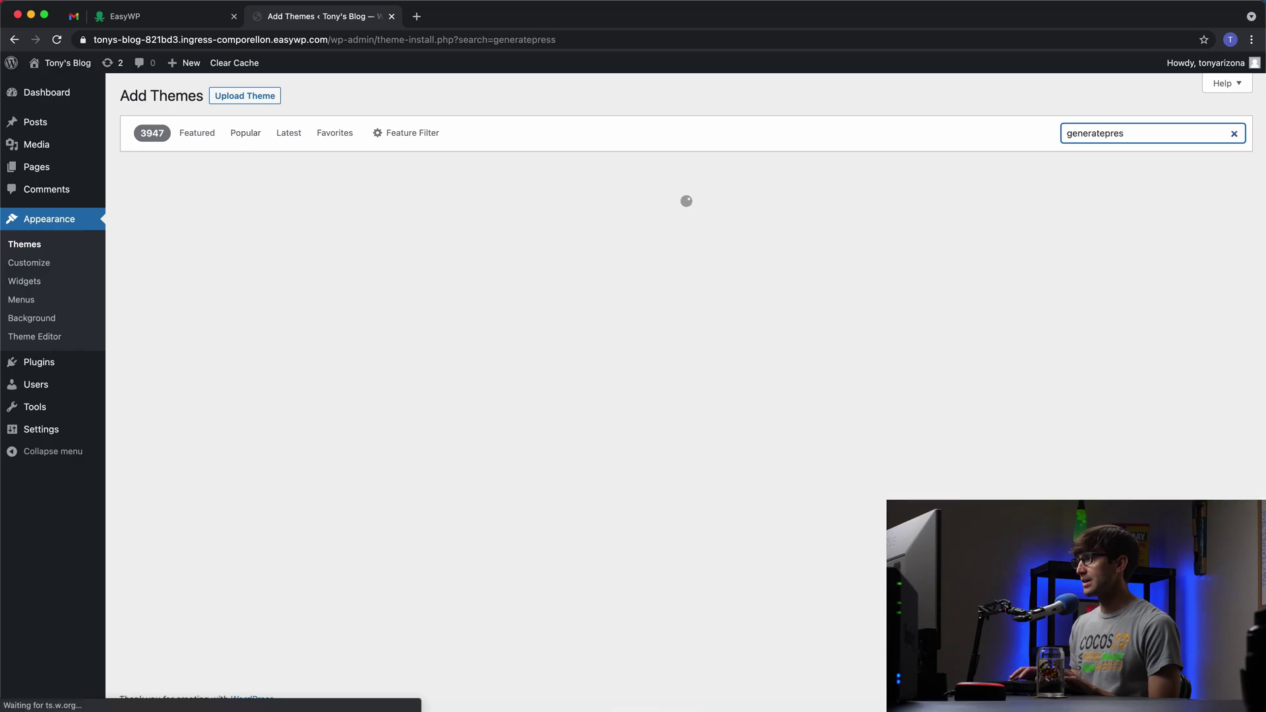
pyautogui.moveTo(228, 328)
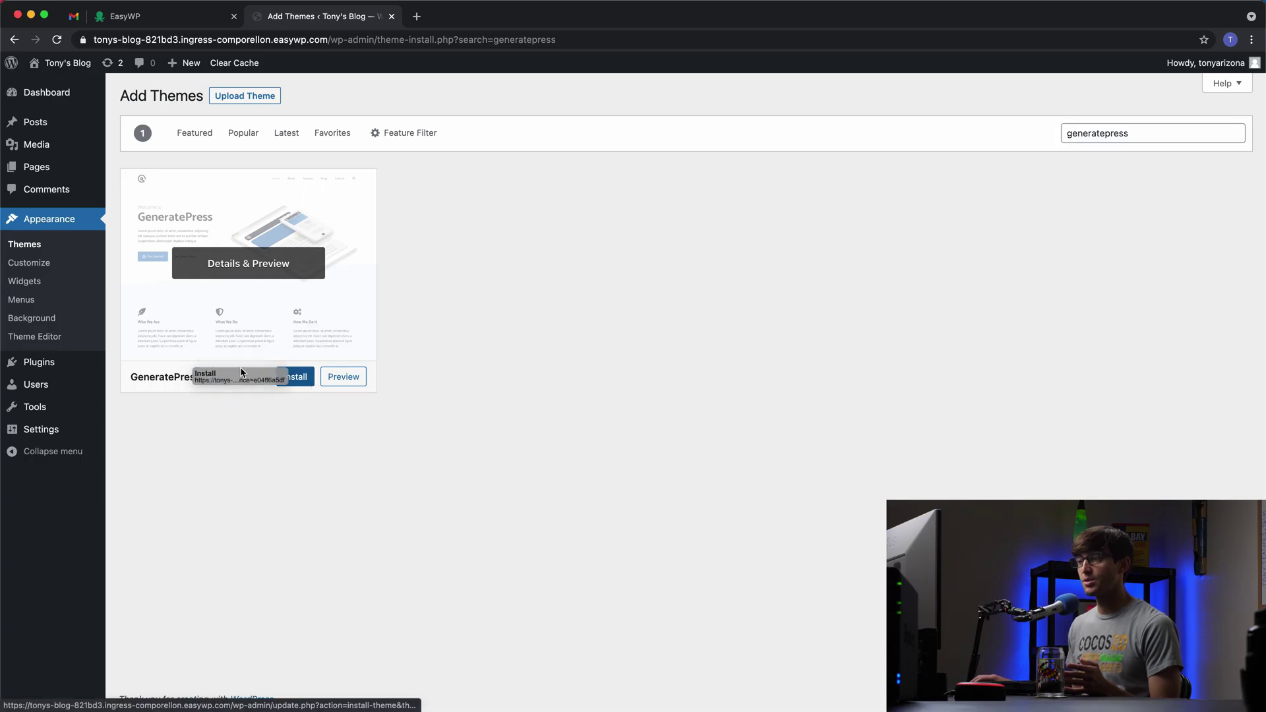
pyautogui.click(292, 381)
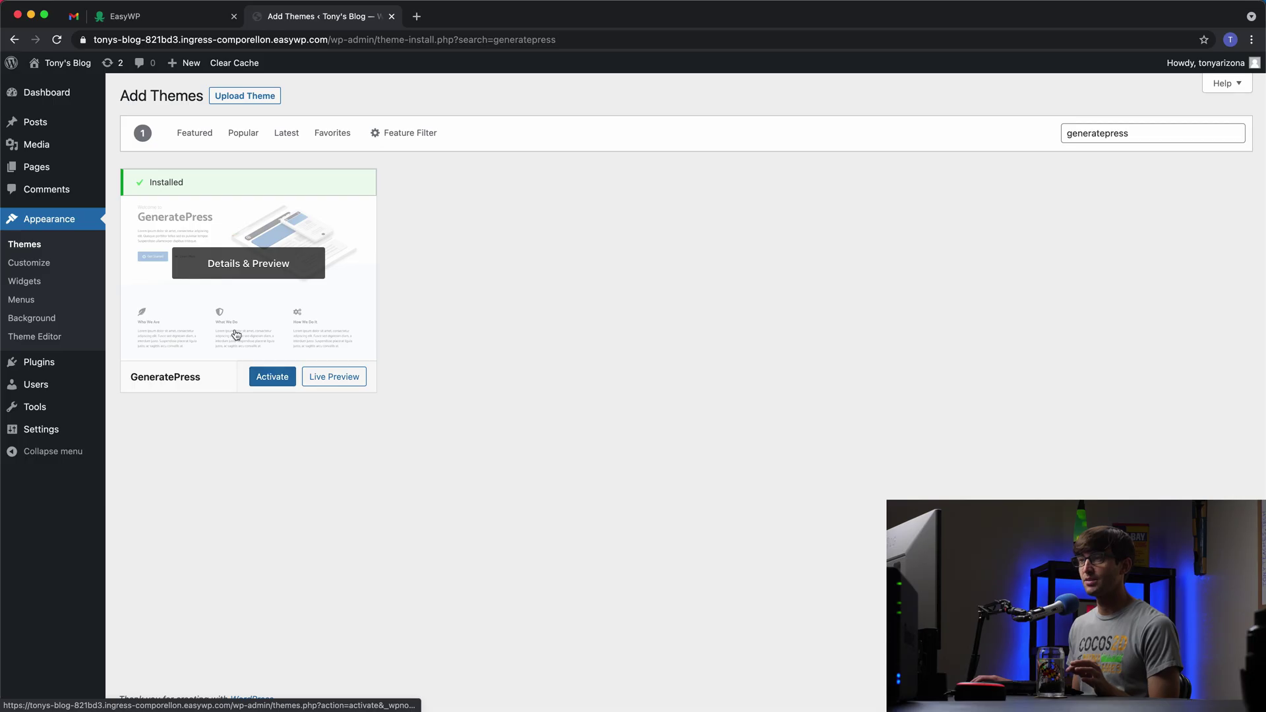
pyautogui.click(271, 378)
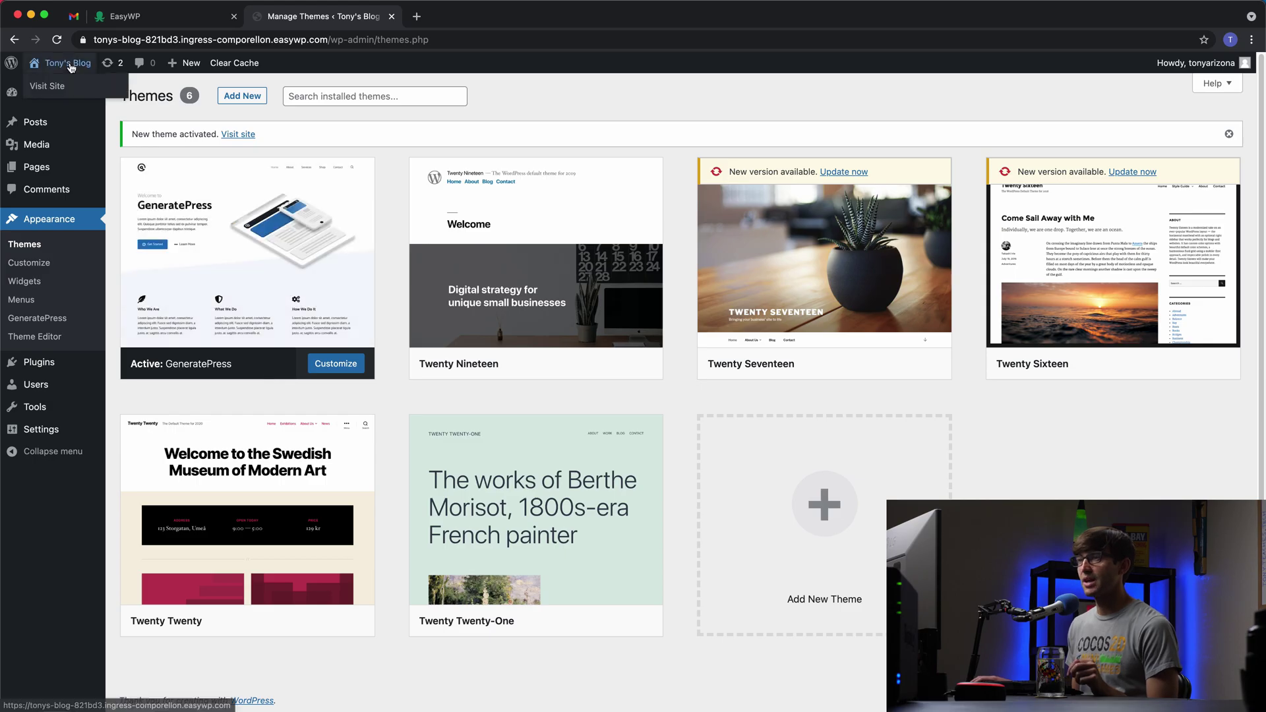
# Preview the GeneratePress-styled front page, then head back to the Dashboard via the admin bar
pyautogui.click(70, 66)
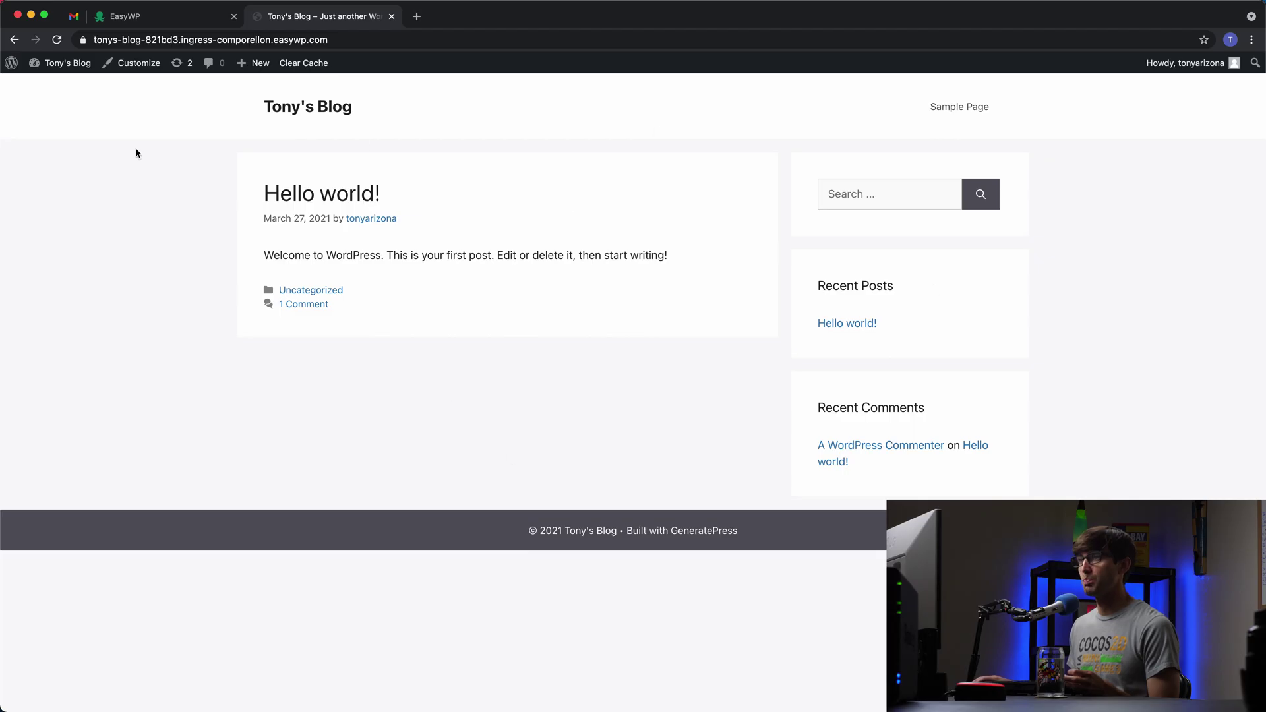
pyautogui.moveTo(76, 70)
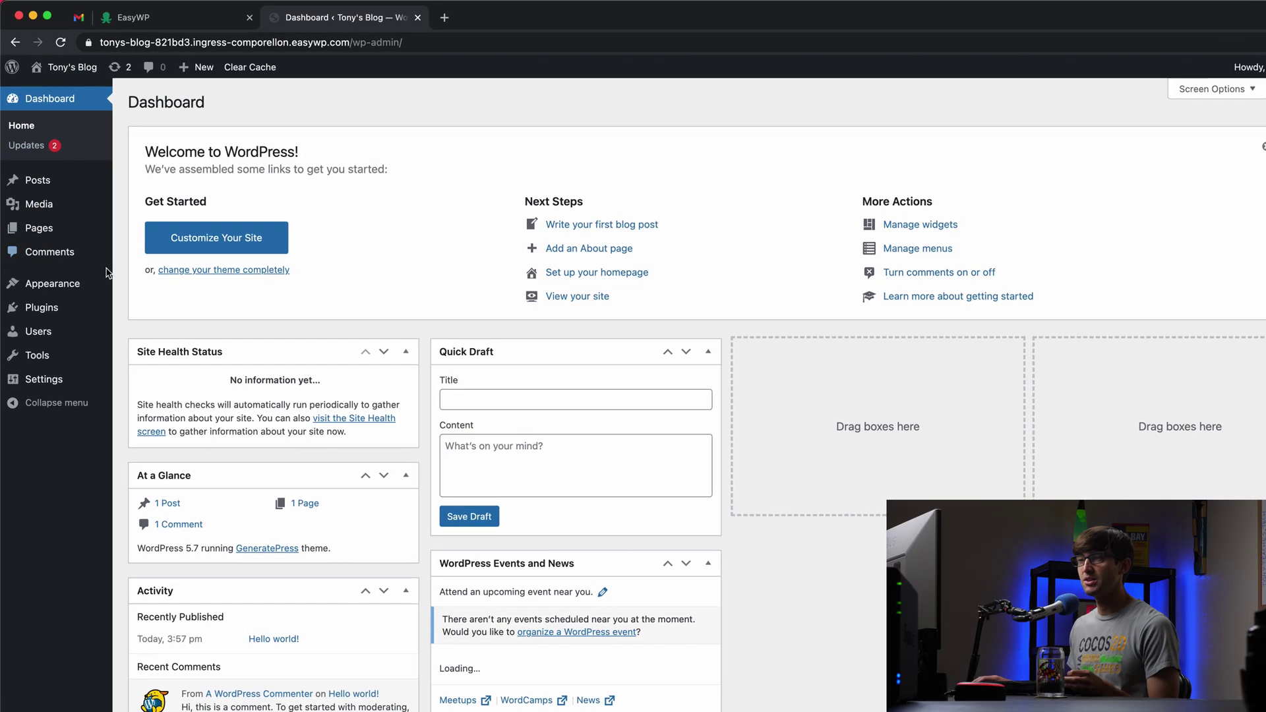
# In Site Identity, change the tagline to 'This is a place where I blog about my life'
pyautogui.moveTo(105, 295)
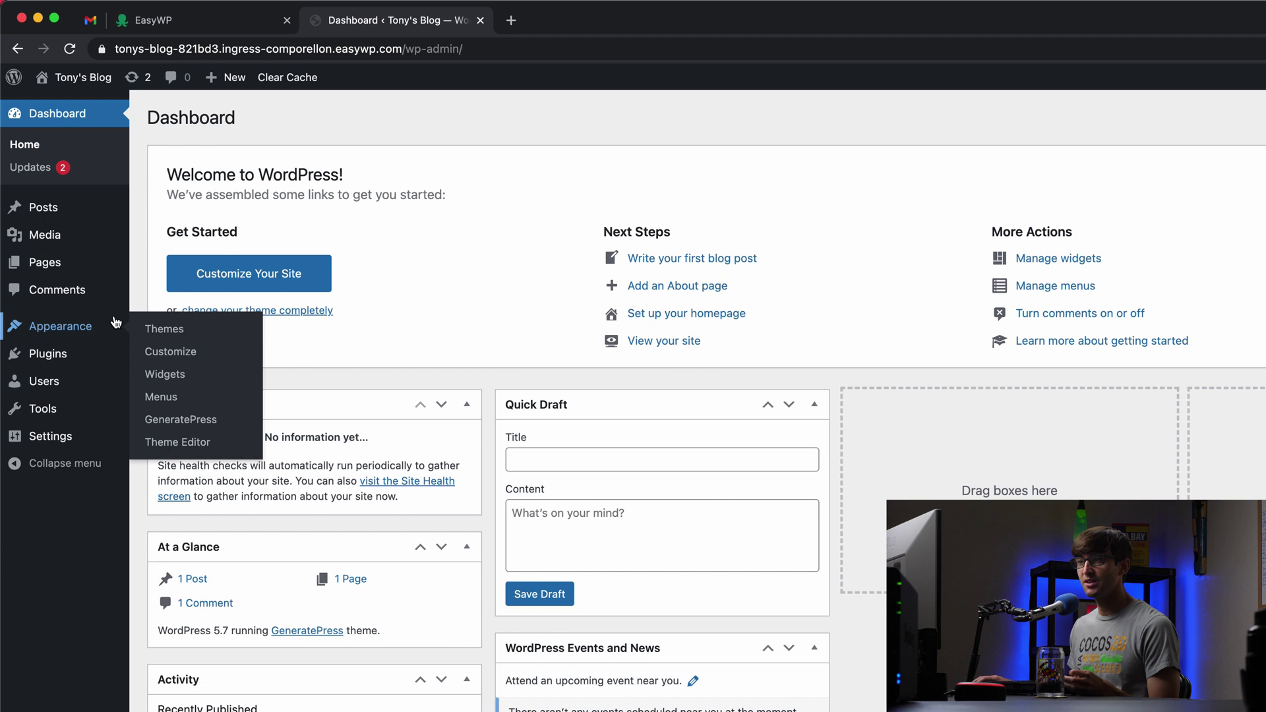
pyautogui.click(192, 397)
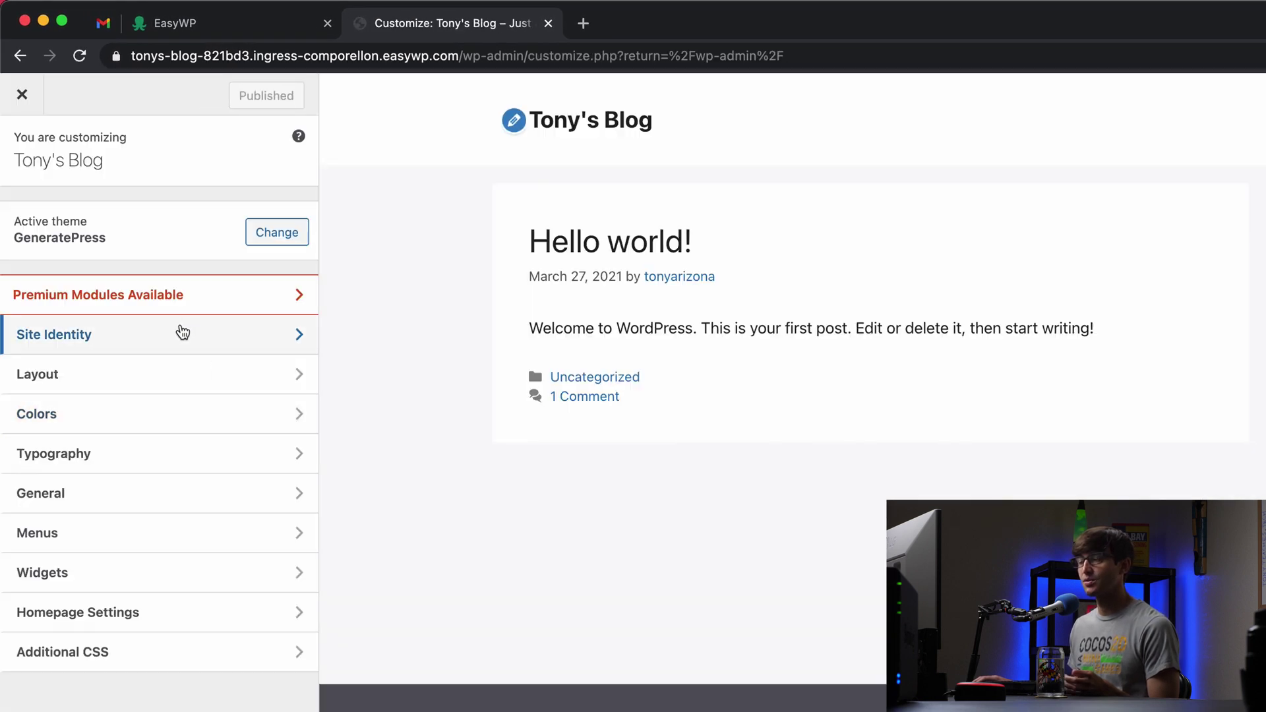
pyautogui.click(179, 335)
pyautogui.moveTo(161, 232); pyautogui.dragTo(3, 230)
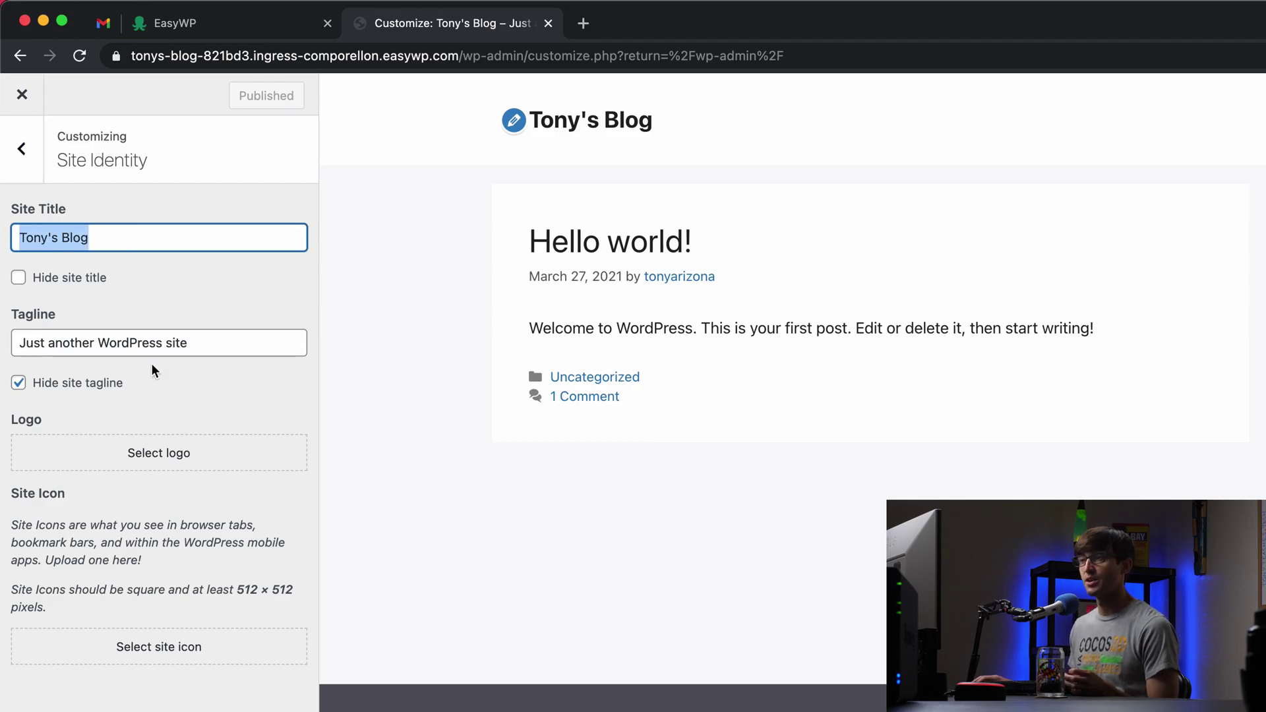
pyautogui.tripleClick(146, 344)
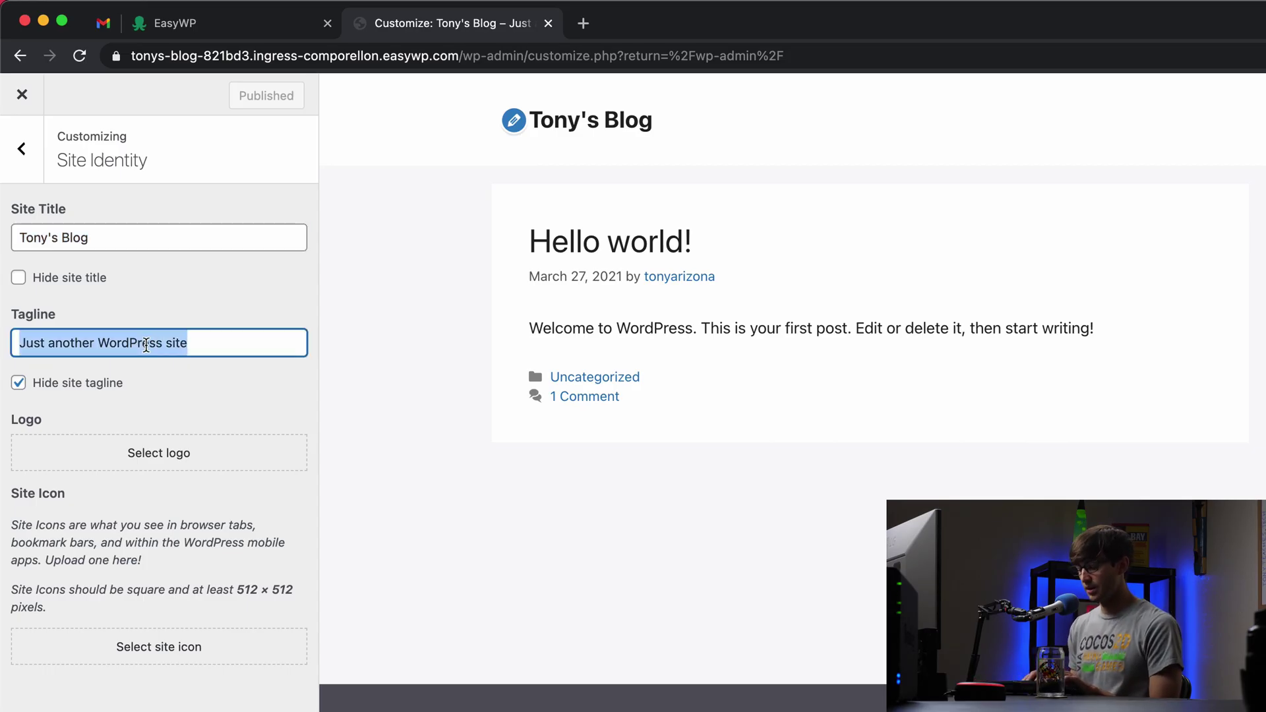
pyautogui.write('This is')
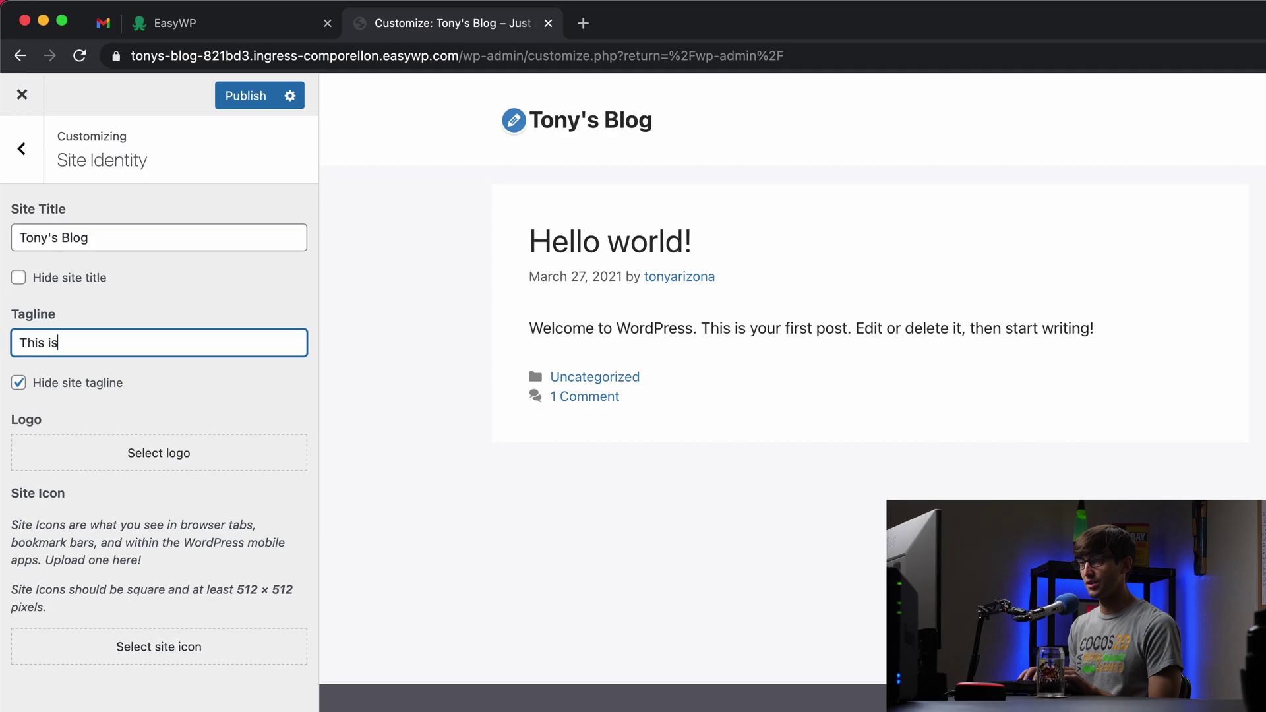
pyautogui.write(' a place where')
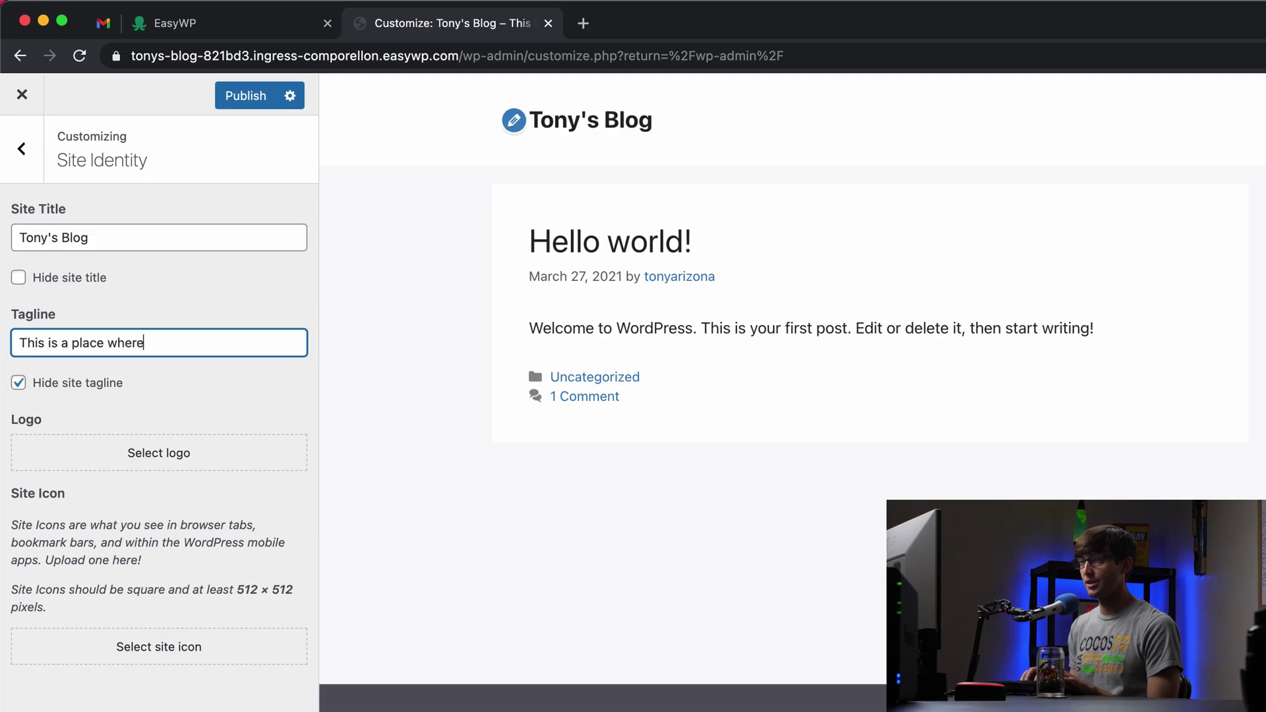
pyautogui.write(' I blog about ')
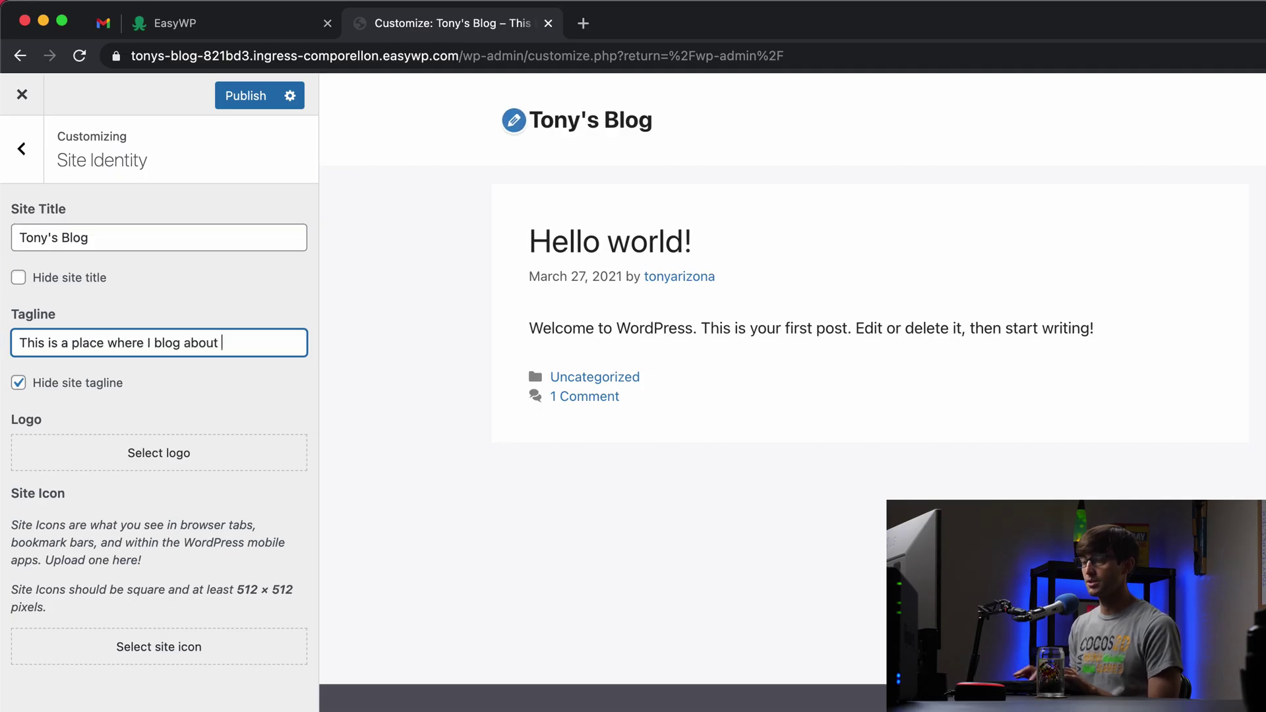
pyautogui.write('my life')
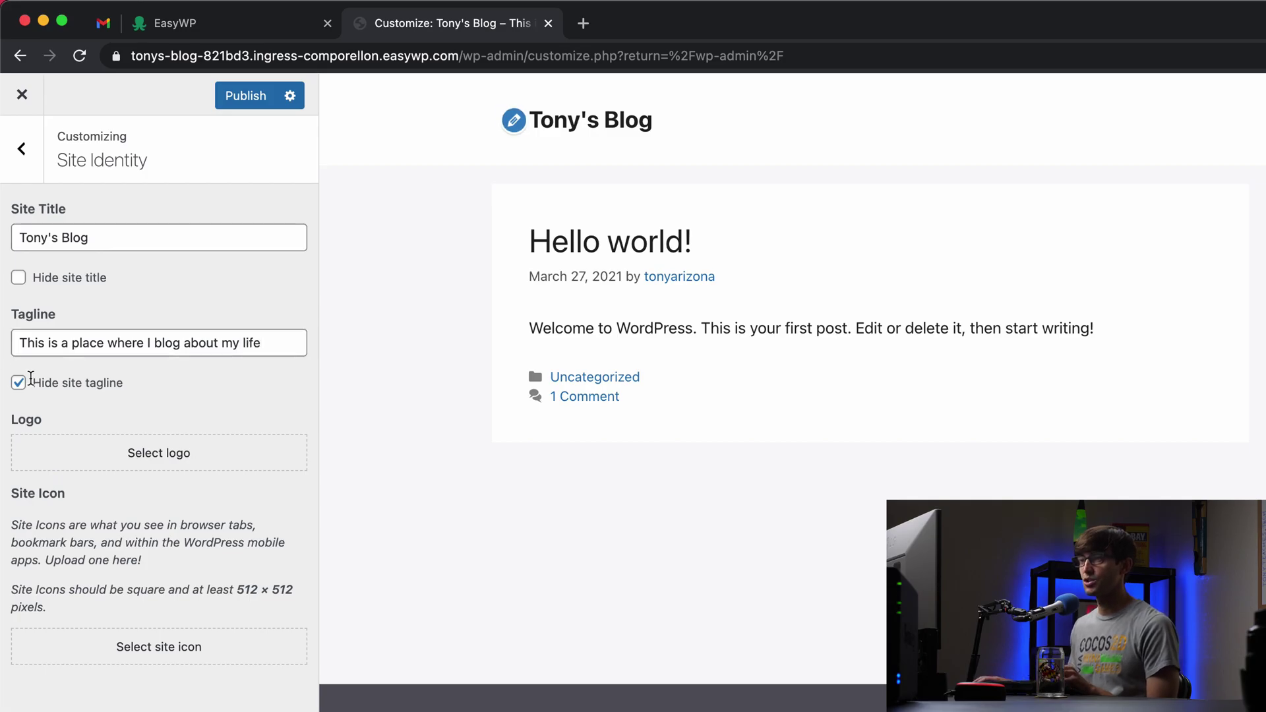
# Show the tagline under the site title and publish the Customizer change
pyautogui.click(20, 382)
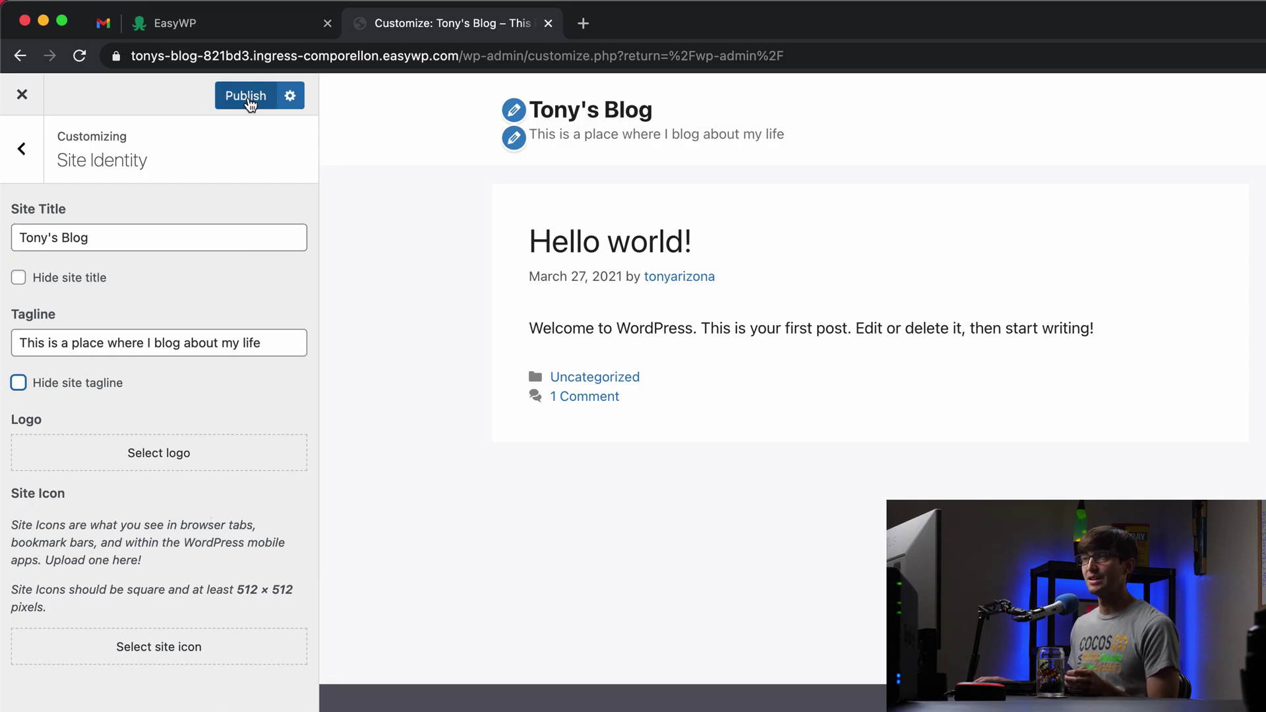
pyautogui.click(247, 98)
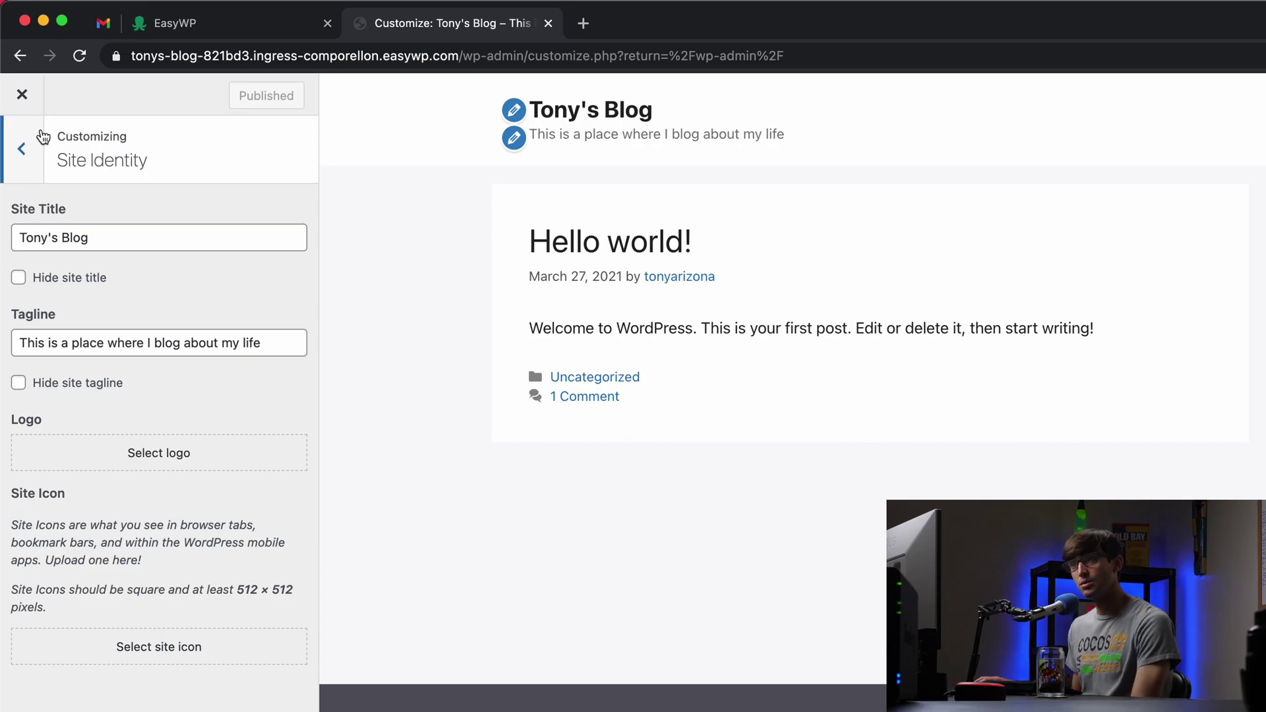
pyautogui.click(18, 161)
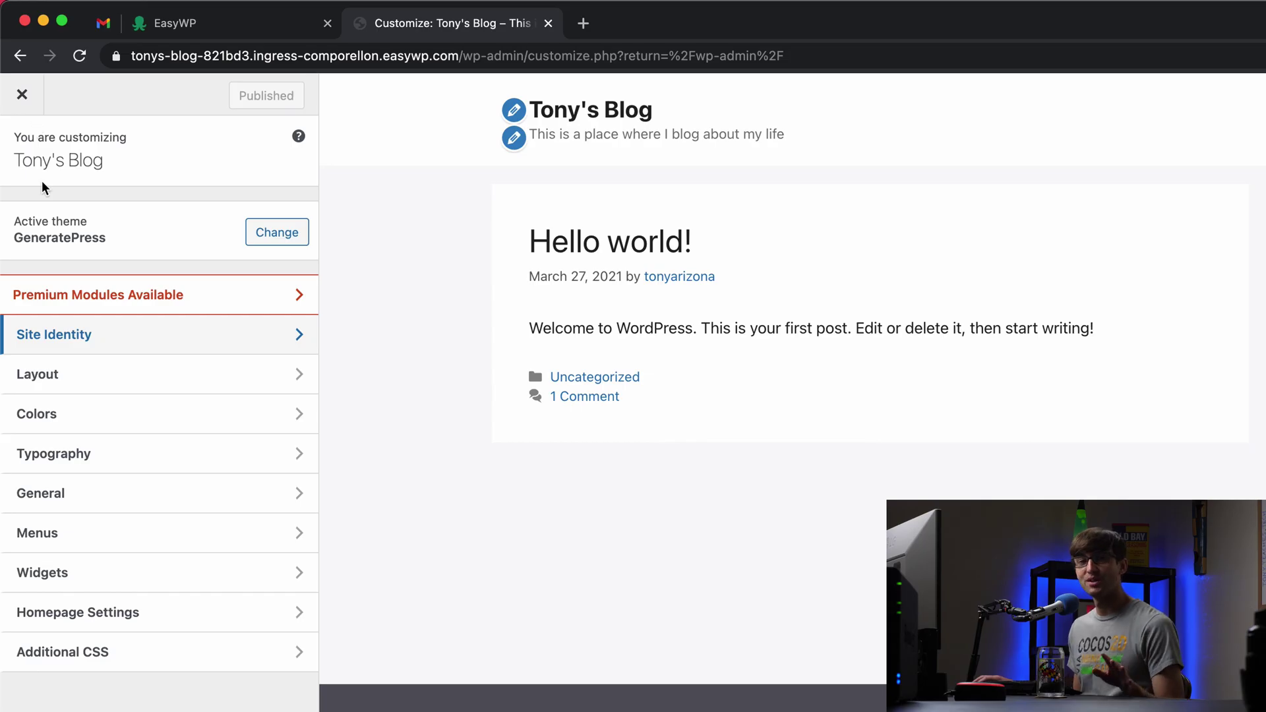
# Exit the Customizer to the Pages list, preview the live front page, and return to Pages
pyautogui.click(21, 95)
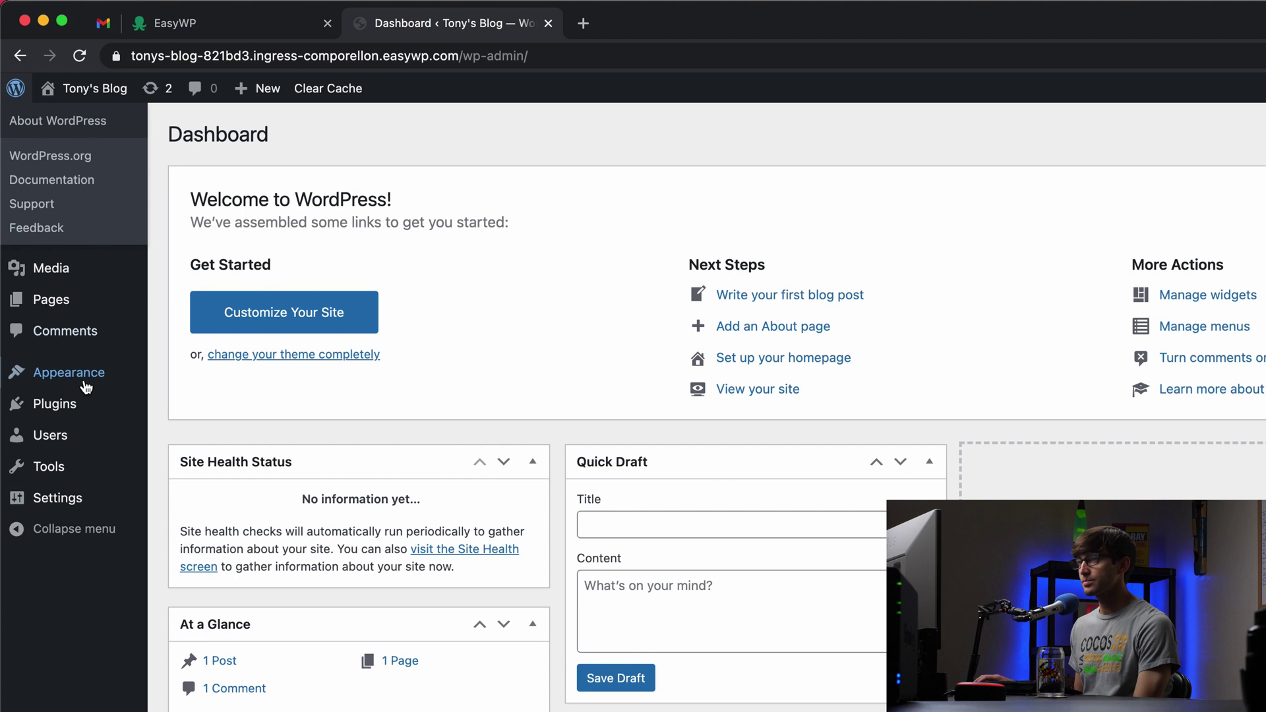
pyautogui.moveTo(95, 389)
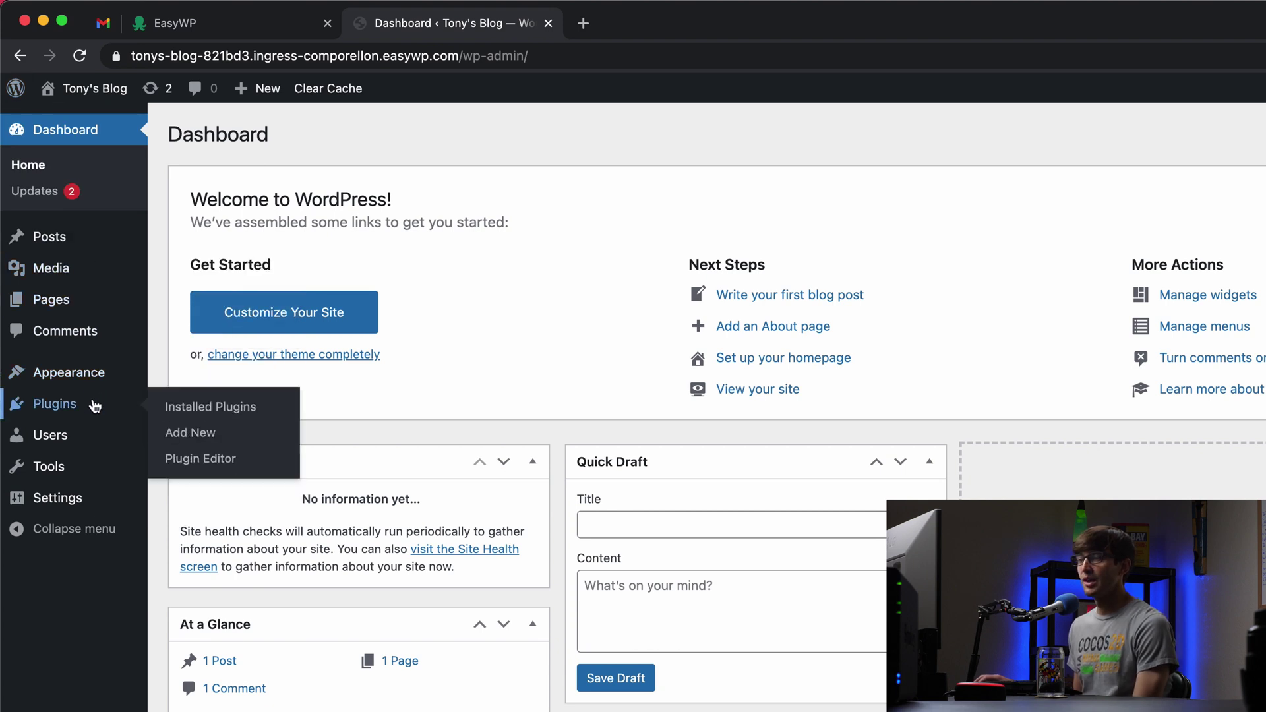
pyautogui.moveTo(88, 300)
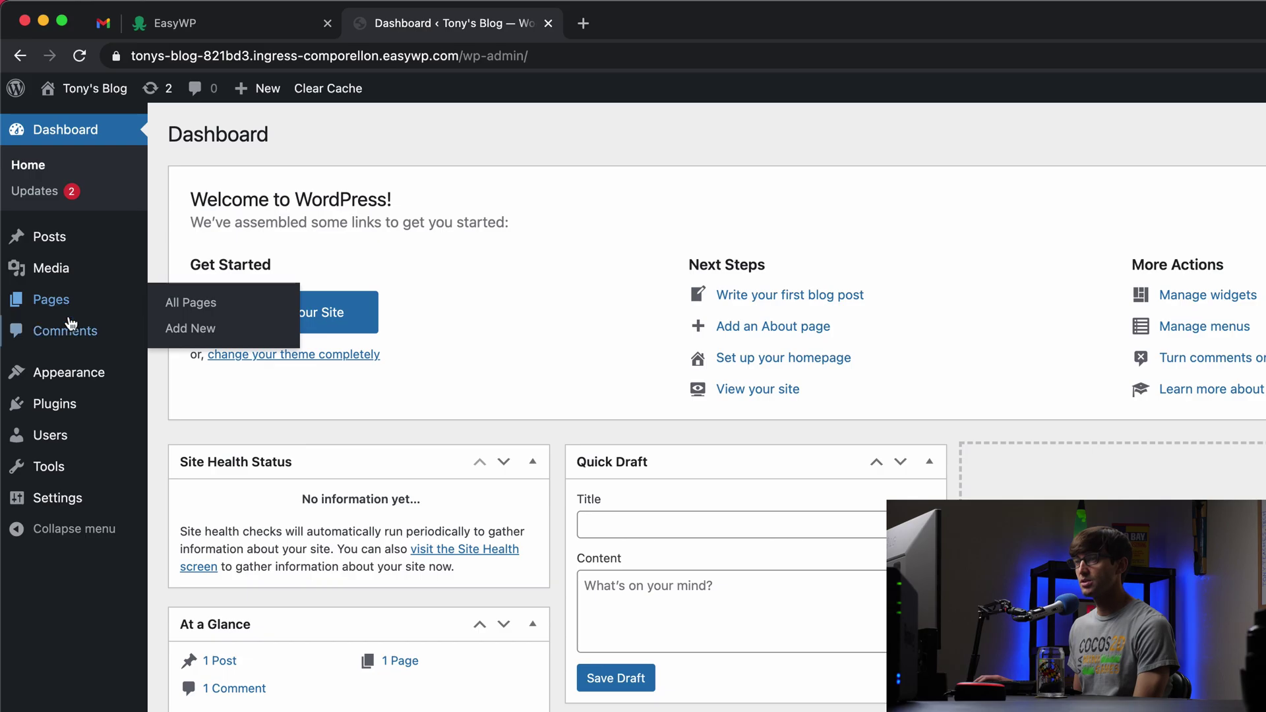
pyautogui.click(66, 308)
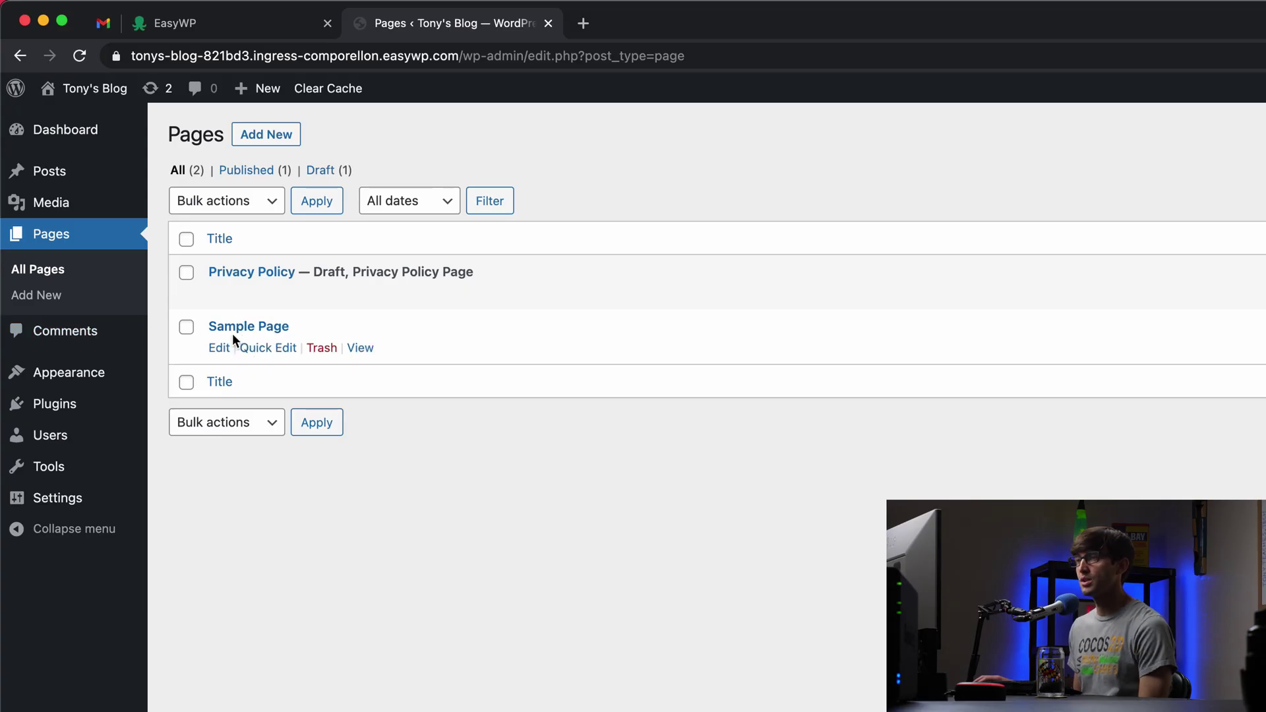
pyautogui.click(94, 88)
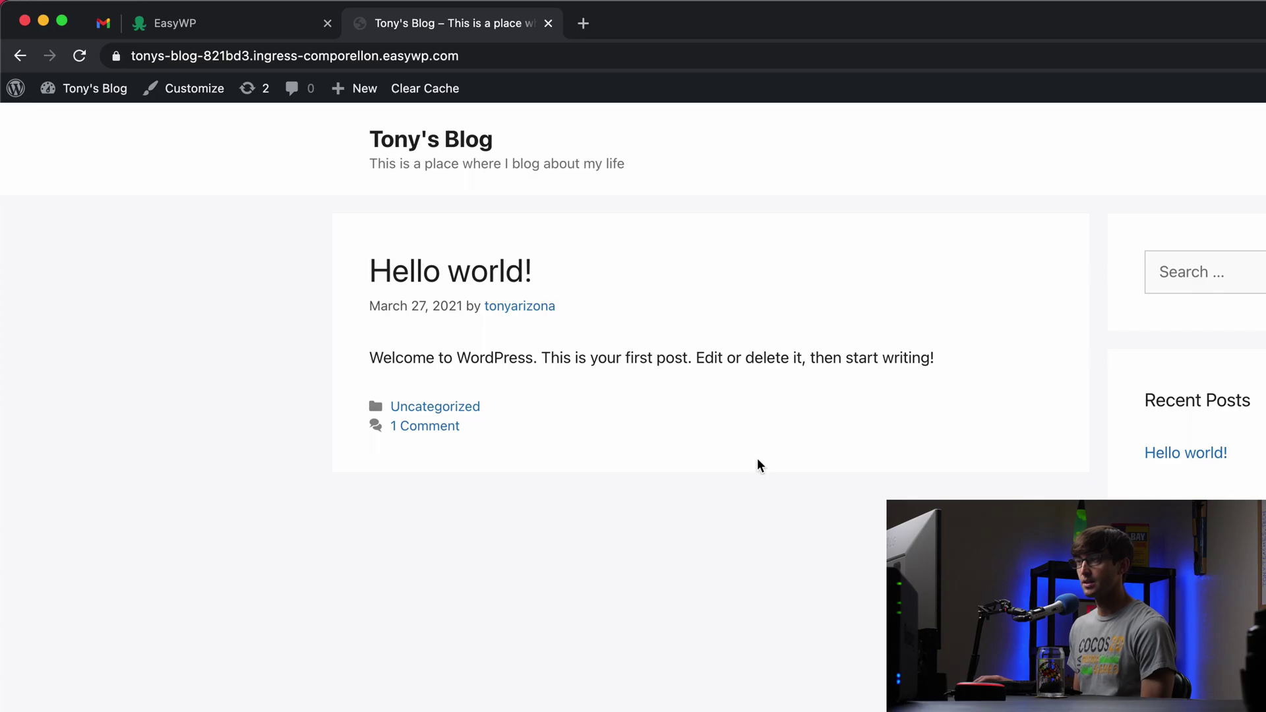
pyautogui.click(18, 56)
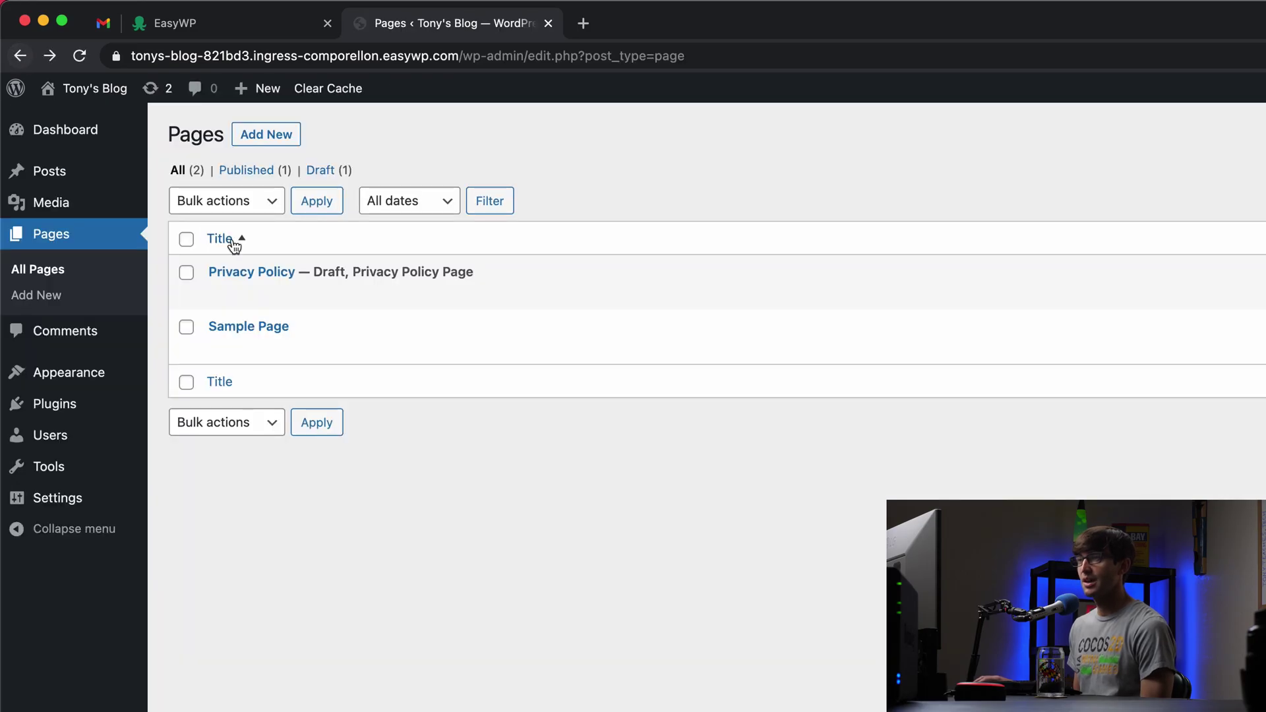
# Create a new page titled 'Welcome to My Blog!' with a pasted greeting paragraph
pyautogui.click(276, 135)
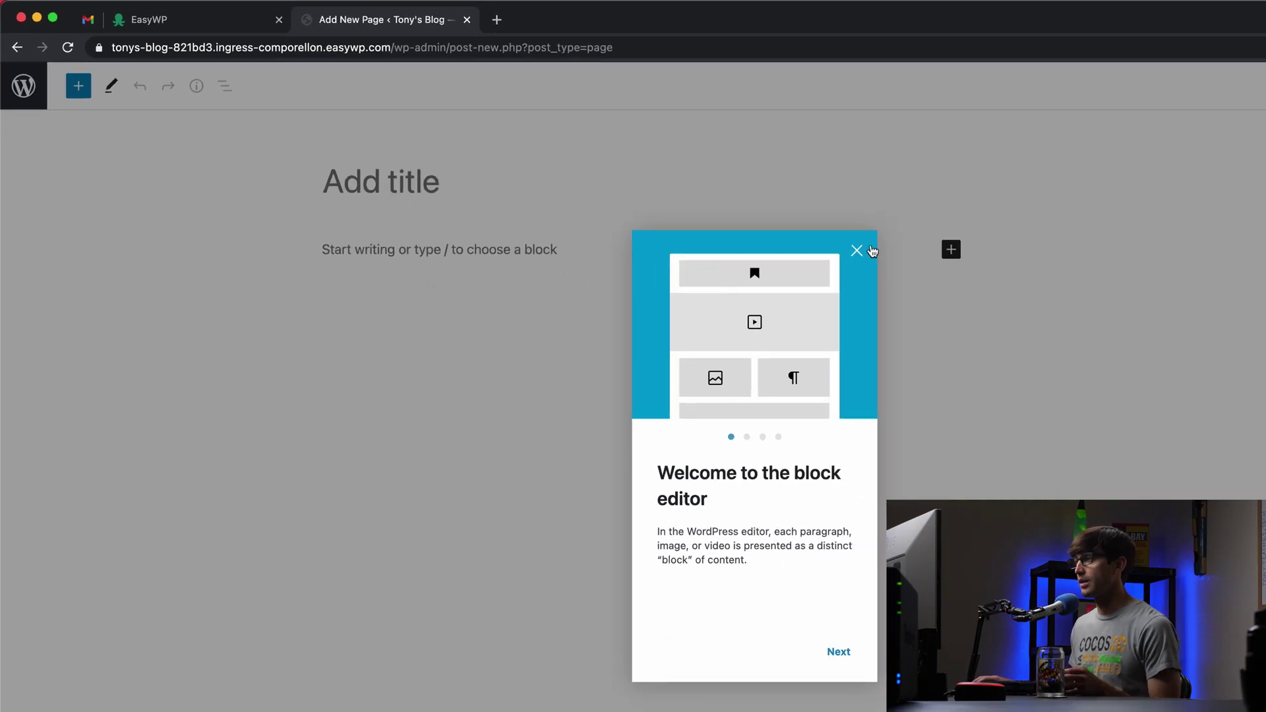
pyautogui.click(923, 270)
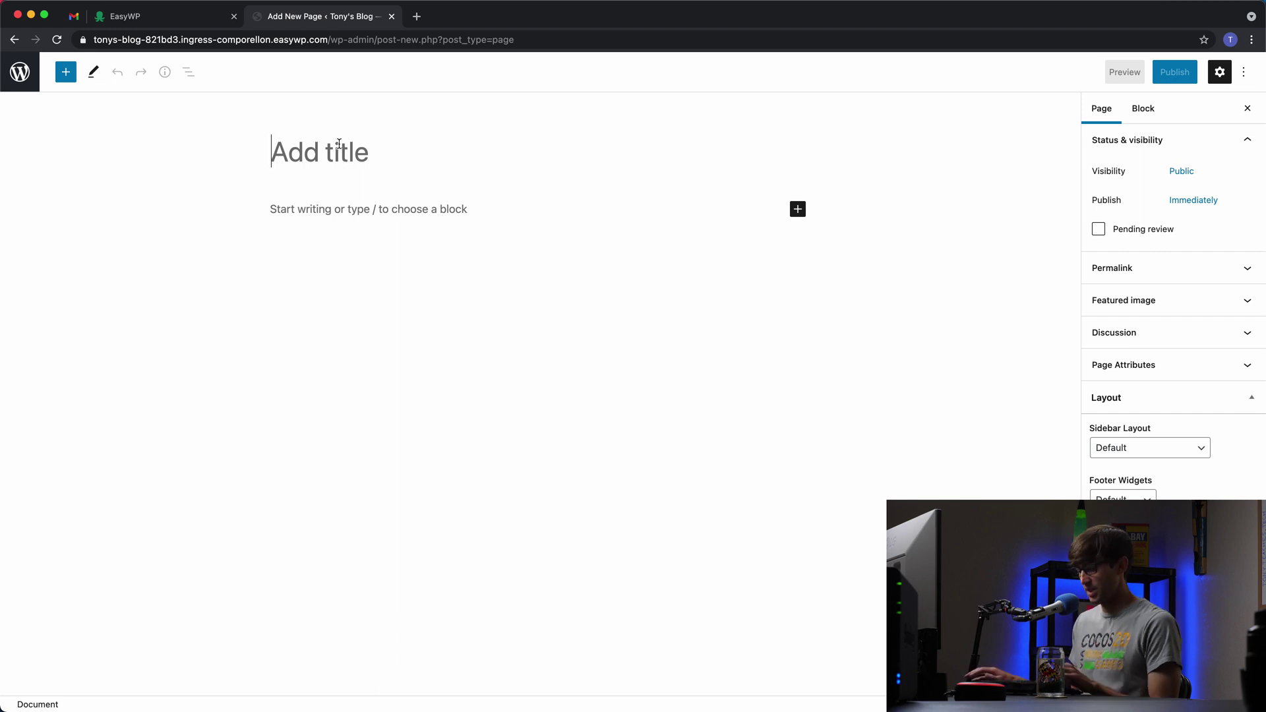
pyautogui.write('Welcom')
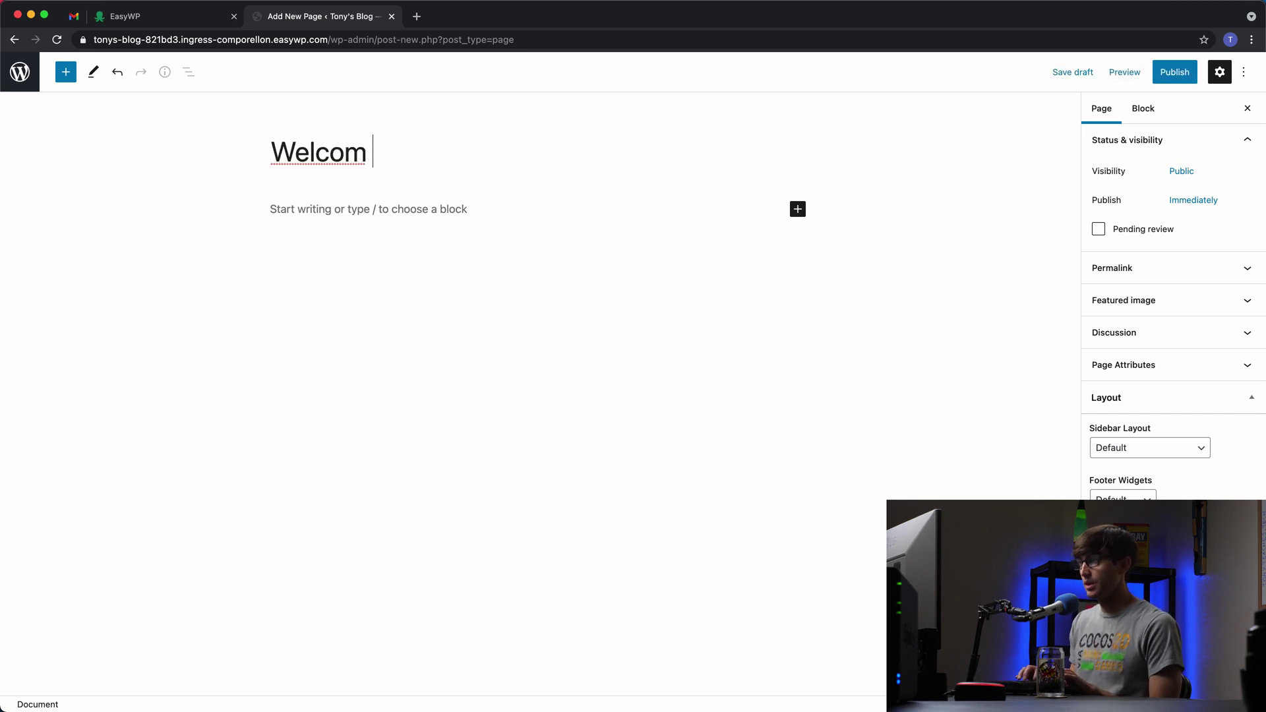
pyautogui.write('e to My Blog!')
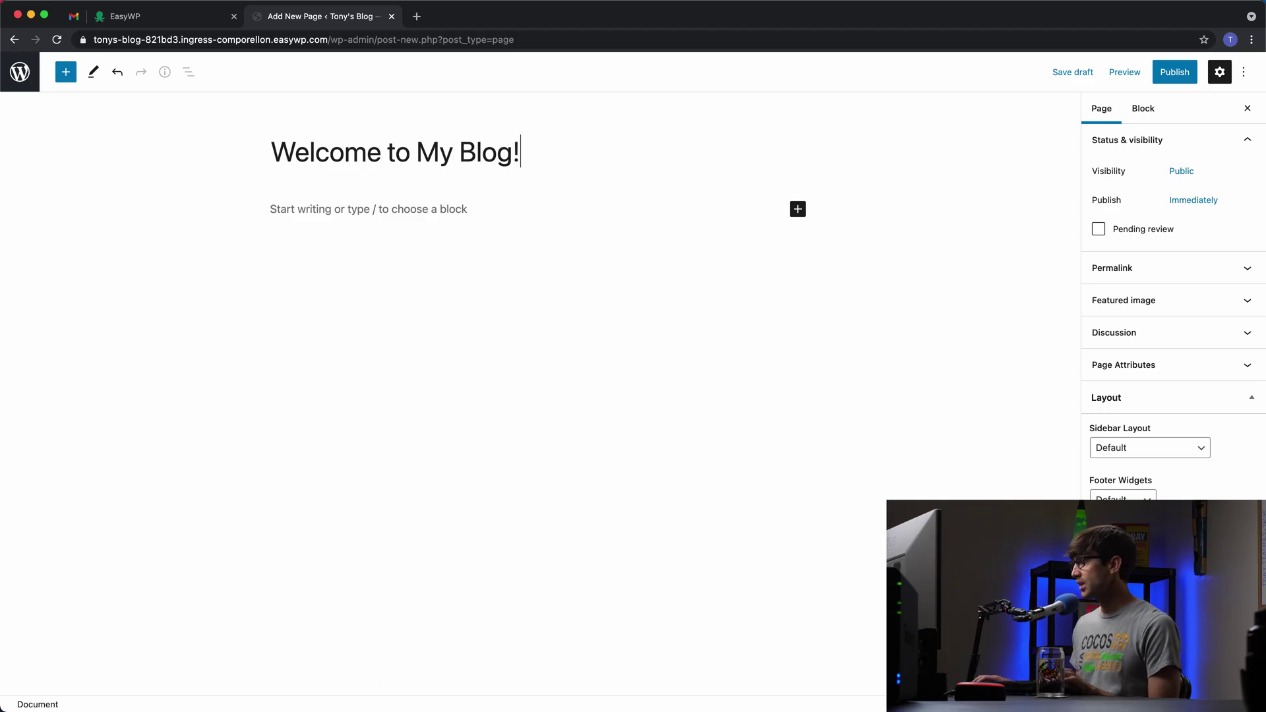
pyautogui.click(414, 210)
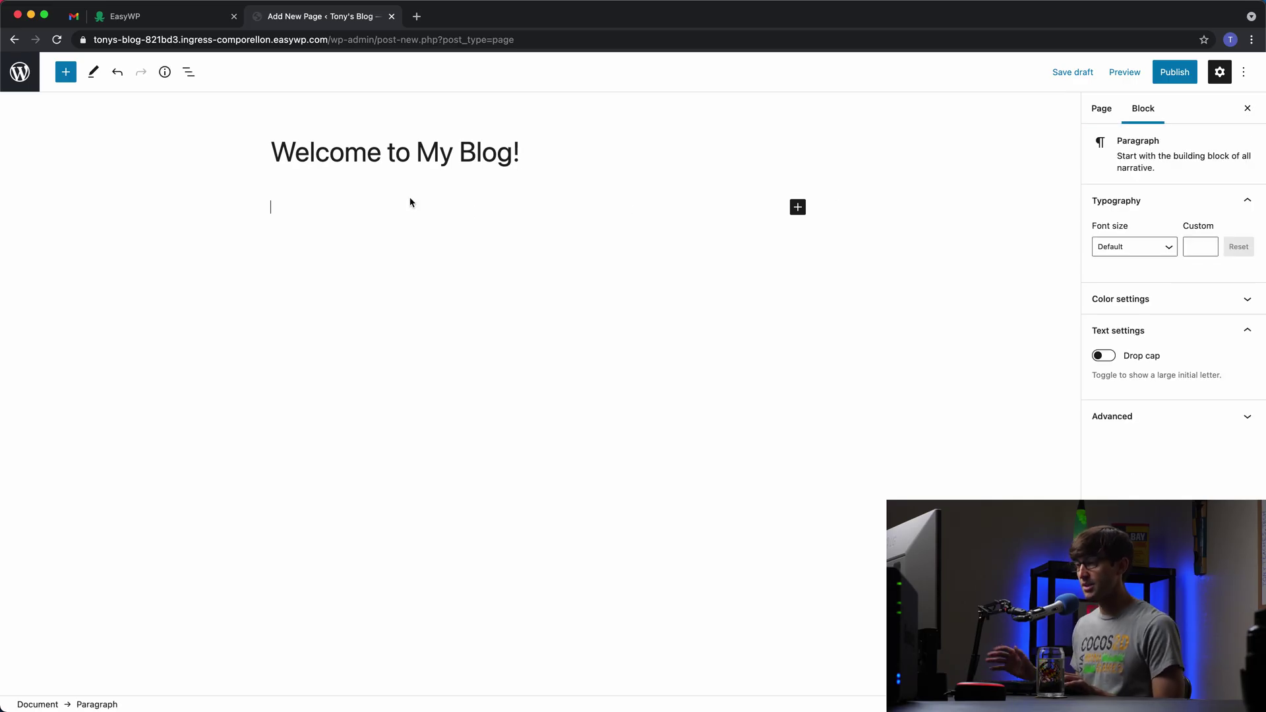
pyautogui.write("Hi I'm Tony! Thanks for stopping by my new website.")
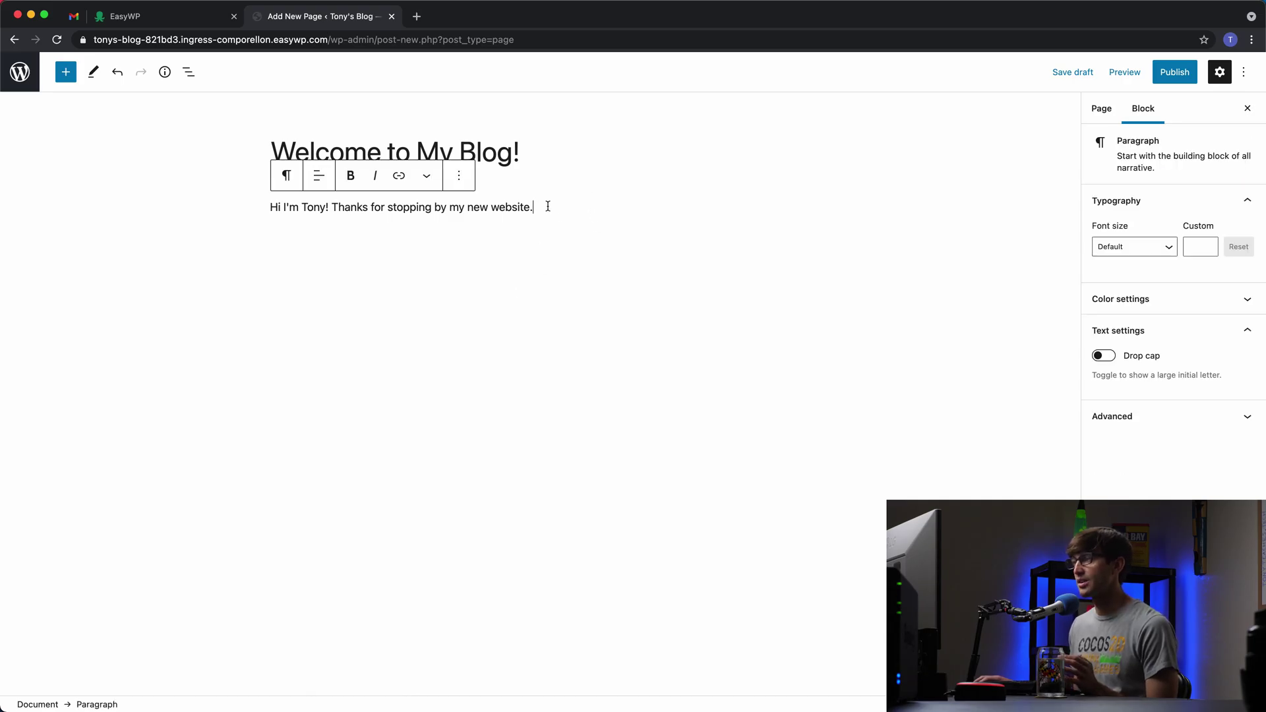
# Hide the settings sidebar and add an empty block after the greeting paragraph
pyautogui.click(664, 165)
pyautogui.click(565, 215)
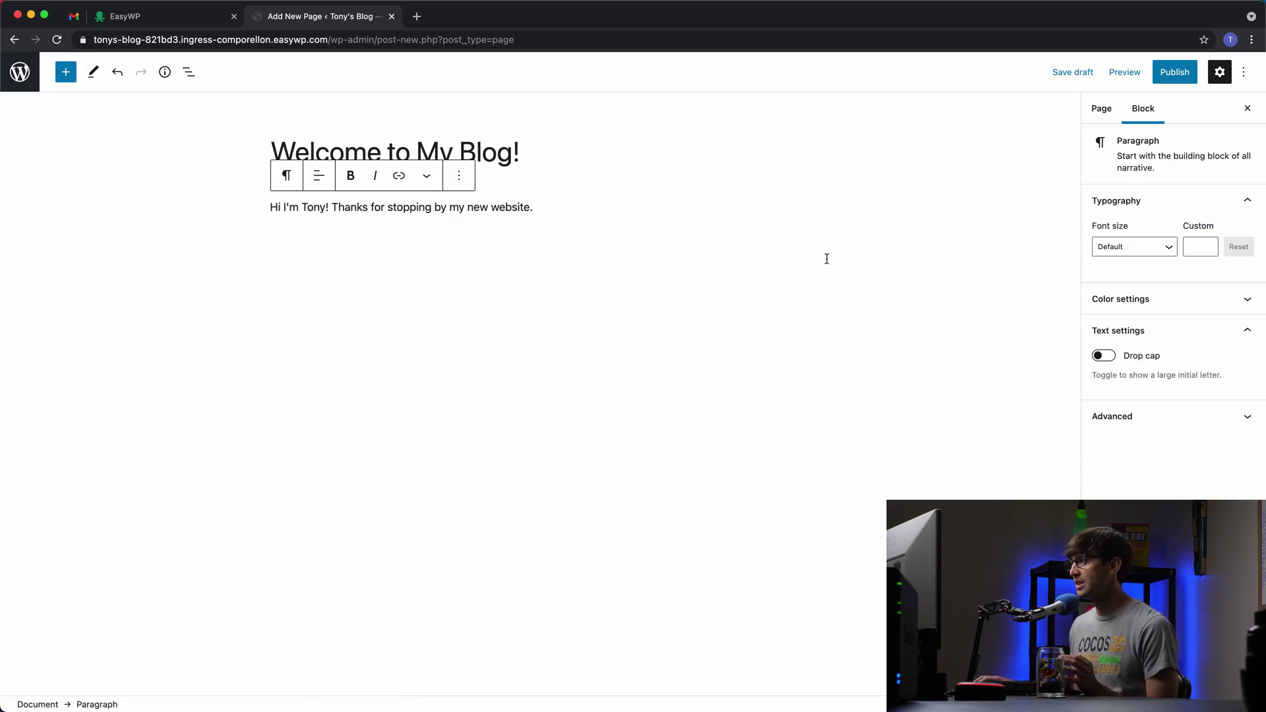
pyautogui.click(1246, 109)
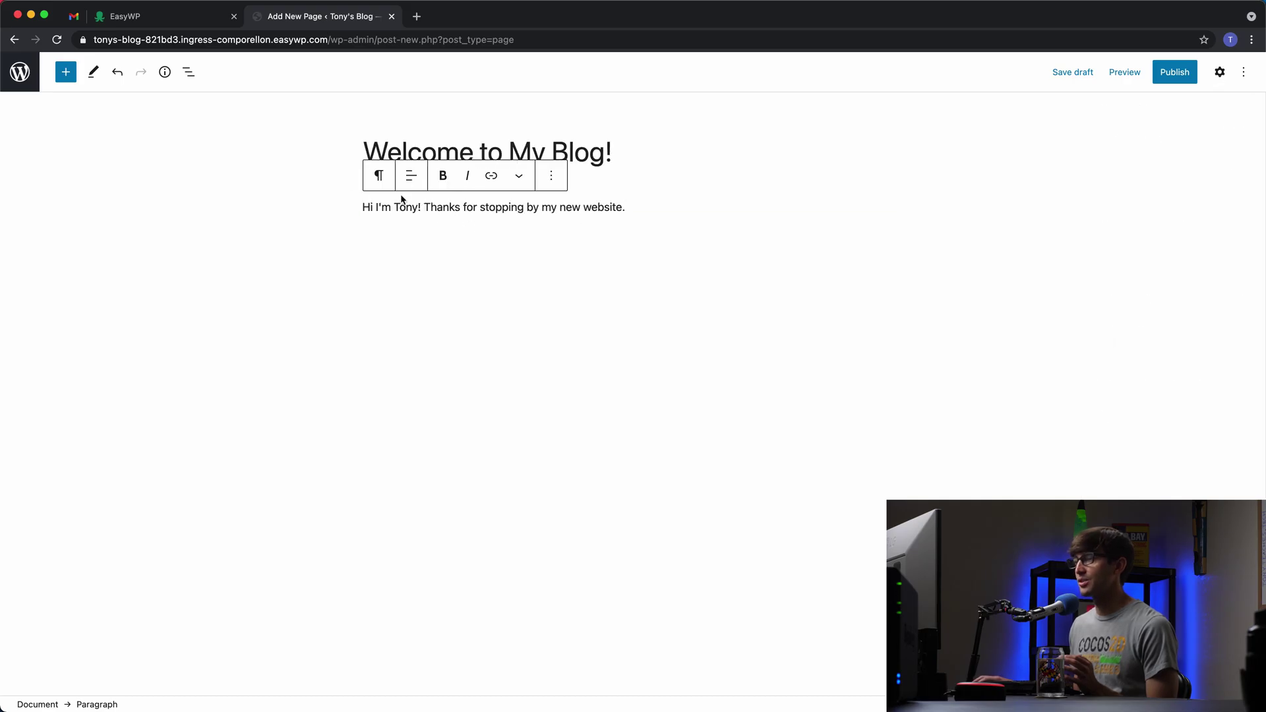
pyautogui.click(749, 189)
pyautogui.click(626, 209)
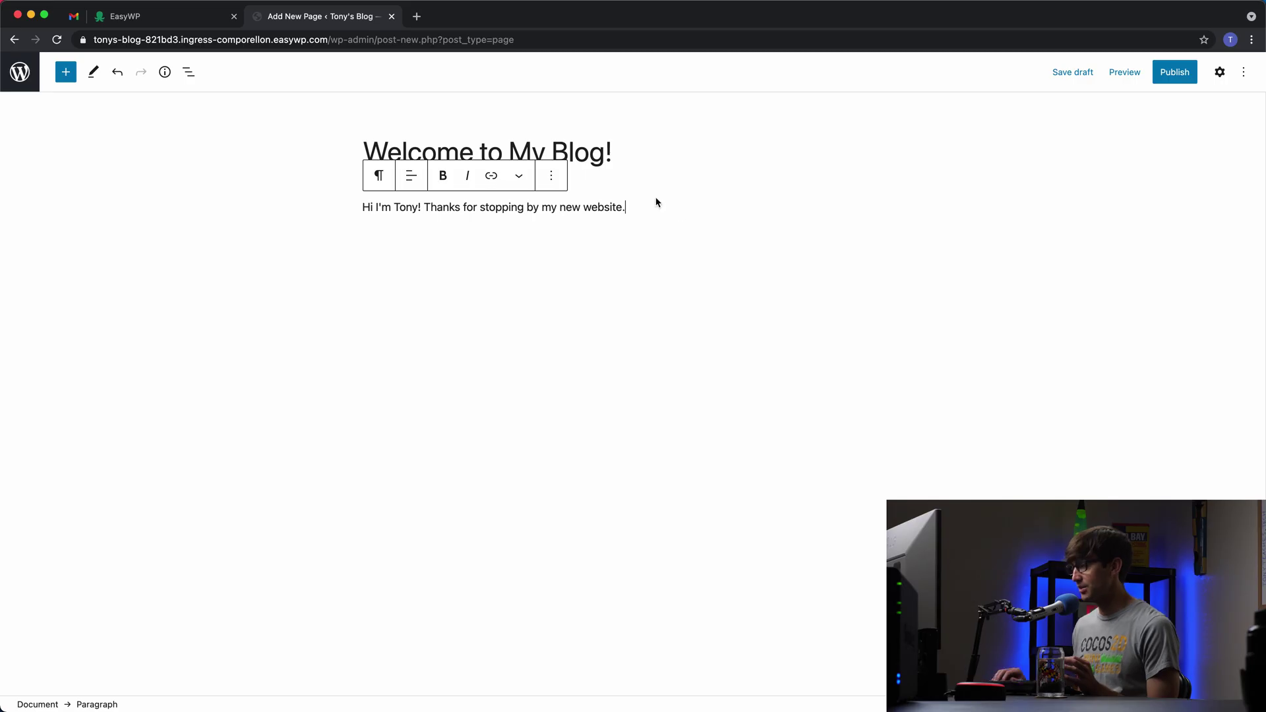
pyautogui.press('Return')
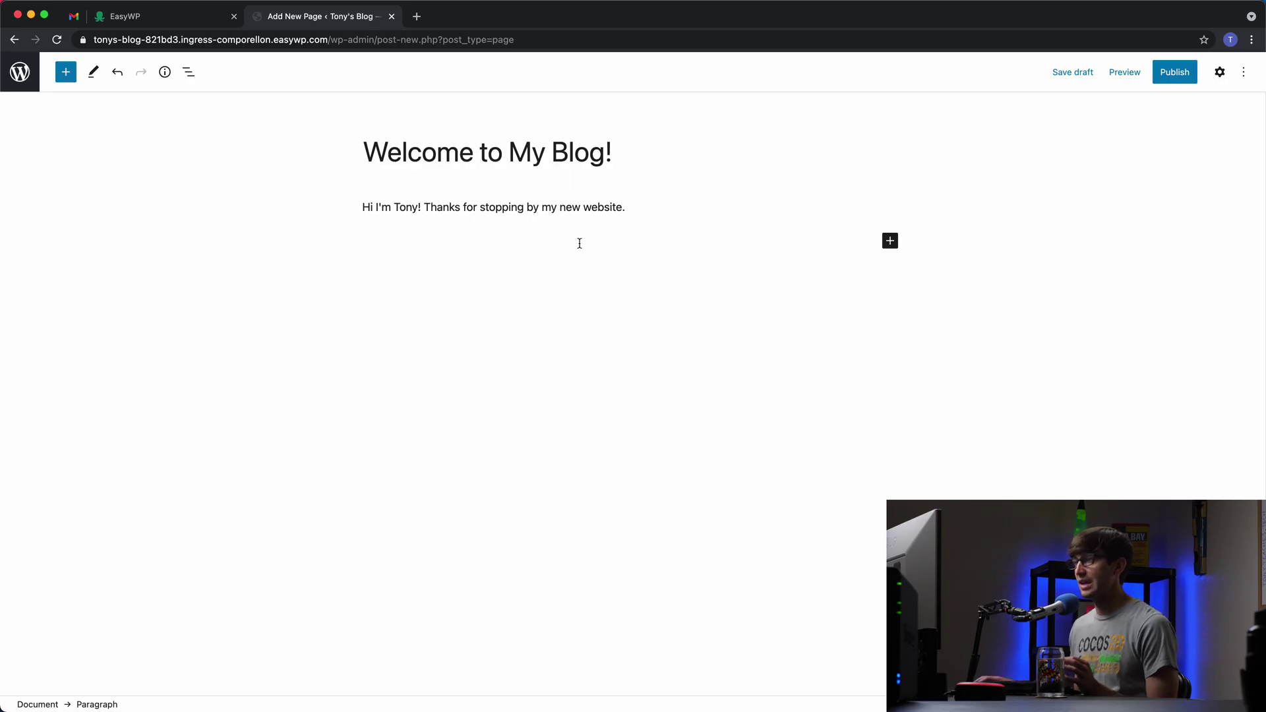
# Insert an Image block from the Media section of the full block library
pyautogui.click(889, 244)
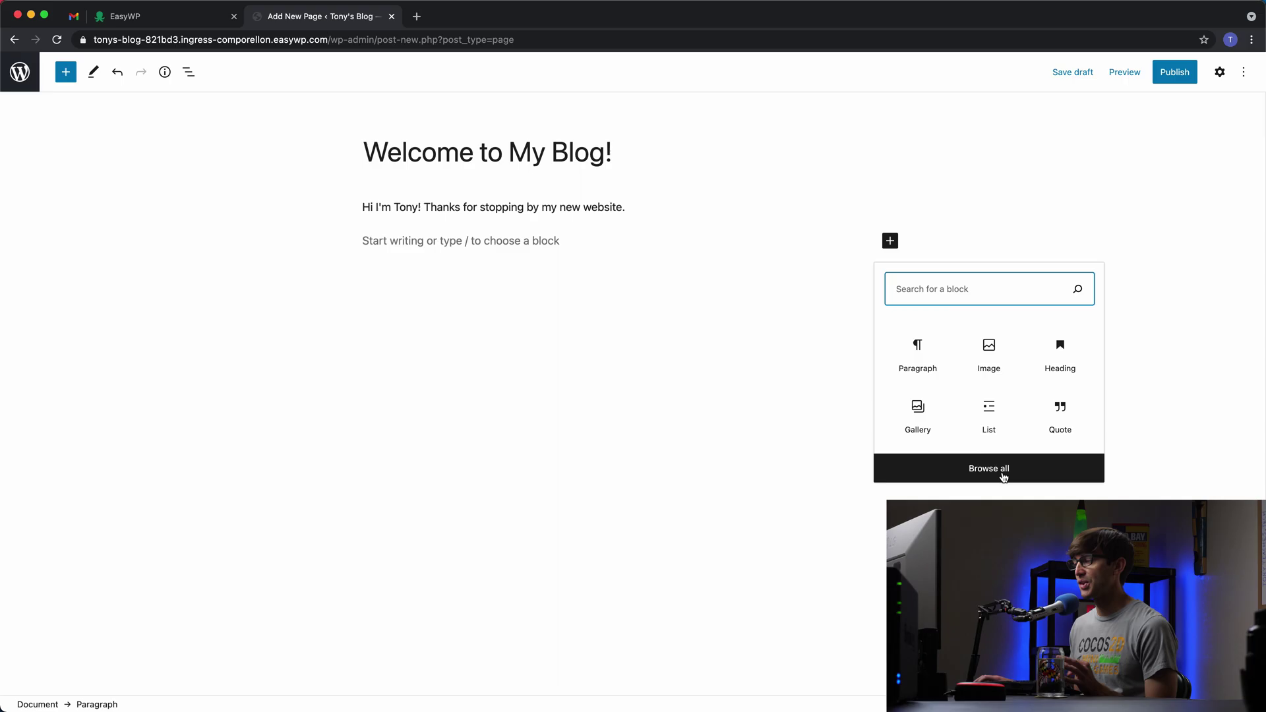
pyautogui.click(963, 479)
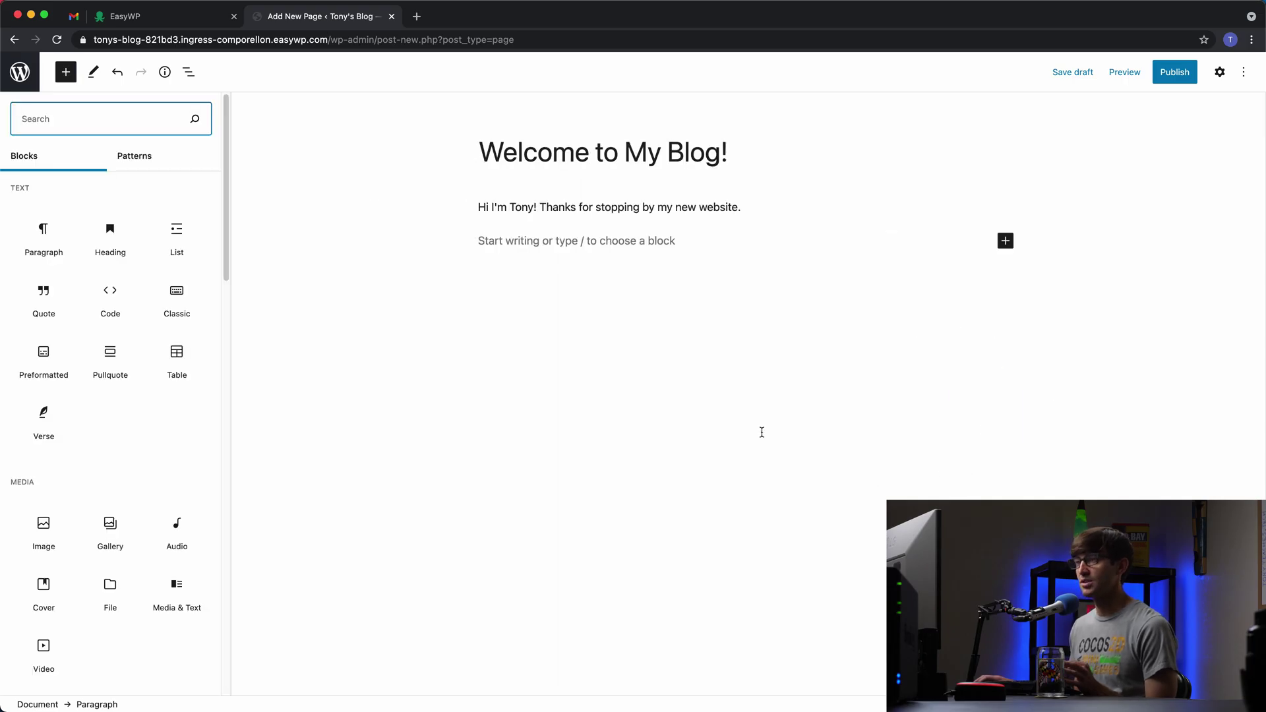
pyautogui.scroll(-2, 175, 264)
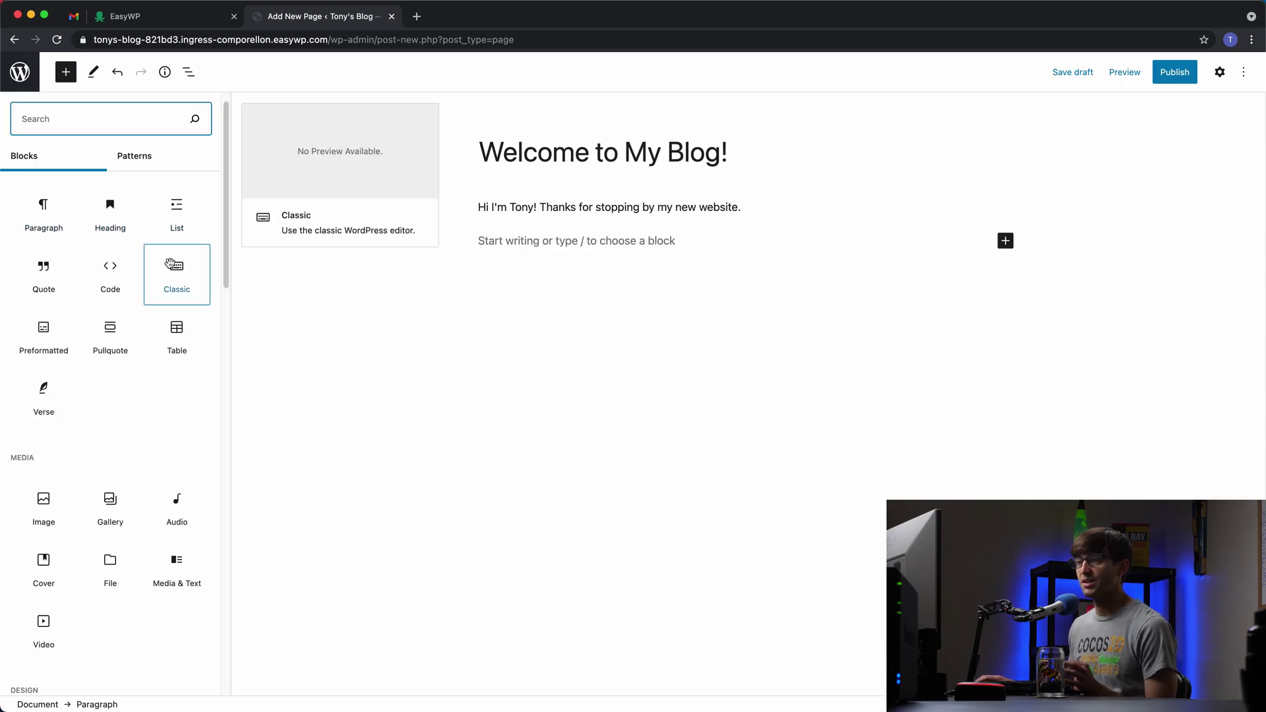
pyautogui.scroll(-3, 99, 406)
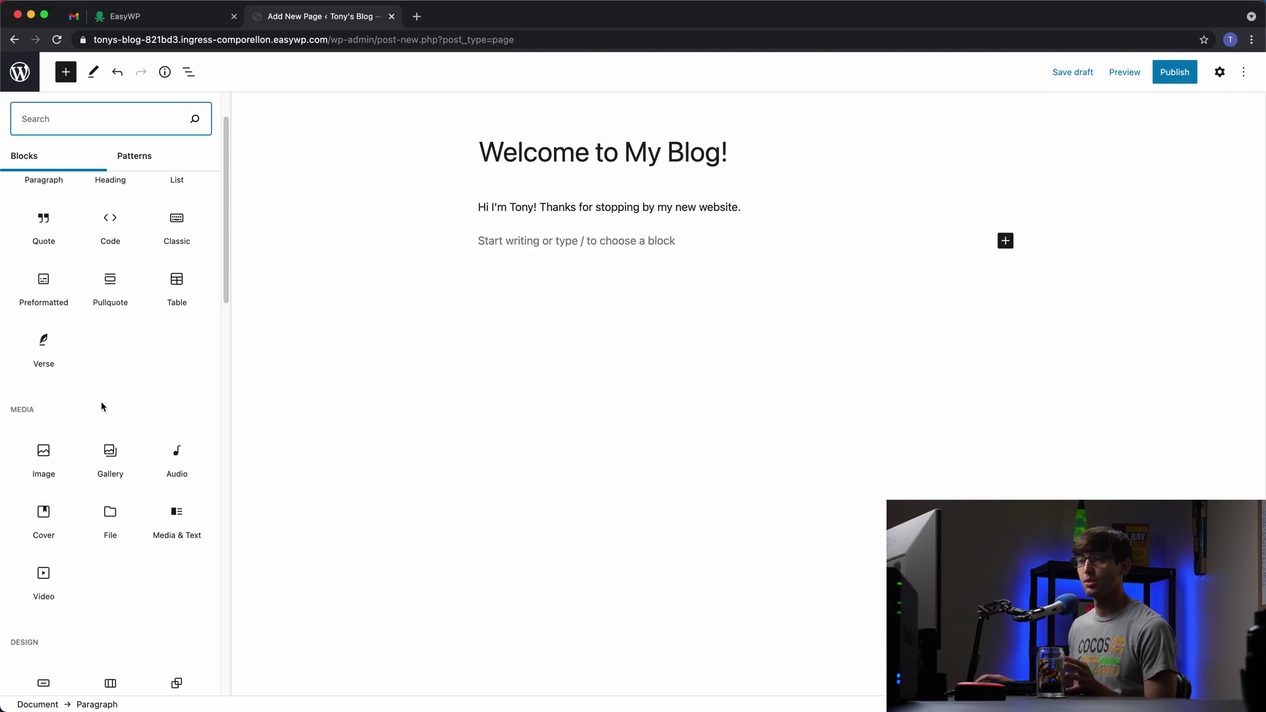
pyautogui.scroll(-8, 108, 409)
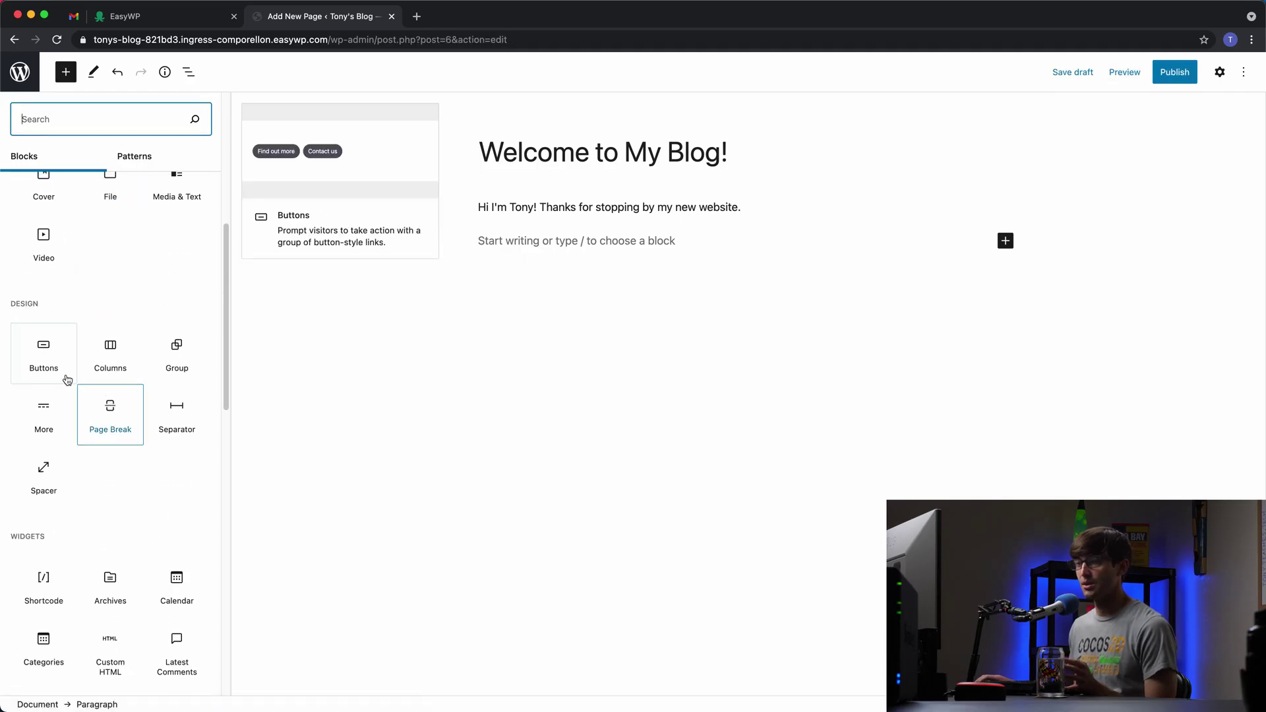
pyautogui.scroll(-5, 106, 383)
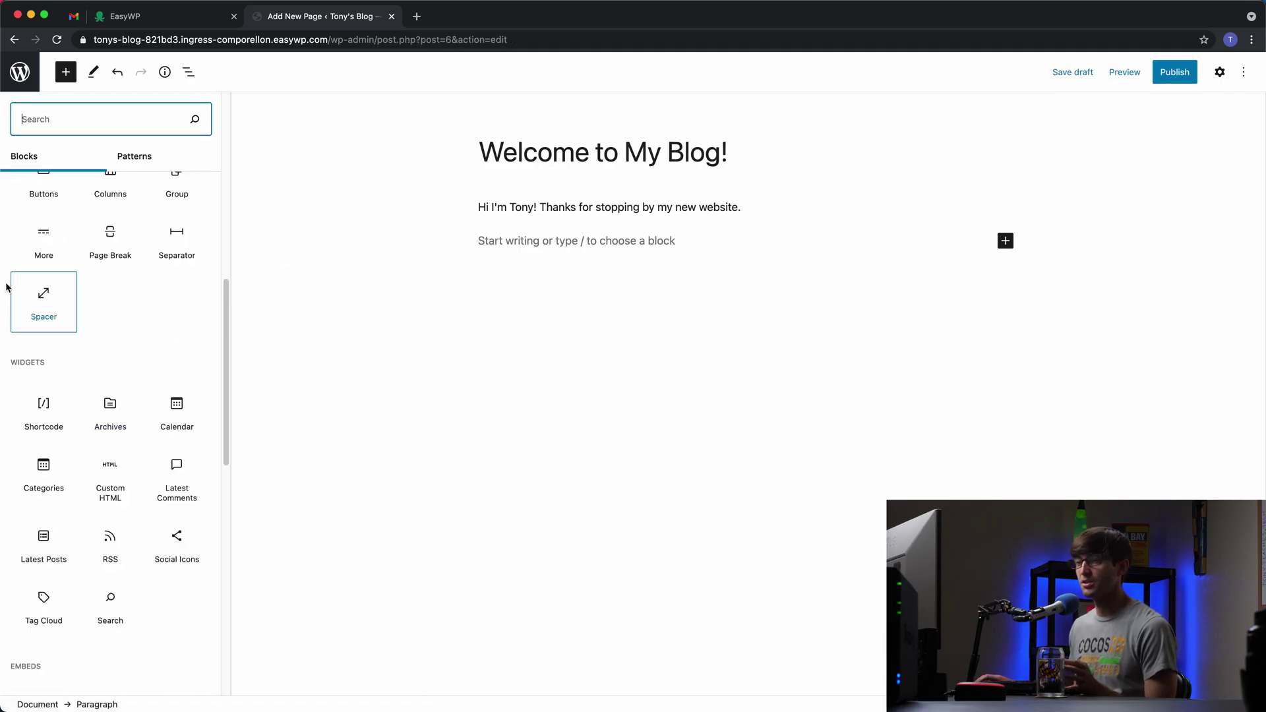
pyautogui.scroll(-6, 99, 422)
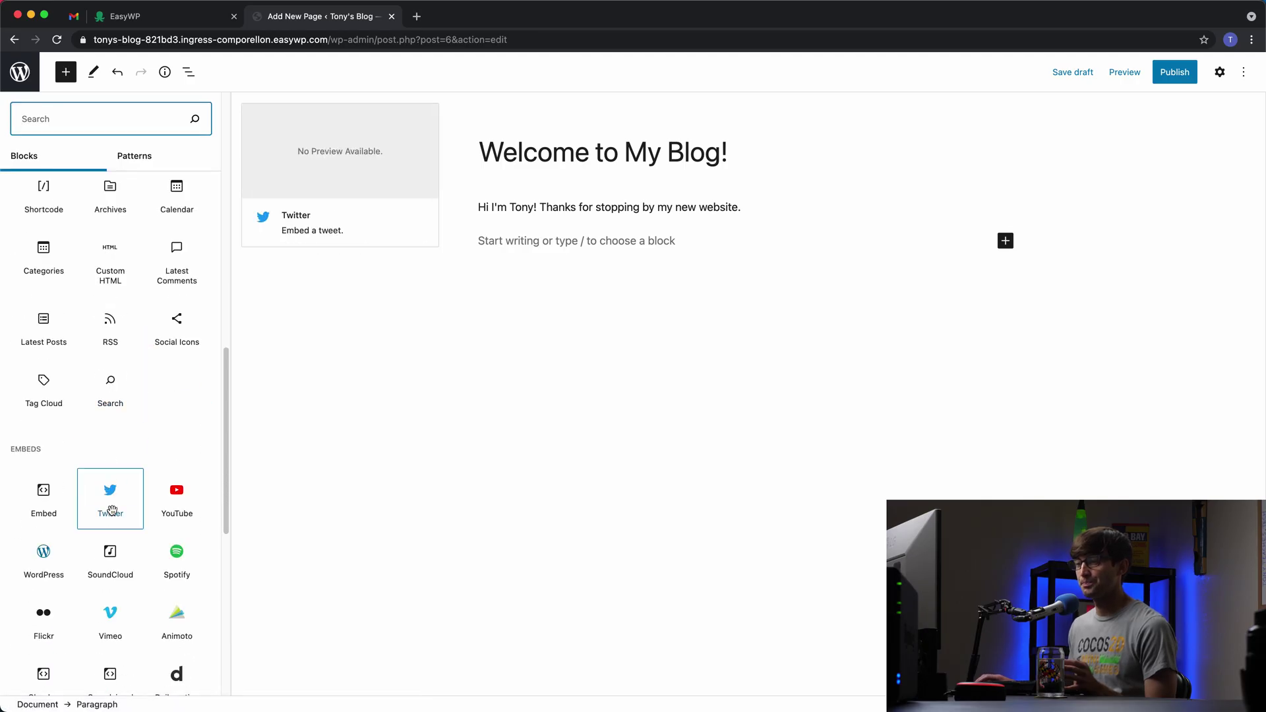
pyautogui.scroll(-2, 146, 528)
pyautogui.scroll(20, 149, 525)
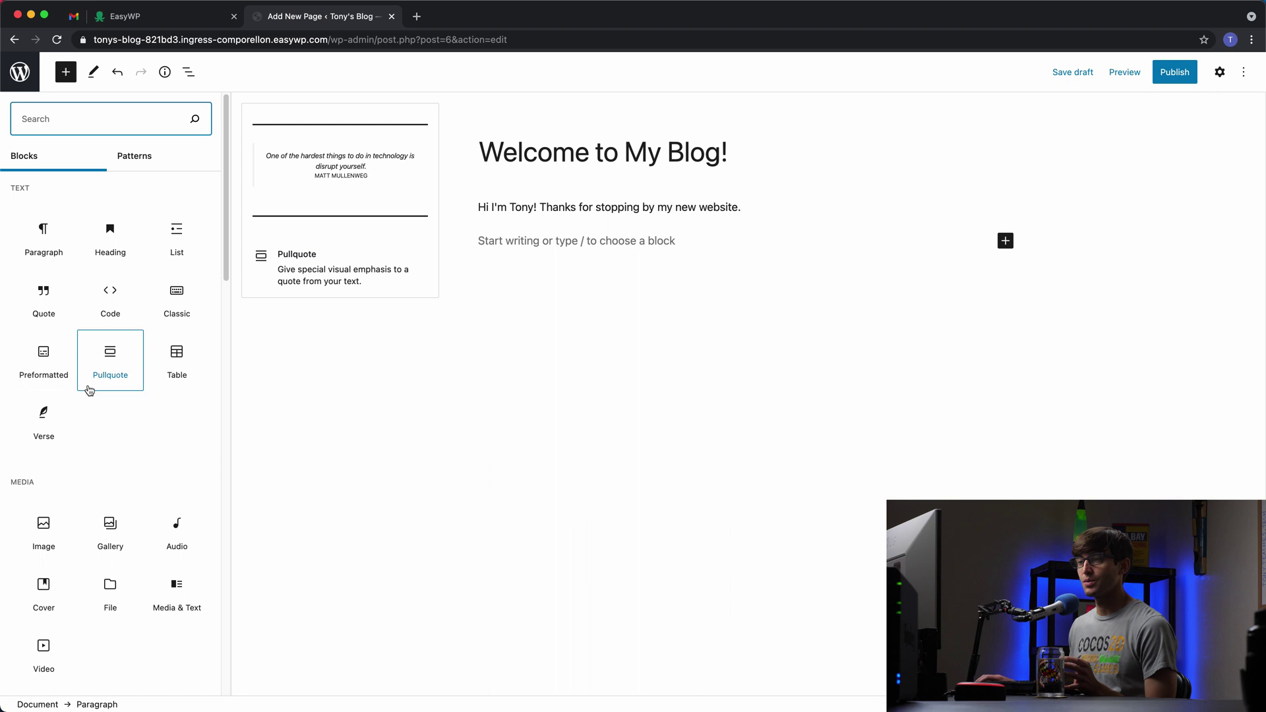
pyautogui.click(41, 529)
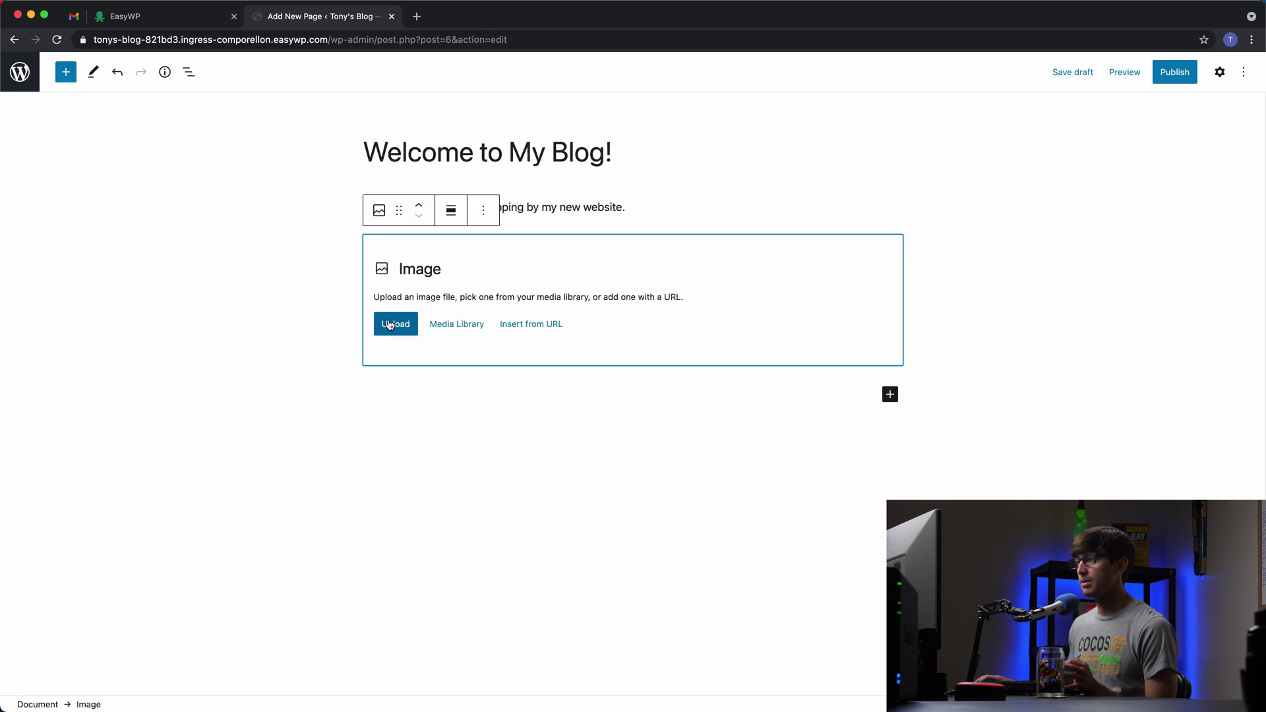
# Upload the photo of the man in glasses into the Image block
pyautogui.click(390, 324)
pyautogui.click(389, 325)
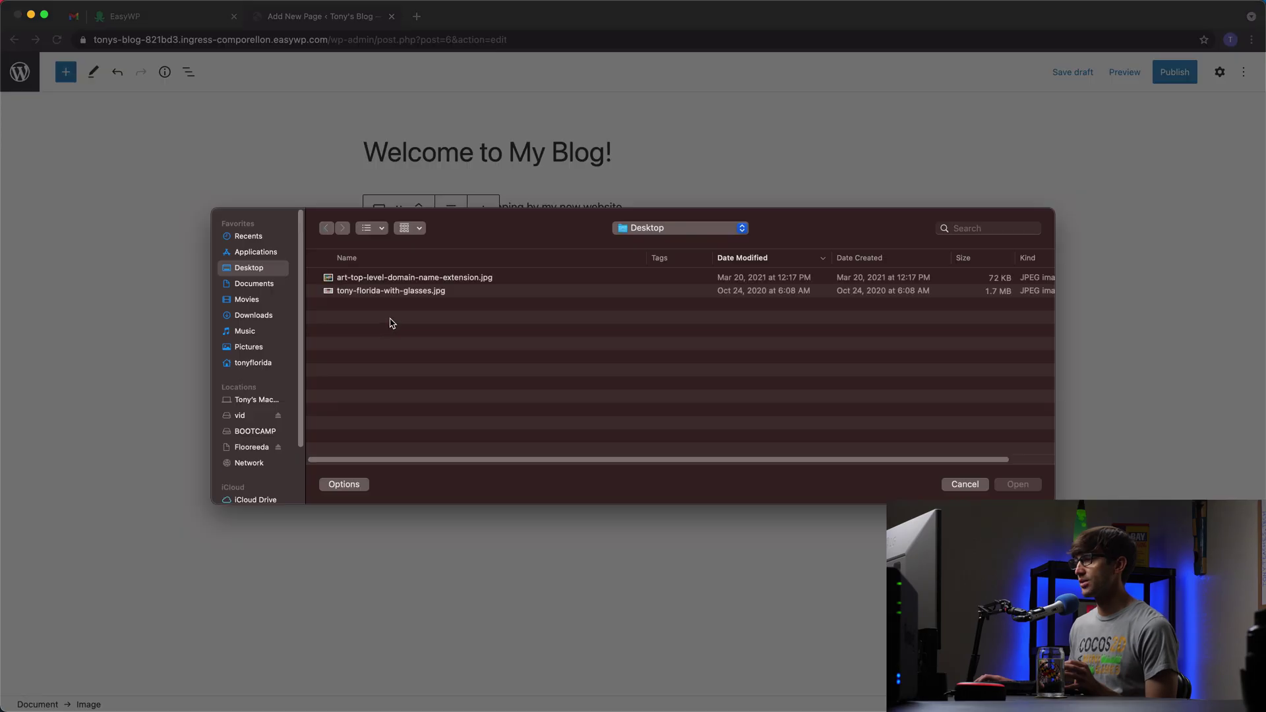
pyautogui.click(412, 294)
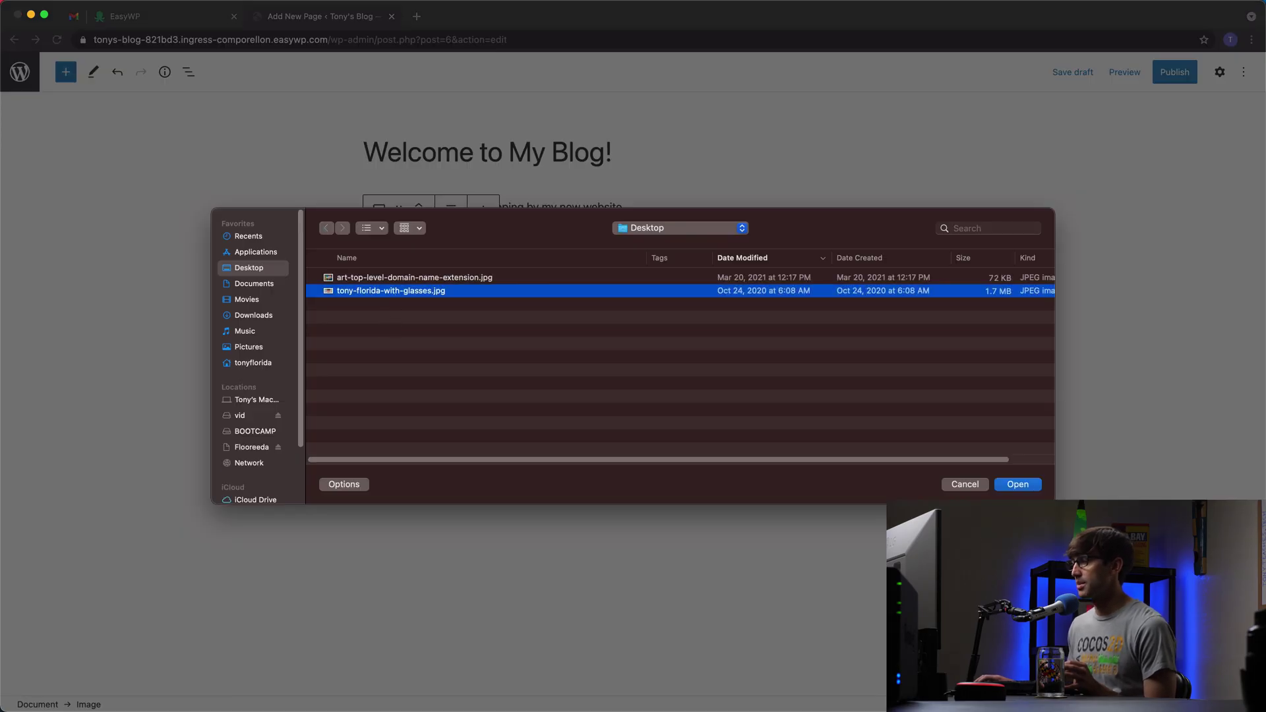
pyautogui.click(1026, 485)
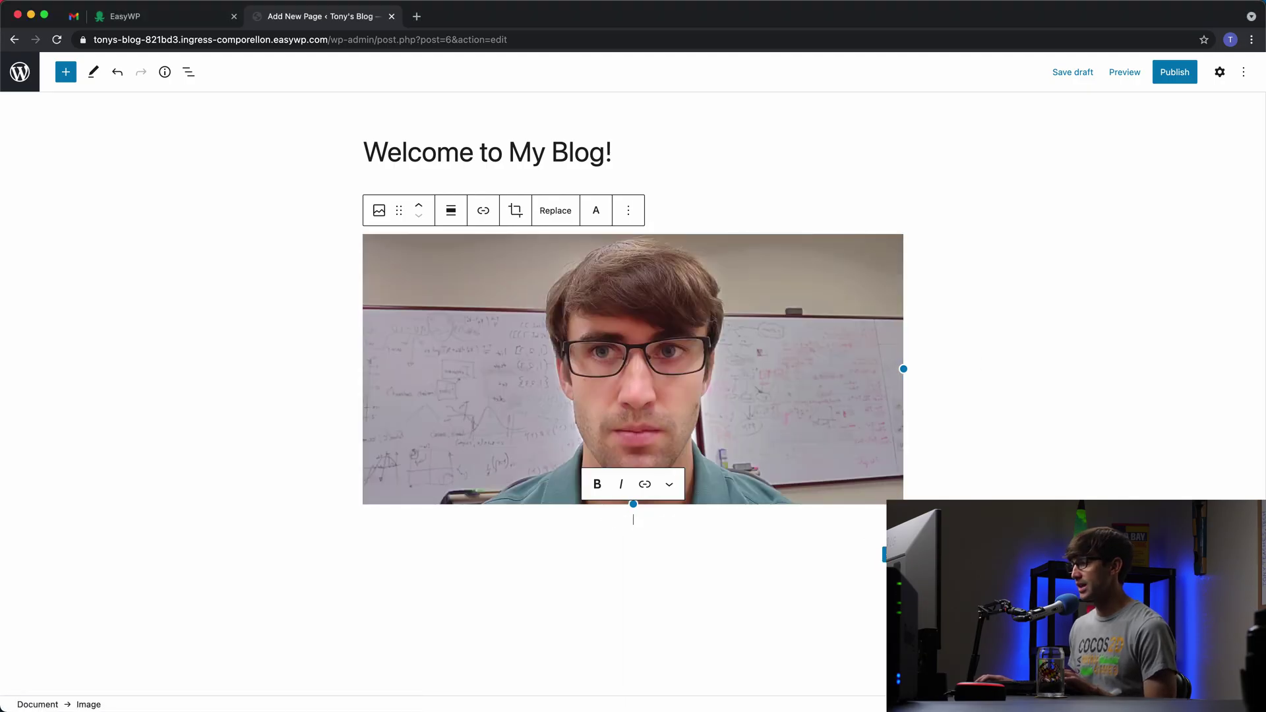
# Add a paragraph below the photo with the pasted tech-tutorials text
pyautogui.click(883, 554)
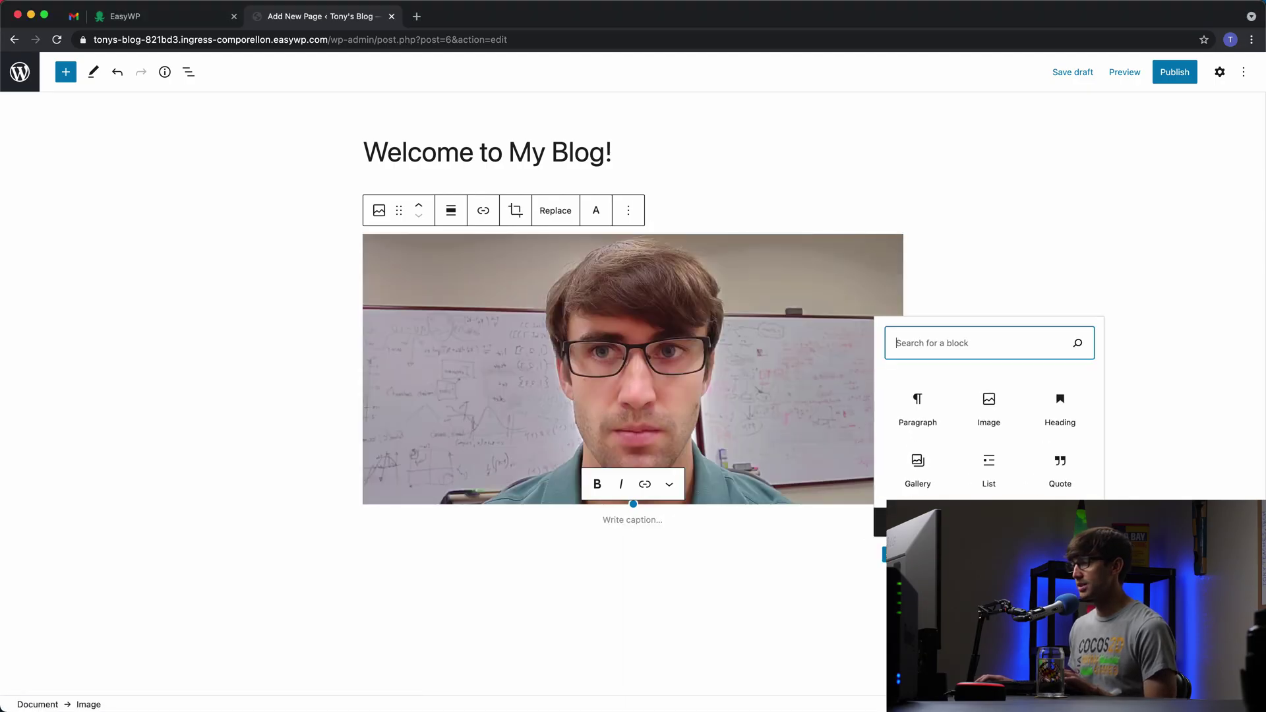
pyautogui.click(930, 419)
pyautogui.write("This is a website where you can find tutorials about tech. My speciality is WordPress, but that's just the tip of the iceberg. I also know a thing or two about server administration and domain names.")
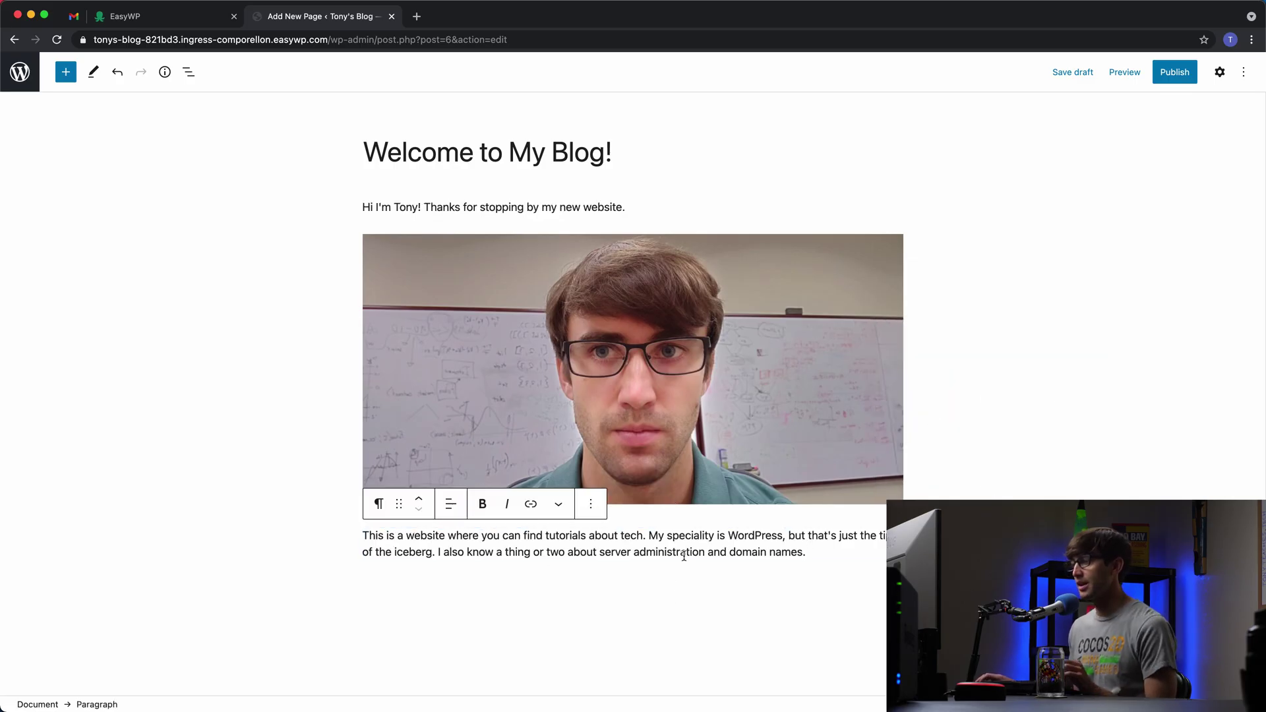
pyautogui.press('Return')
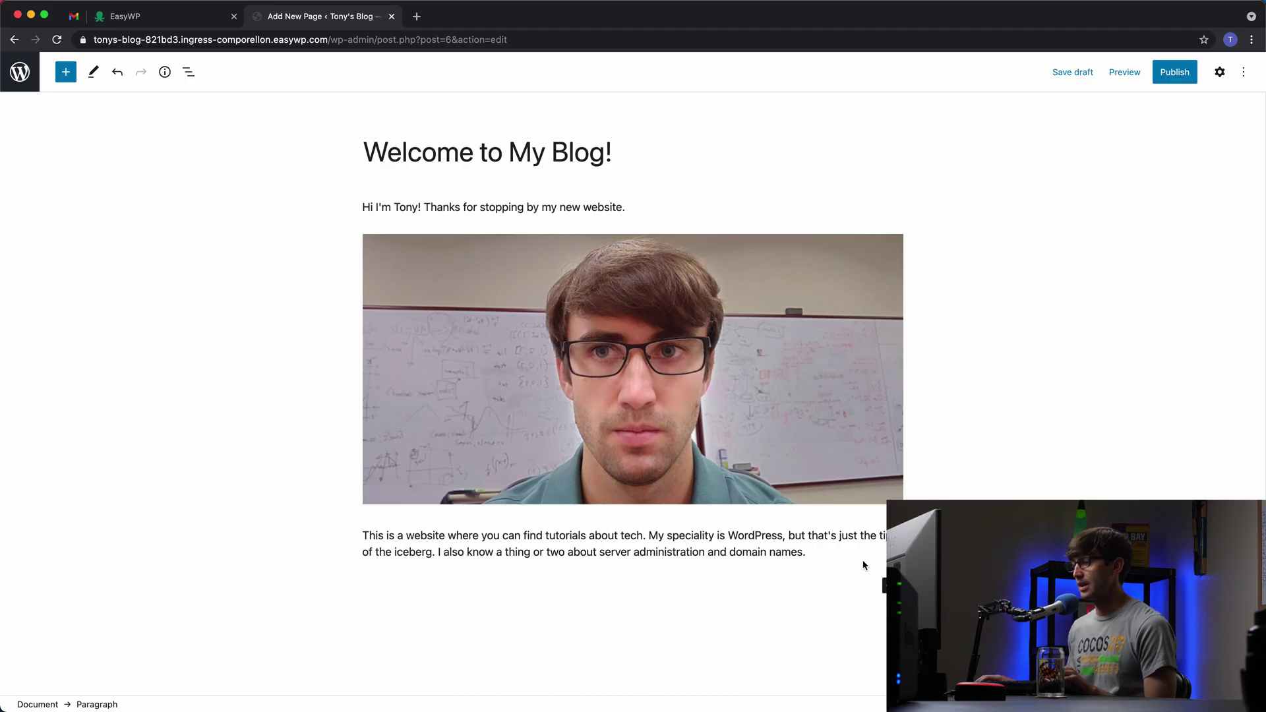
# Add a Quote block 'Like, comment, and subscribe!' cited to Tony Teaches Tech
pyautogui.click(890, 585)
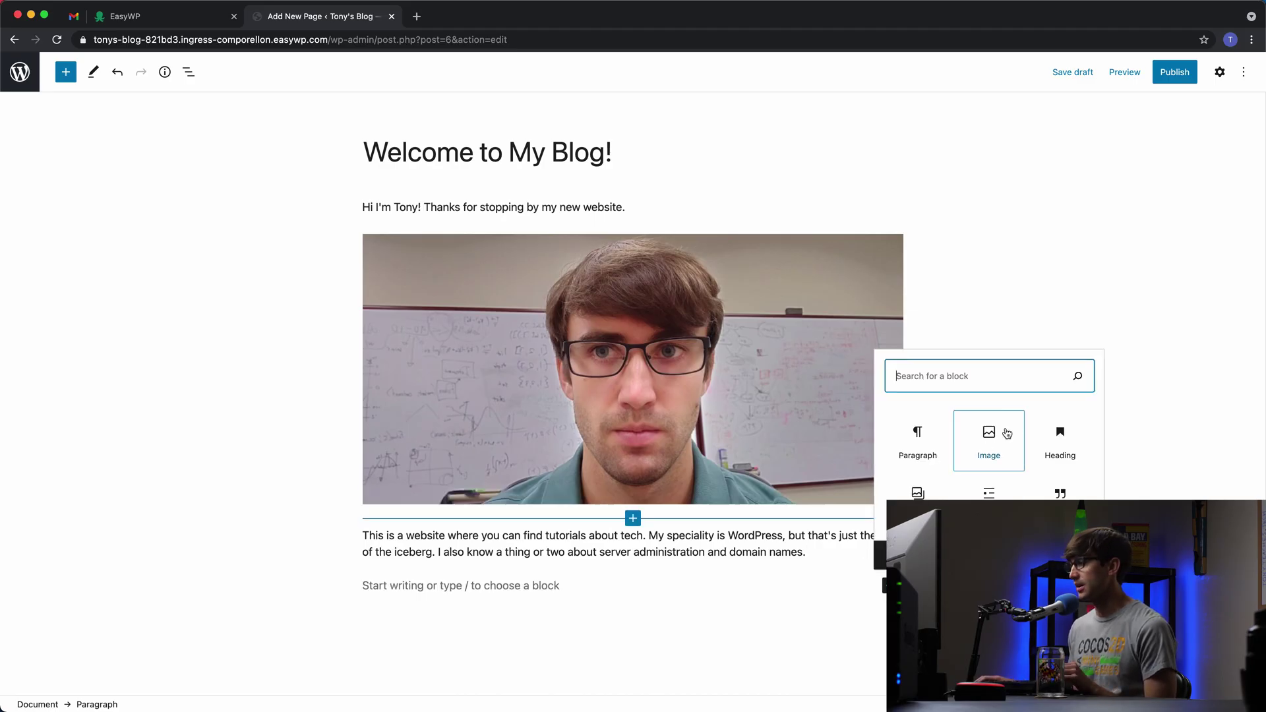
pyautogui.click(1059, 508)
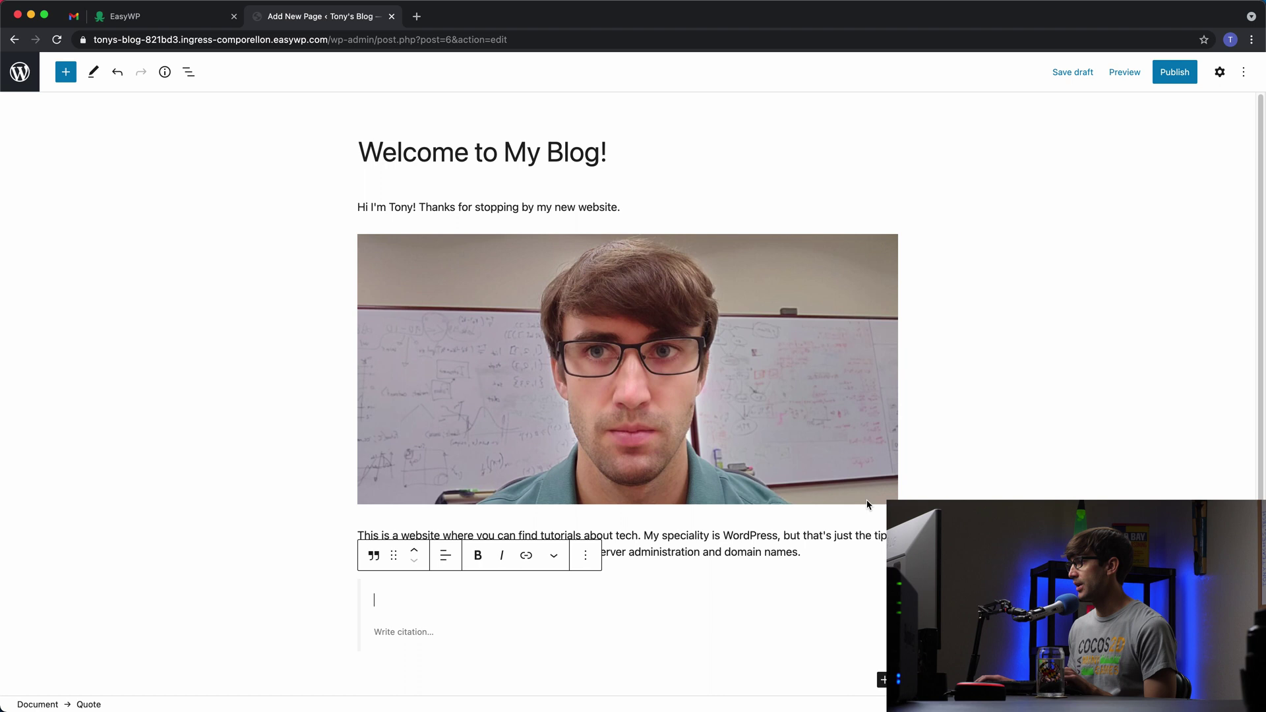
pyautogui.scroll(-1, 727, 518)
pyautogui.write('Li')
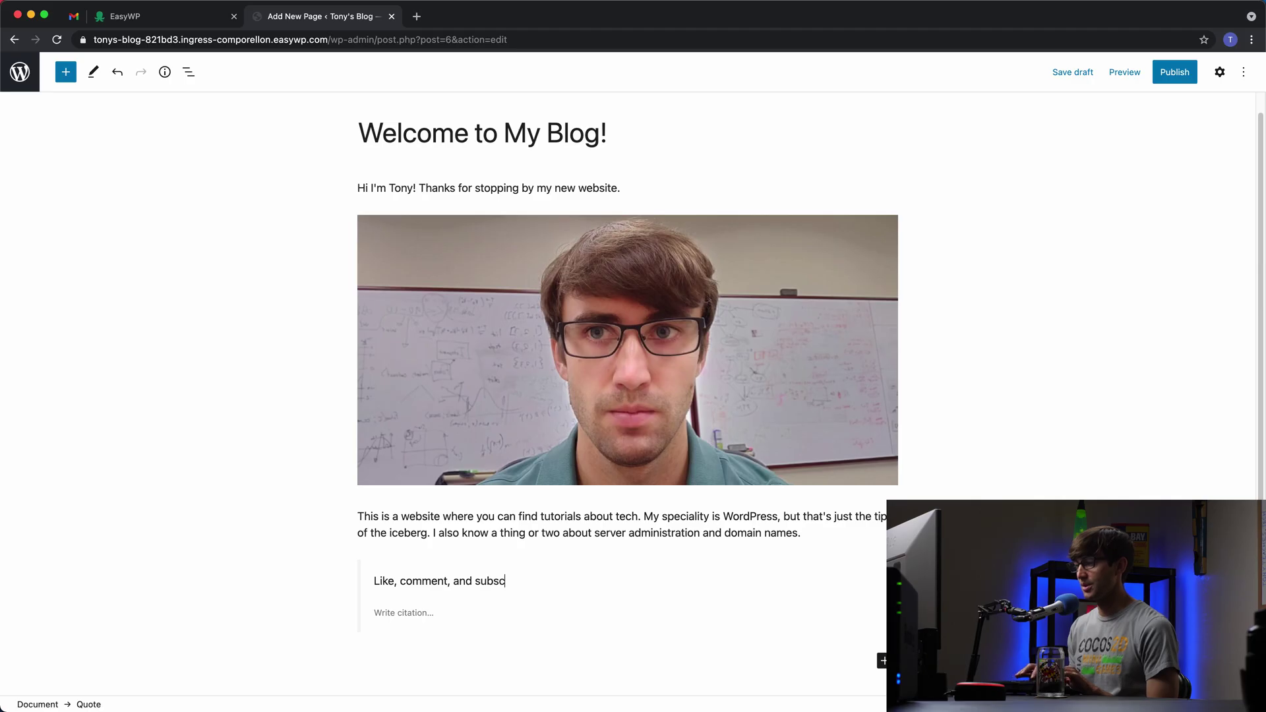
pyautogui.write('ke, comment, and subscribe')
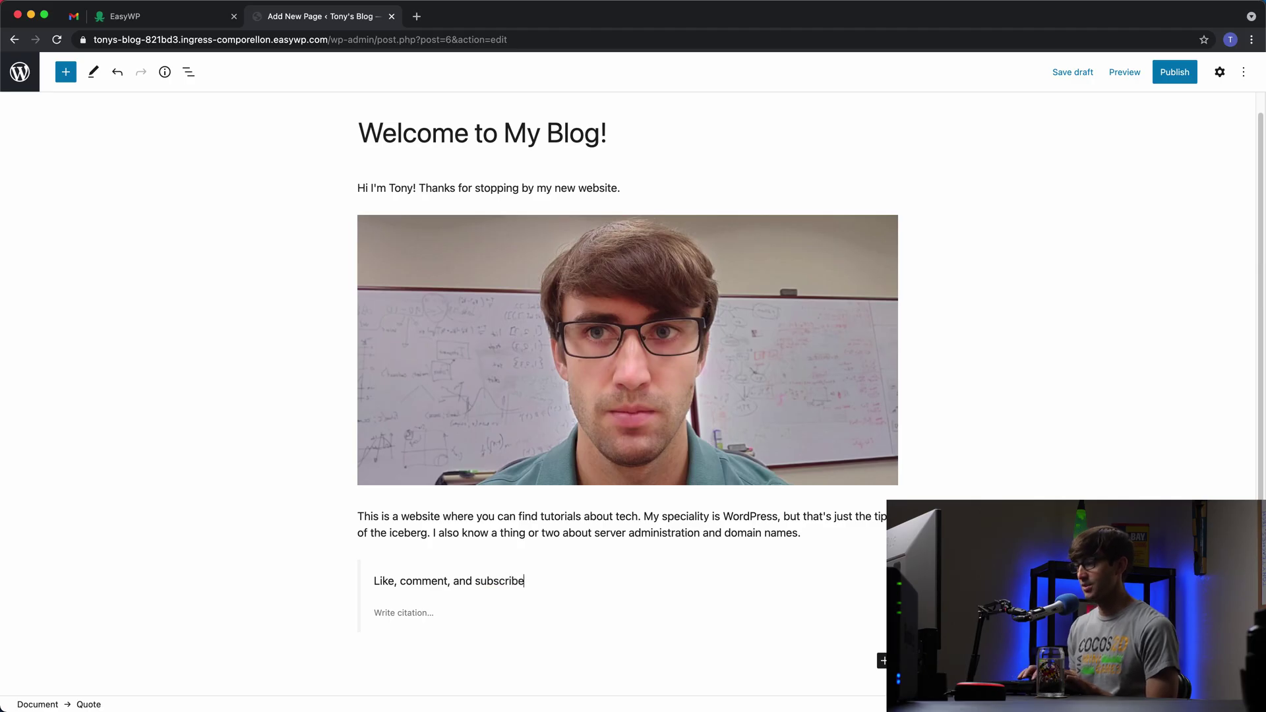
pyautogui.write('!')
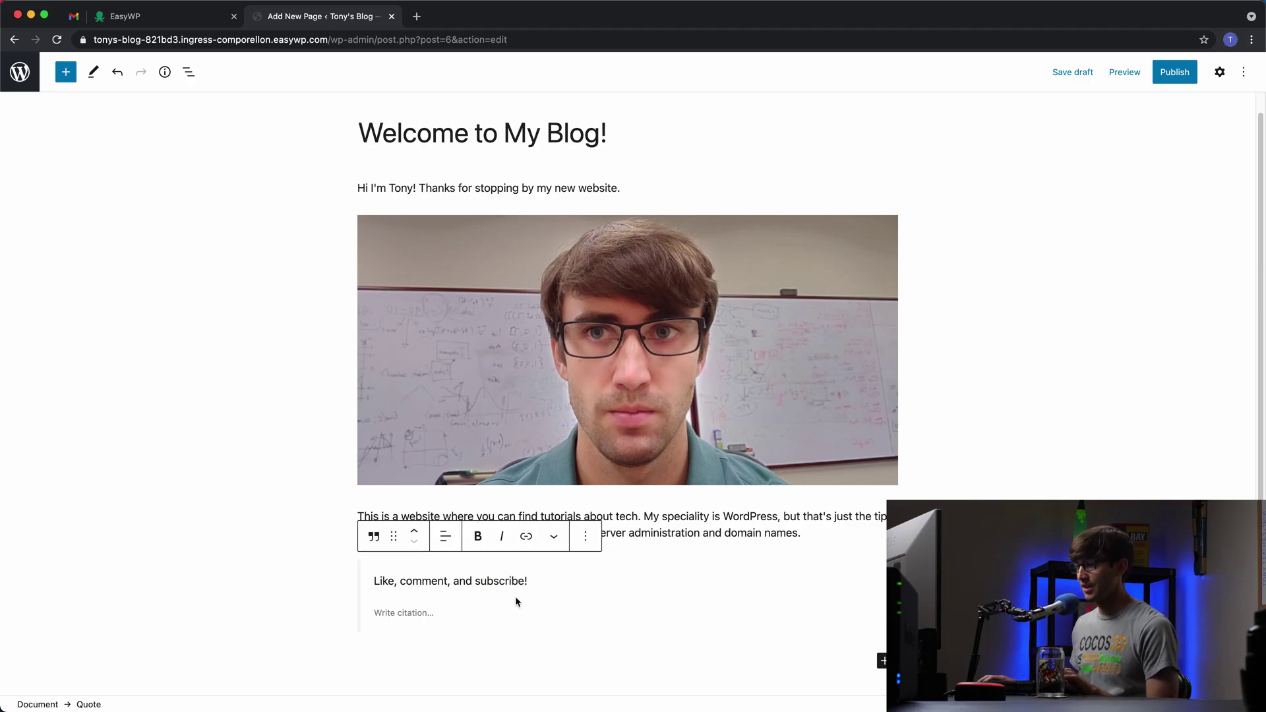
pyautogui.click(468, 619)
pyautogui.write('Tony')
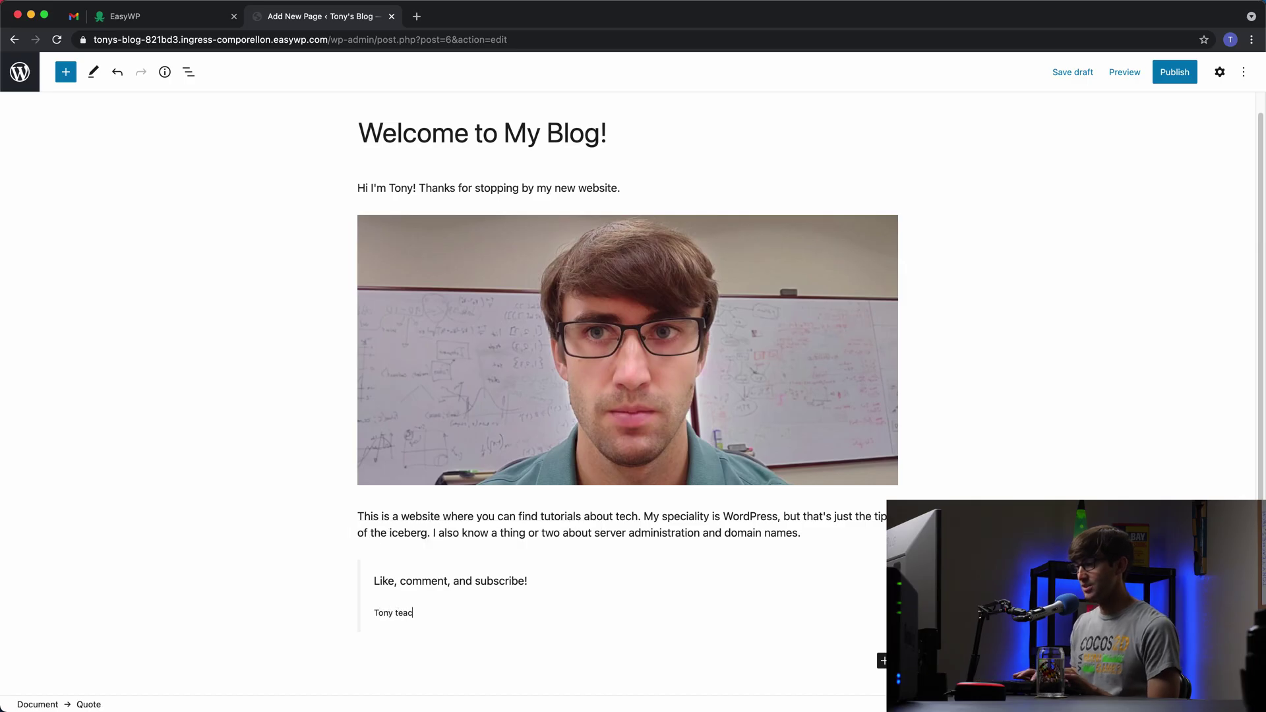
pyautogui.write(' Teaches T')
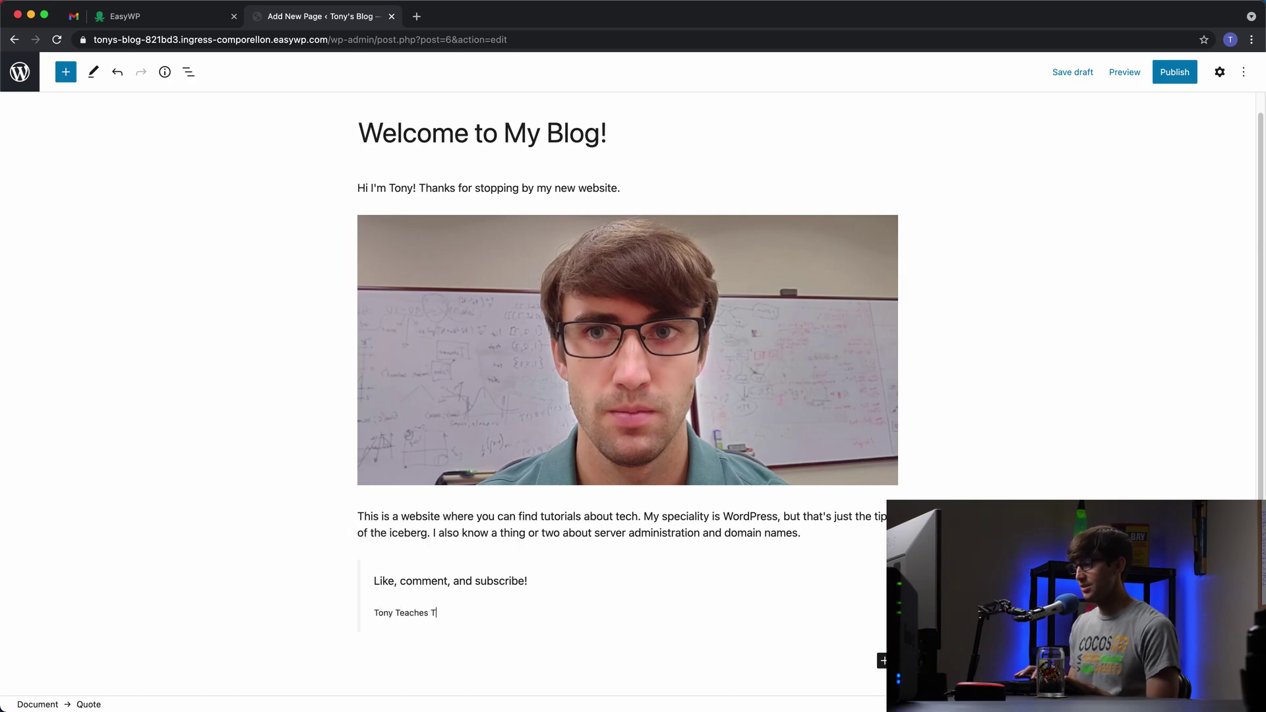
pyautogui.write('ech')
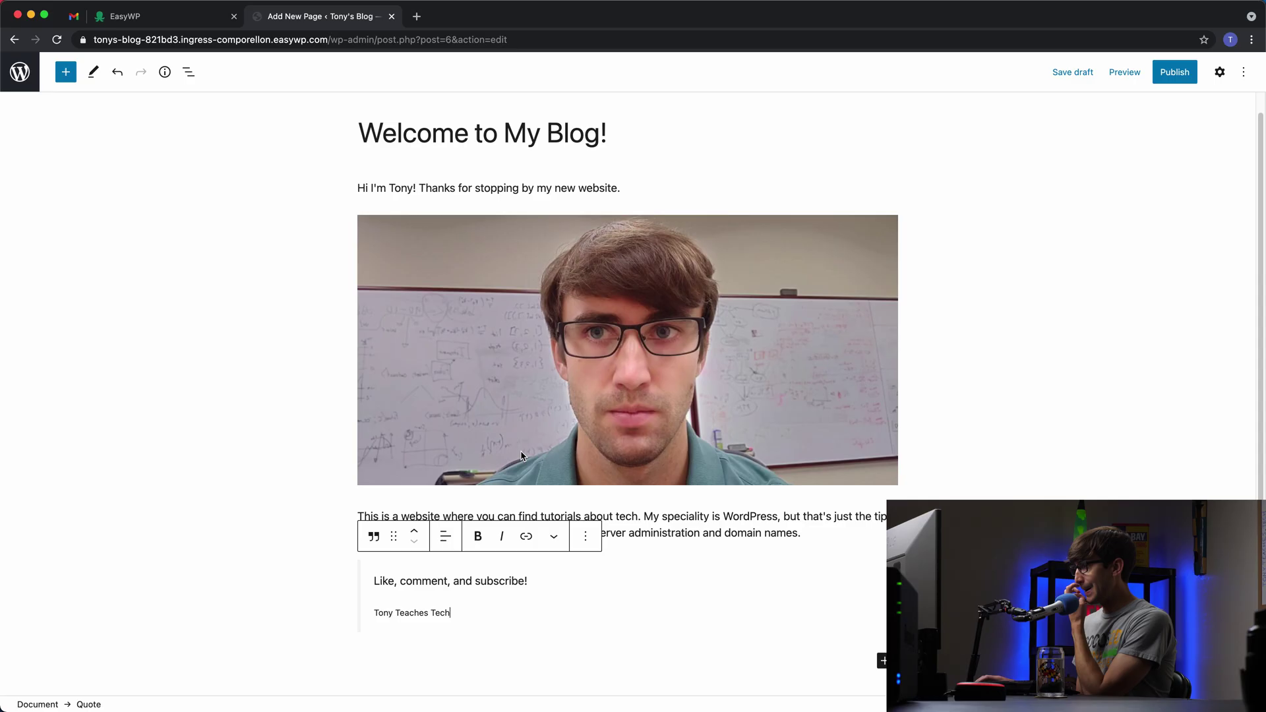
pyautogui.click(620, 439)
pyautogui.scroll(1, 1045, 498)
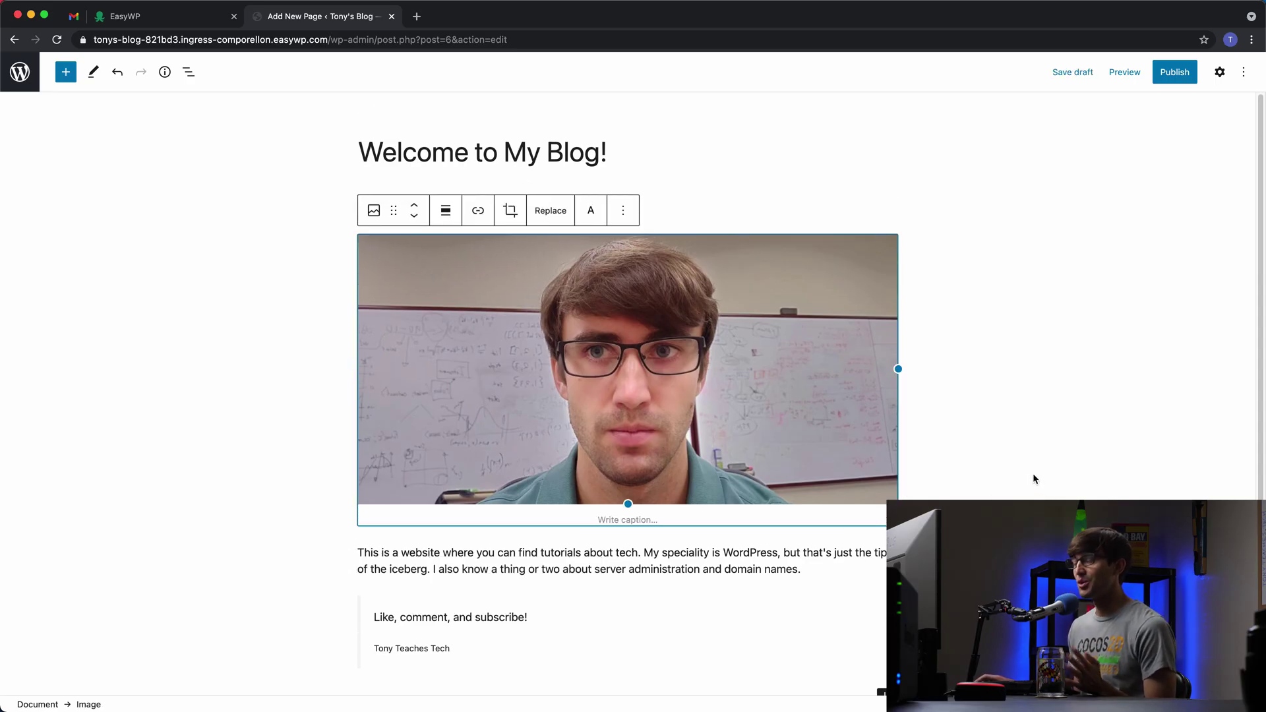
# Publish the Welcome to My Blog! page and view it live on the site
pyautogui.click(1012, 496)
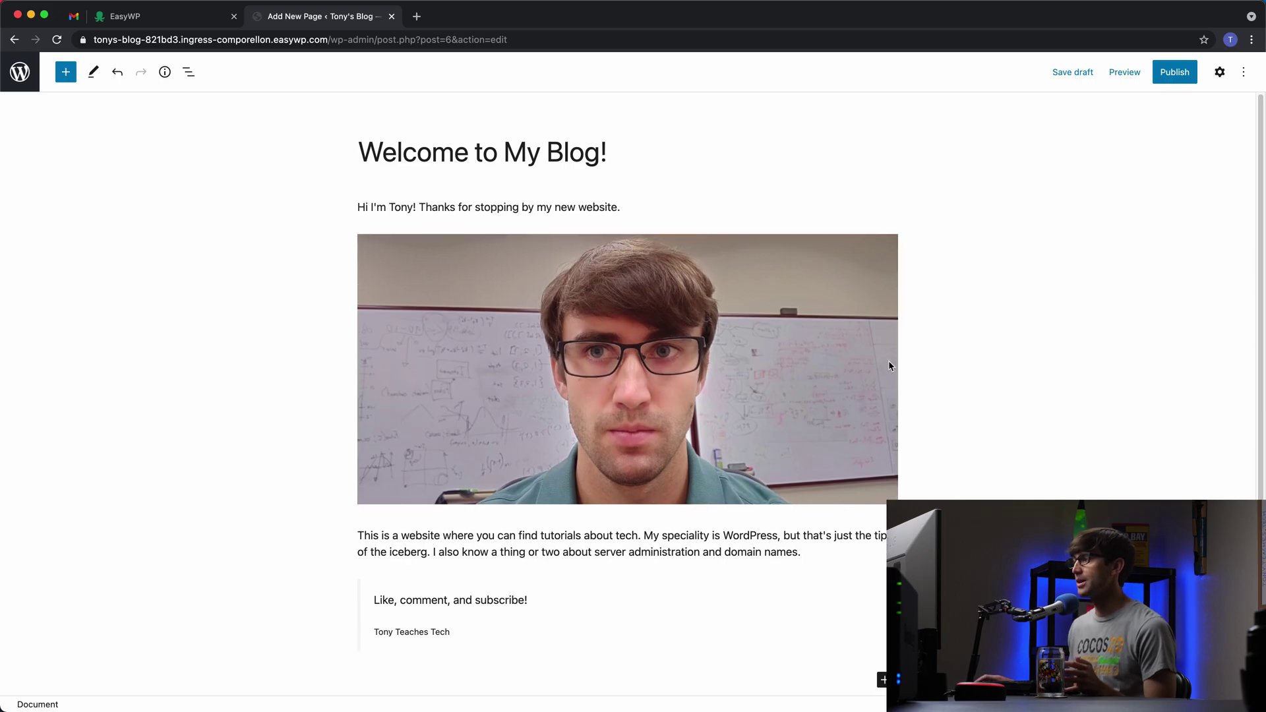
pyautogui.click(1181, 79)
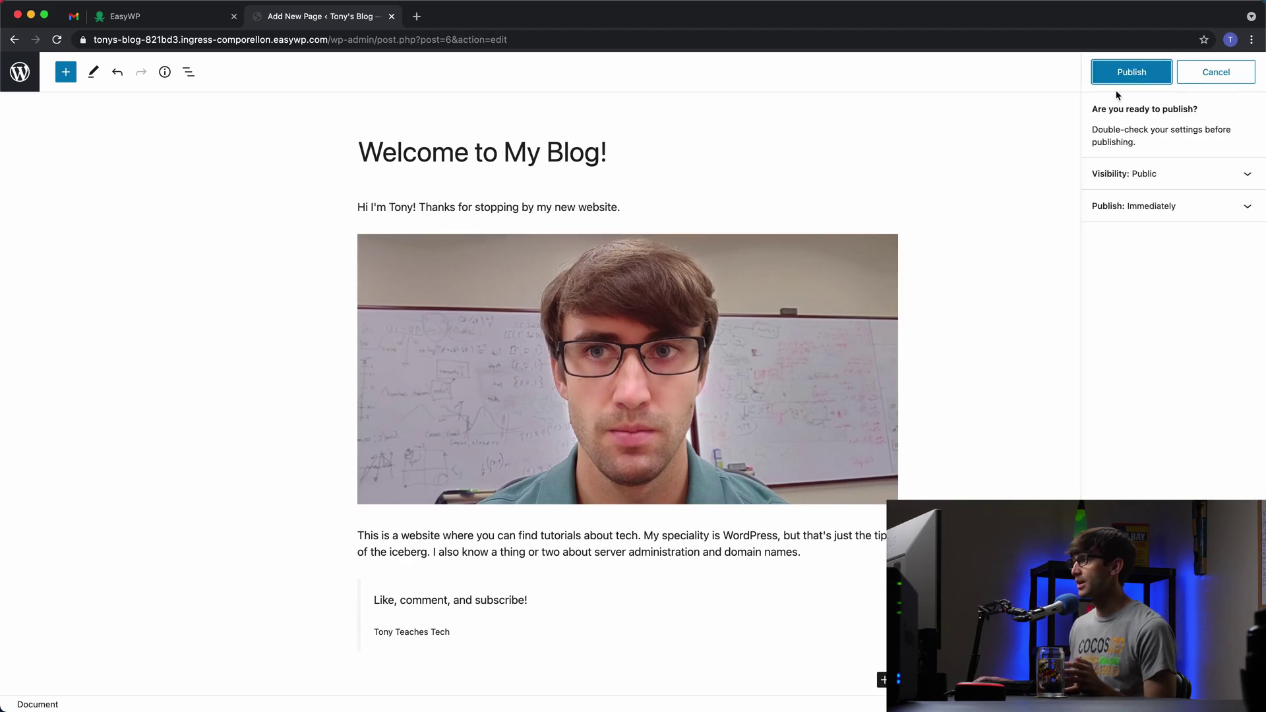
pyautogui.click(1128, 75)
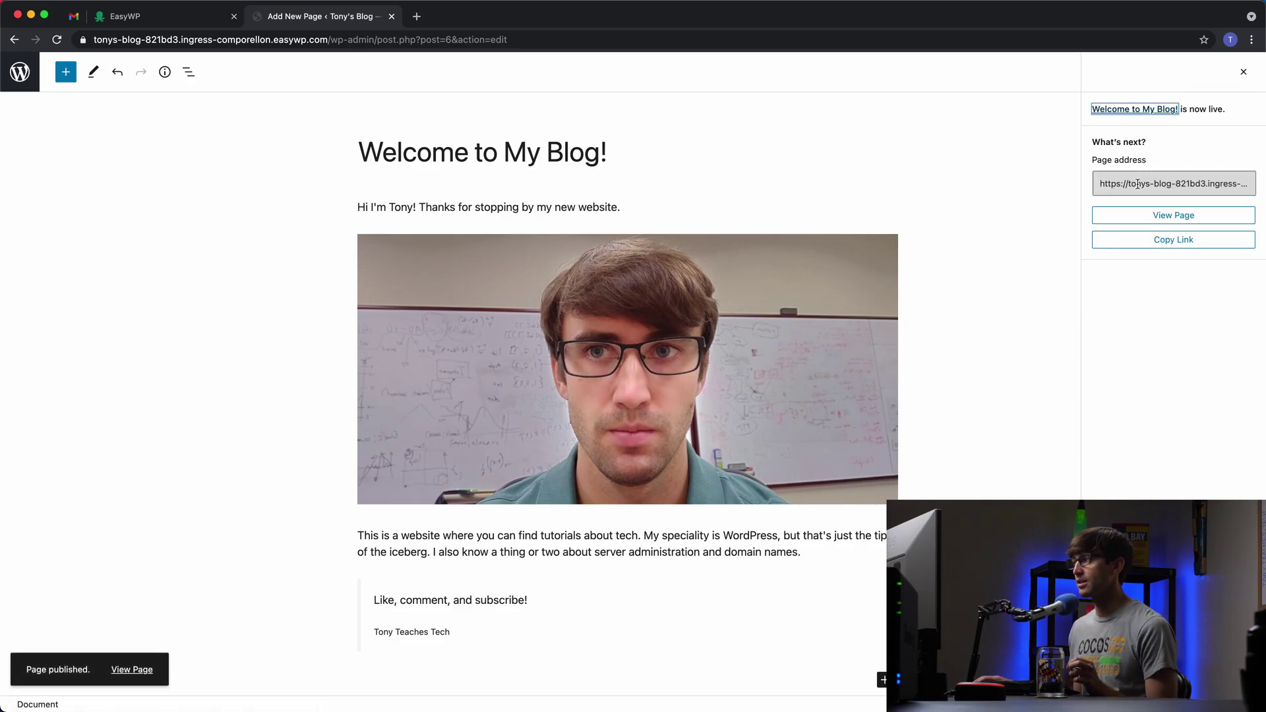
pyautogui.click(1140, 219)
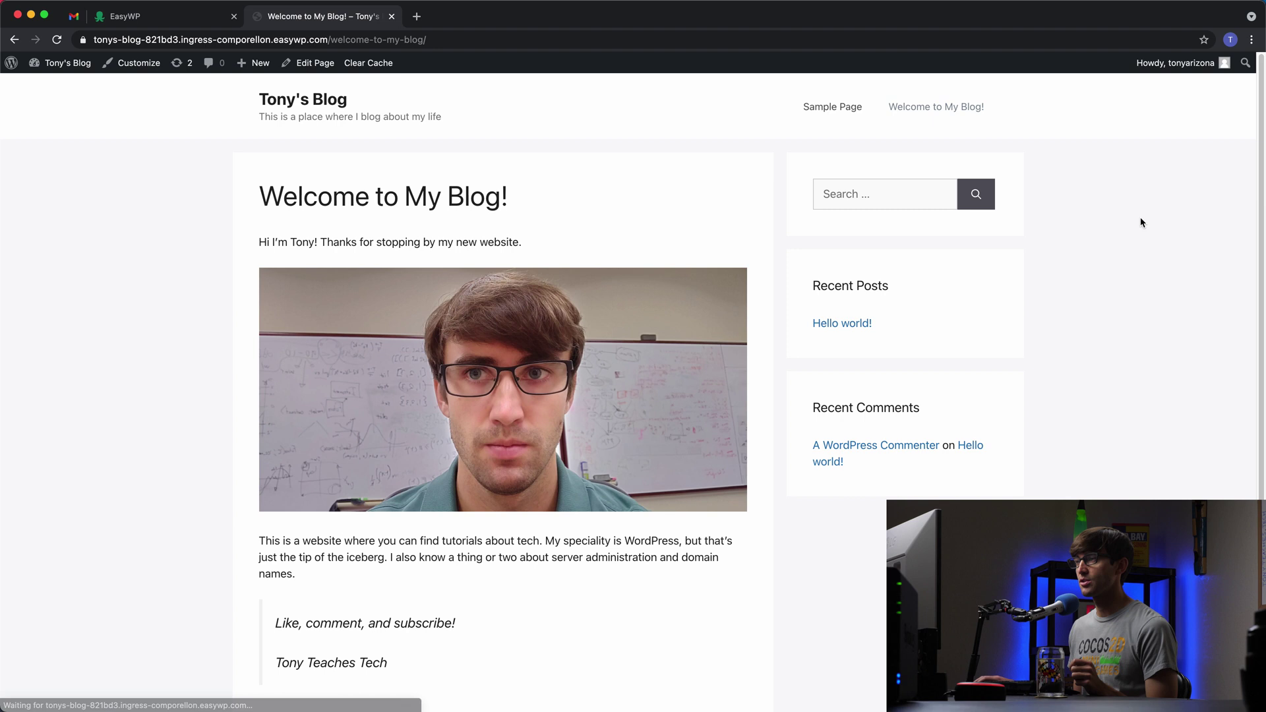
pyautogui.scroll(-2, 525, 179)
pyautogui.scroll(2, 255, 209)
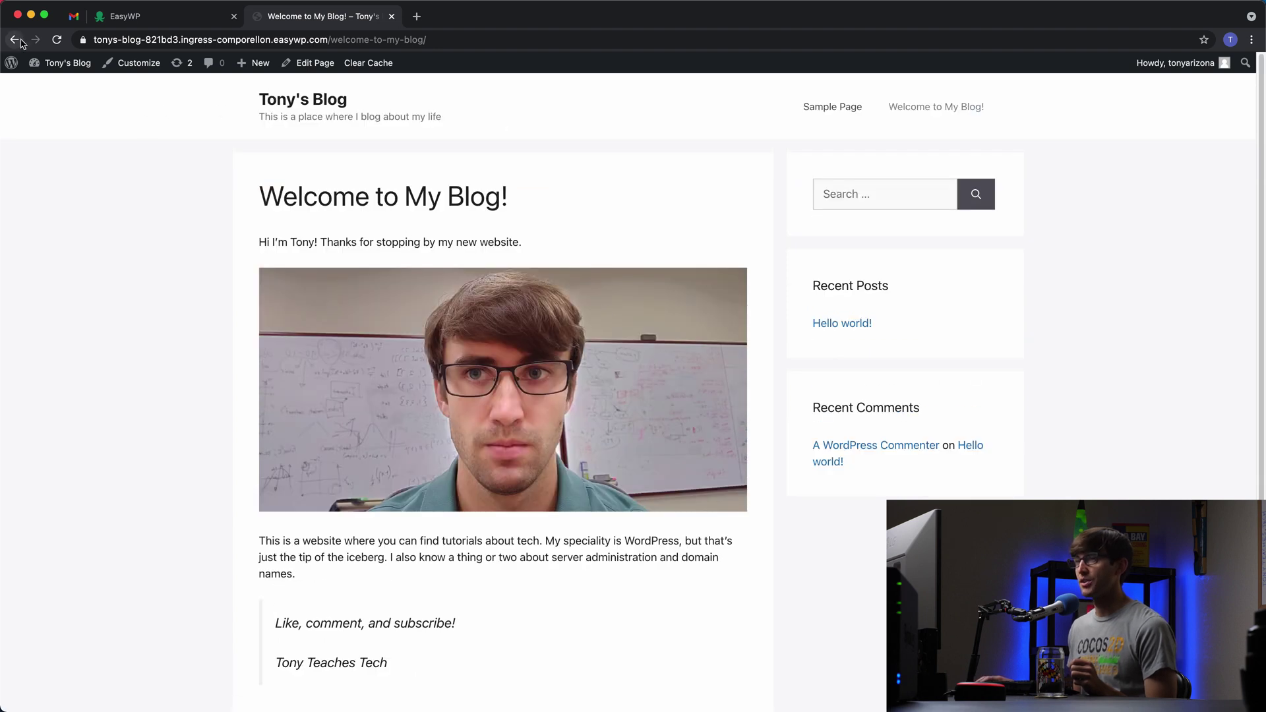
# Navigate back from the live page to the Tony's Blog admin Dashboard
pyautogui.click(315, 62)
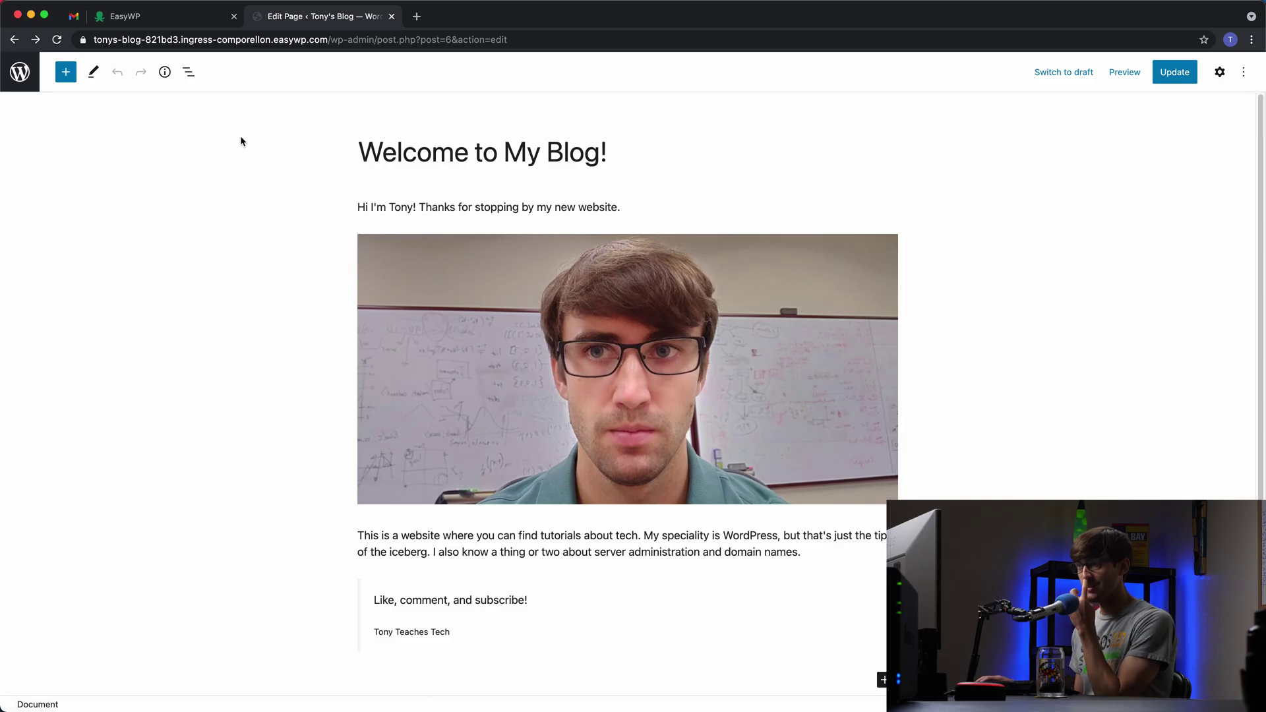
pyautogui.click(20, 72)
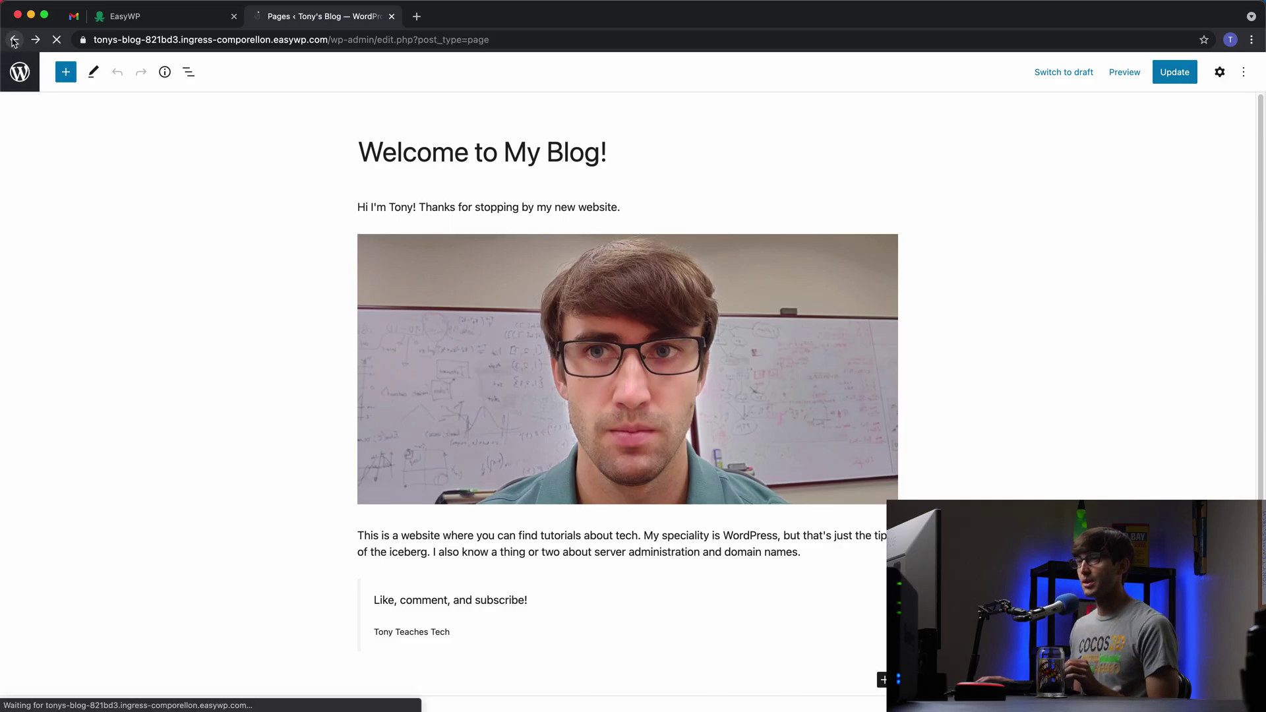
pyautogui.click(50, 78)
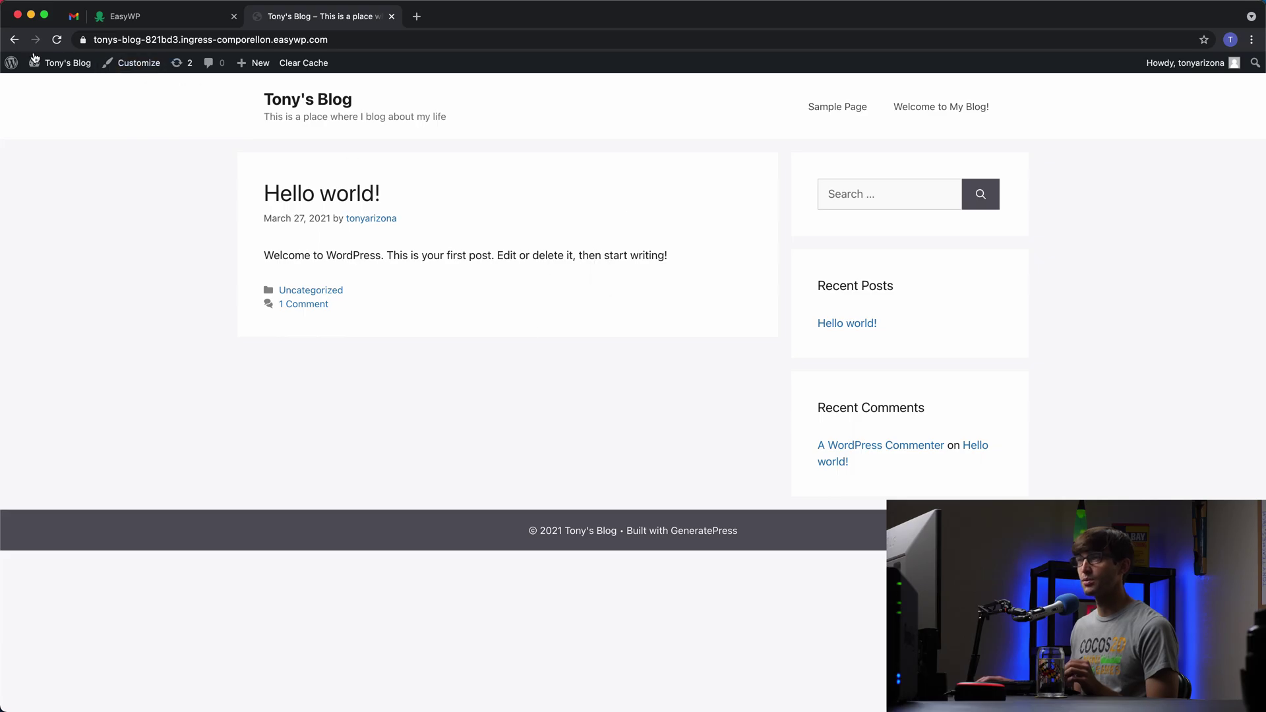
pyautogui.moveTo(49, 64)
pyautogui.click(54, 86)
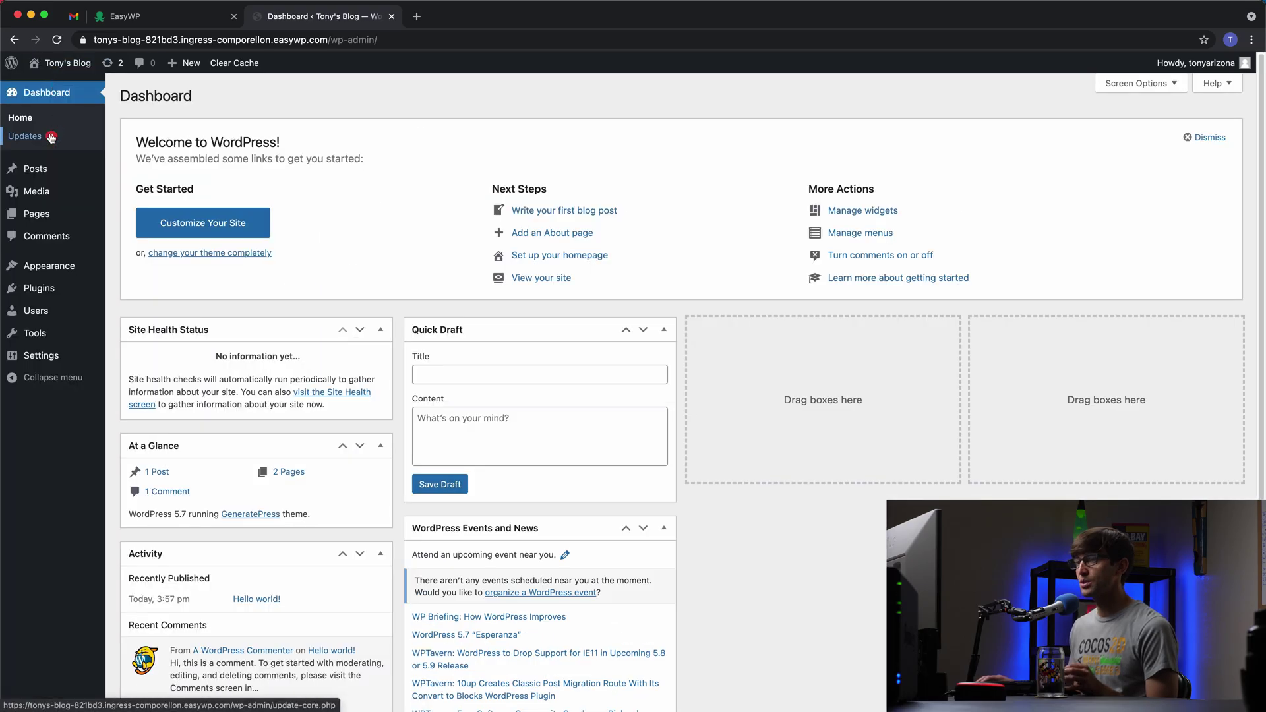
pyautogui.moveTo(63, 356)
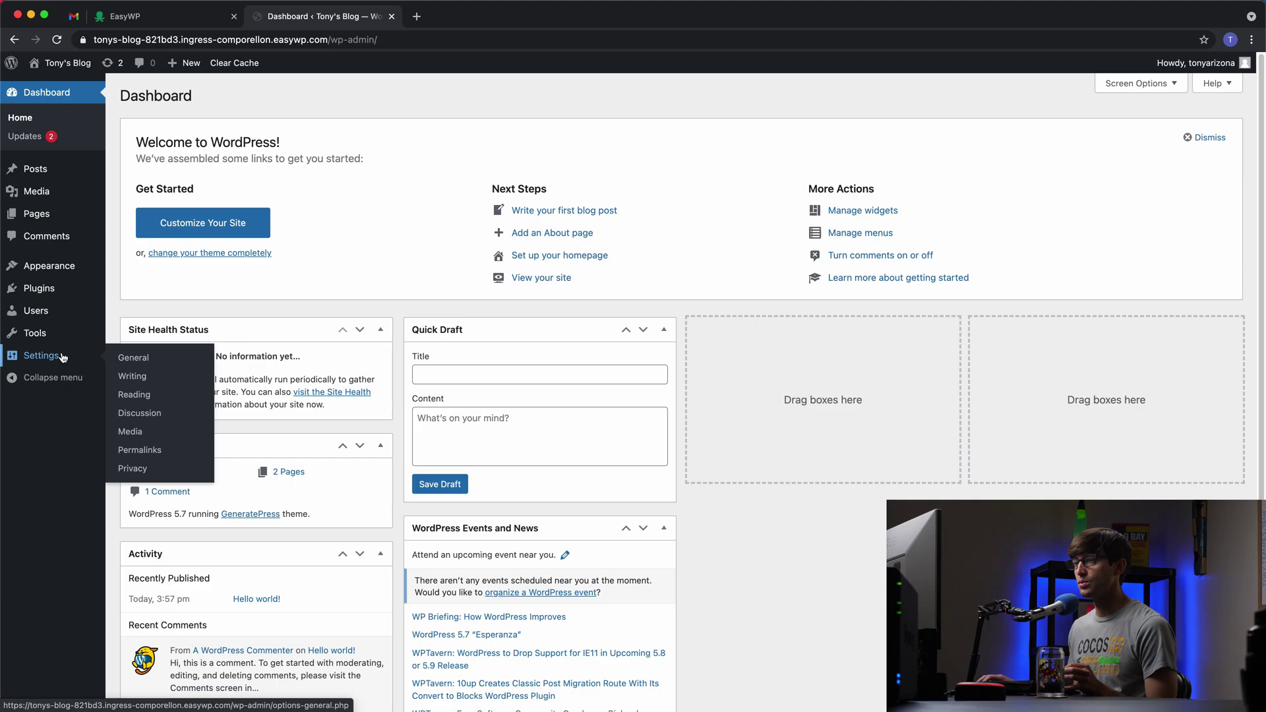
# In Reading settings, set a static homepage: Welcome to My Blog!
pyautogui.click(134, 394)
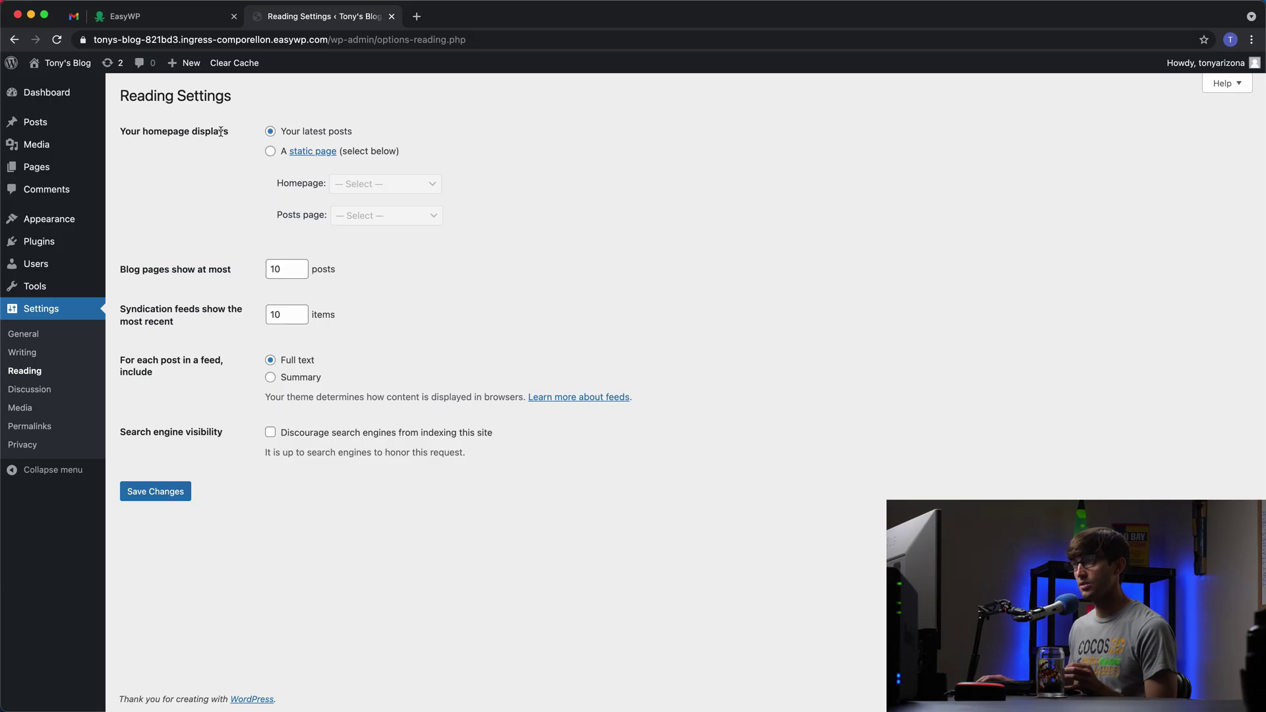
pyautogui.click(271, 153)
pyautogui.click(353, 185)
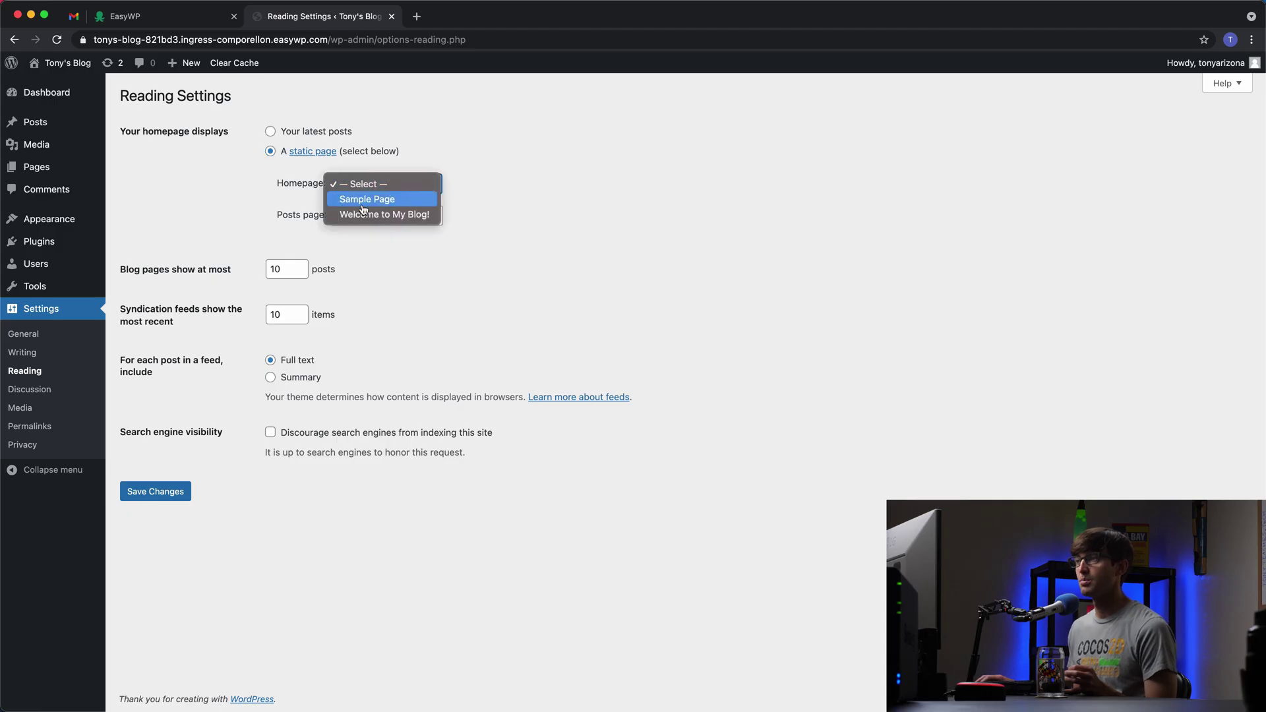
pyautogui.click(407, 220)
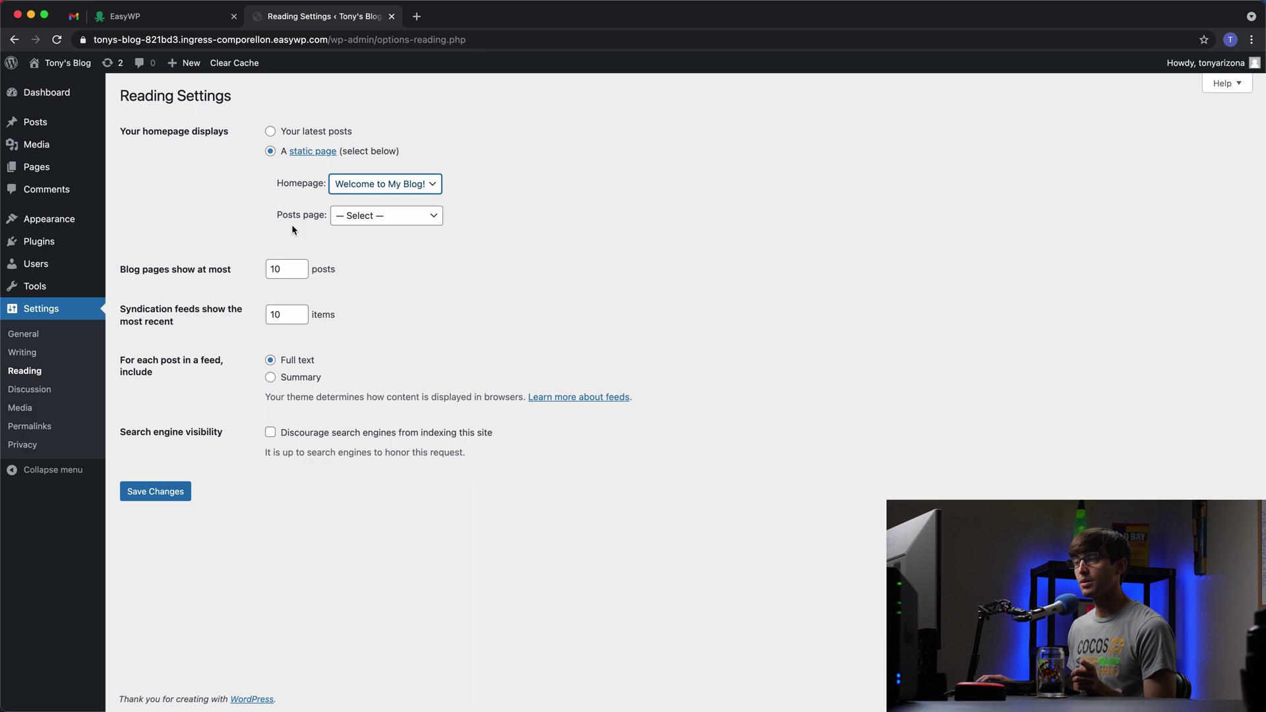
# Choose Sample Page as the posts page and save the Reading settings
pyautogui.click(417, 218)
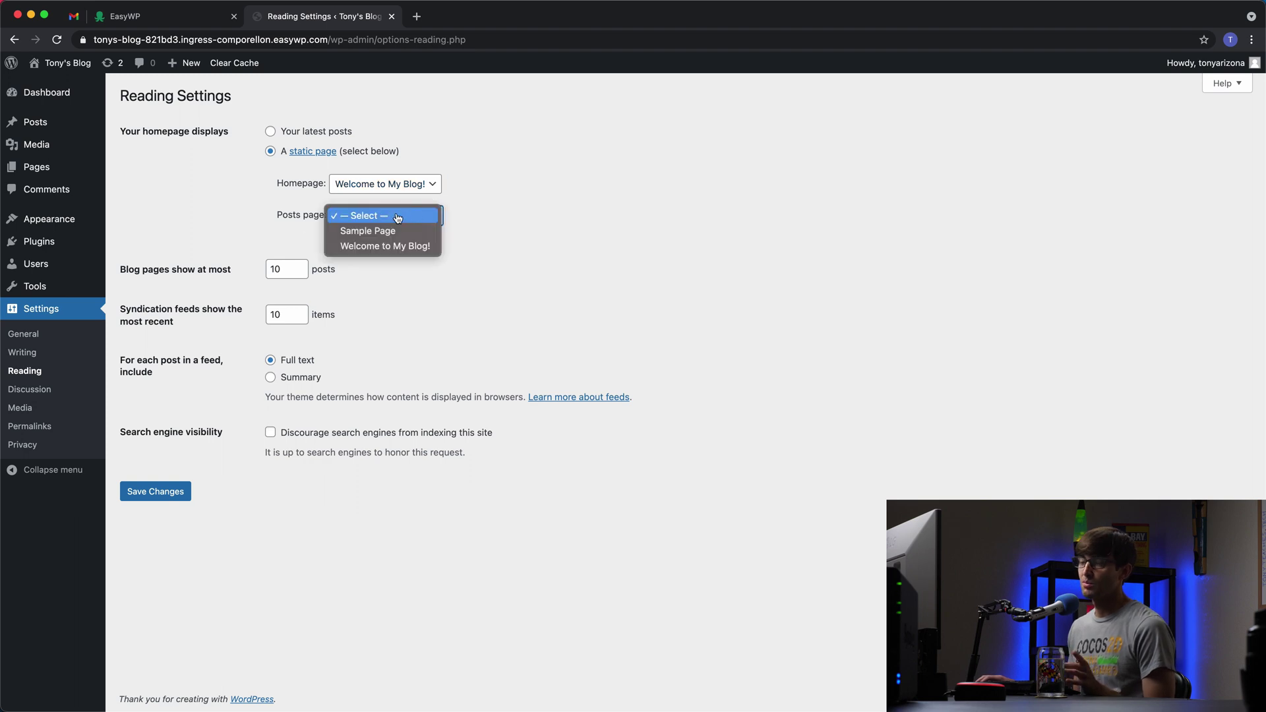
pyautogui.click(327, 215)
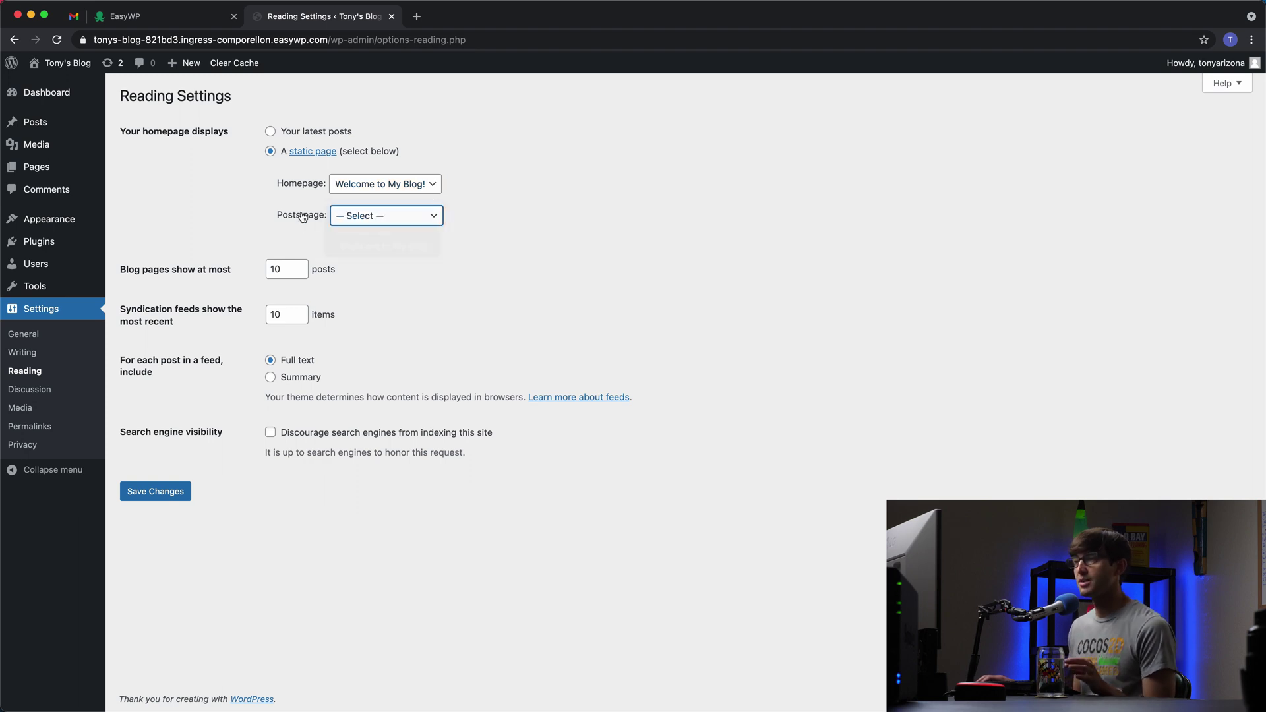
pyautogui.click(392, 220)
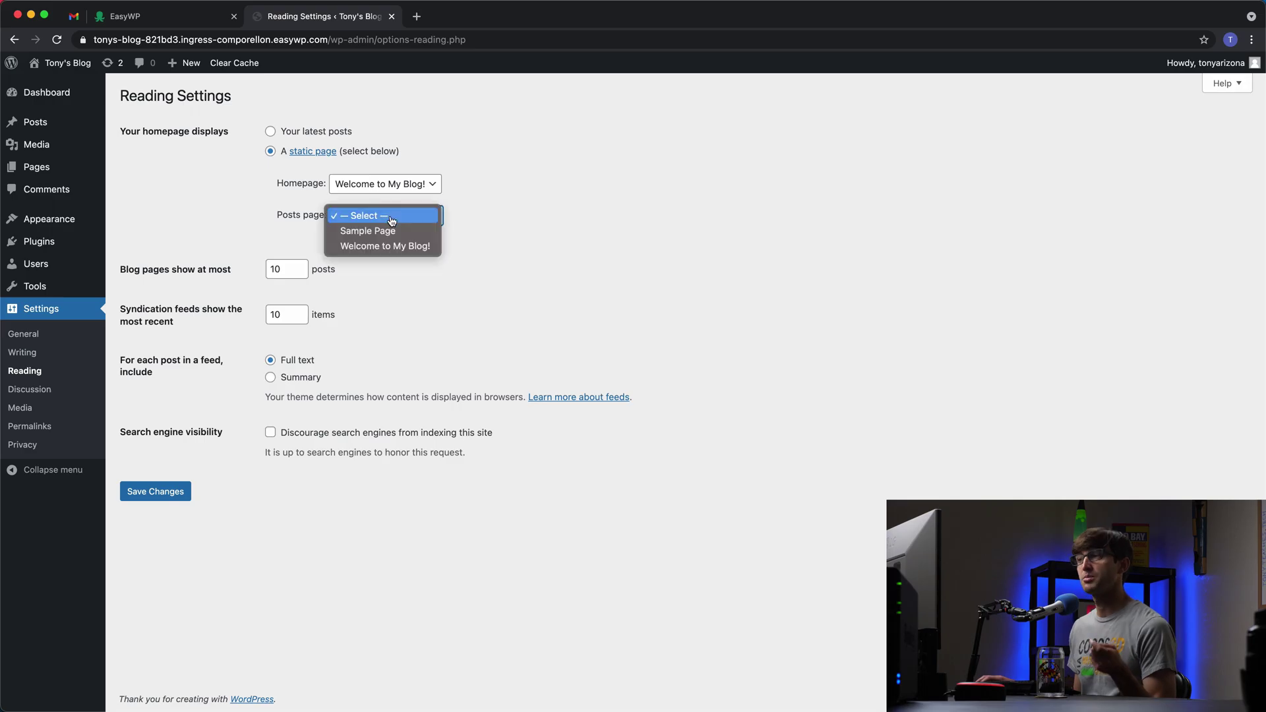
pyautogui.click(378, 232)
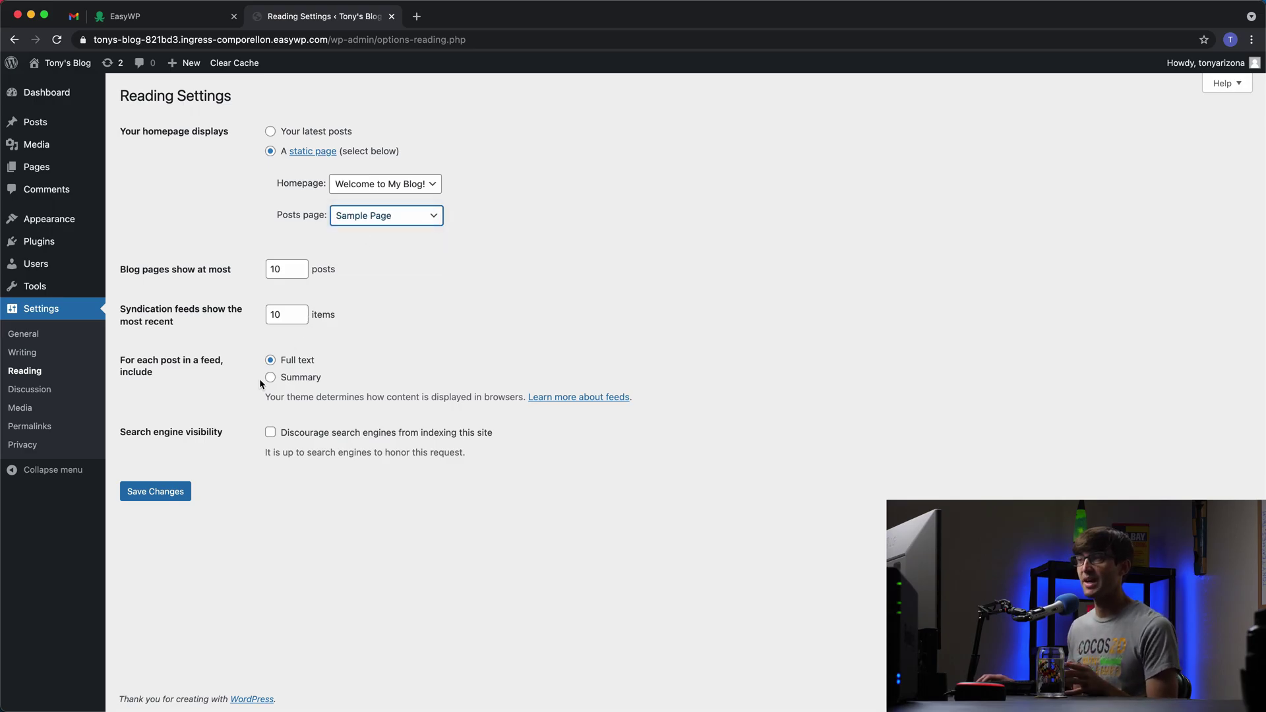
pyautogui.click(157, 491)
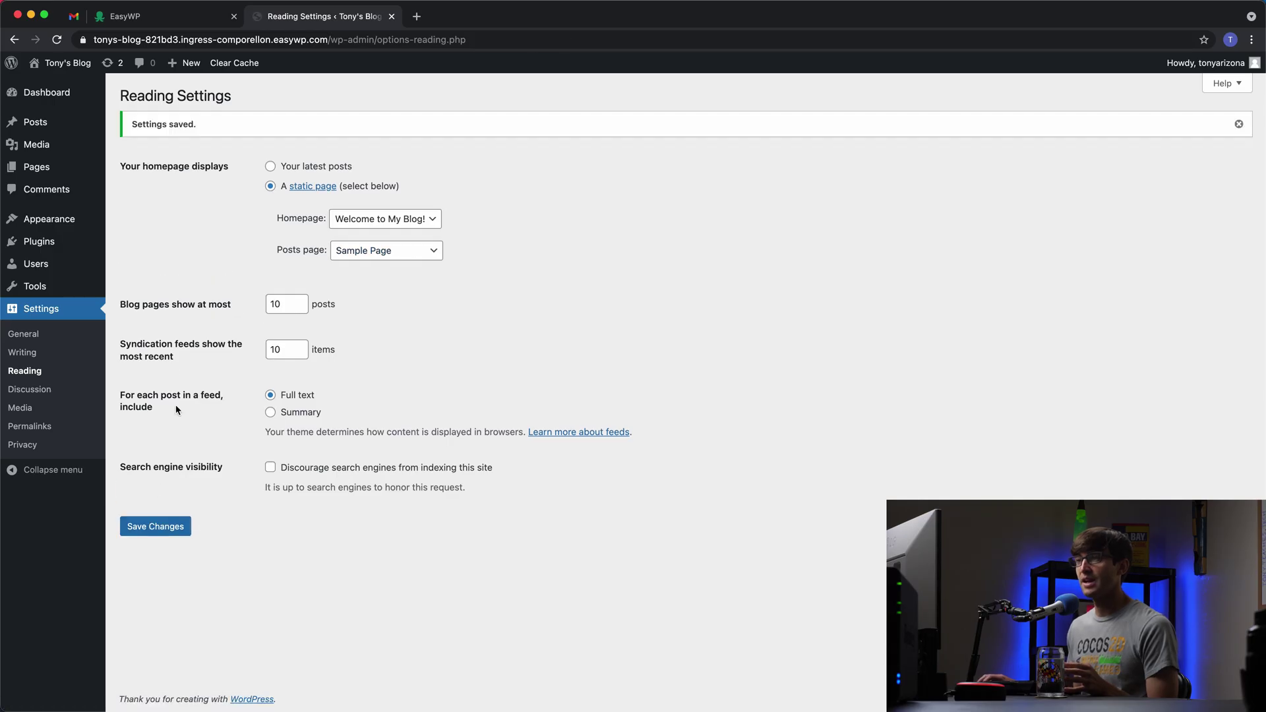
pyautogui.click(88, 67)
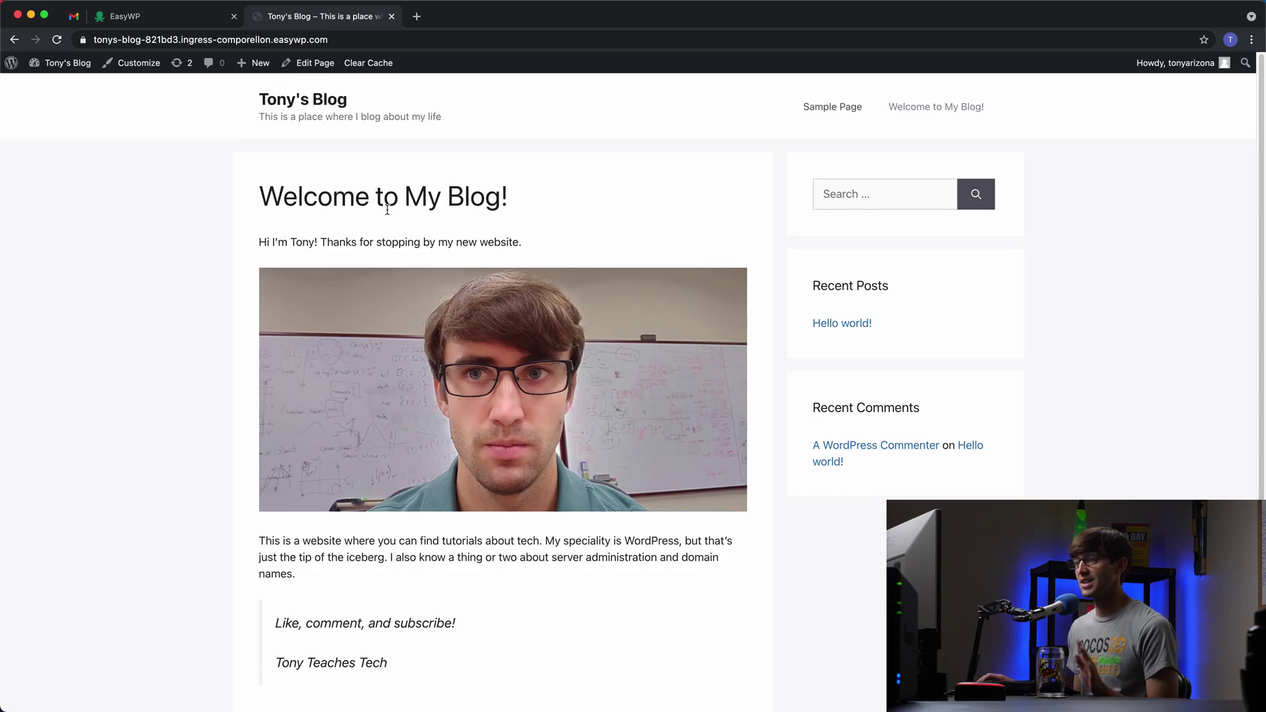
# Review the front page's paragraph and quote, then return to the admin Dashboard
pyautogui.scroll(-1, 345, 203)
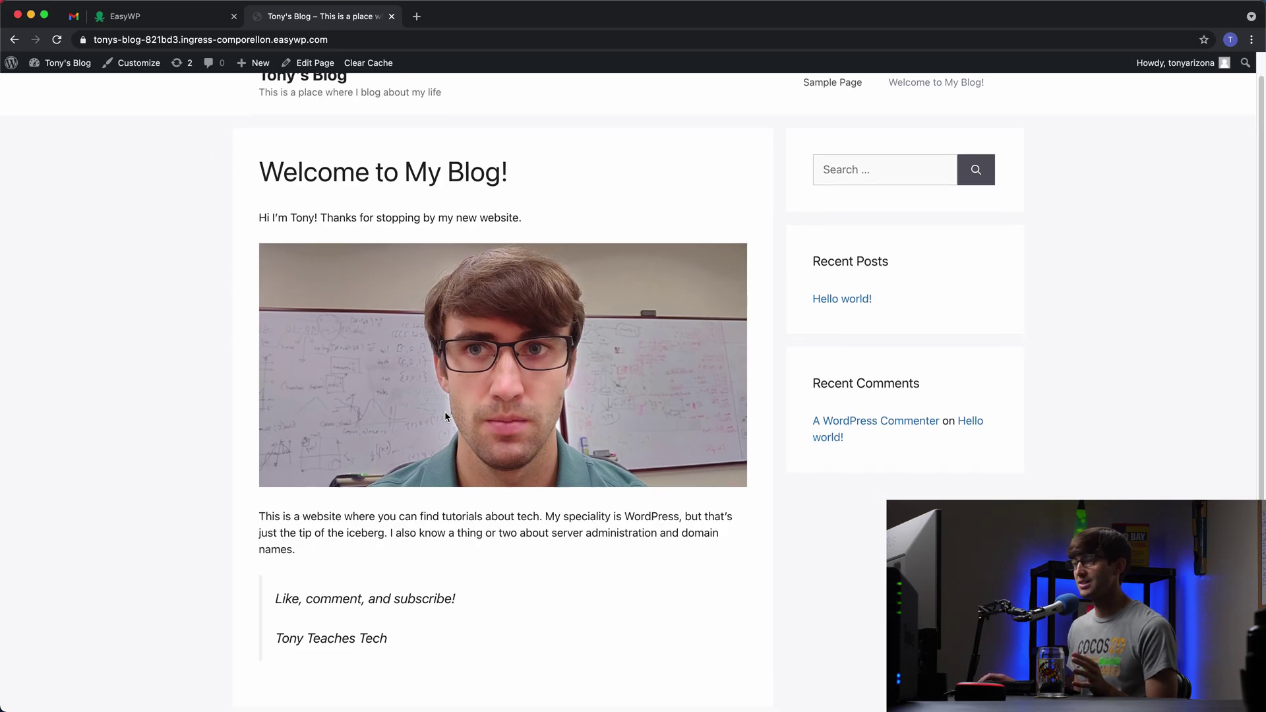
pyautogui.scroll(-2, 395, 448)
pyautogui.tripleClick(266, 473)
pyautogui.moveTo(276, 549); pyautogui.dragTo(422, 621)
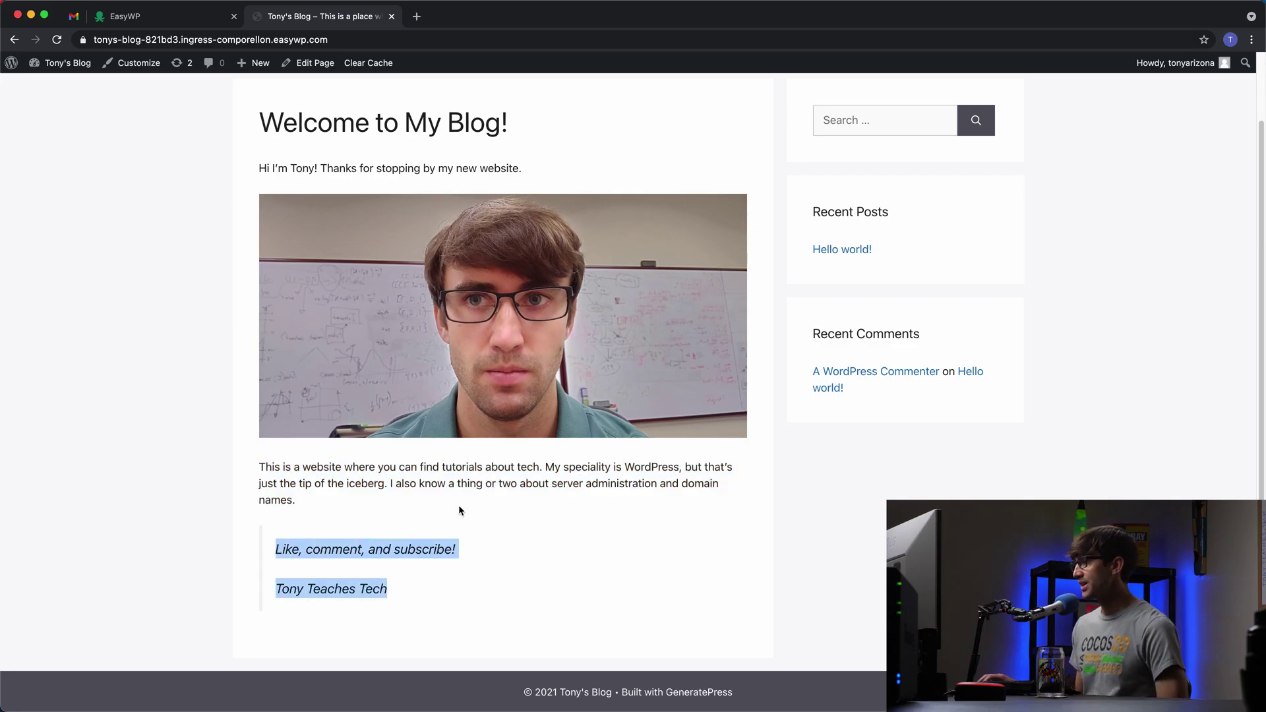
pyautogui.scroll(3, 458, 505)
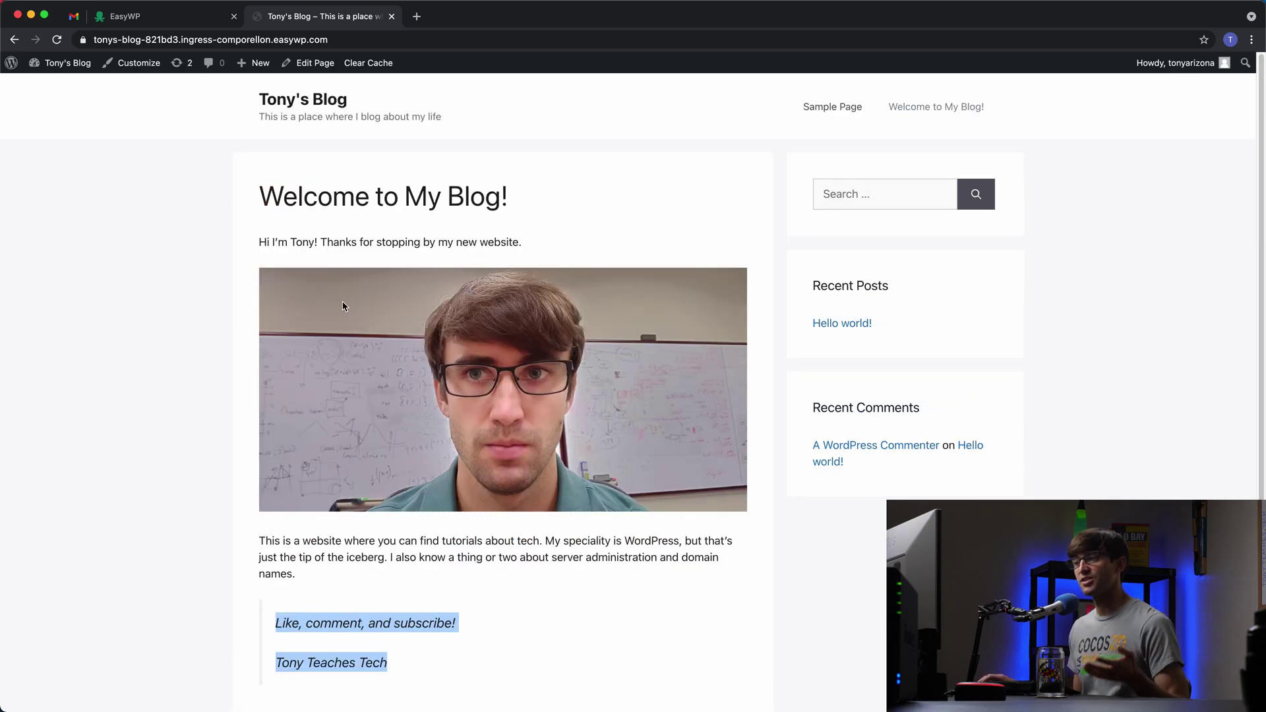
pyautogui.click(61, 64)
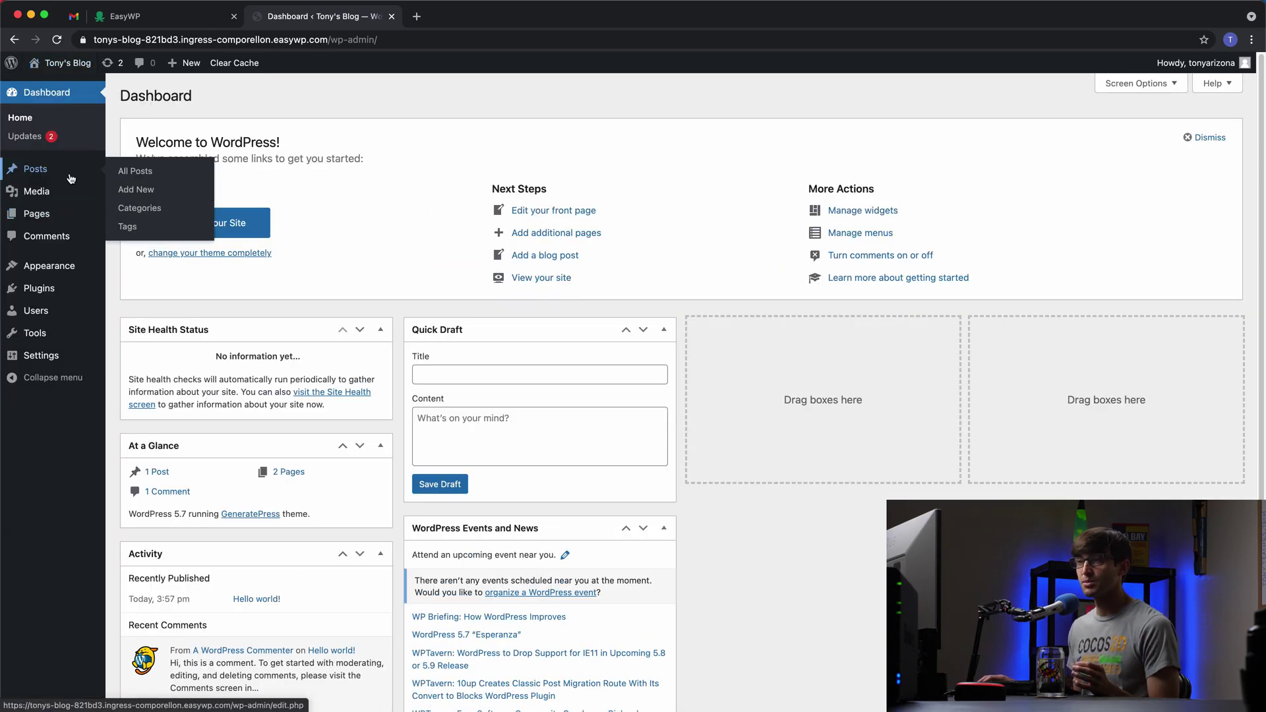
# Start a new post titled 'Why Every Artist Should Have an .ART Domain Name'
pyautogui.click(71, 178)
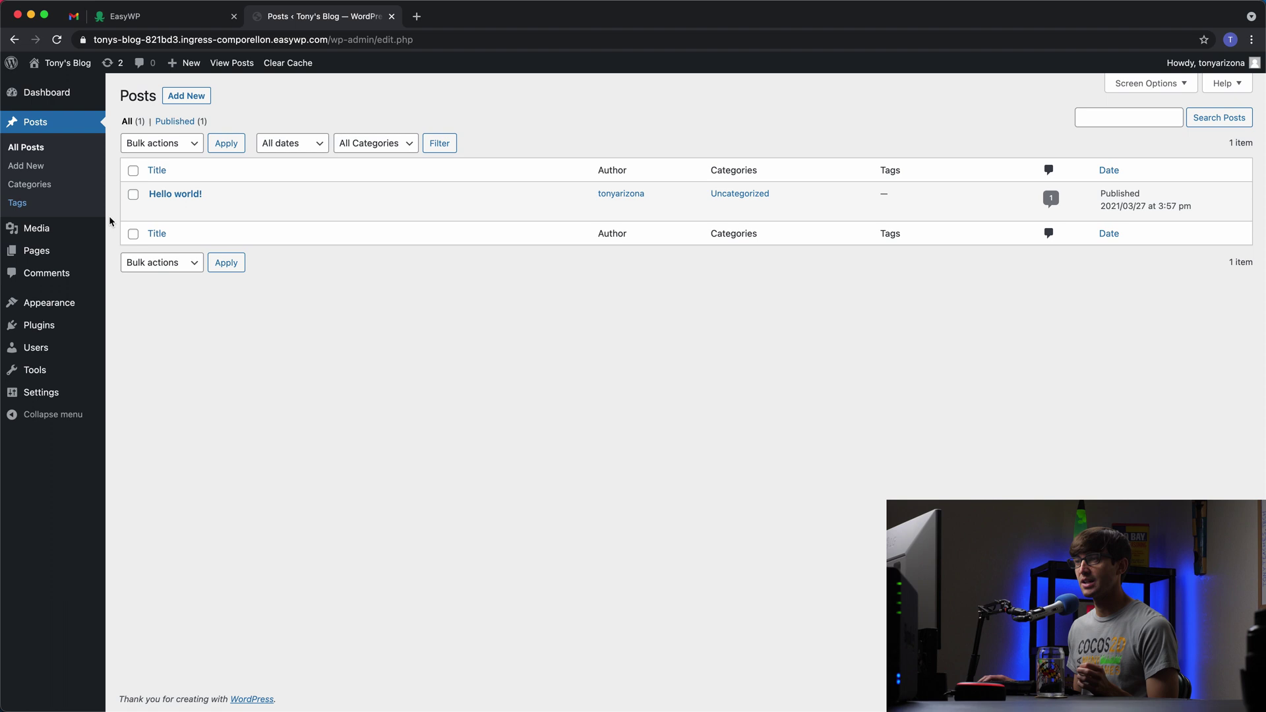
pyautogui.click(206, 95)
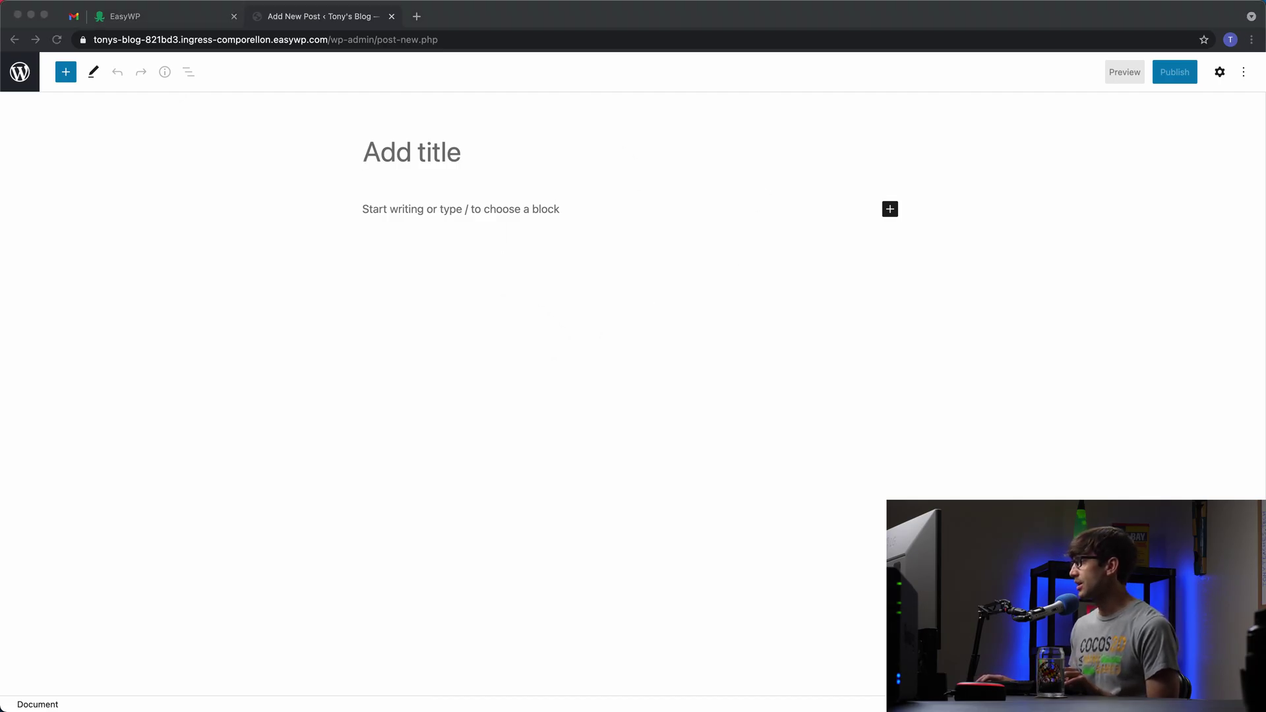
pyautogui.click(415, 161)
pyautogui.write('Why Every Artist Should Have an .ART Domain Name')
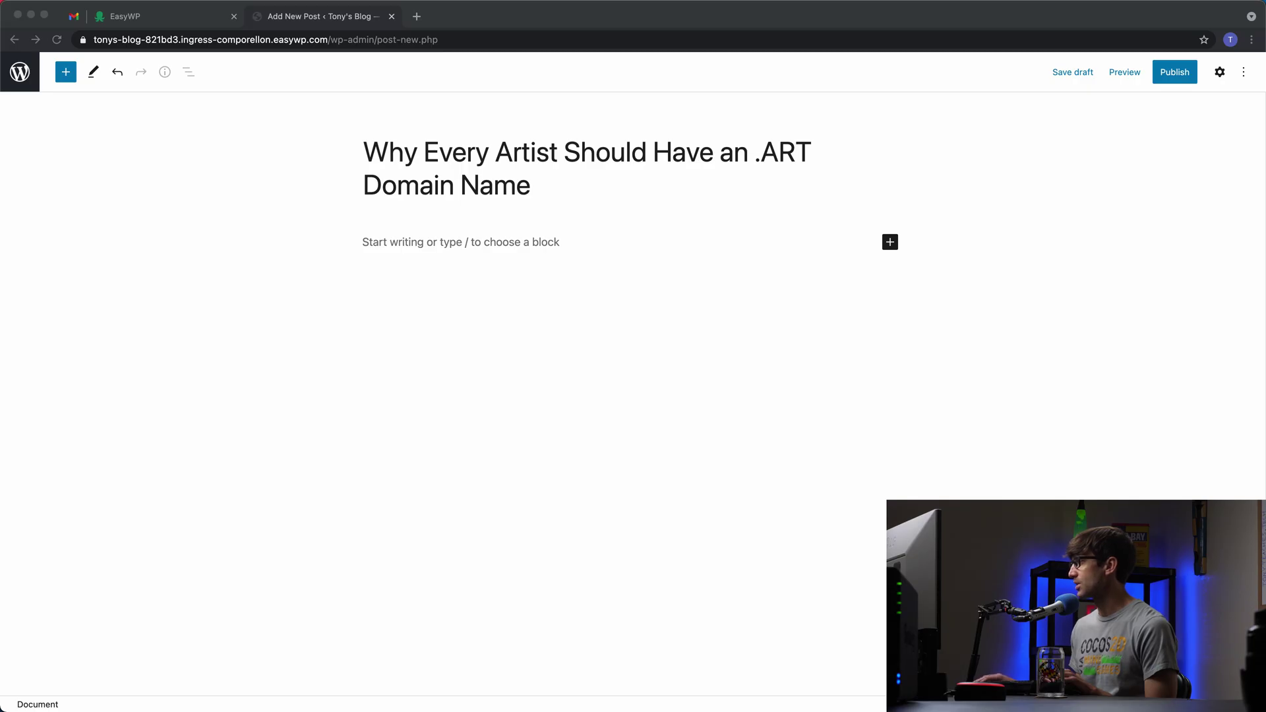
# Paste the full article text into the post body and scroll to review it
pyautogui.click(469, 242)
pyautogui.press('super+v')
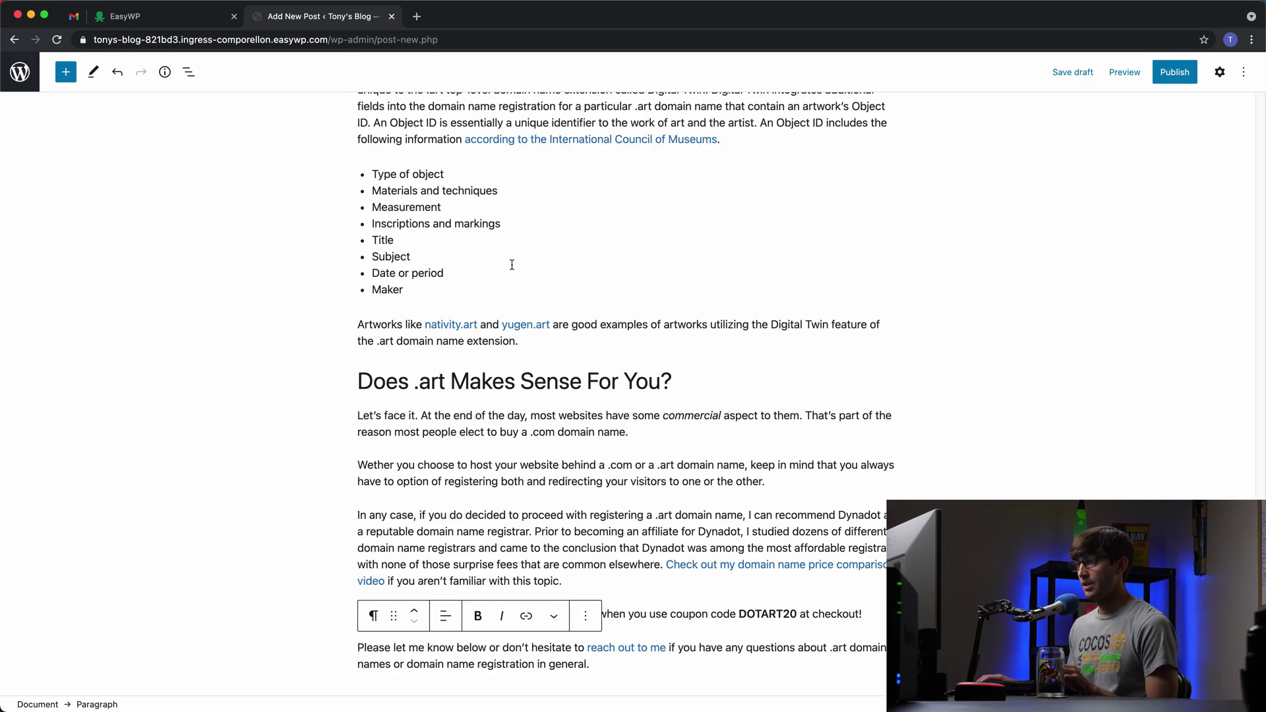
pyautogui.scroll(20, 511, 264)
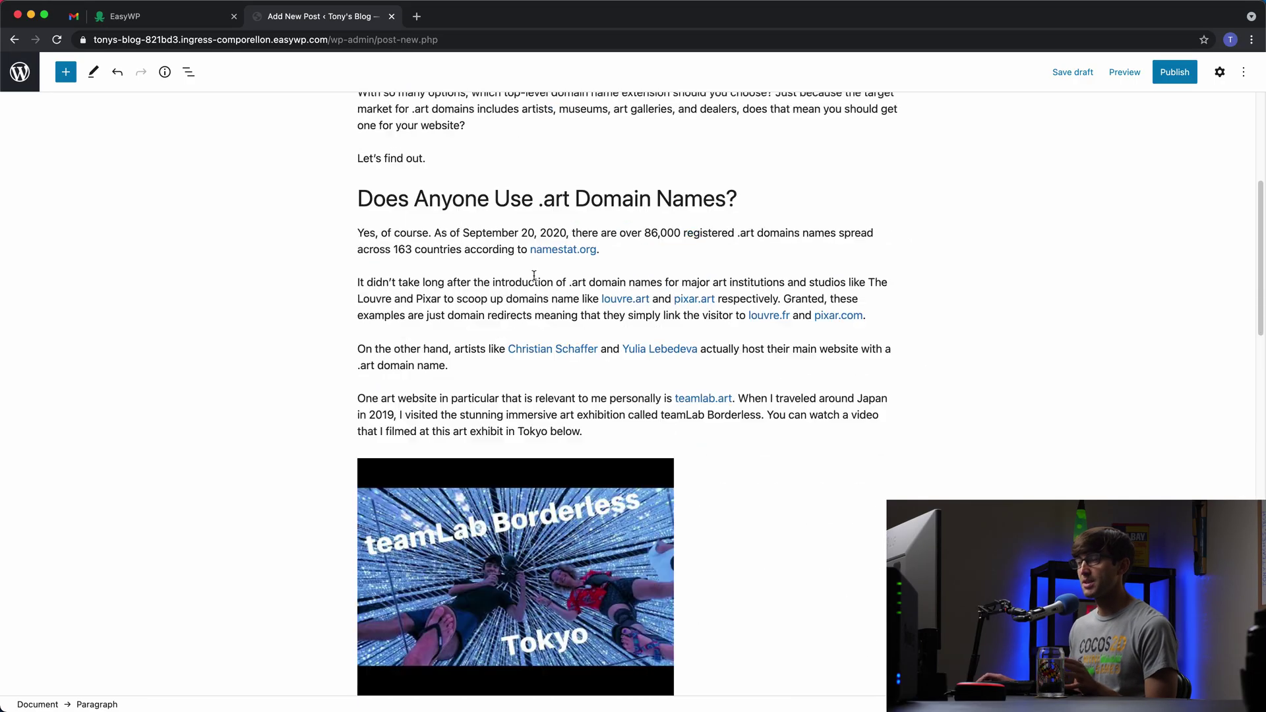
pyautogui.scroll(10, 534, 275)
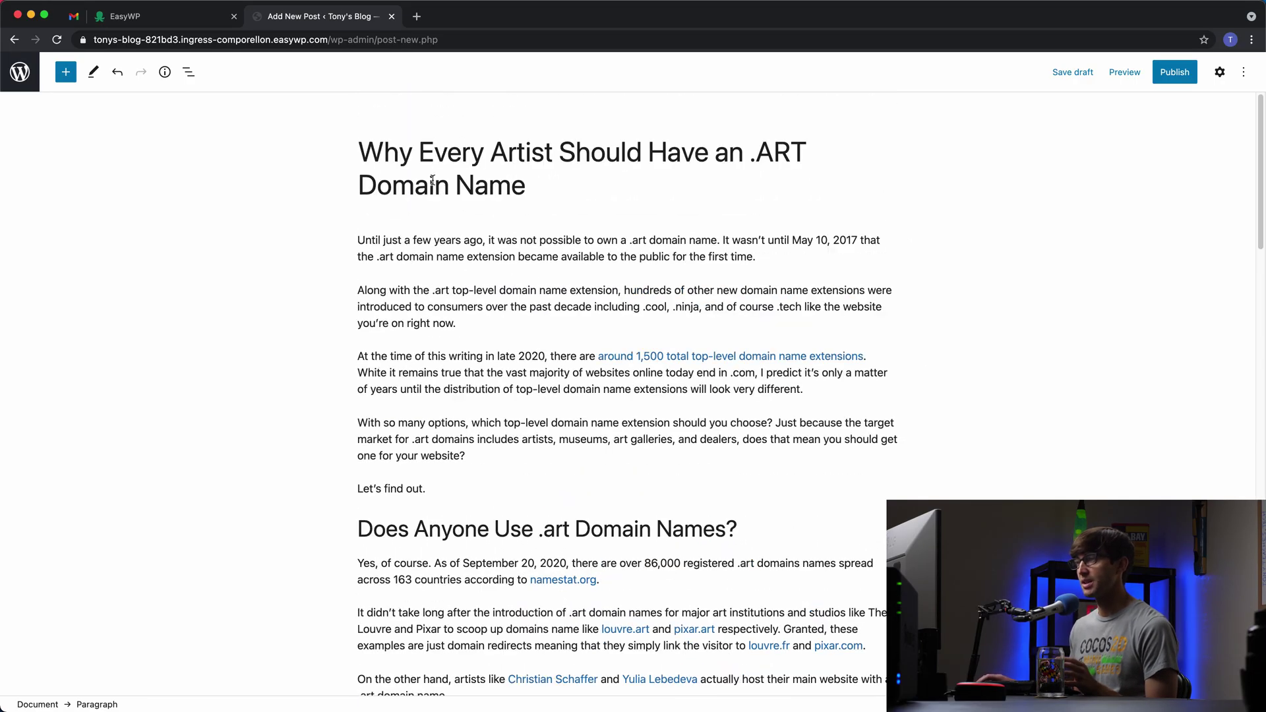
pyautogui.scroll(-20, 457, 301)
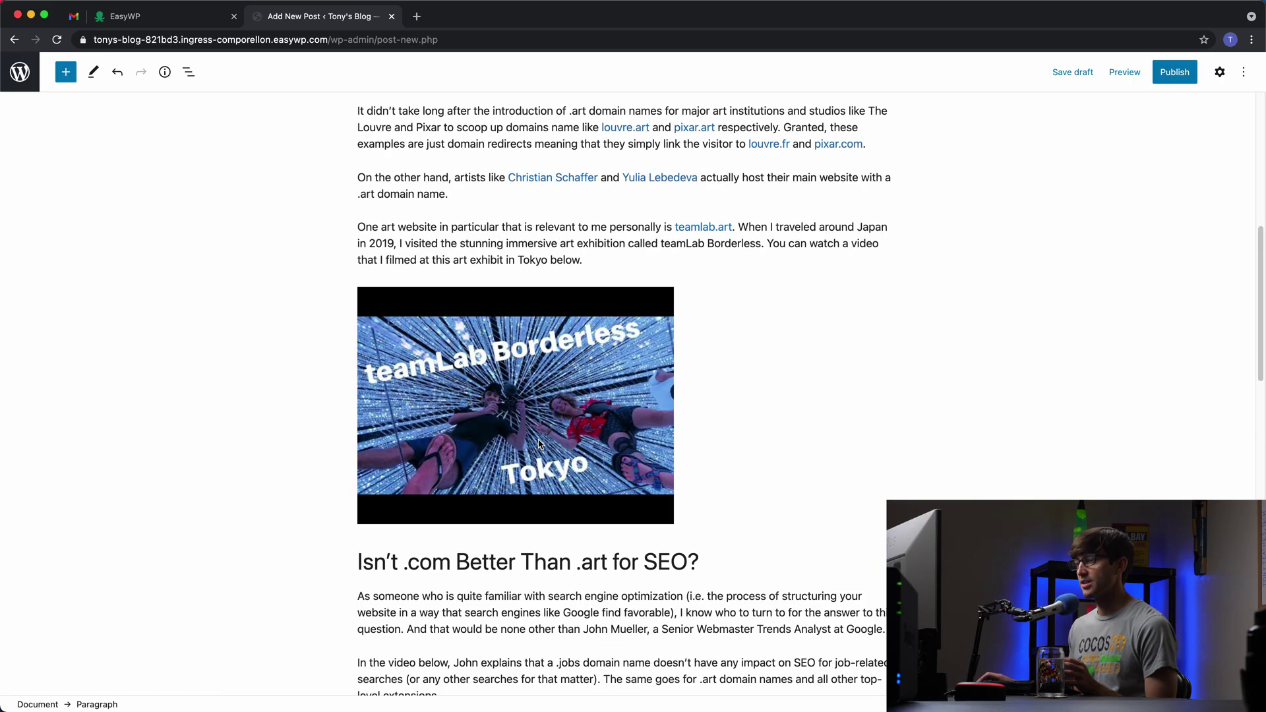
pyautogui.scroll(-15, 540, 438)
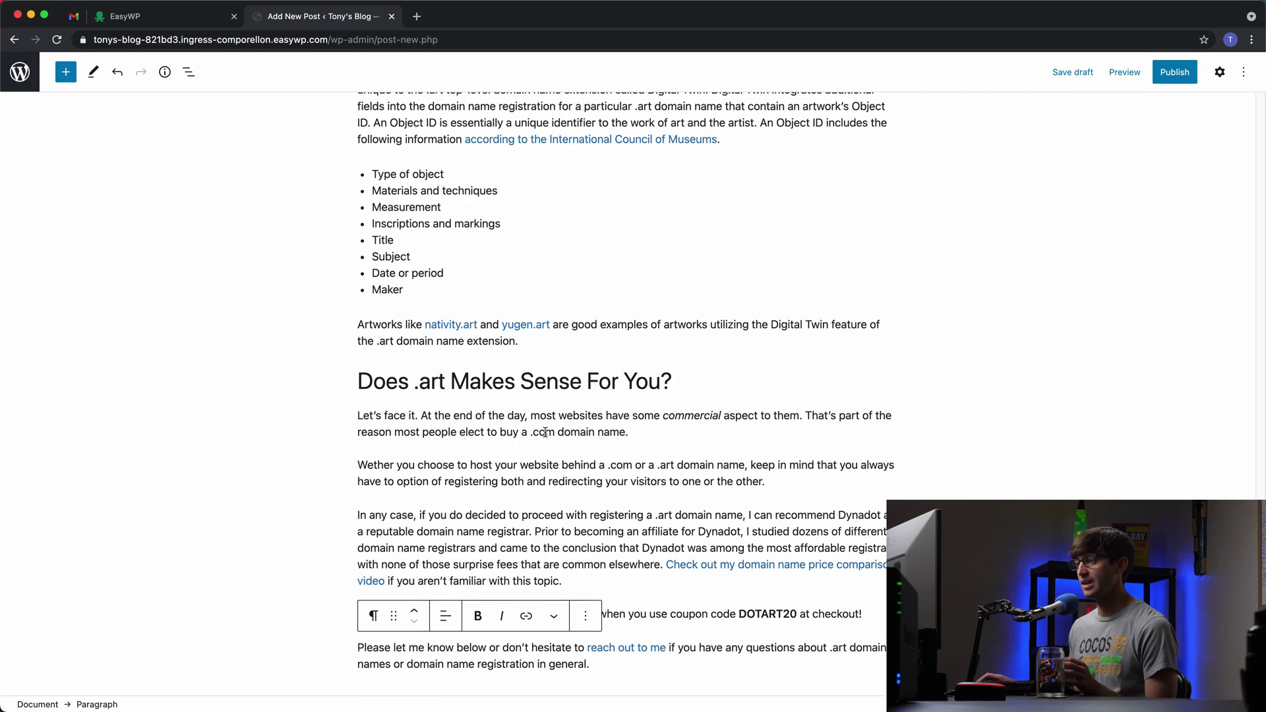
pyautogui.scroll(20, 557, 418)
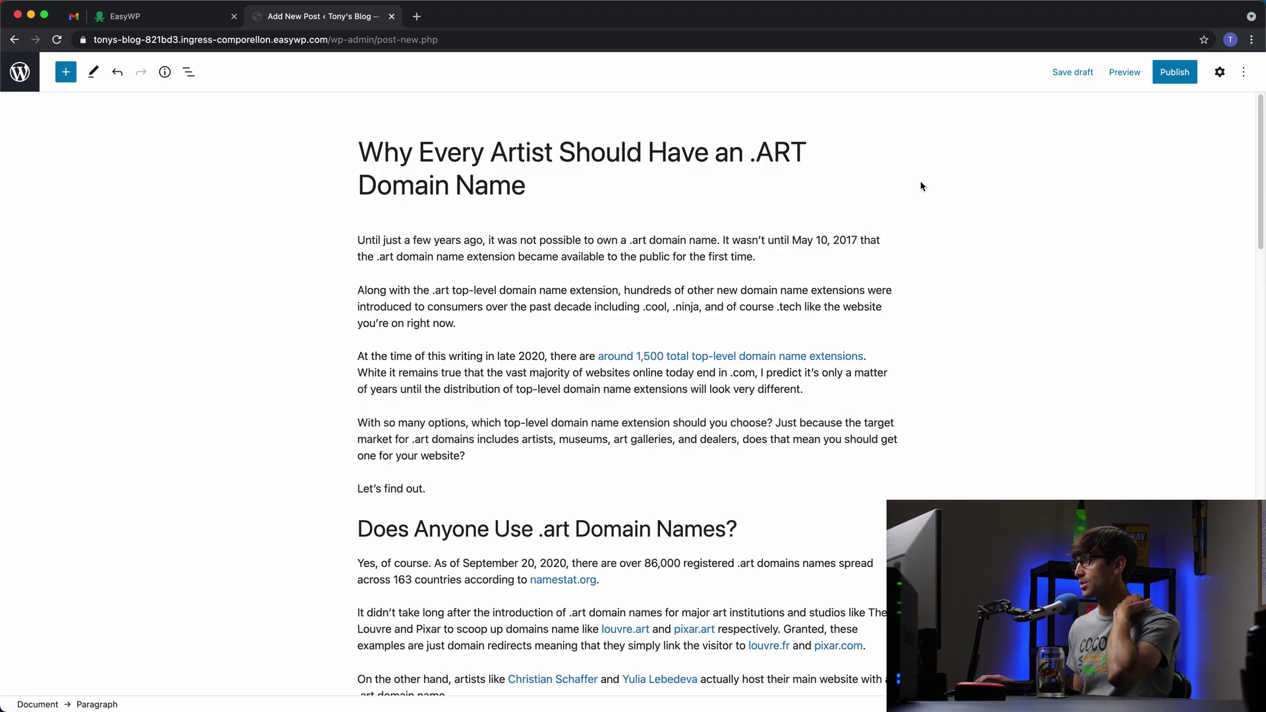
# Upload art-top-level-domain-name-extension.jpg as the post's featured image with alt text 'Dot art domain name'
pyautogui.moveTo(734, 271)
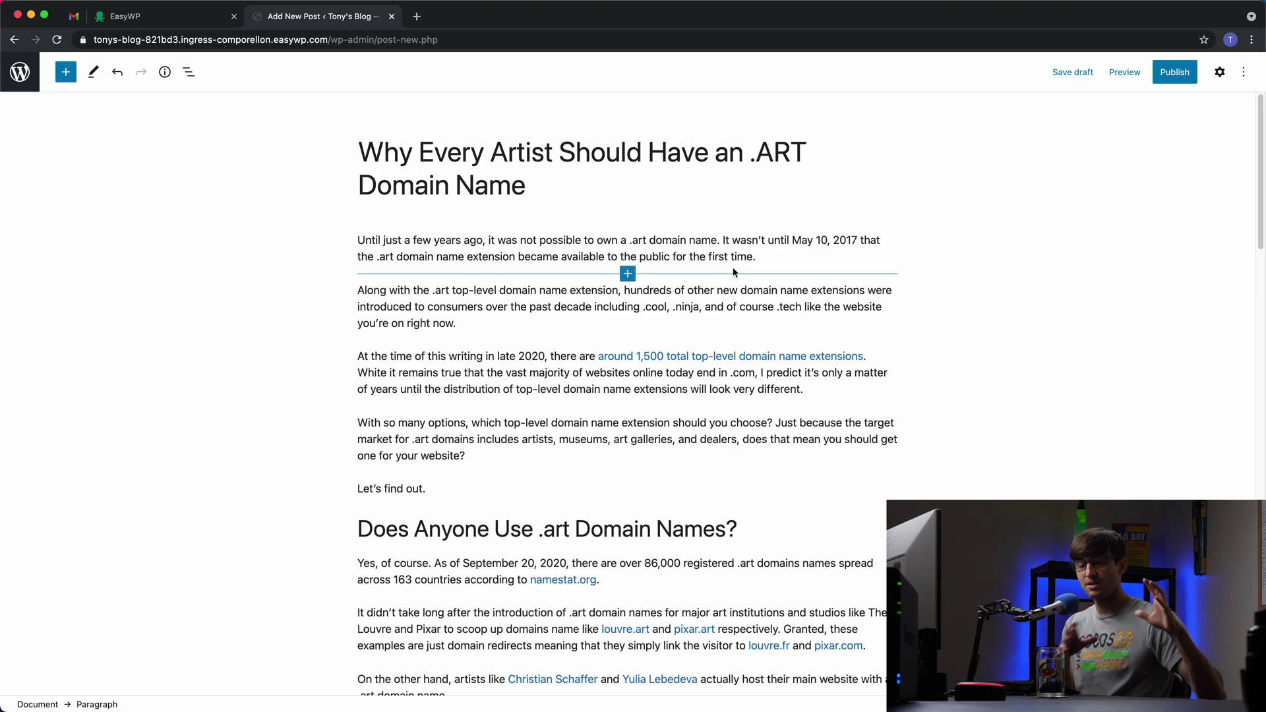
pyautogui.click(946, 219)
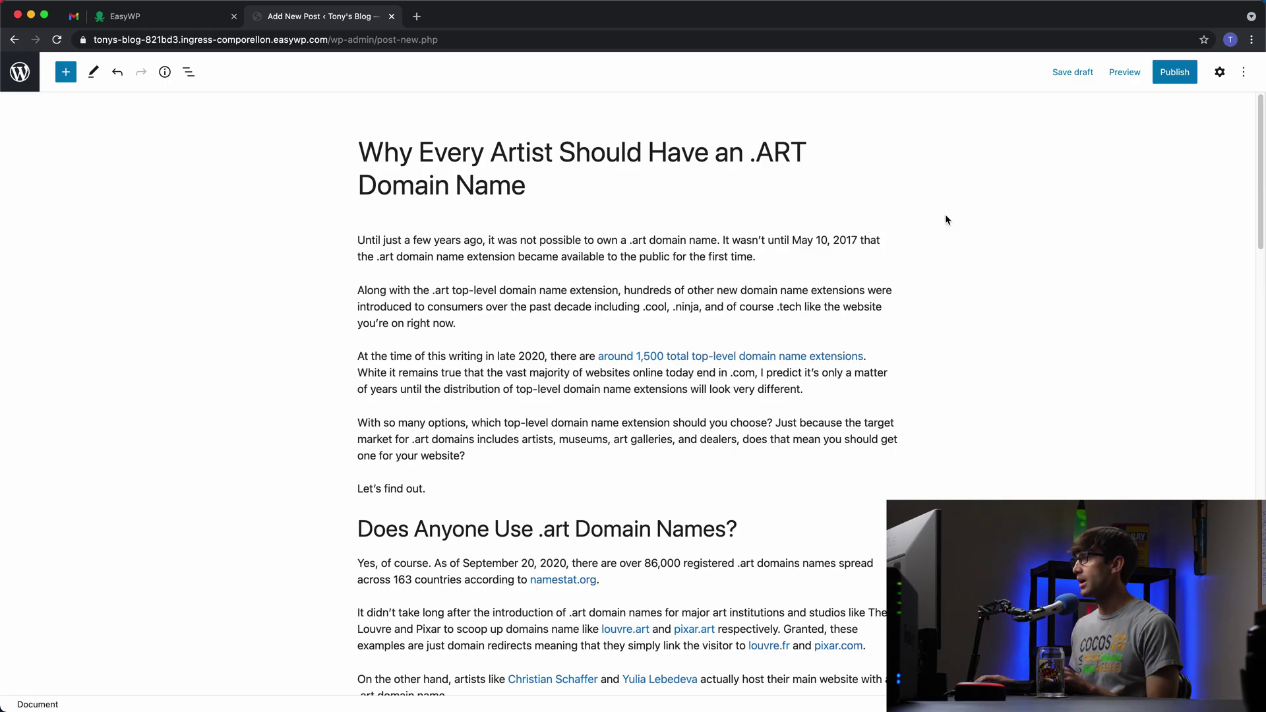
pyautogui.click(1219, 72)
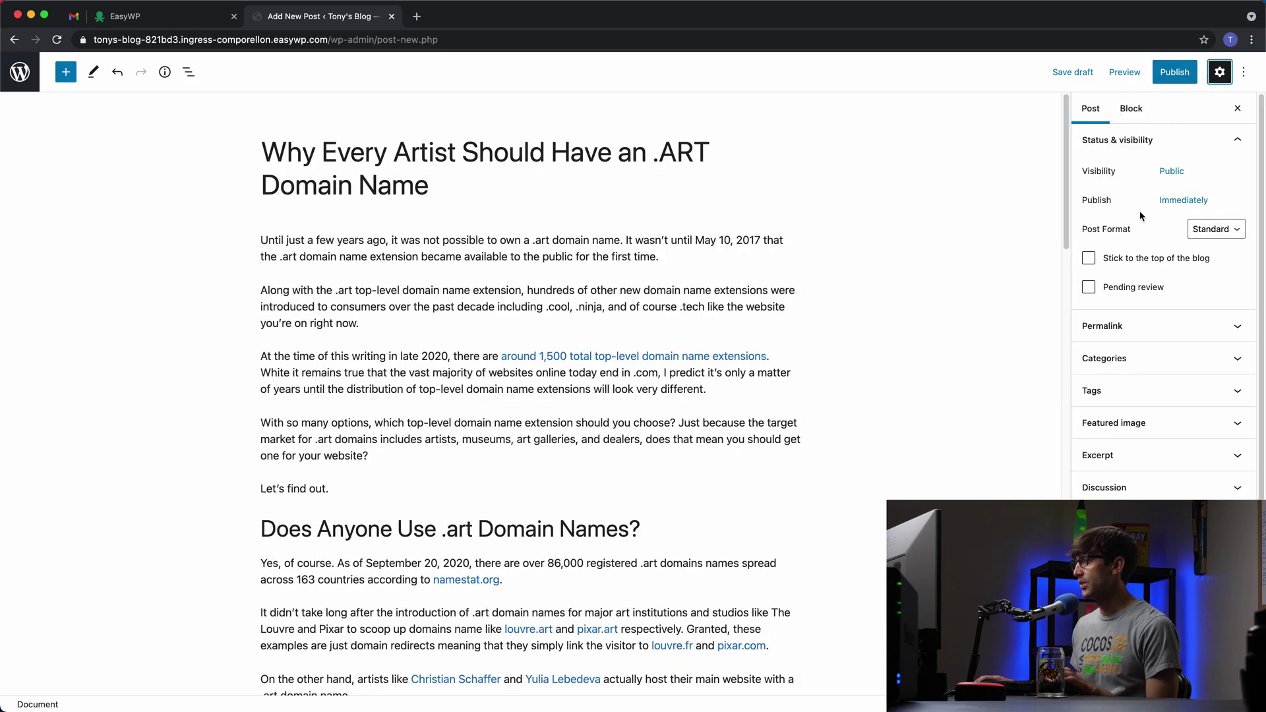
pyautogui.click(1124, 430)
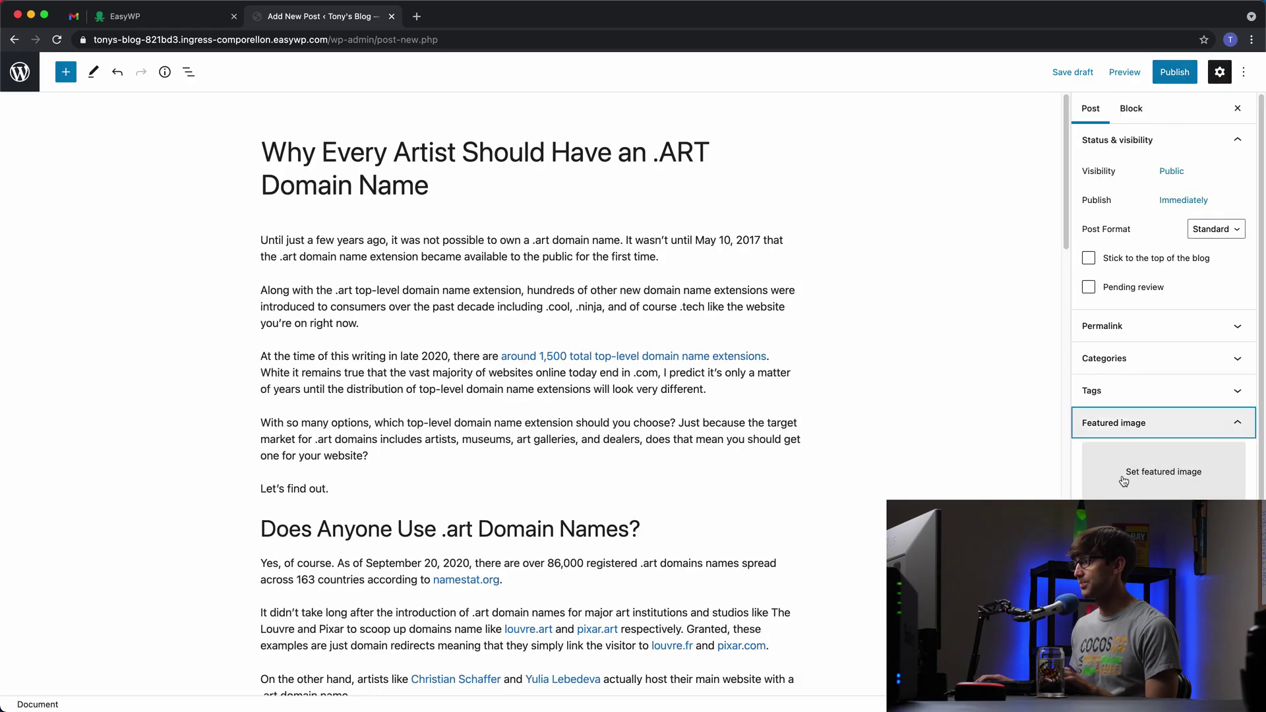
pyautogui.click(1125, 480)
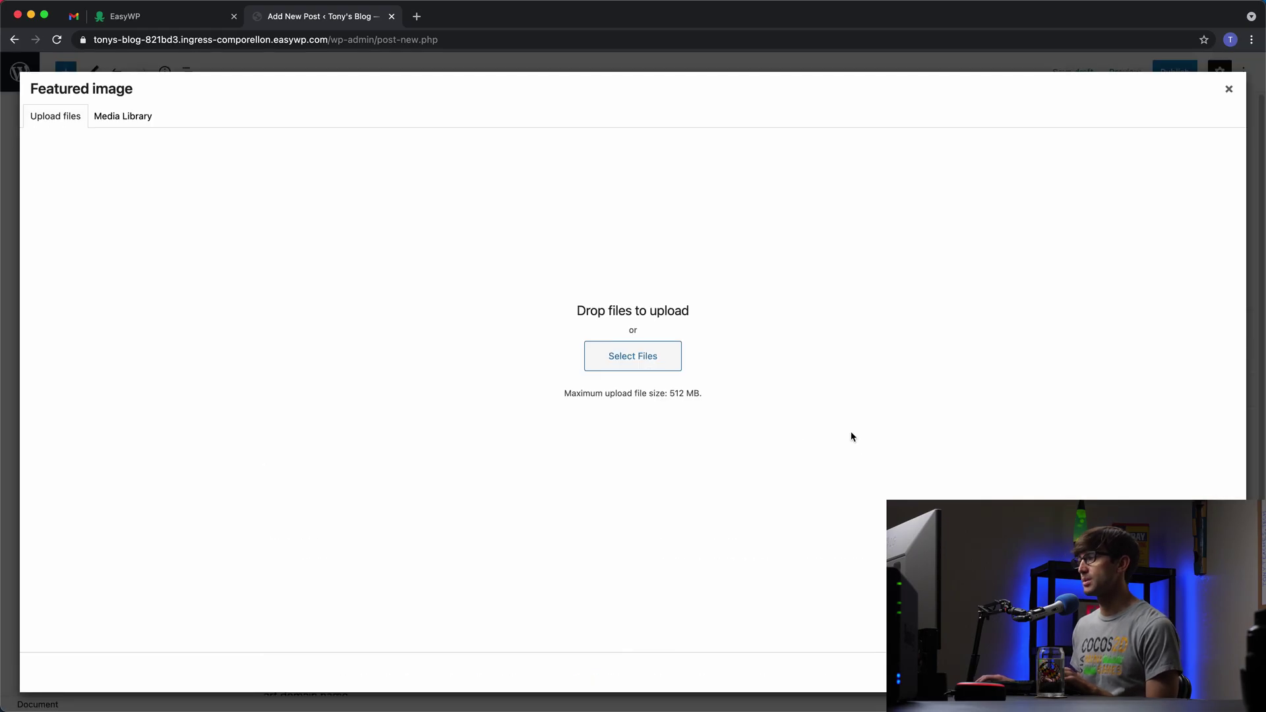
pyautogui.click(656, 359)
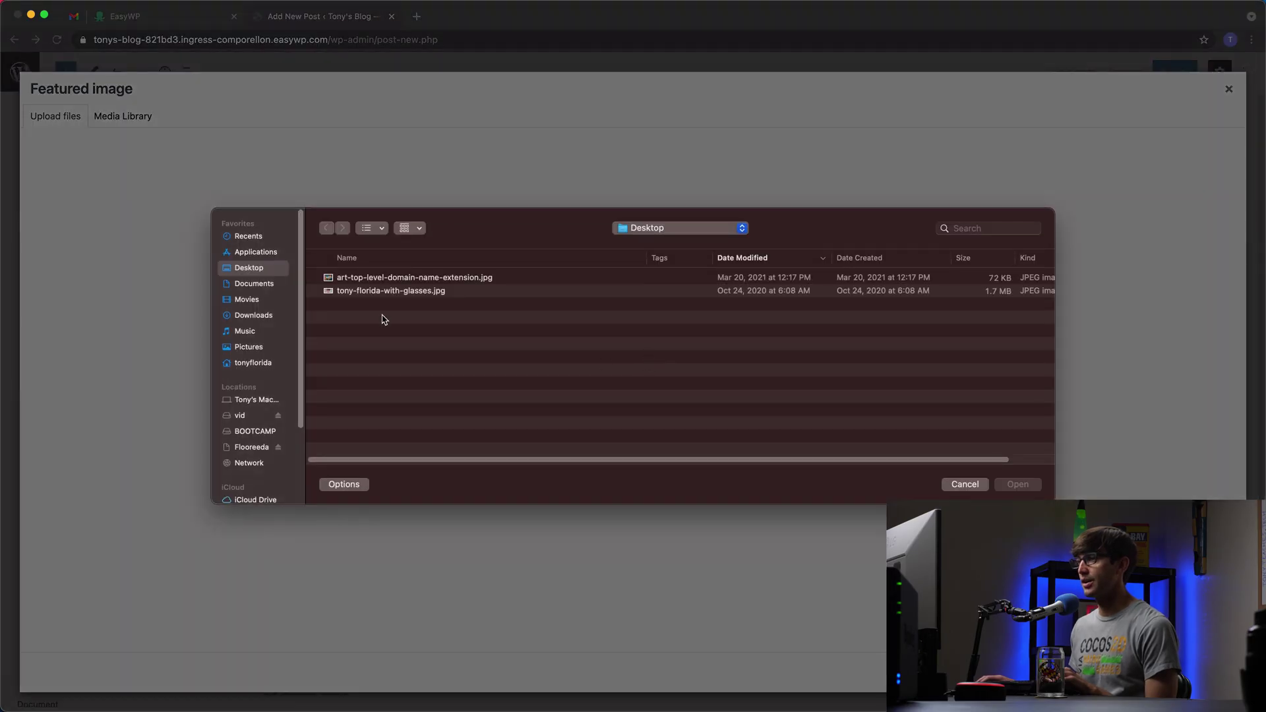
pyautogui.click(387, 279)
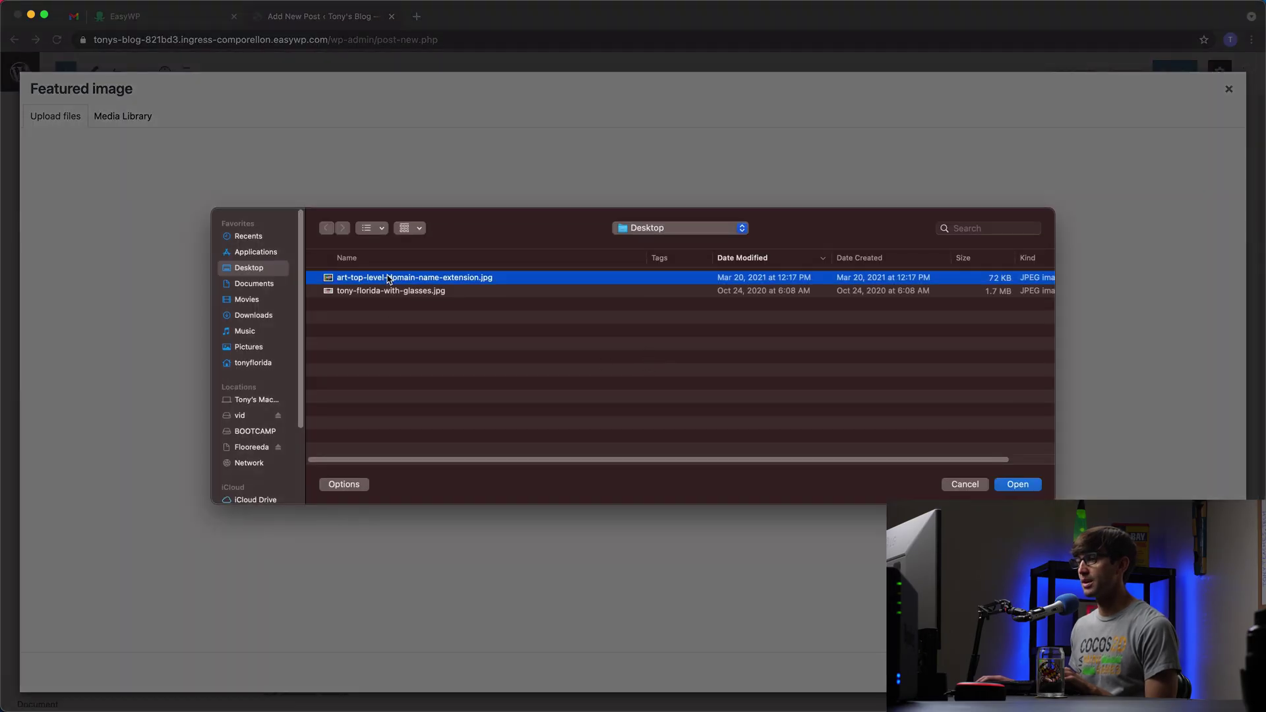
pyautogui.click(1019, 484)
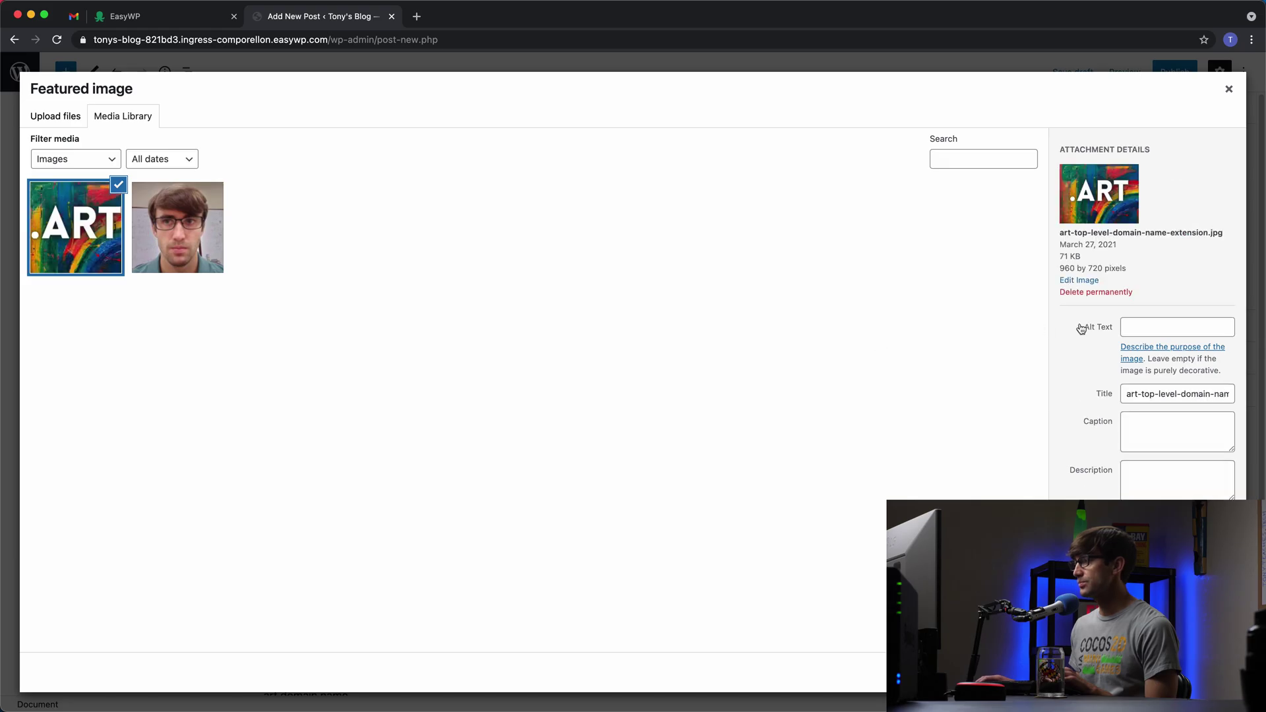
pyautogui.click(1149, 324)
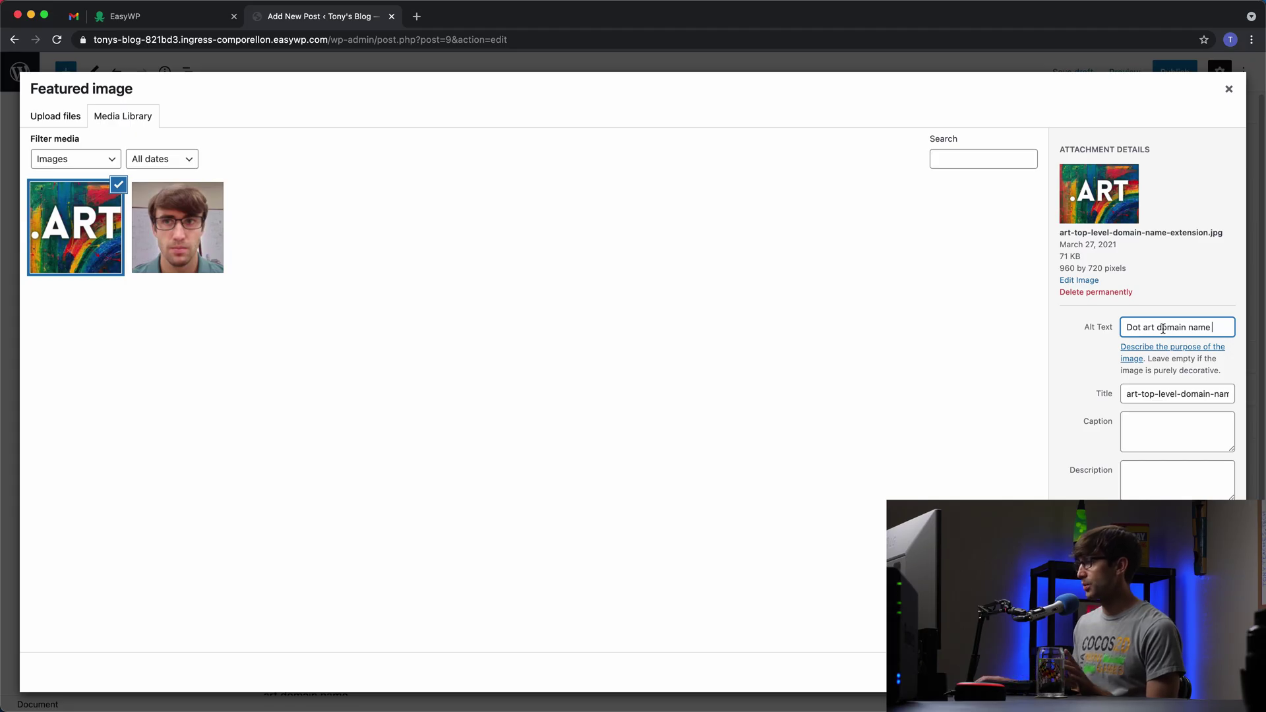
pyautogui.click(1180, 672)
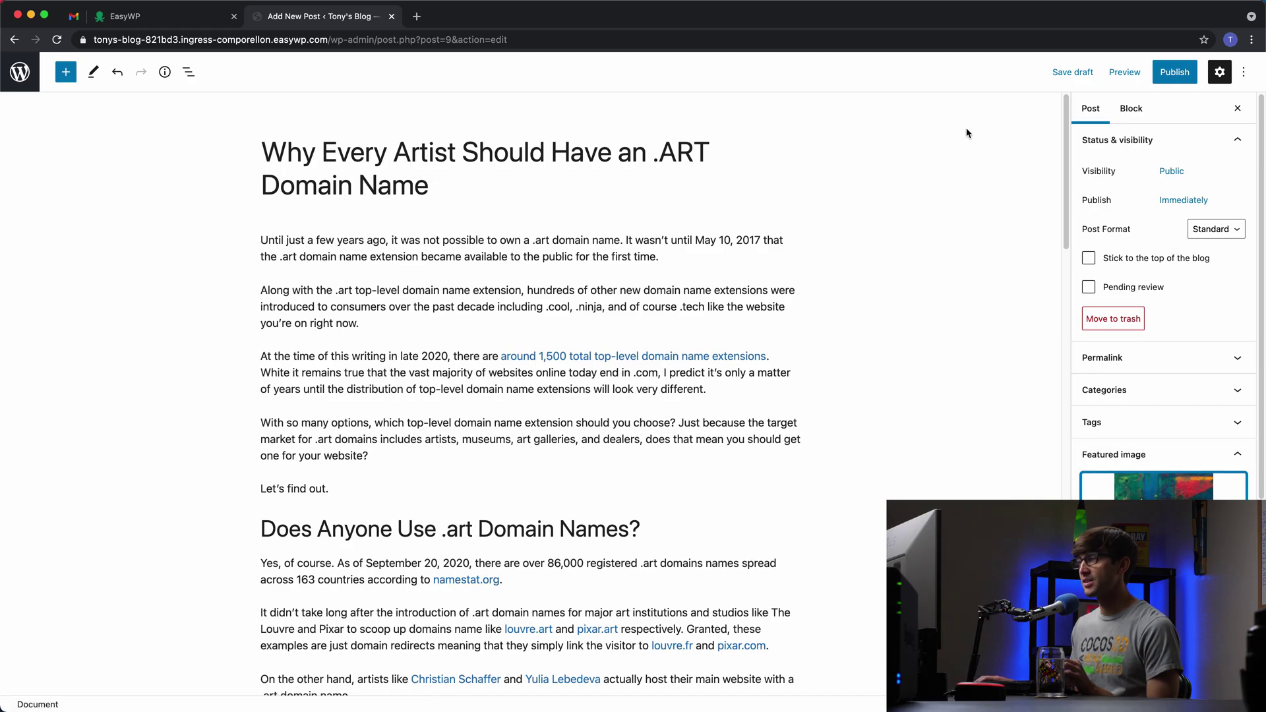
# Publish the .ART domain post, confirming in the pre-publish panel
pyautogui.scroll(-10, 255, 128)
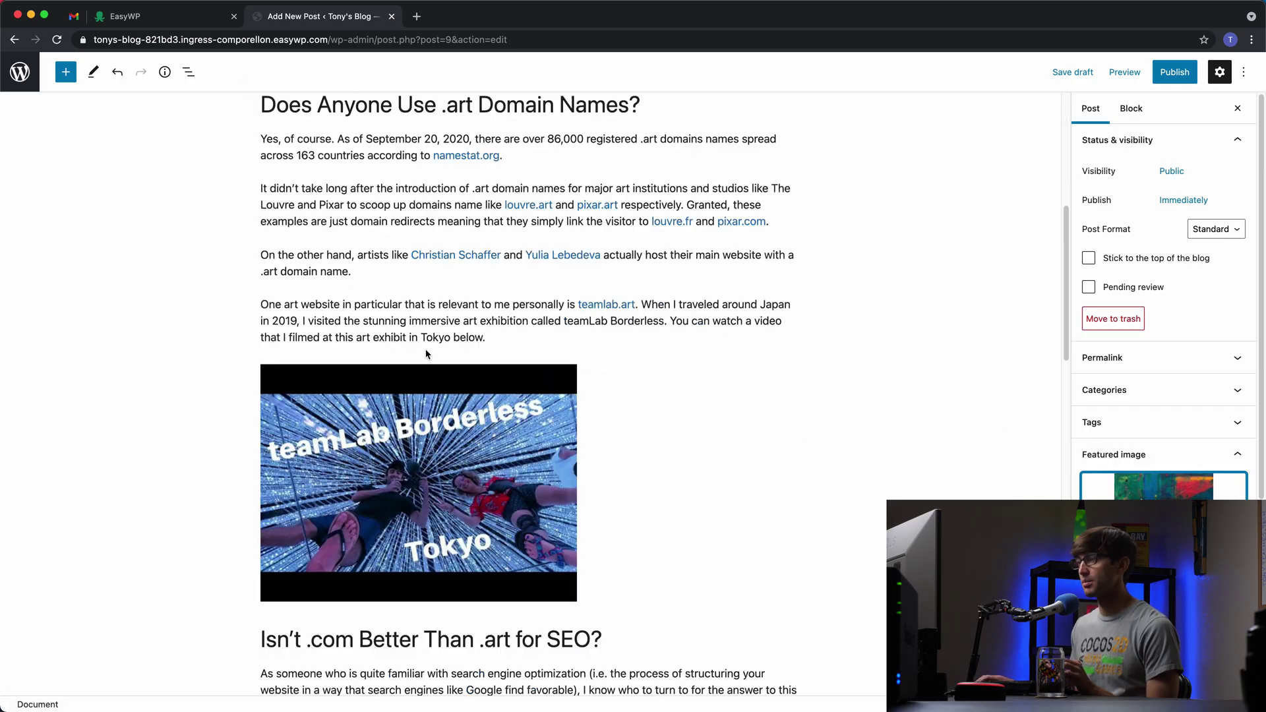
pyautogui.scroll(10, 440, 346)
pyautogui.scroll(1, 440, 346)
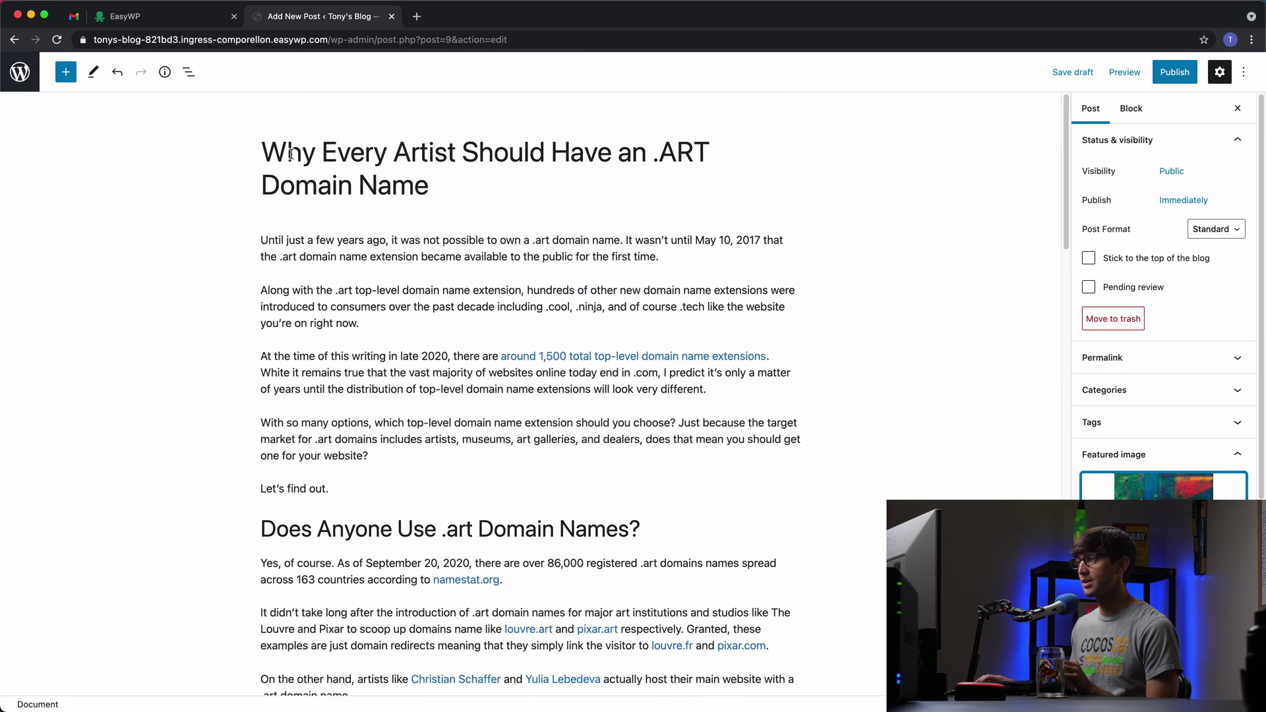
pyautogui.click(1175, 77)
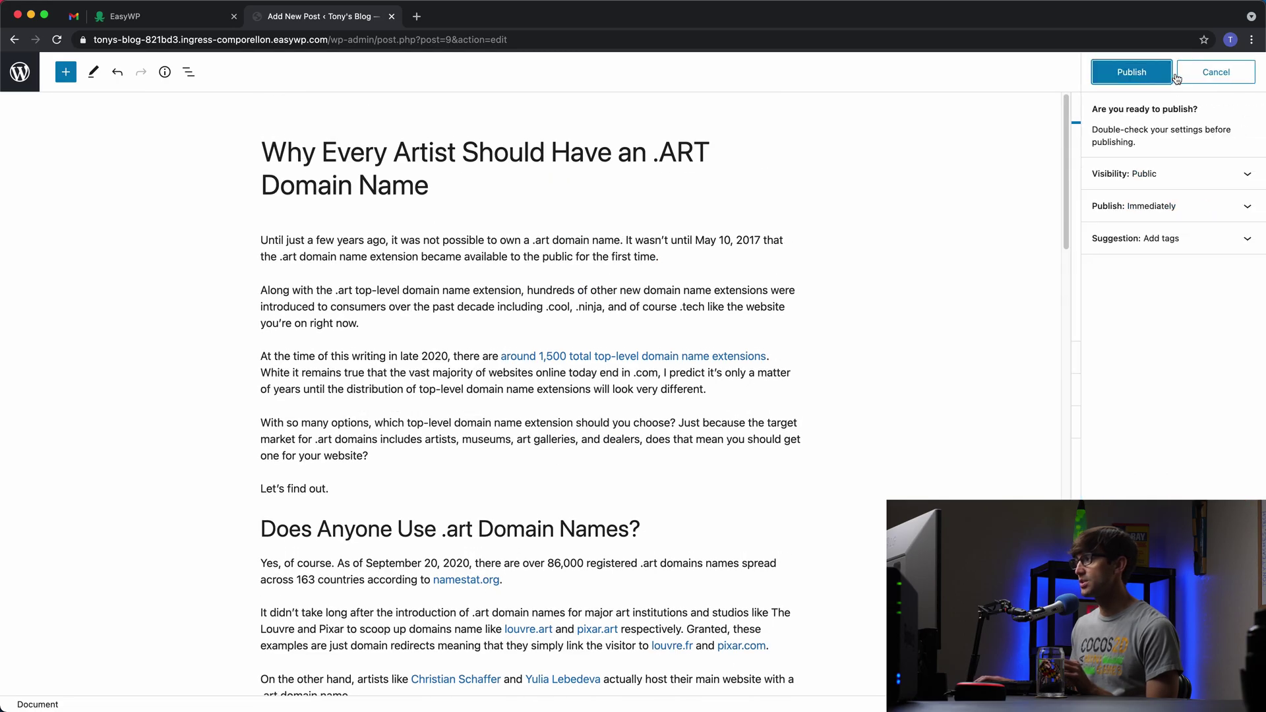
pyautogui.click(1132, 66)
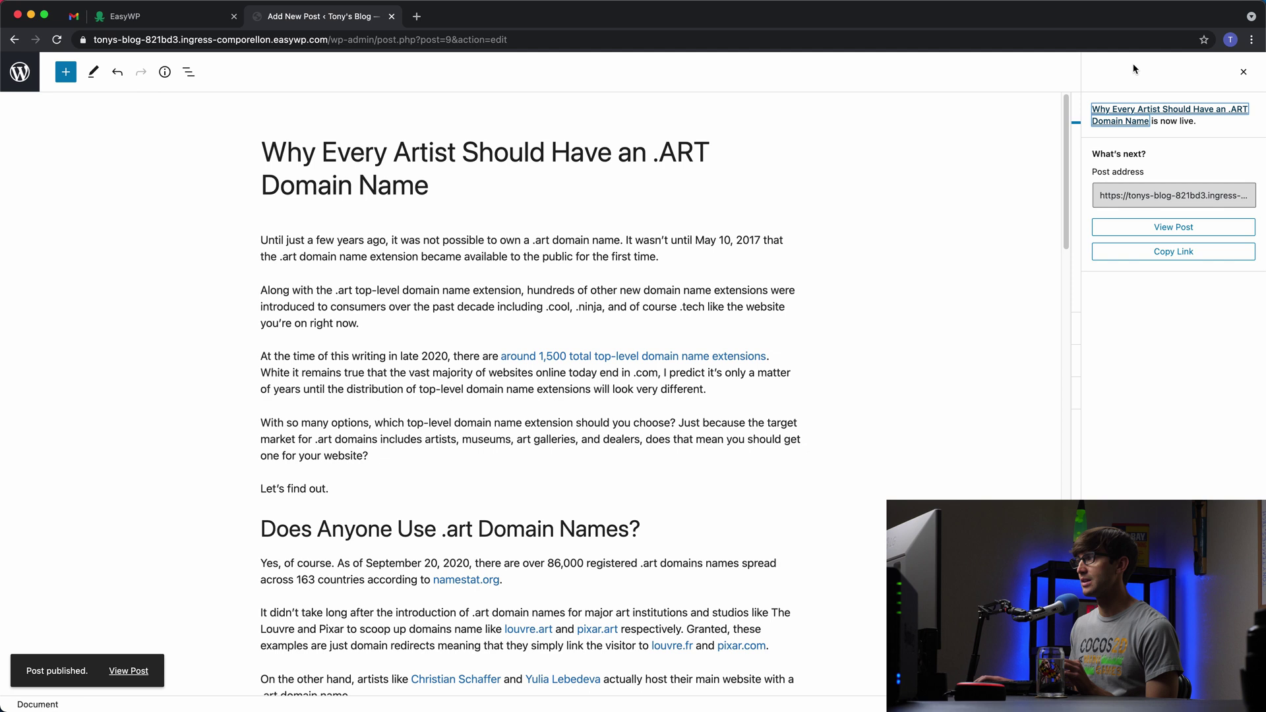
# View the live .ART post, try its comment box, and return to Tony's Blog homepage
pyautogui.click(1192, 228)
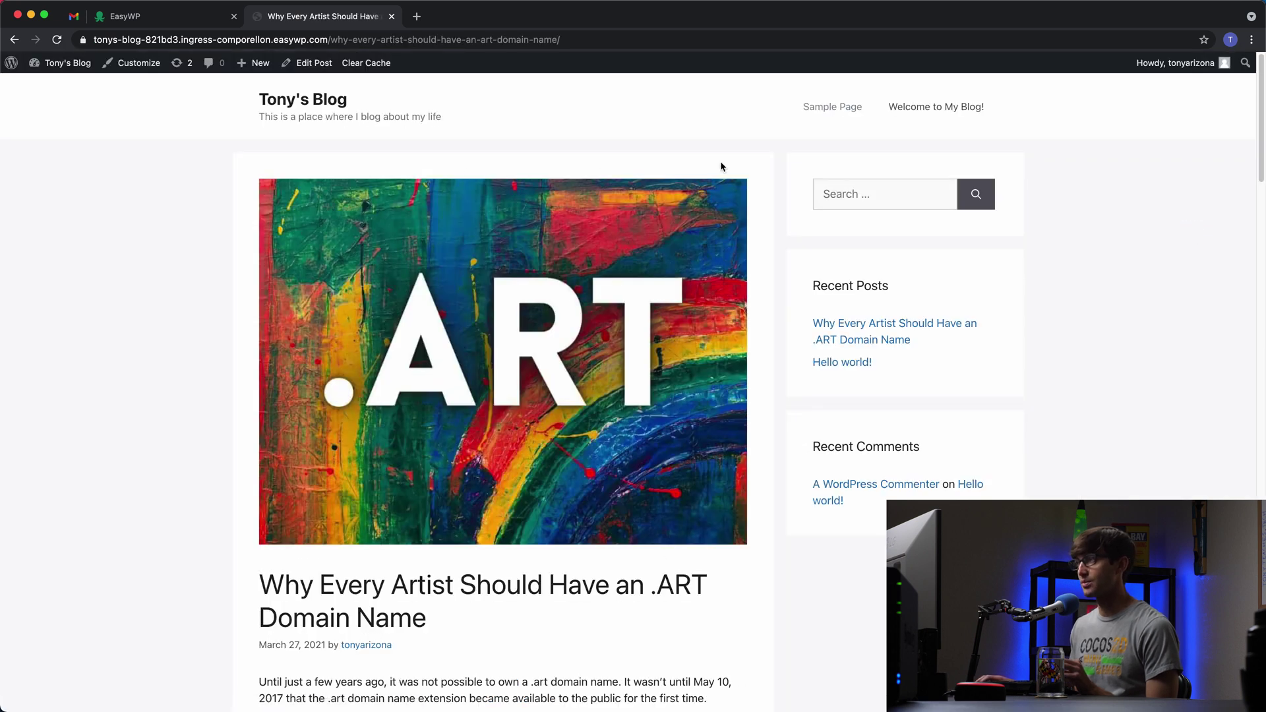
pyautogui.scroll(-10, 406, 572)
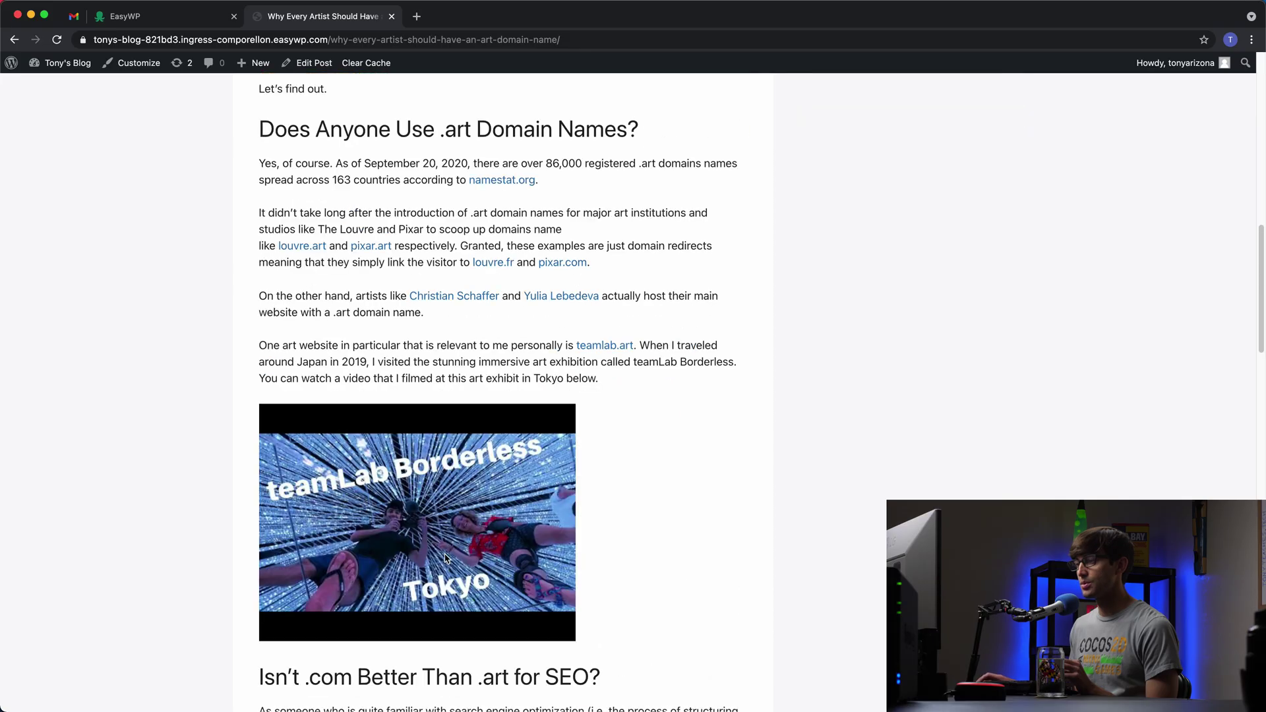
pyautogui.scroll(-20, 445, 559)
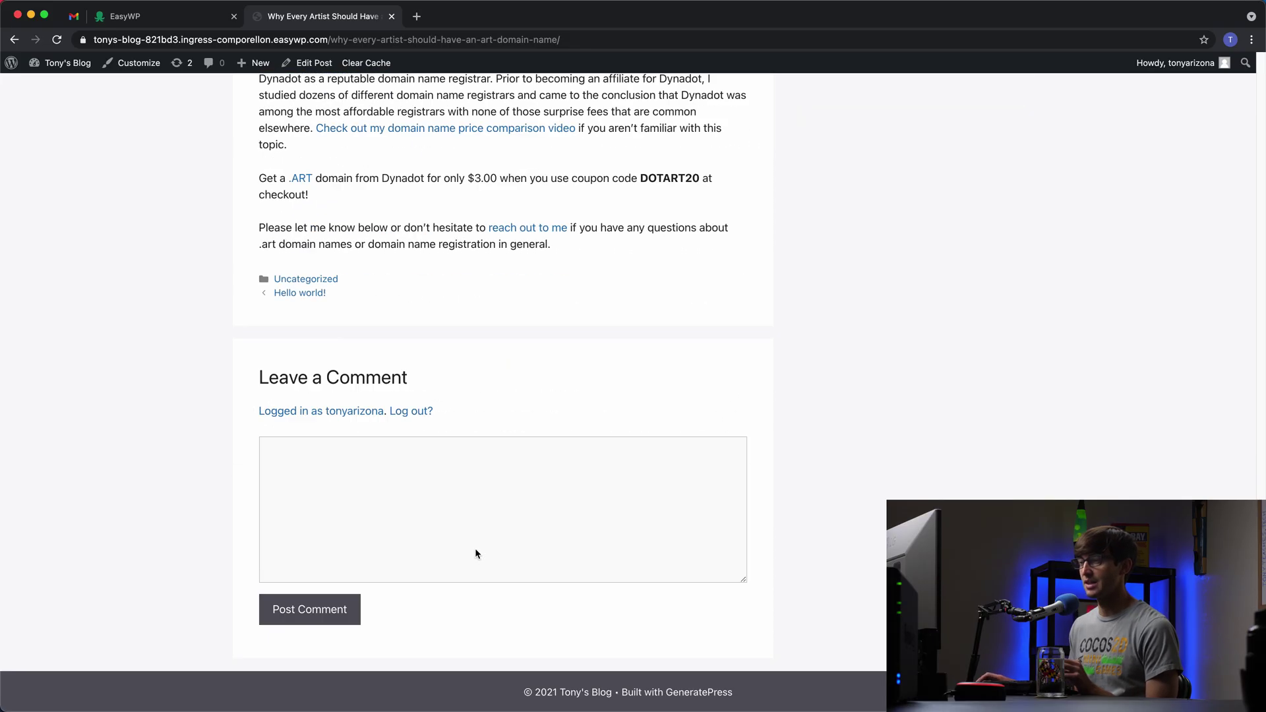
pyautogui.click(333, 461)
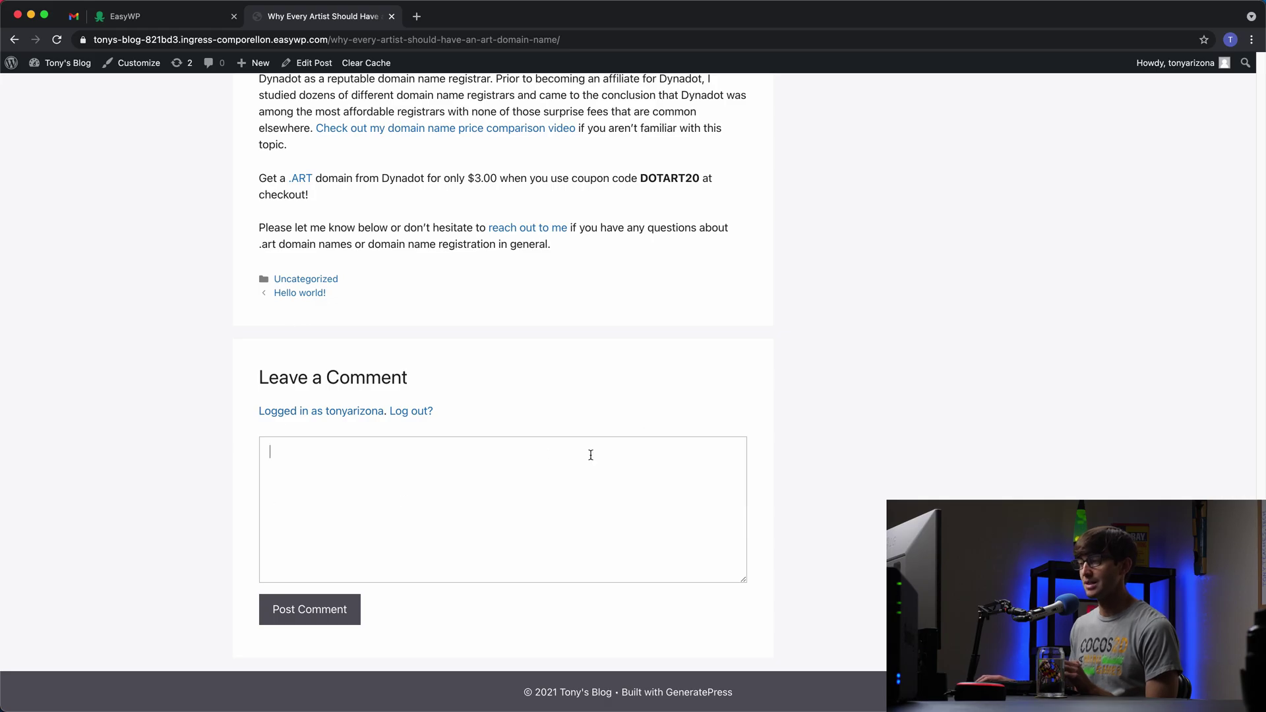
pyautogui.scroll(20, 590, 455)
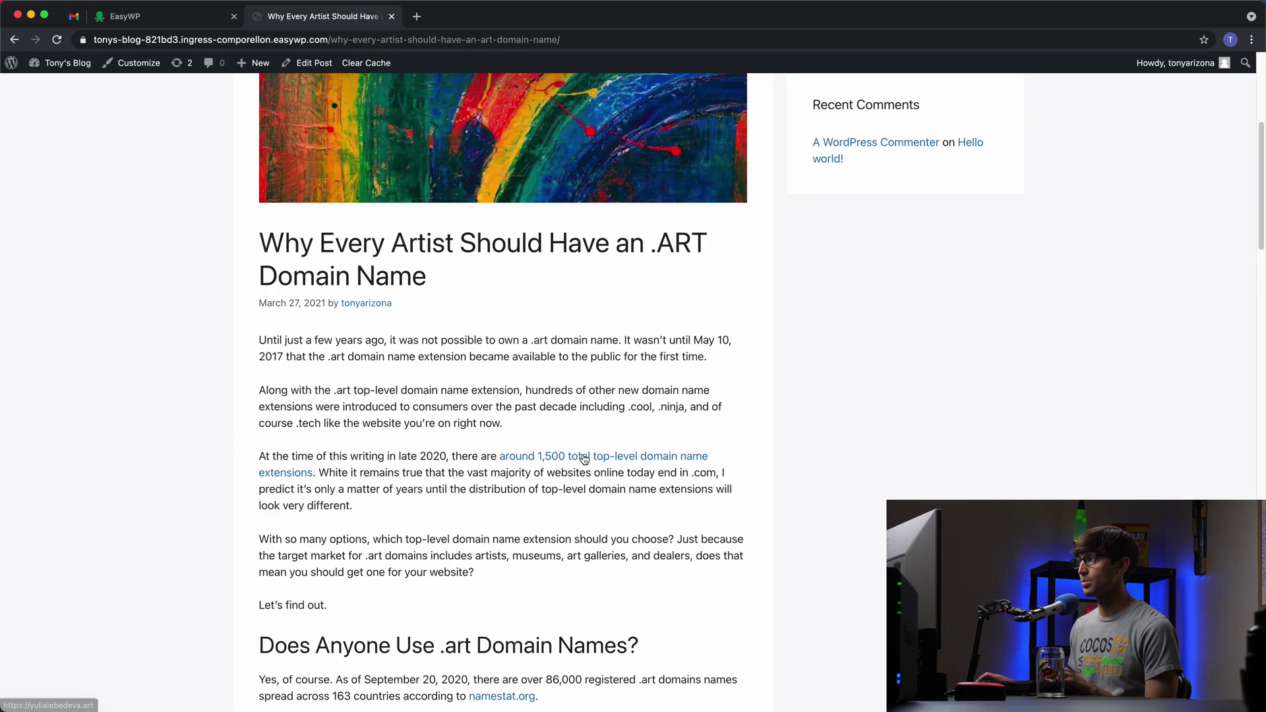
pyautogui.scroll(5, 584, 459)
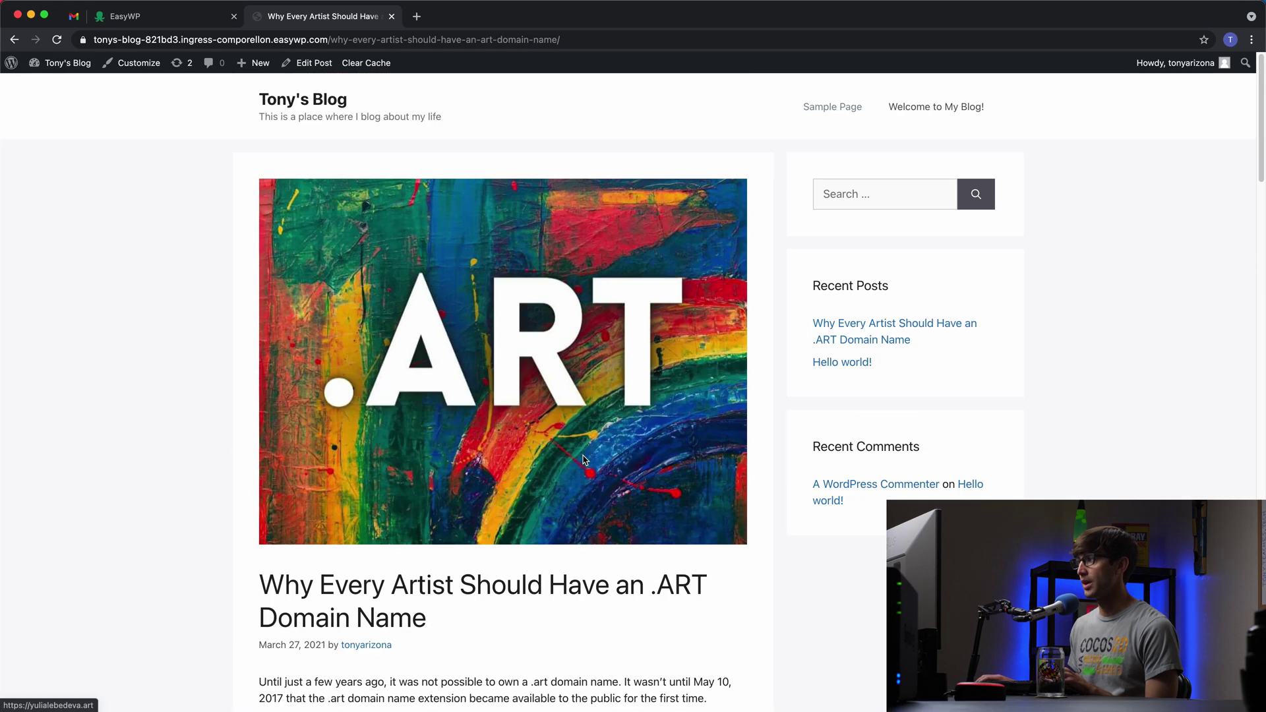
pyautogui.click(283, 104)
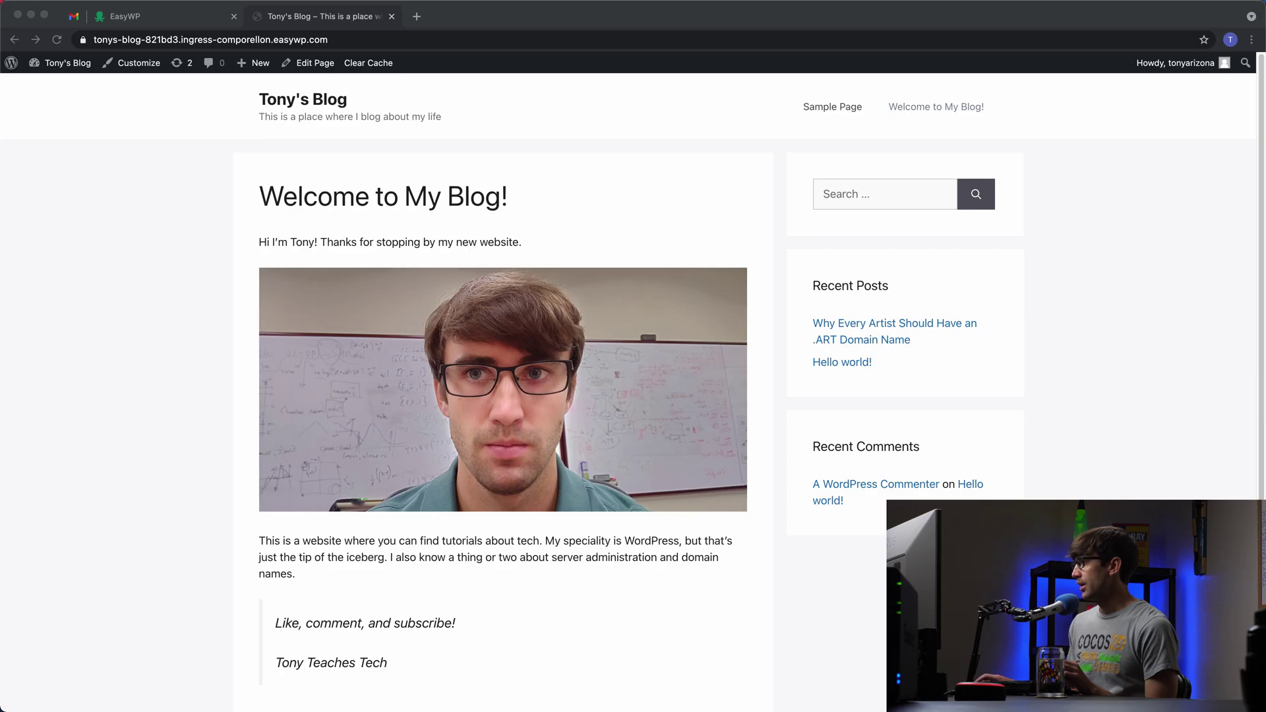
# Go from the site to the dashboard's Plugins > Add New page
pyautogui.click(341, 243)
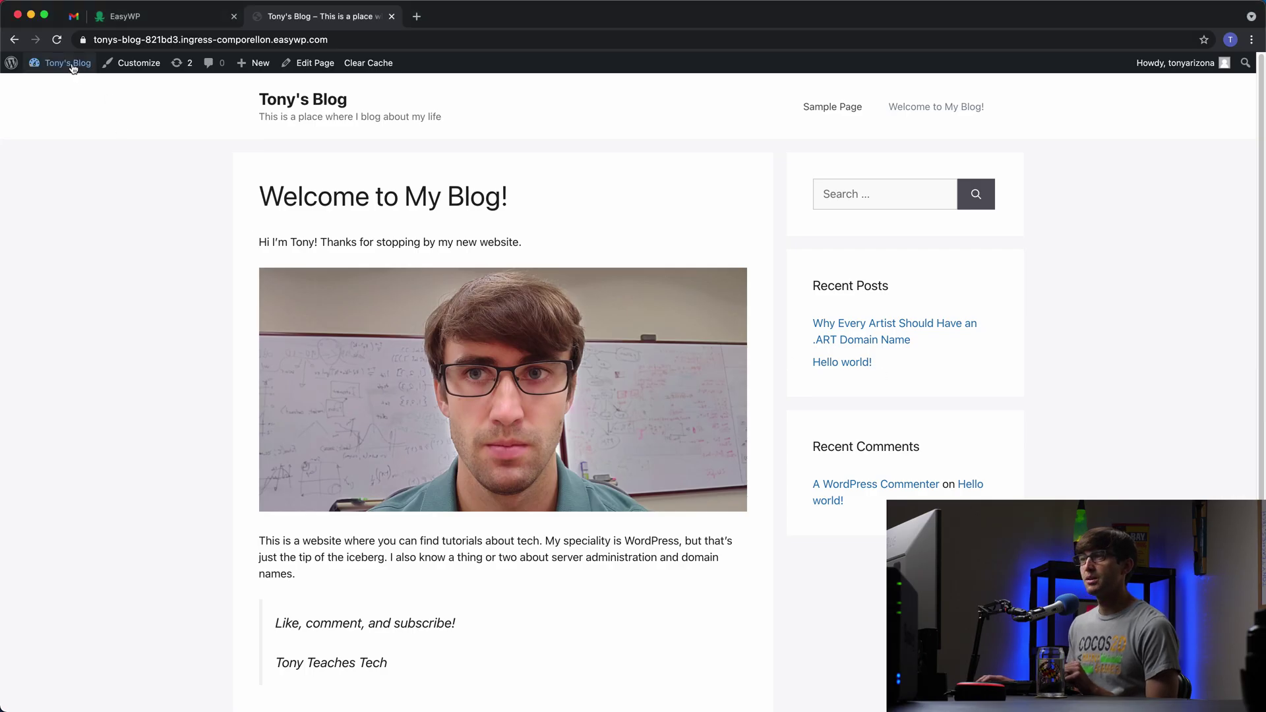
pyautogui.moveTo(62, 63)
pyautogui.click(71, 91)
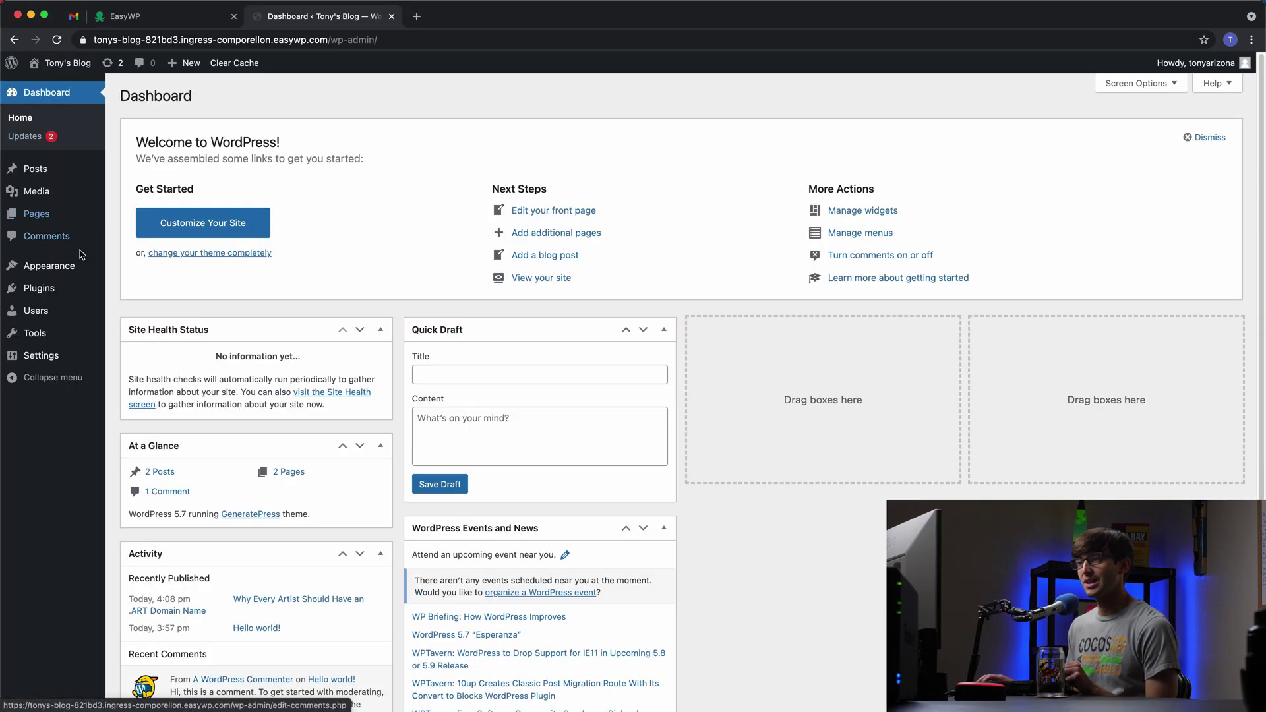
pyautogui.moveTo(78, 293)
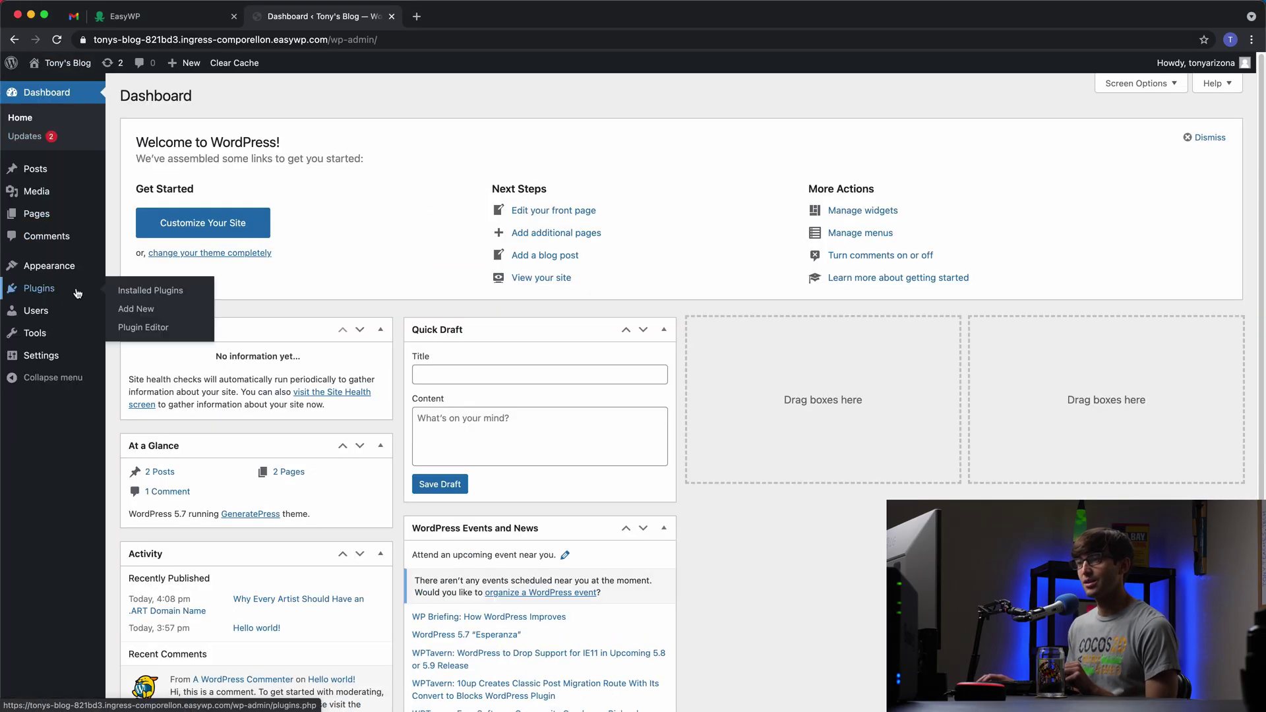
pyautogui.click(182, 291)
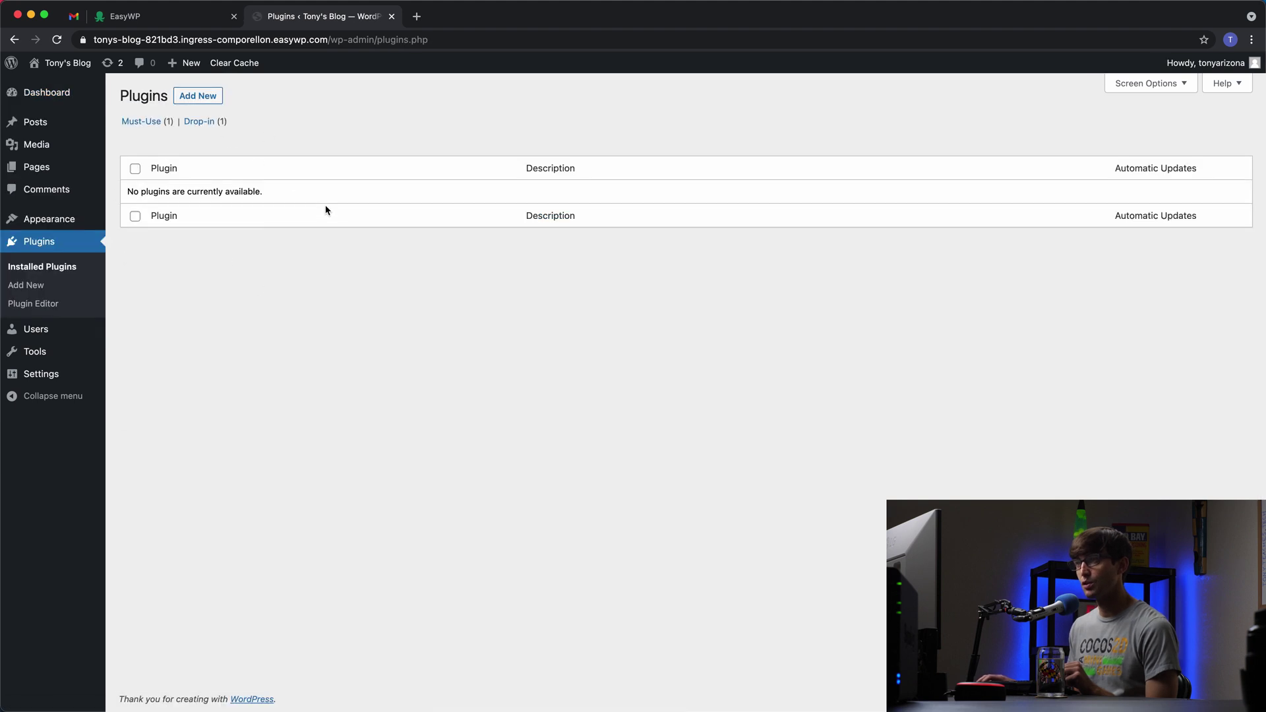
pyautogui.click(199, 94)
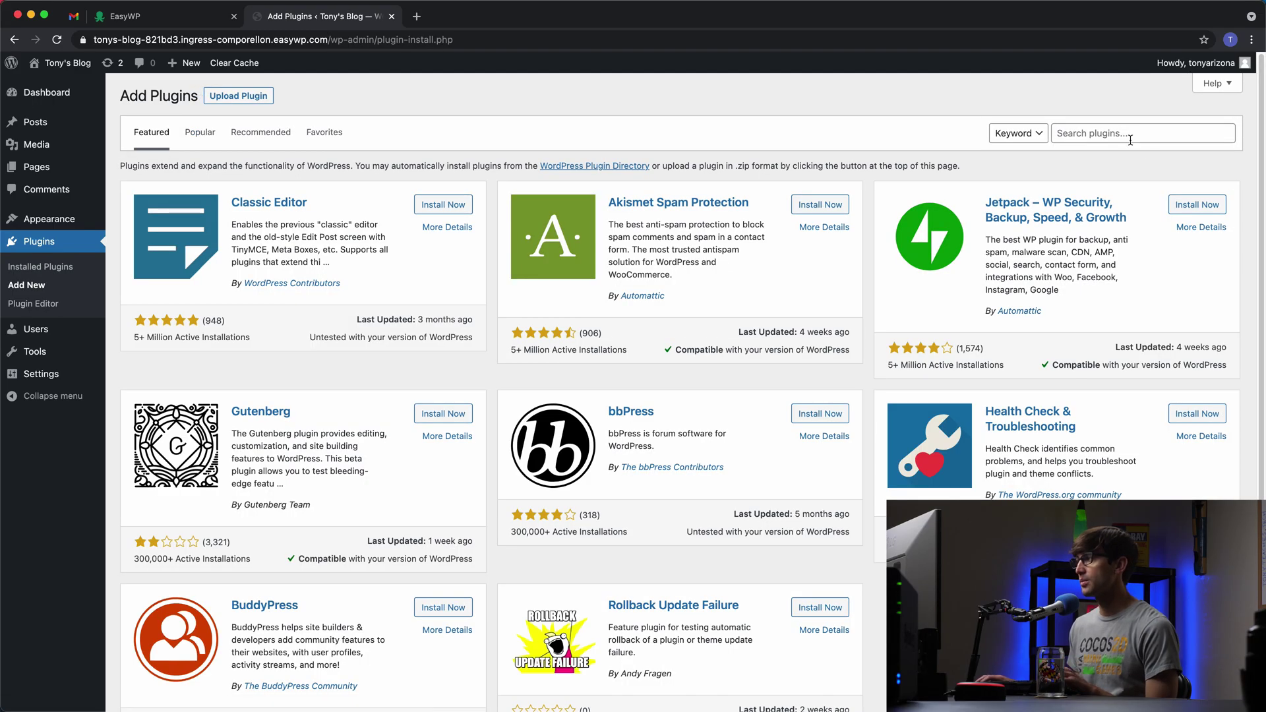
# Search for the Yoast SEO plugin, then install and activate it
pyautogui.click(1130, 140)
pyautogui.write('y')
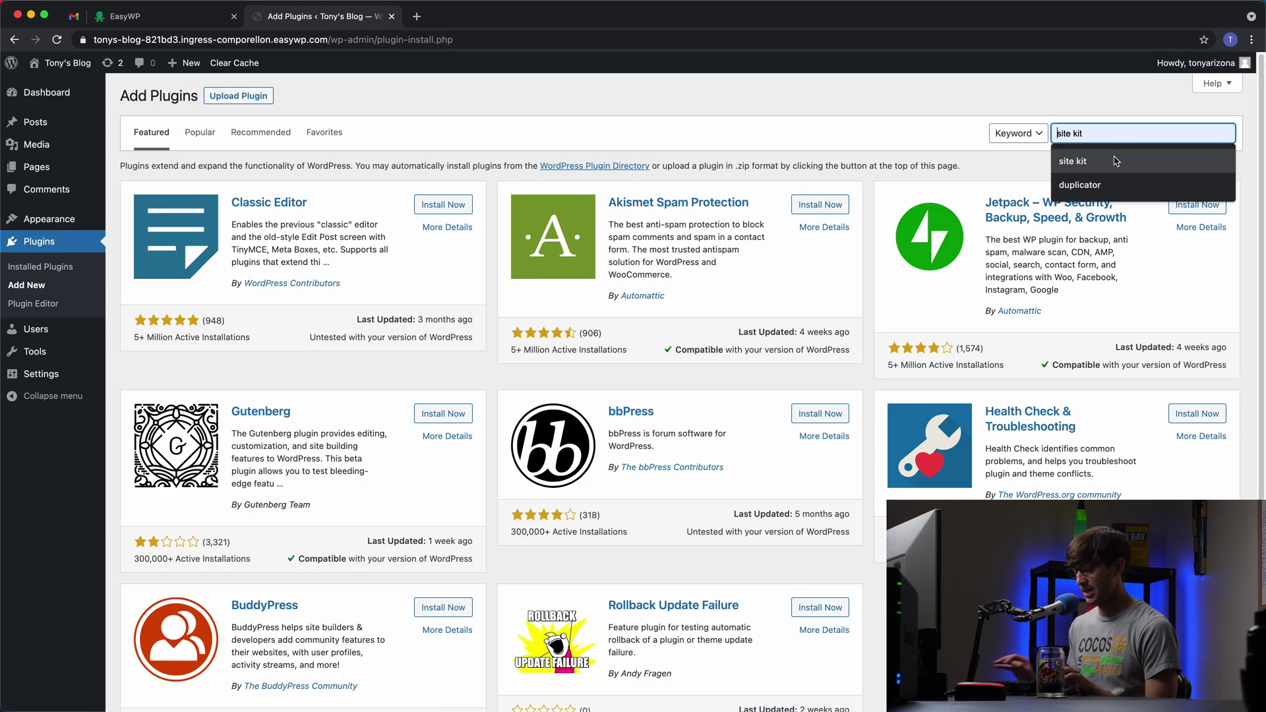
pyautogui.write('ioas')
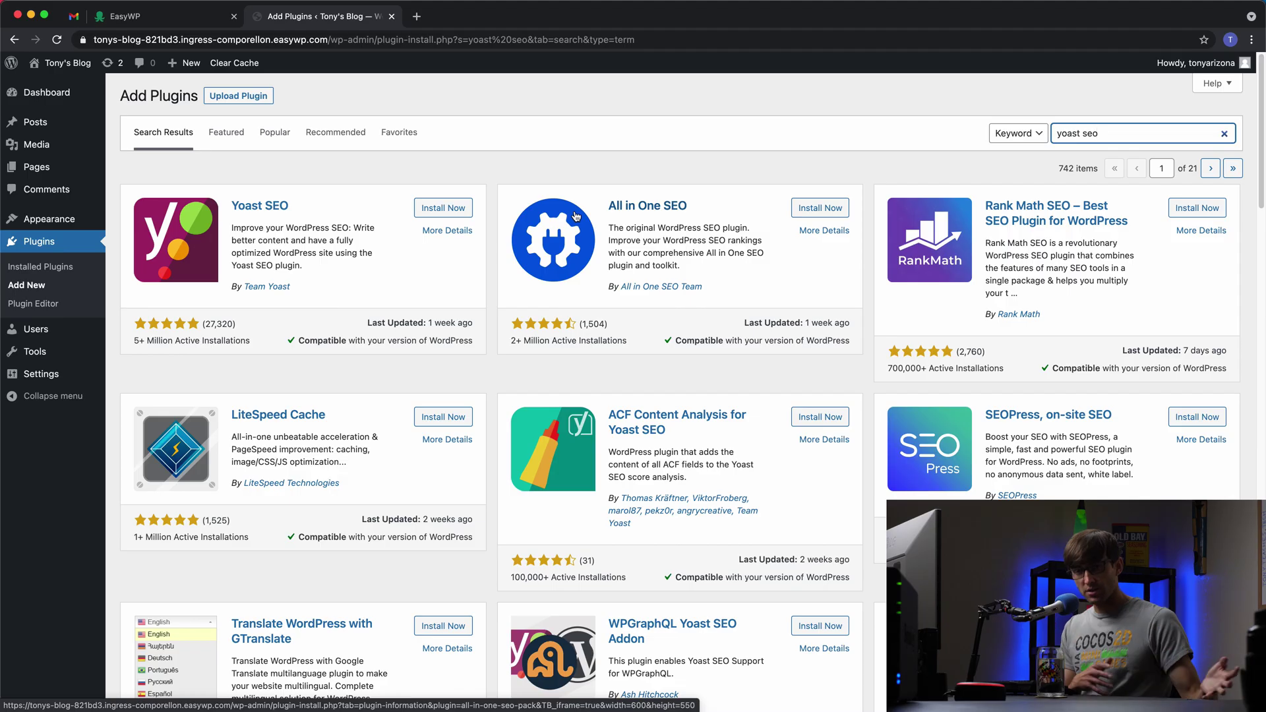
pyautogui.click(467, 210)
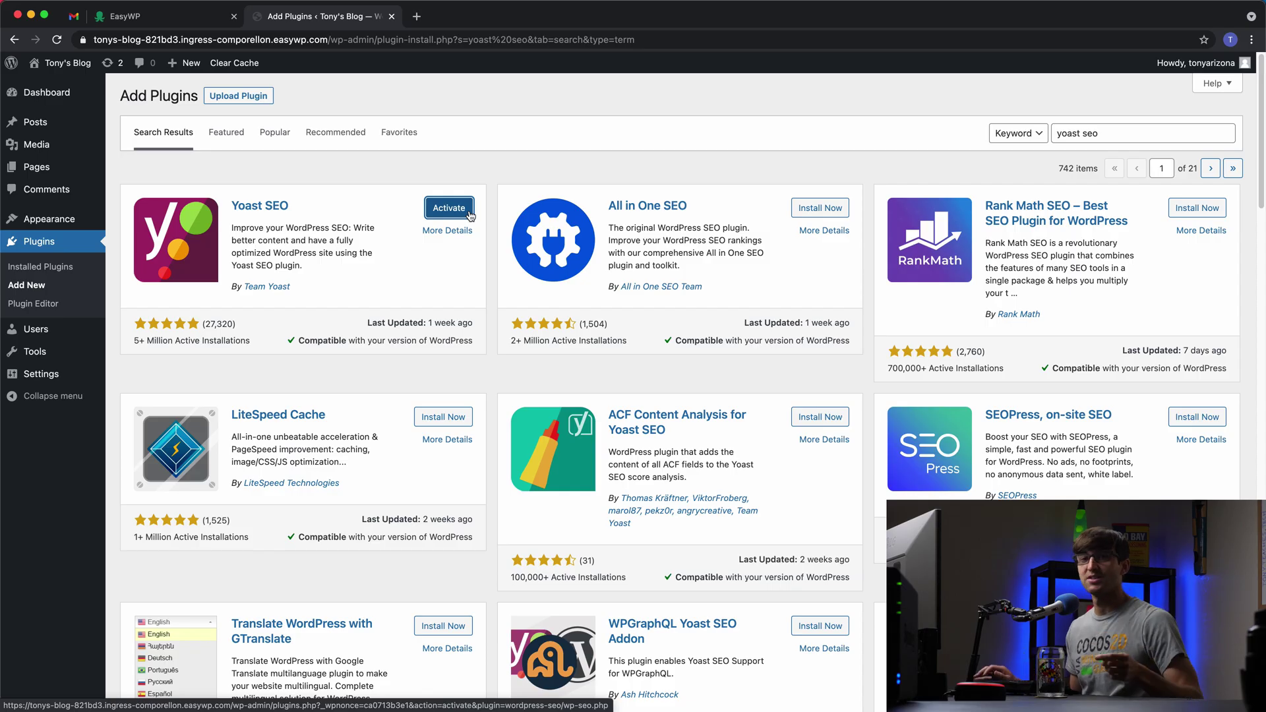
pyautogui.click(470, 215)
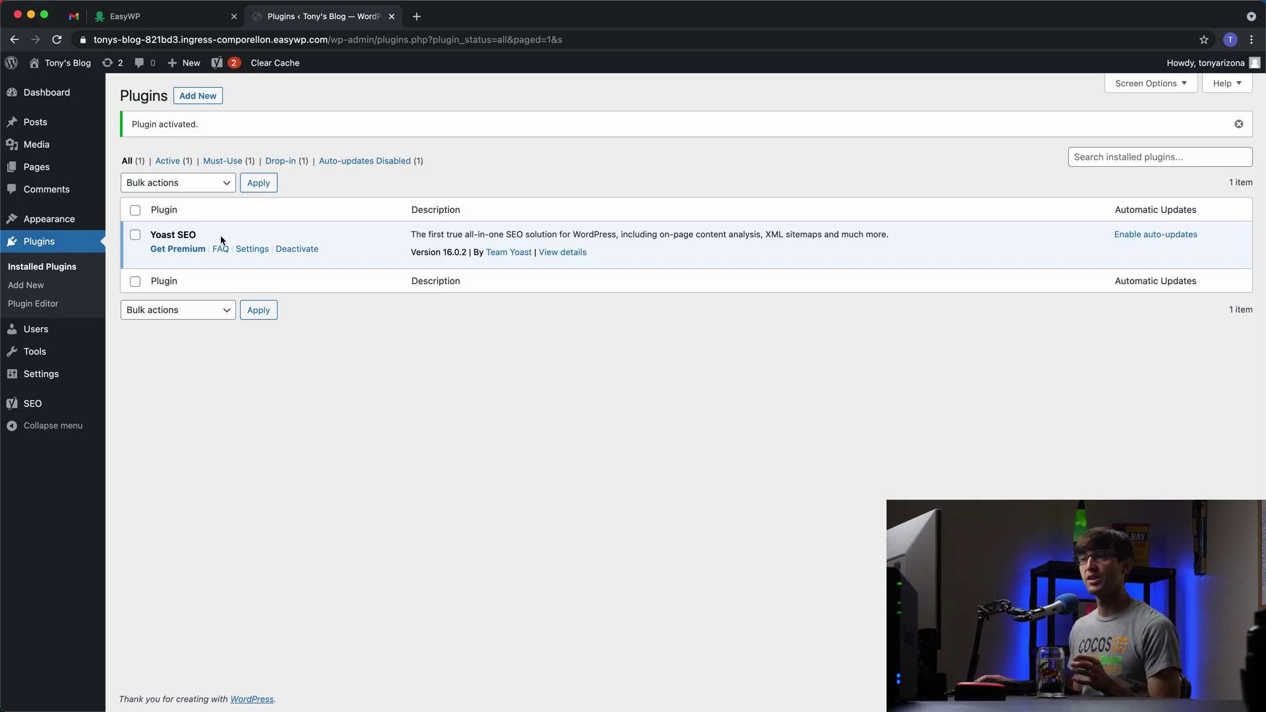
pyautogui.click(60, 123)
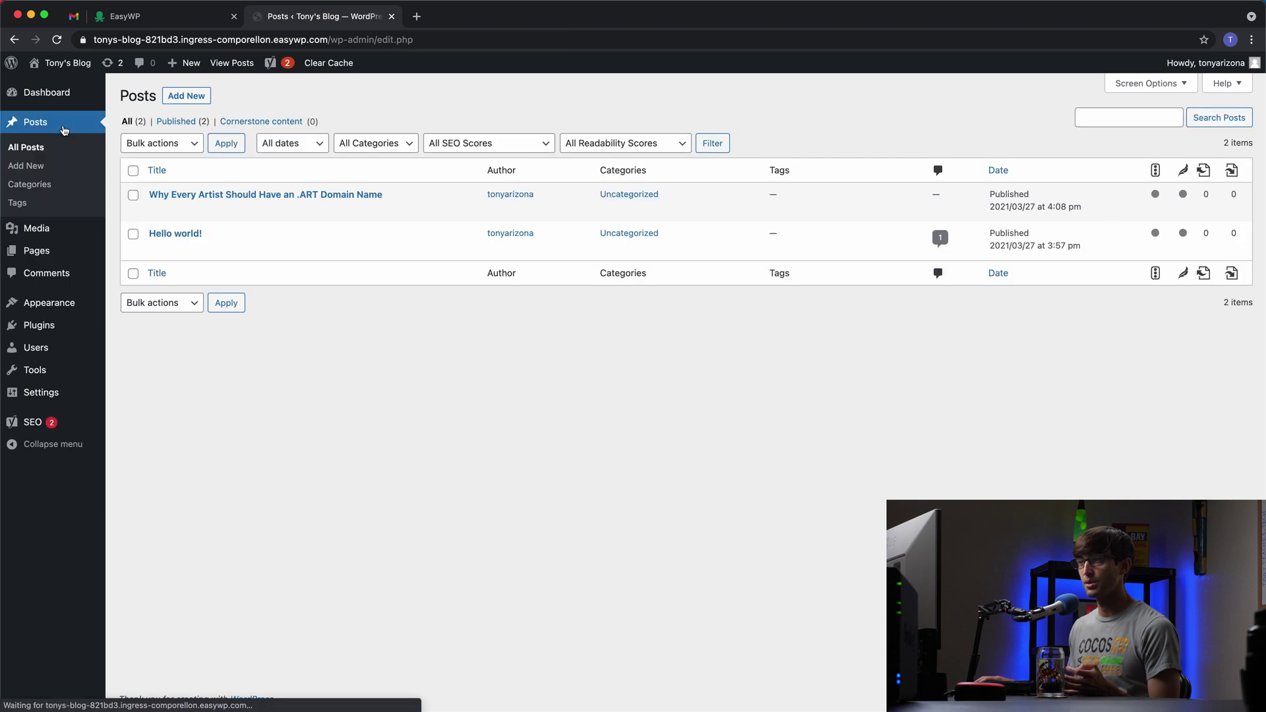
pyautogui.click(154, 210)
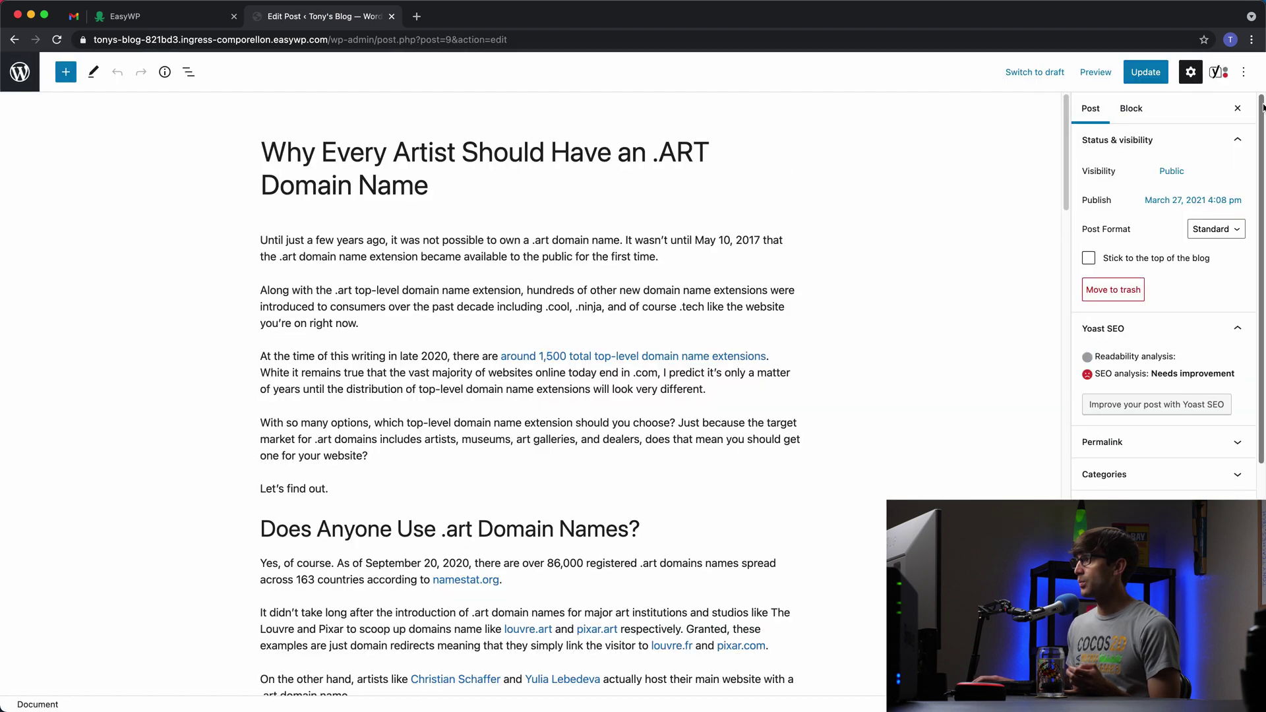
pyautogui.scroll(-1, 1261, 112)
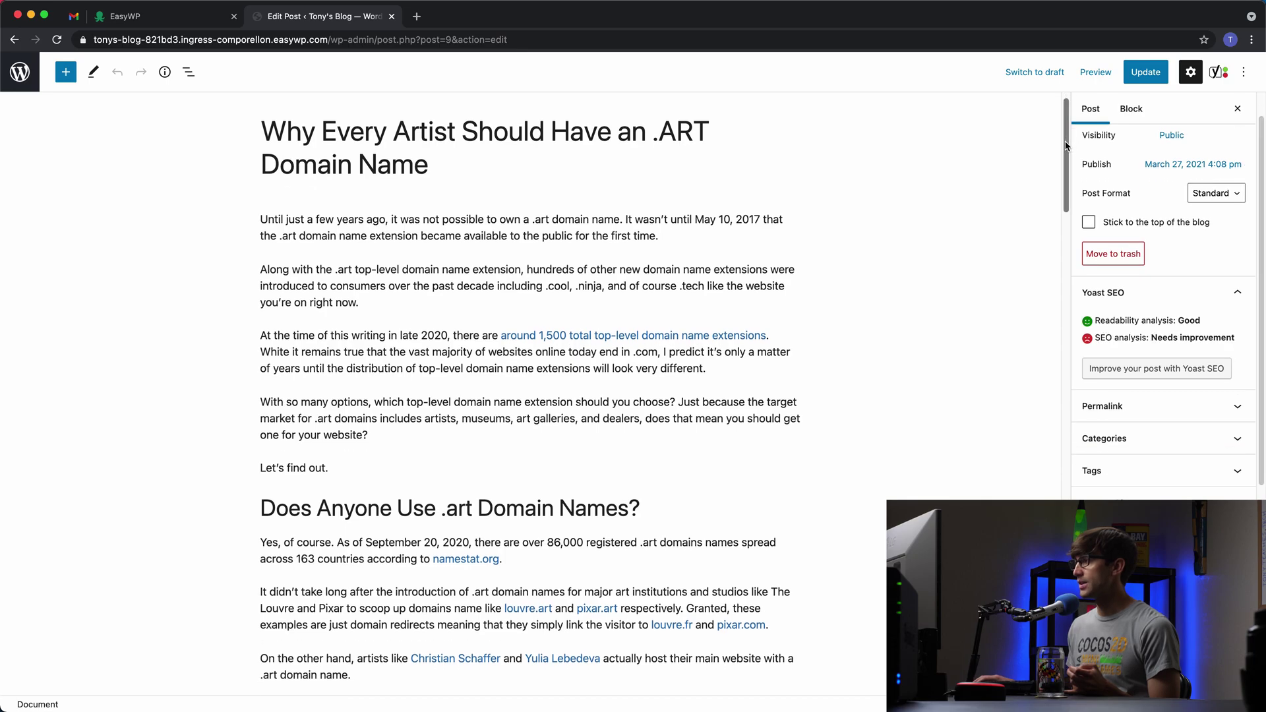
pyautogui.scroll(-3, 1048, 197)
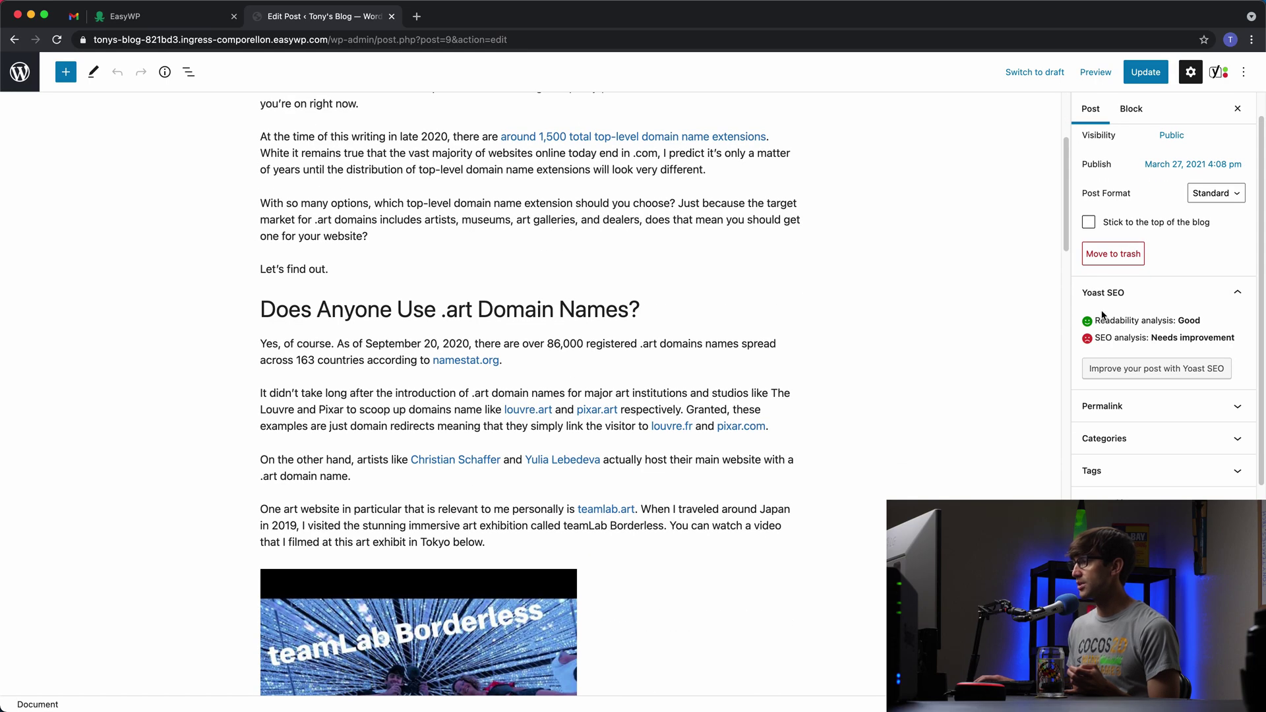
pyautogui.moveTo(1100, 320); pyautogui.dragTo(1171, 318)
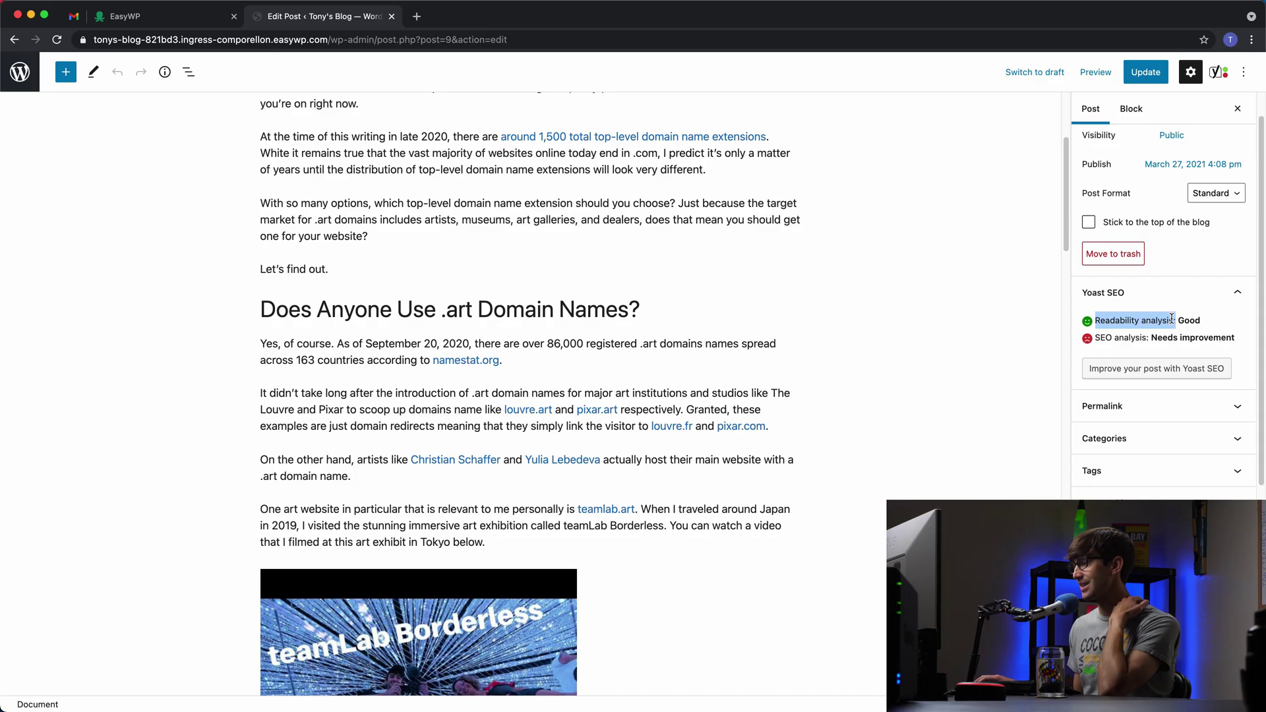
pyautogui.moveTo(1092, 338); pyautogui.dragTo(1194, 341)
pyautogui.moveTo(1066, 254); pyautogui.dragTo(1066, 525)
pyautogui.scroll(-10, 208, 394)
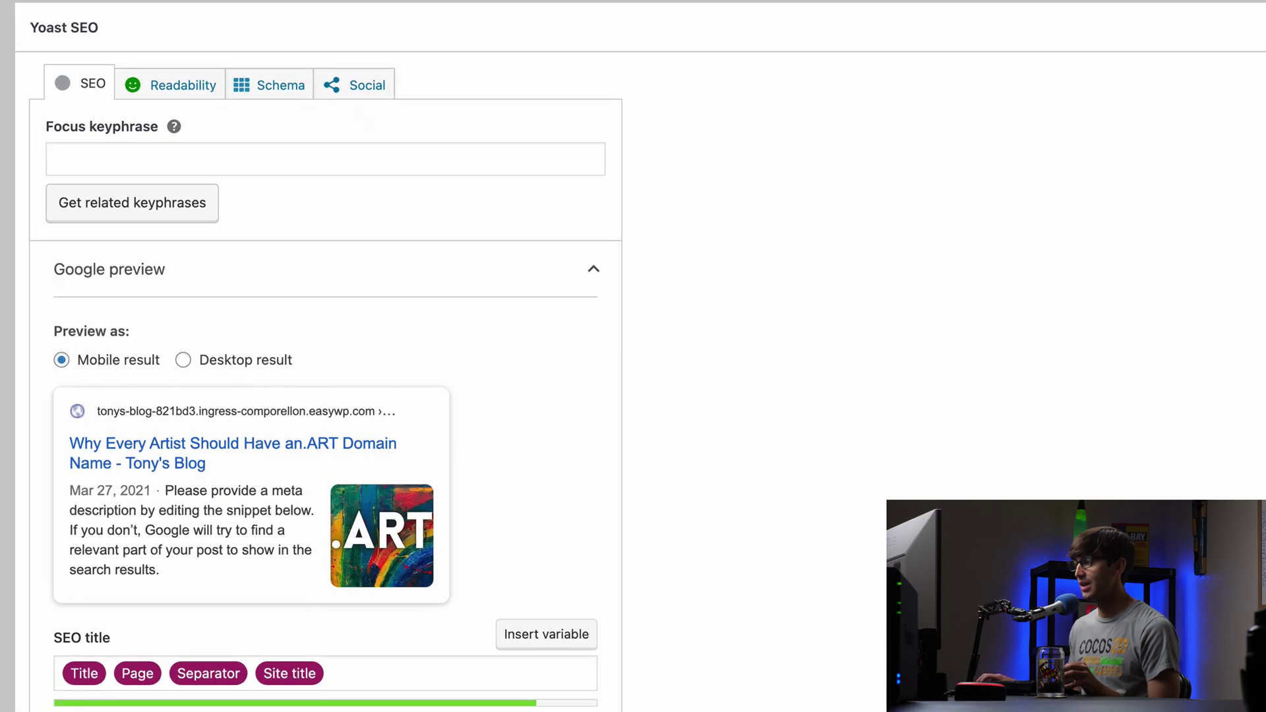
pyautogui.scroll(-5, 160, 232)
pyautogui.scroll(6, 160, 233)
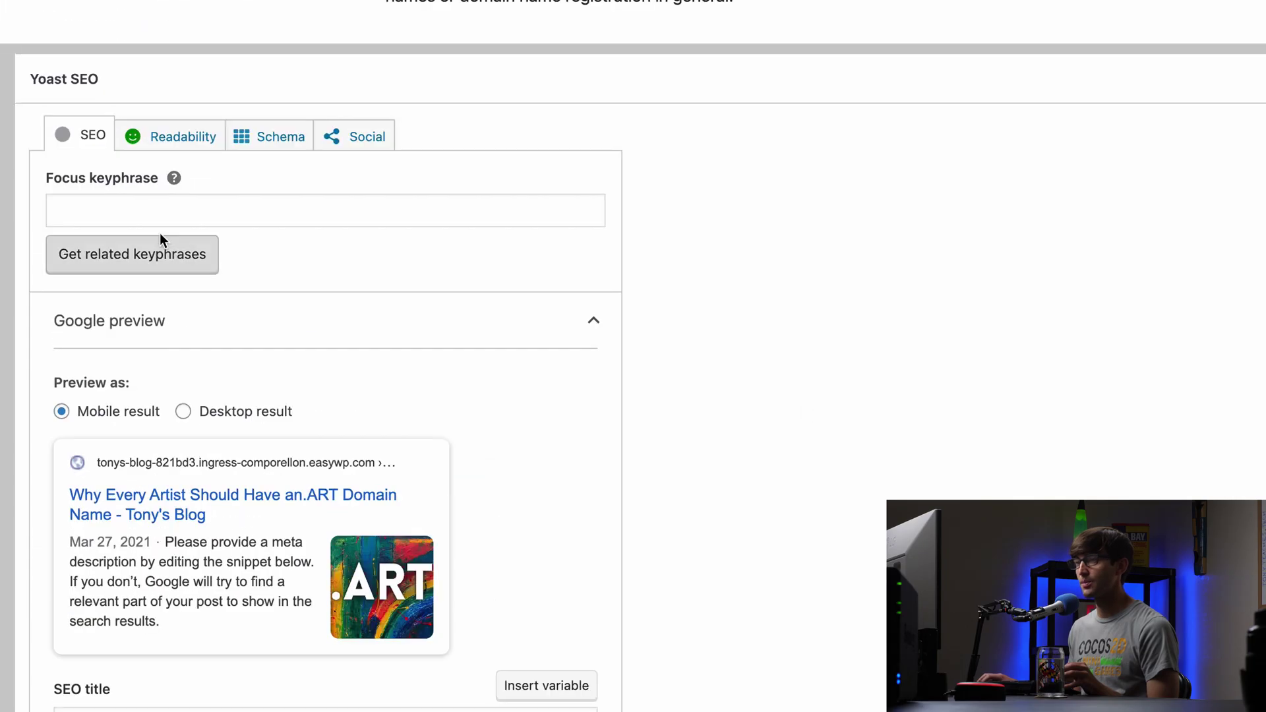
pyautogui.click(163, 126)
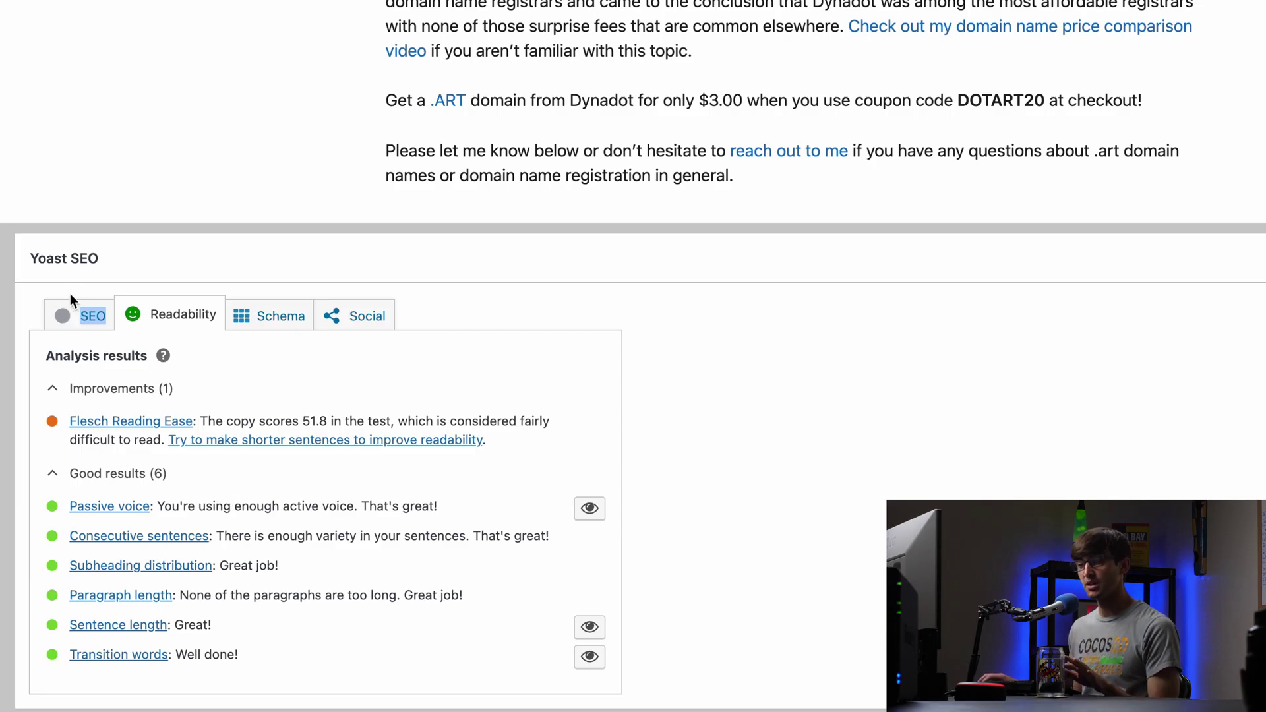
pyautogui.click(61, 314)
pyautogui.scroll(-1, 331, 428)
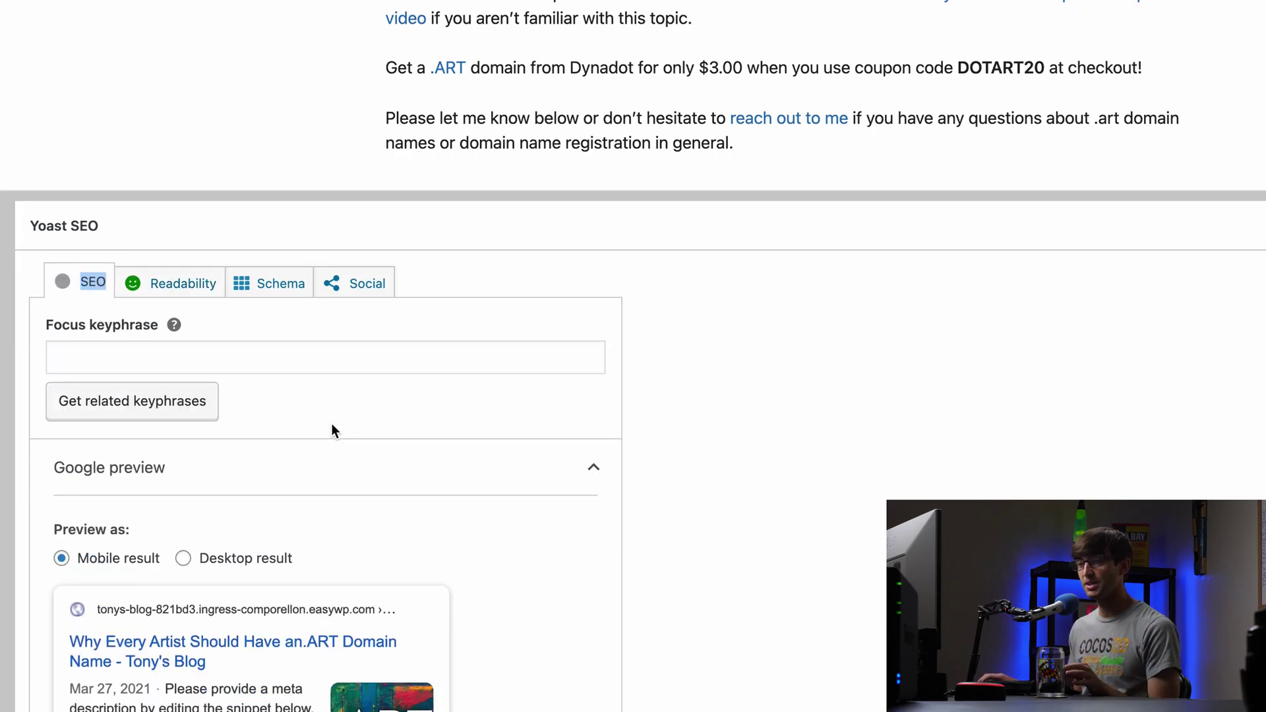
pyautogui.scroll(-4, 331, 429)
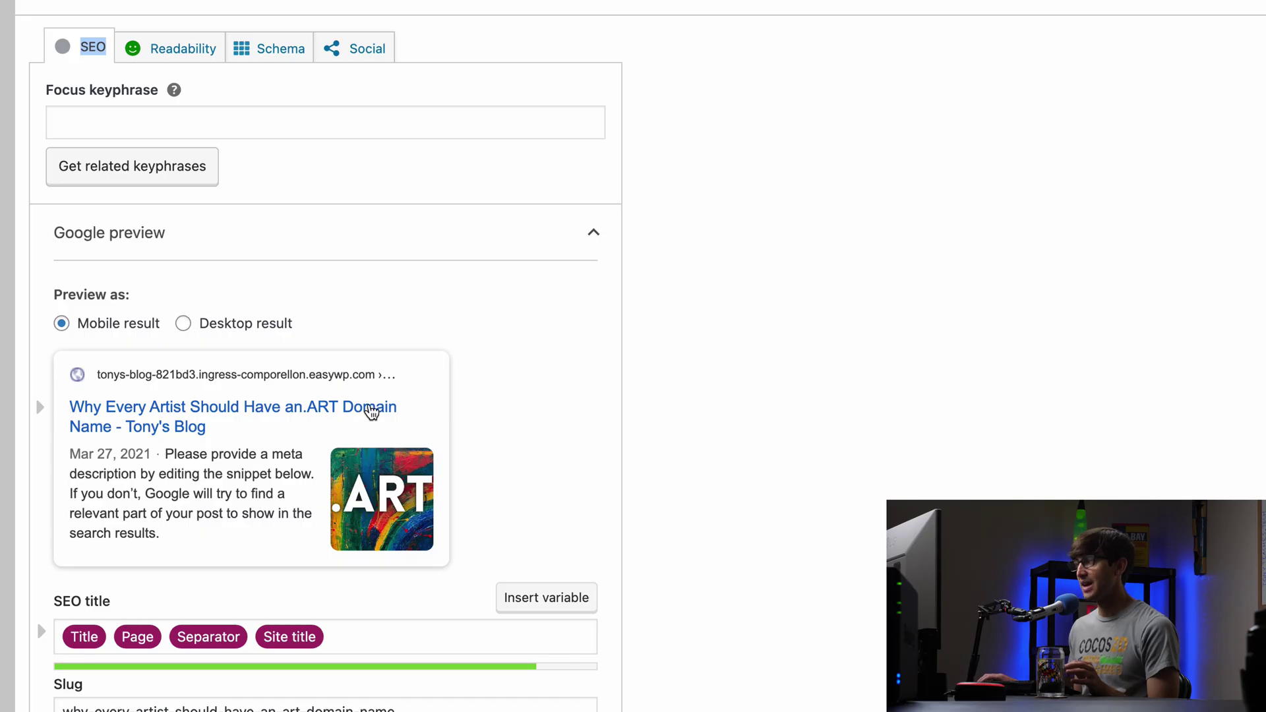
pyautogui.click(195, 127)
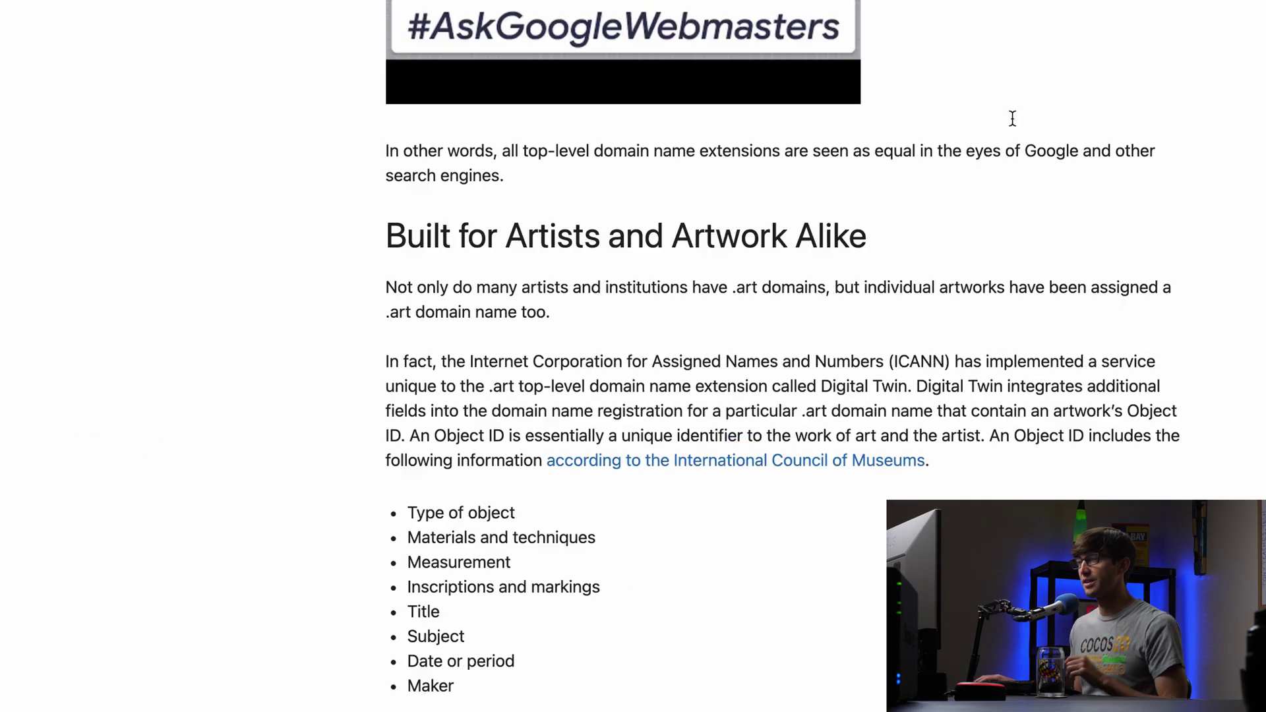
pyautogui.scroll(10, 1009, 119)
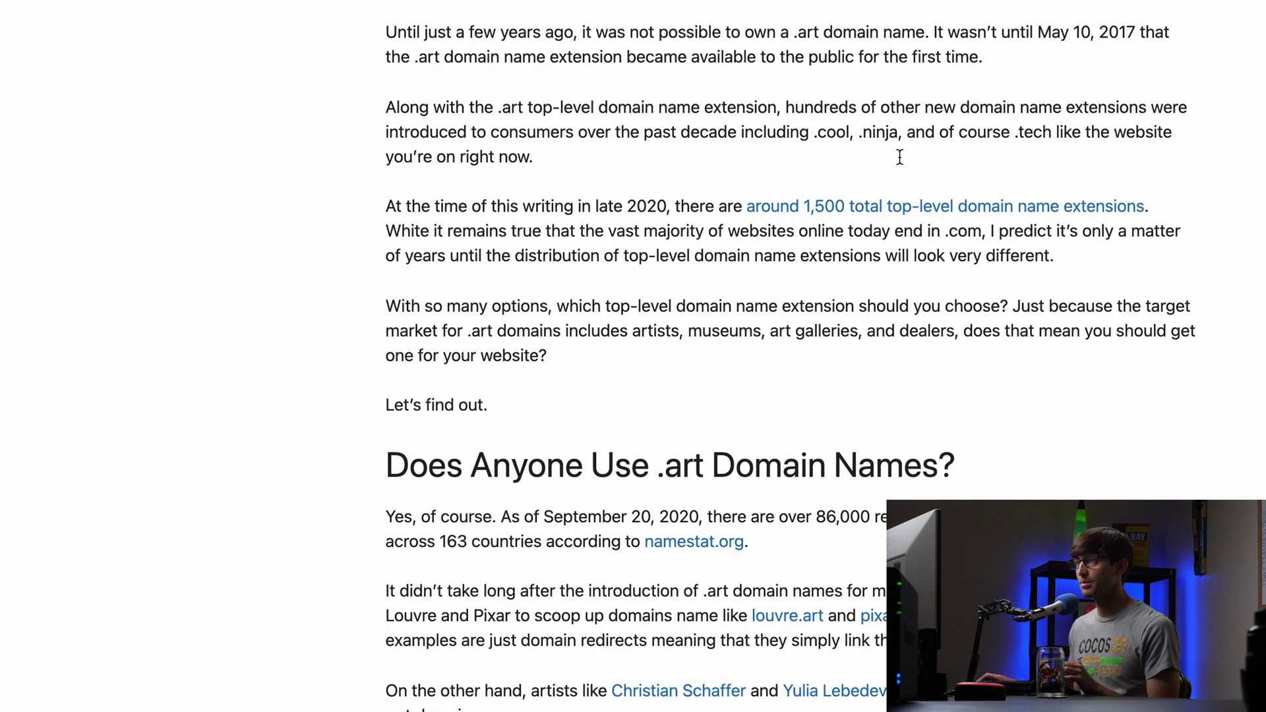
pyautogui.scroll(-20, 890, 183)
pyautogui.scroll(-15, 882, 192)
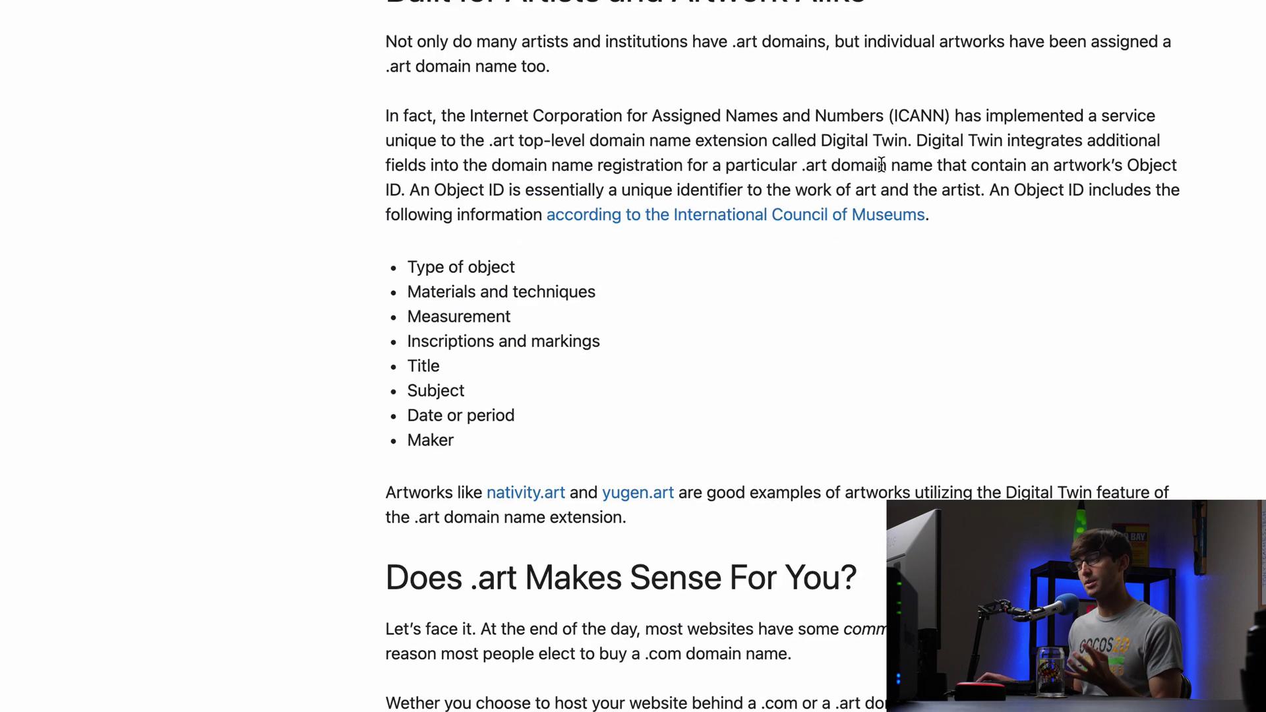
# Enter 'art domain name' as the post's Yoast focus keyphrase
pyautogui.click(420, 274)
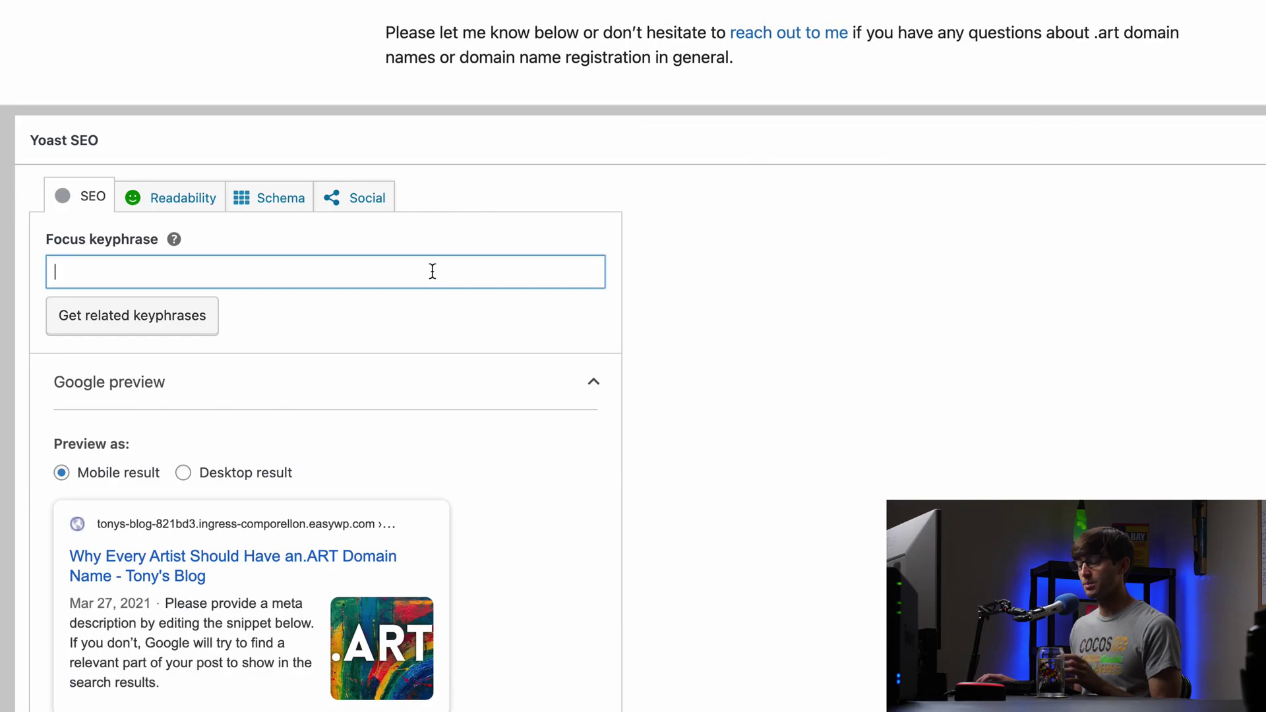
pyautogui.write('art doma')
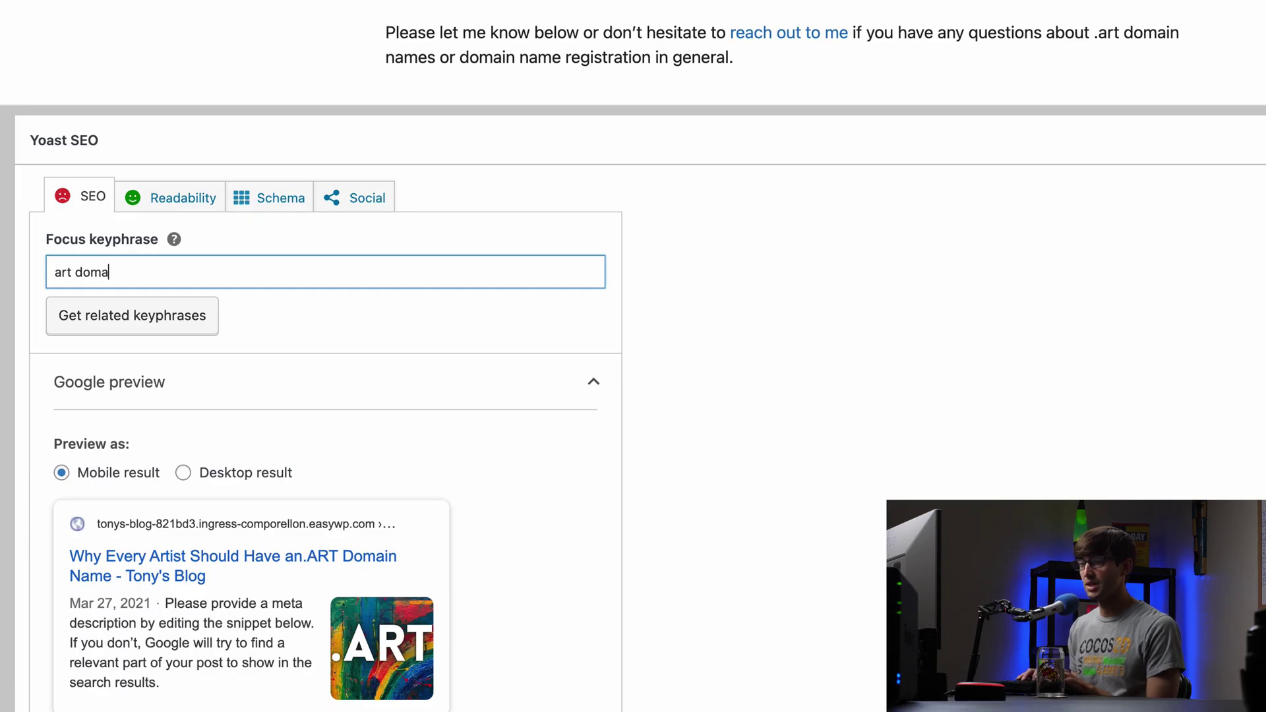
pyautogui.write('in name')
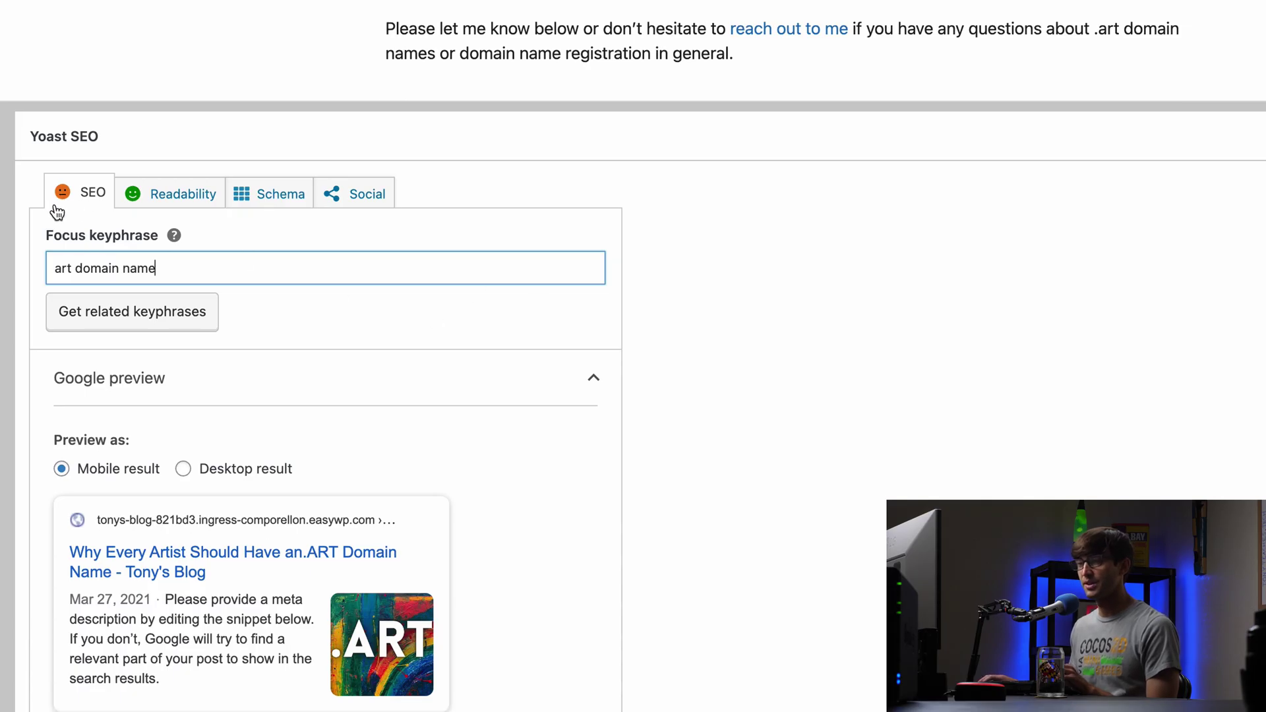
pyautogui.scroll(-4, 69, 213)
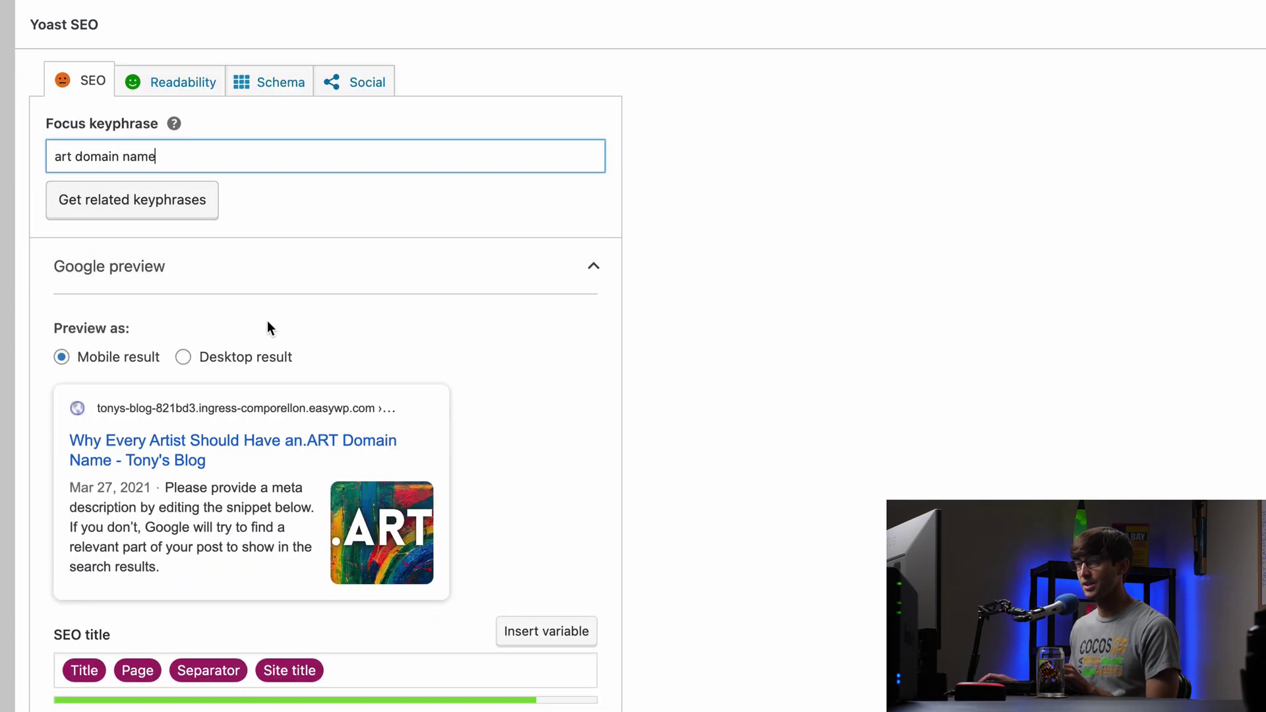
pyautogui.scroll(-6, 274, 326)
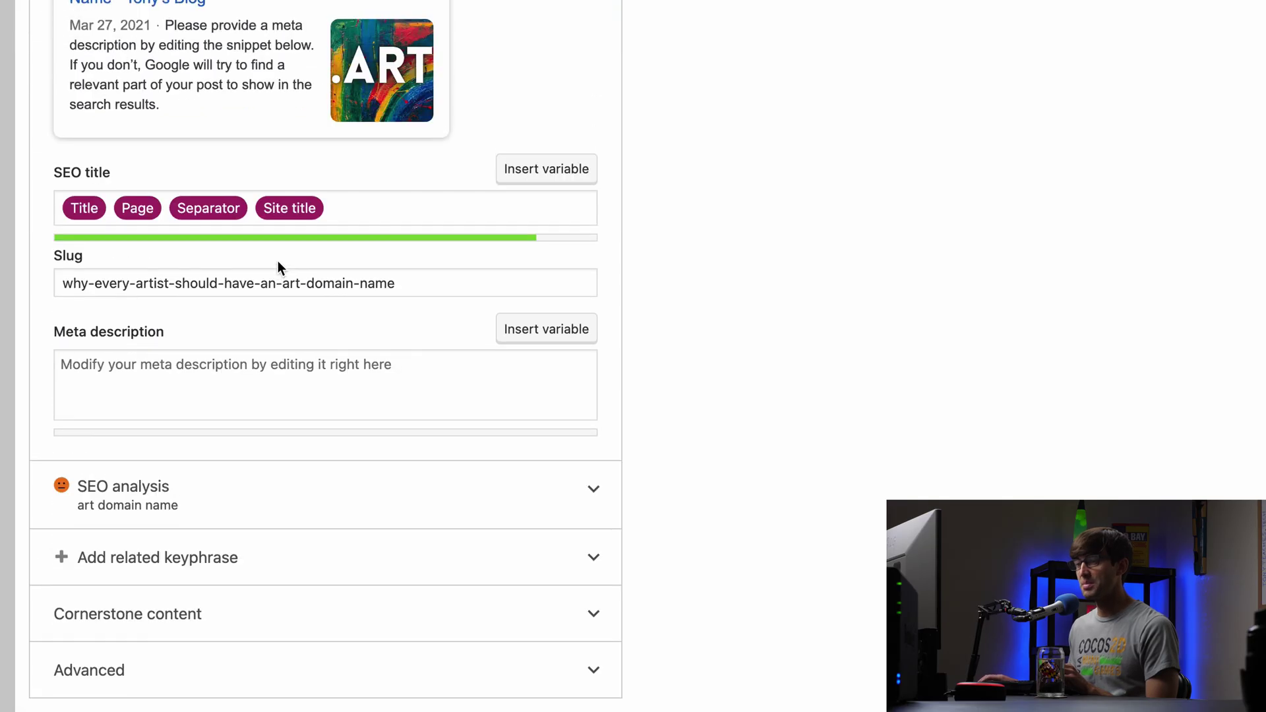
pyautogui.scroll(10, 278, 260)
pyautogui.scroll(-10, 273, 269)
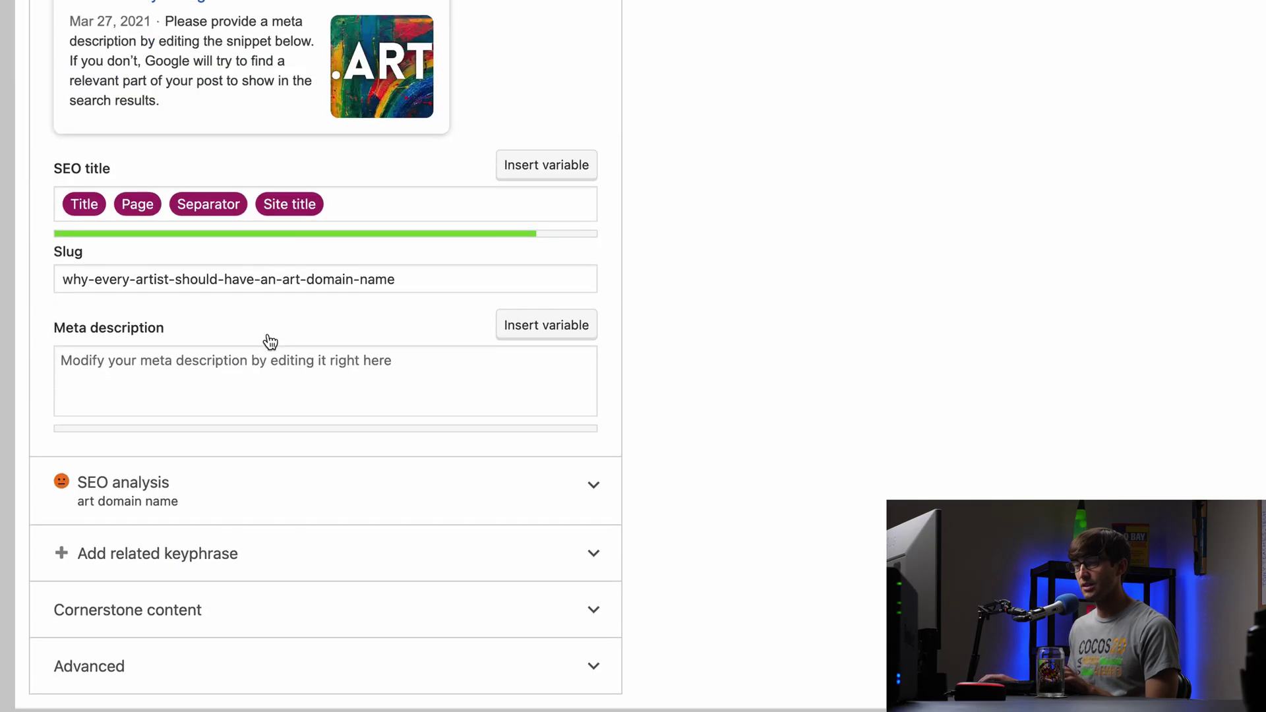
# Expand Yoast's SEO analysis and read the problems it reports for the keyphrase
pyautogui.click(209, 507)
pyautogui.scroll(-9, 246, 492)
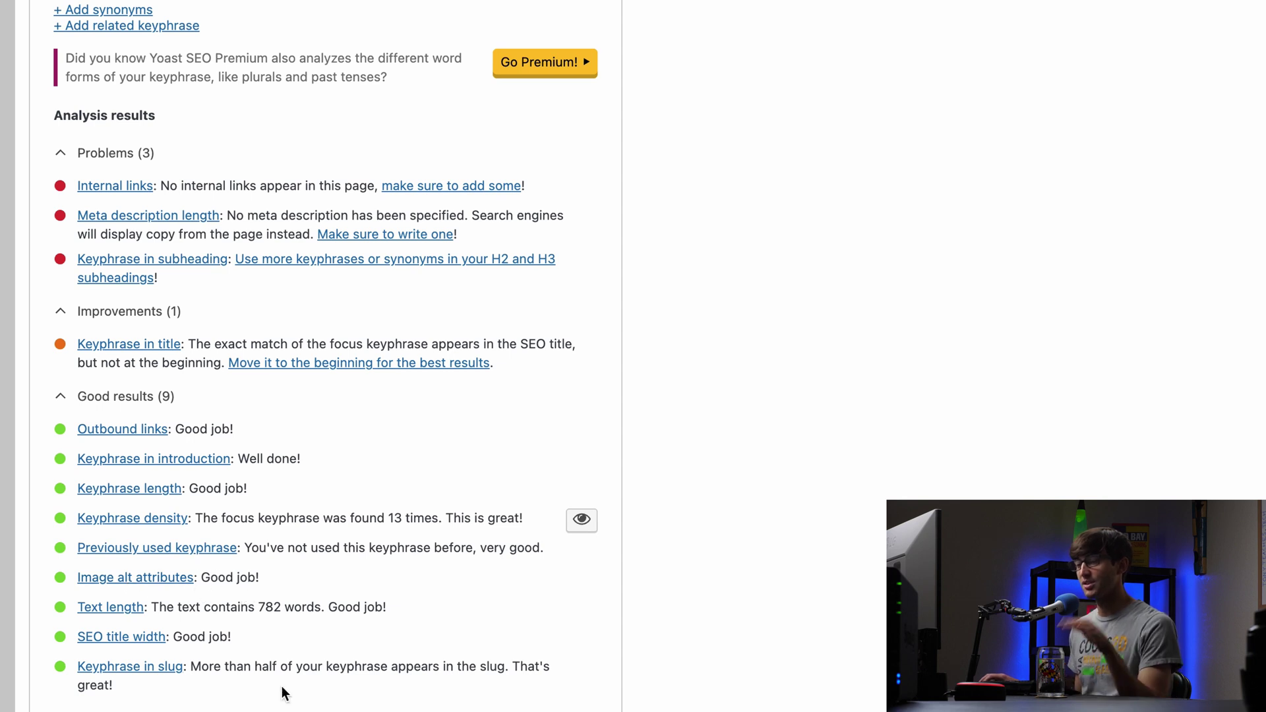
pyautogui.scroll(1, 270, 660)
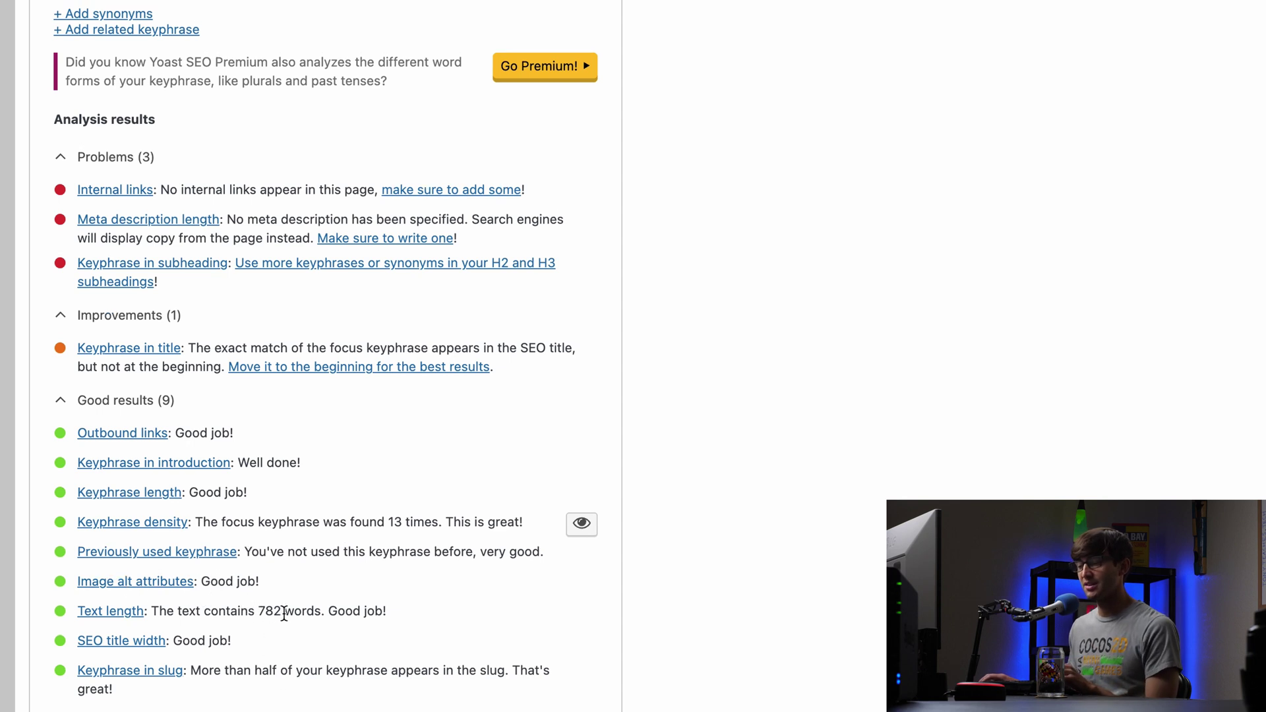
pyautogui.scroll(2, 284, 612)
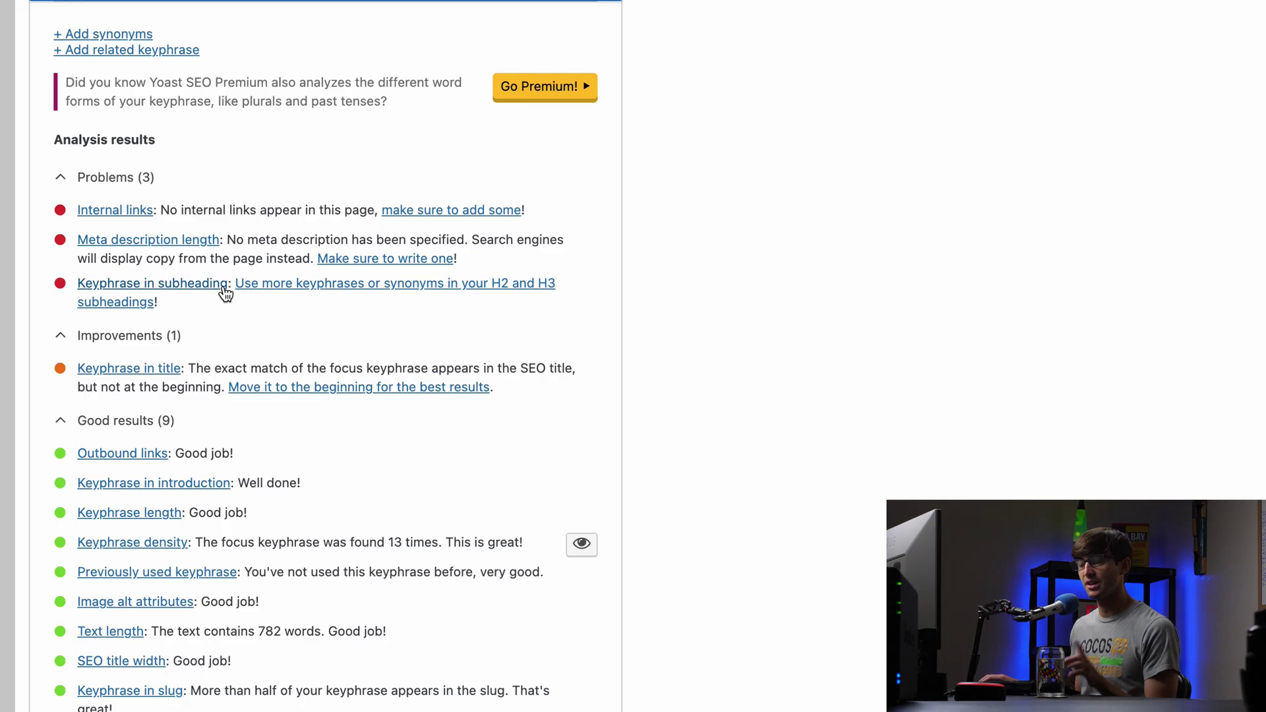
pyautogui.scroll(5, 226, 293)
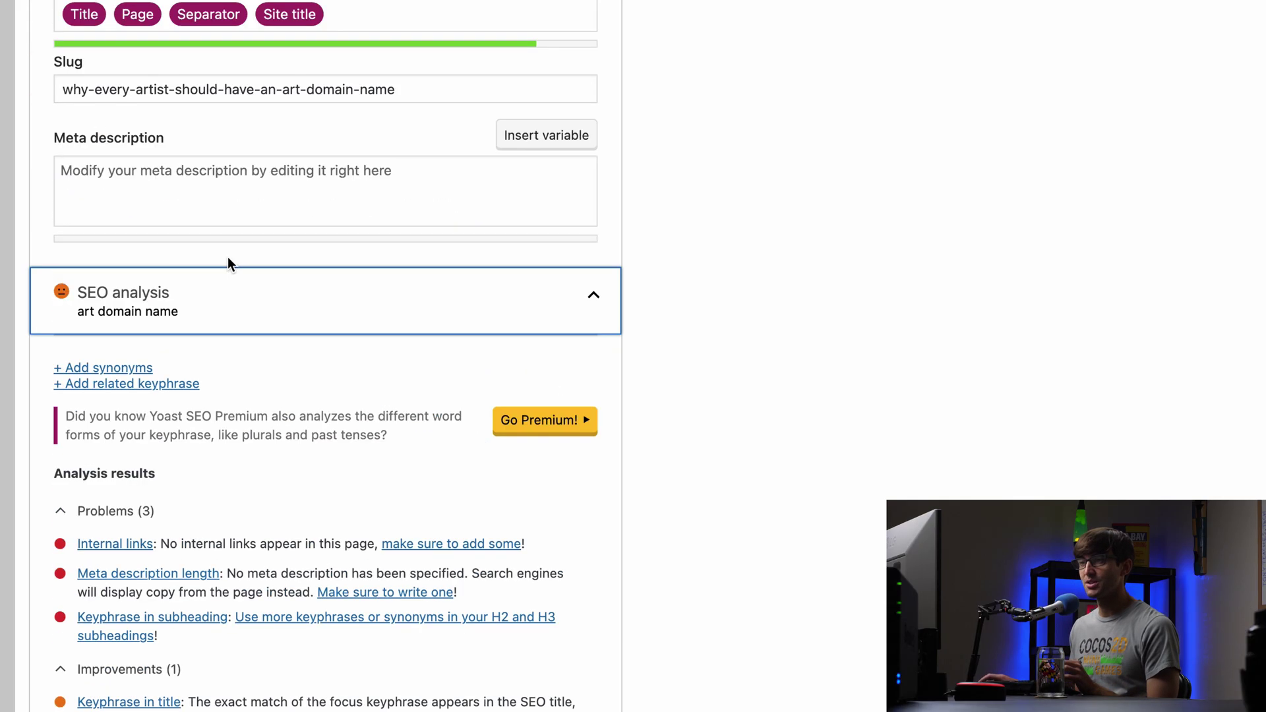
pyautogui.scroll(2, 229, 264)
pyautogui.scroll(2, 198, 26)
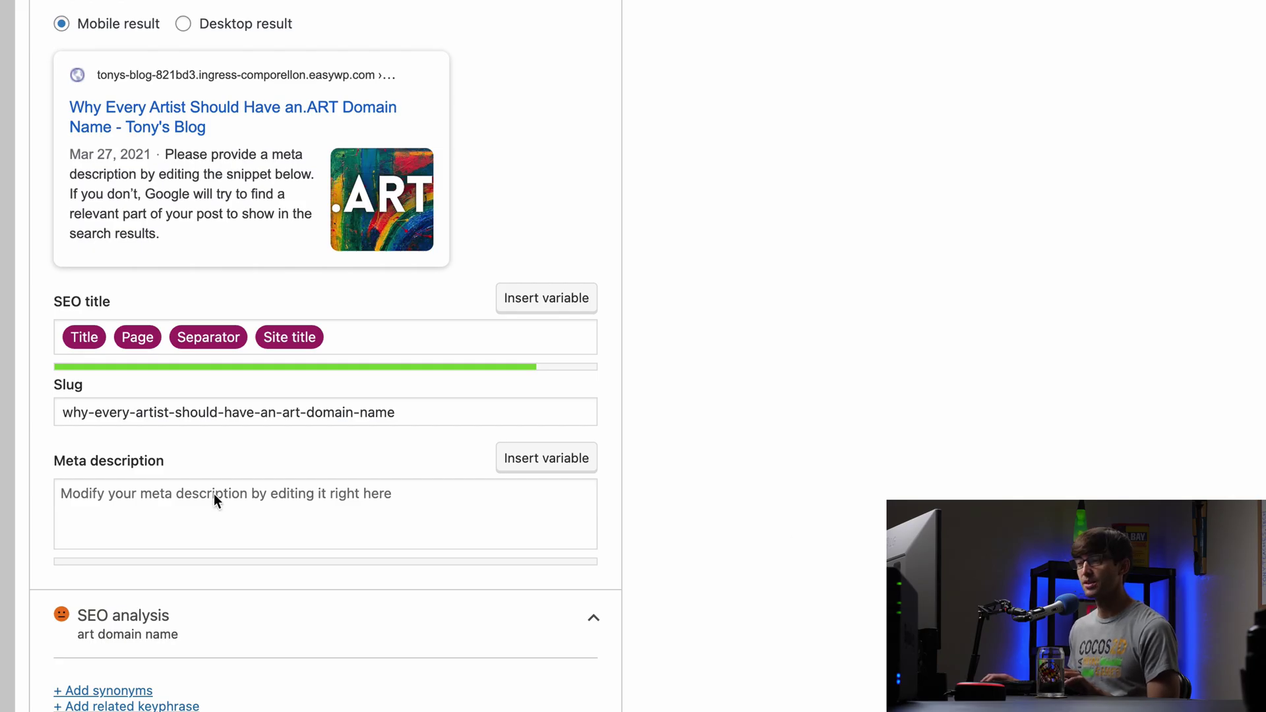
# Paste the prepared description pitching .art domains to artists into Yoast's Meta description field
pyautogui.click(133, 493)
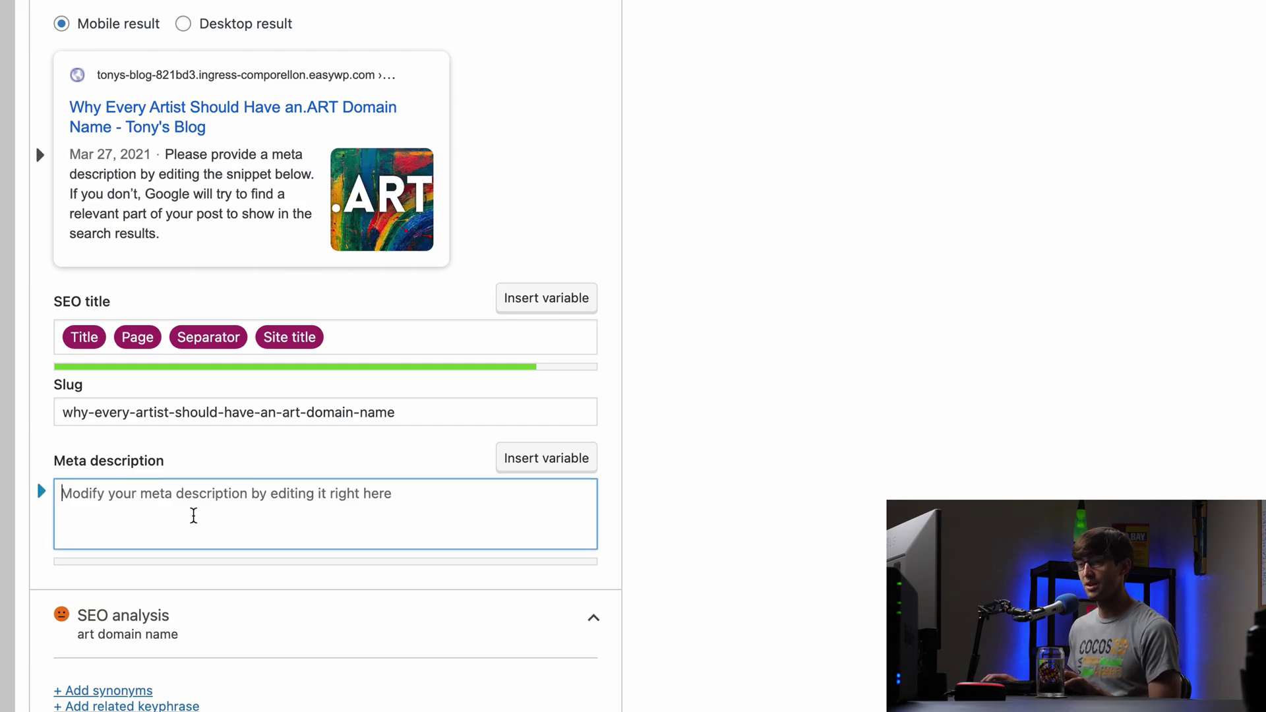
pyautogui.write('Find out if a ".art" domain name is the right choice for your blog or website wether you are an artist, art gallery, or museum.')
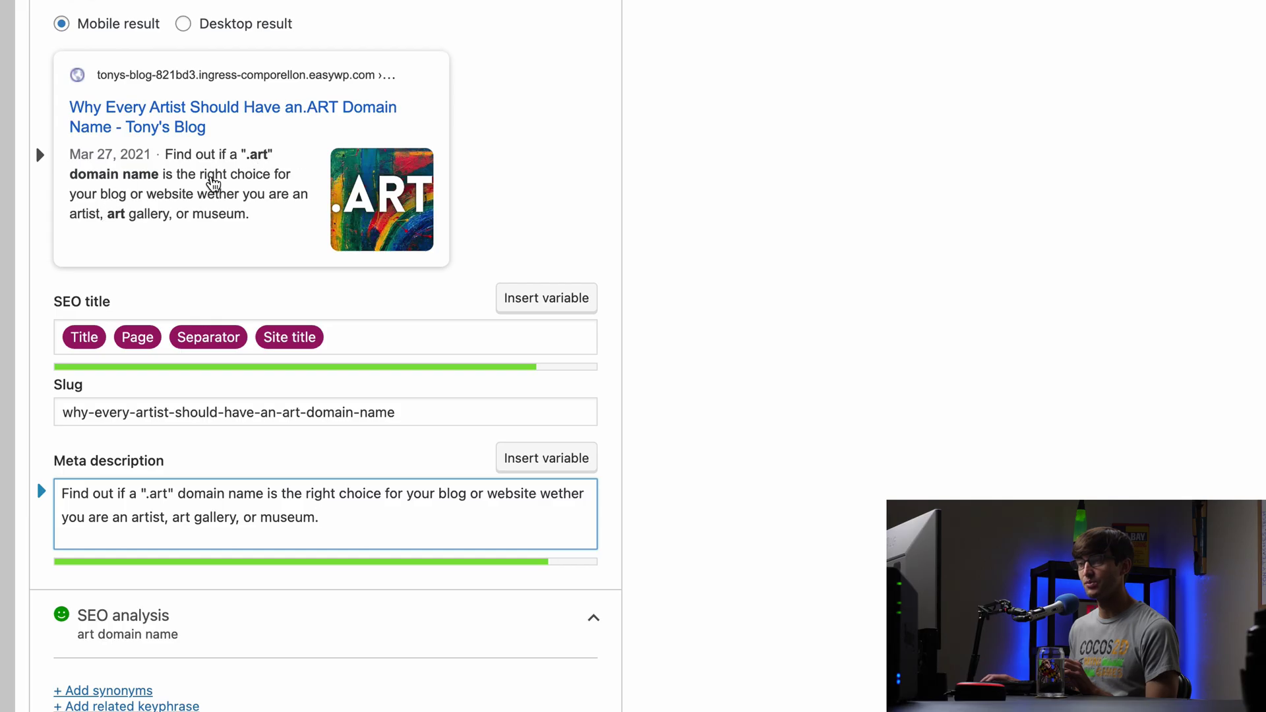
pyautogui.scroll(-1, 226, 260)
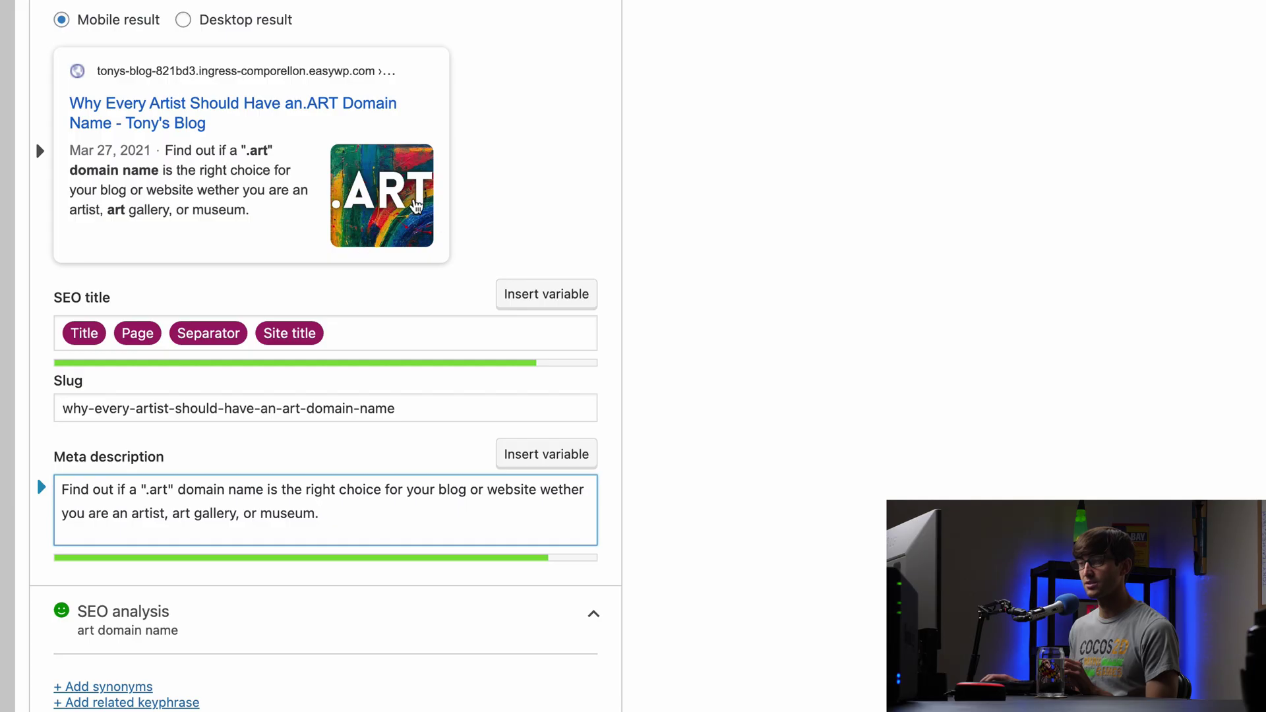
pyautogui.scroll(-1, 451, 195)
pyautogui.scroll(5, 444, 223)
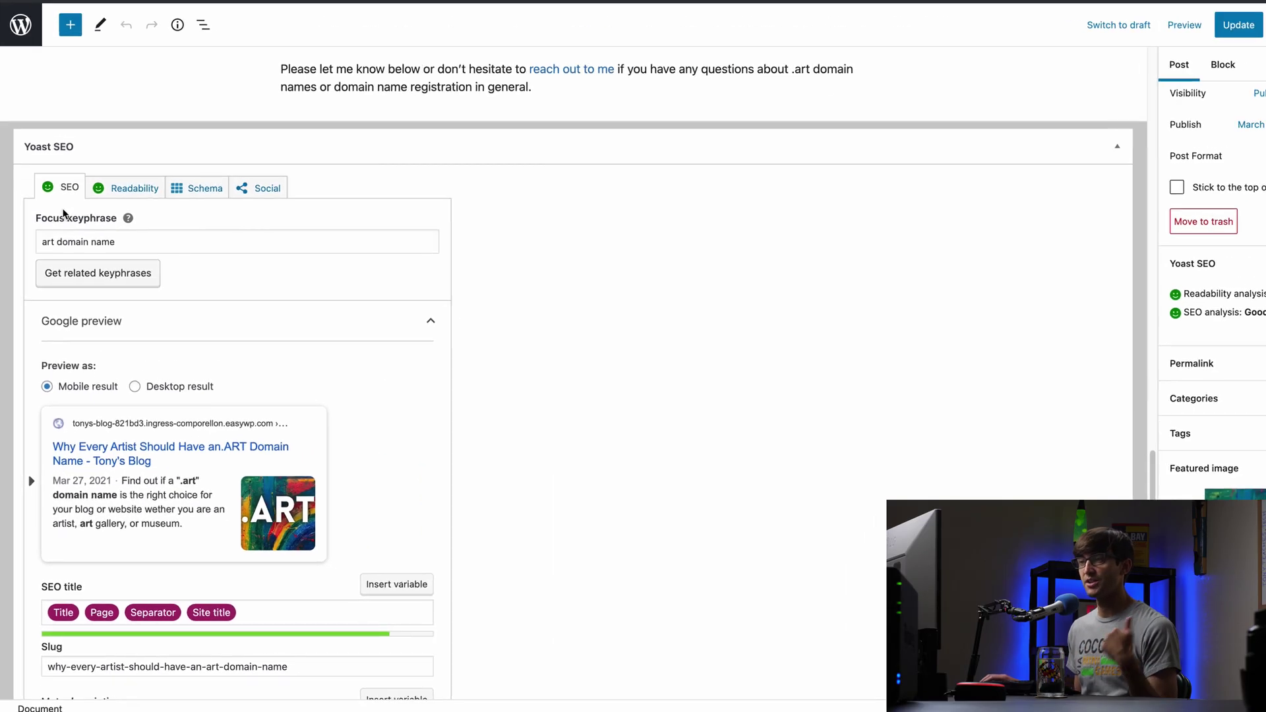
# Update the .ART post to save its Yoast settings, then return to the Posts list
pyautogui.scroll(1, 627, 350)
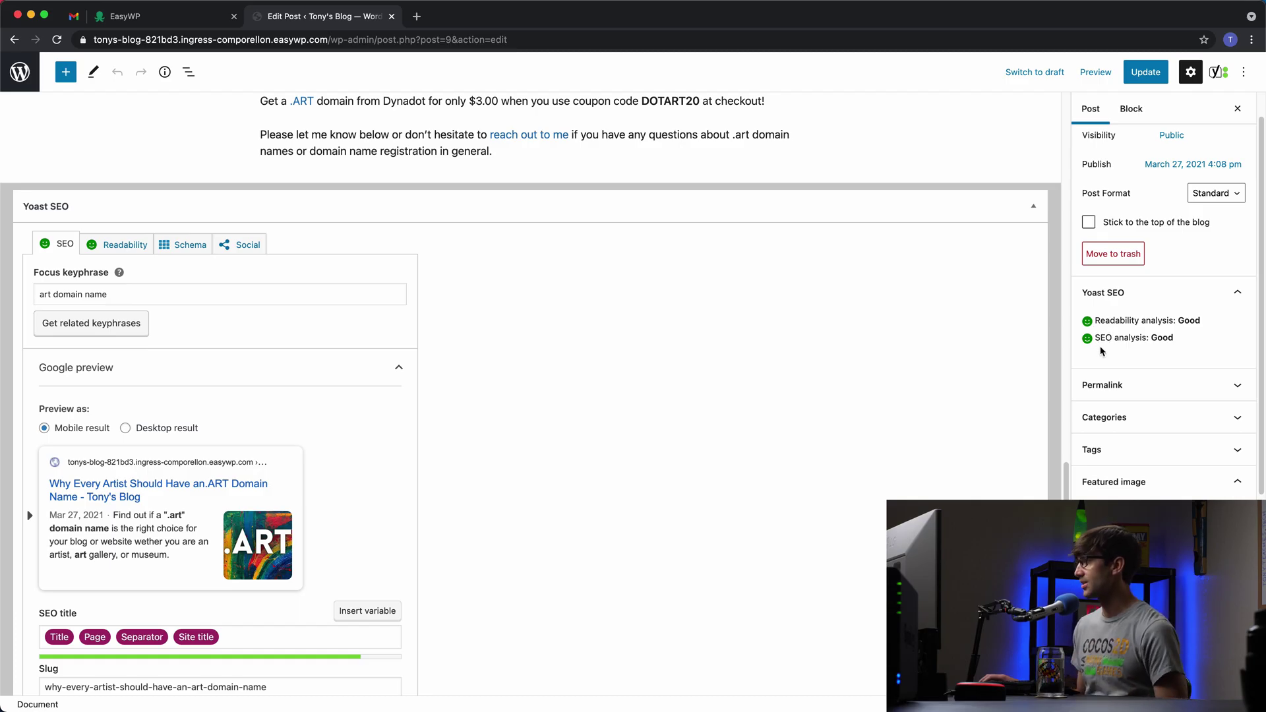
pyautogui.scroll(20, 944, 262)
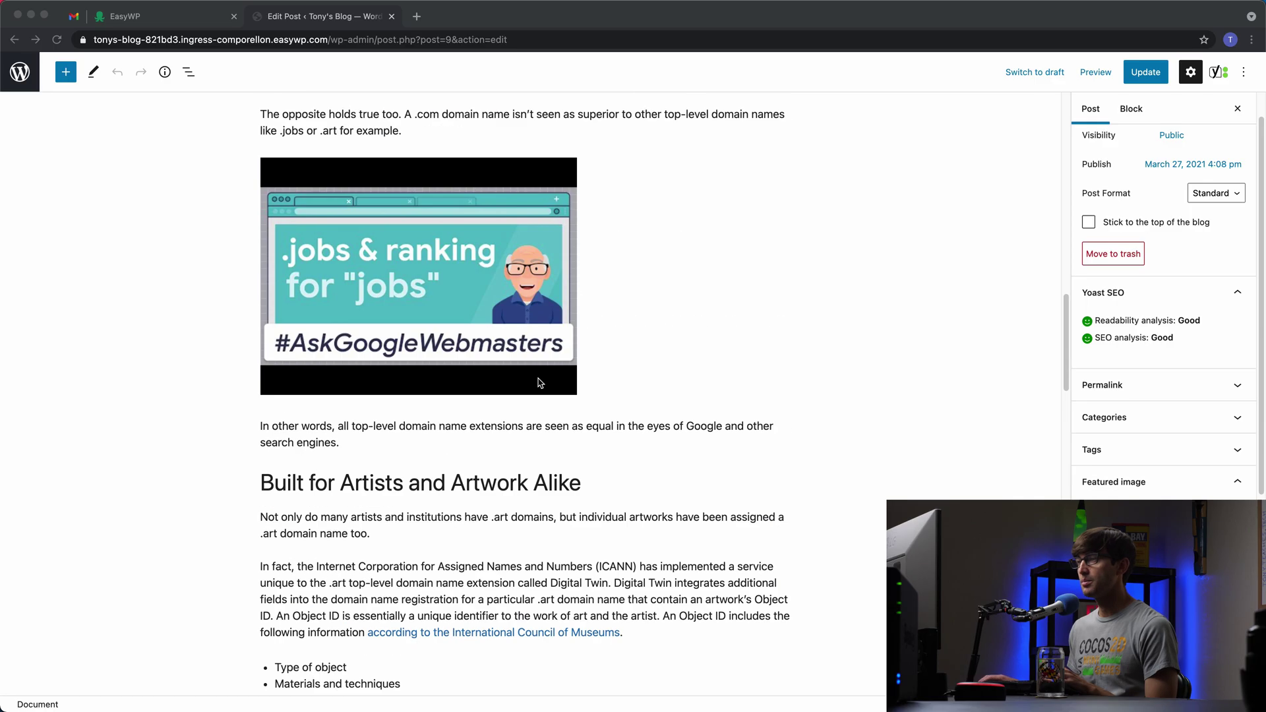
pyautogui.click(1147, 68)
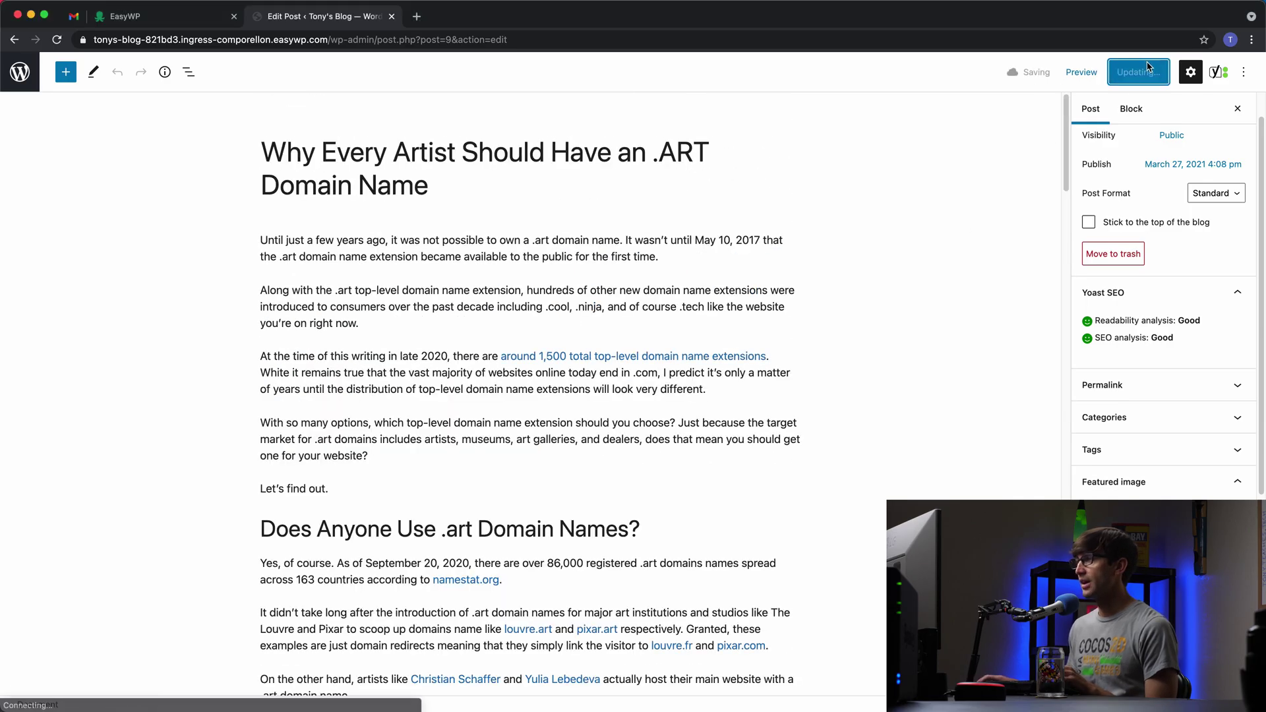
pyautogui.click(25, 75)
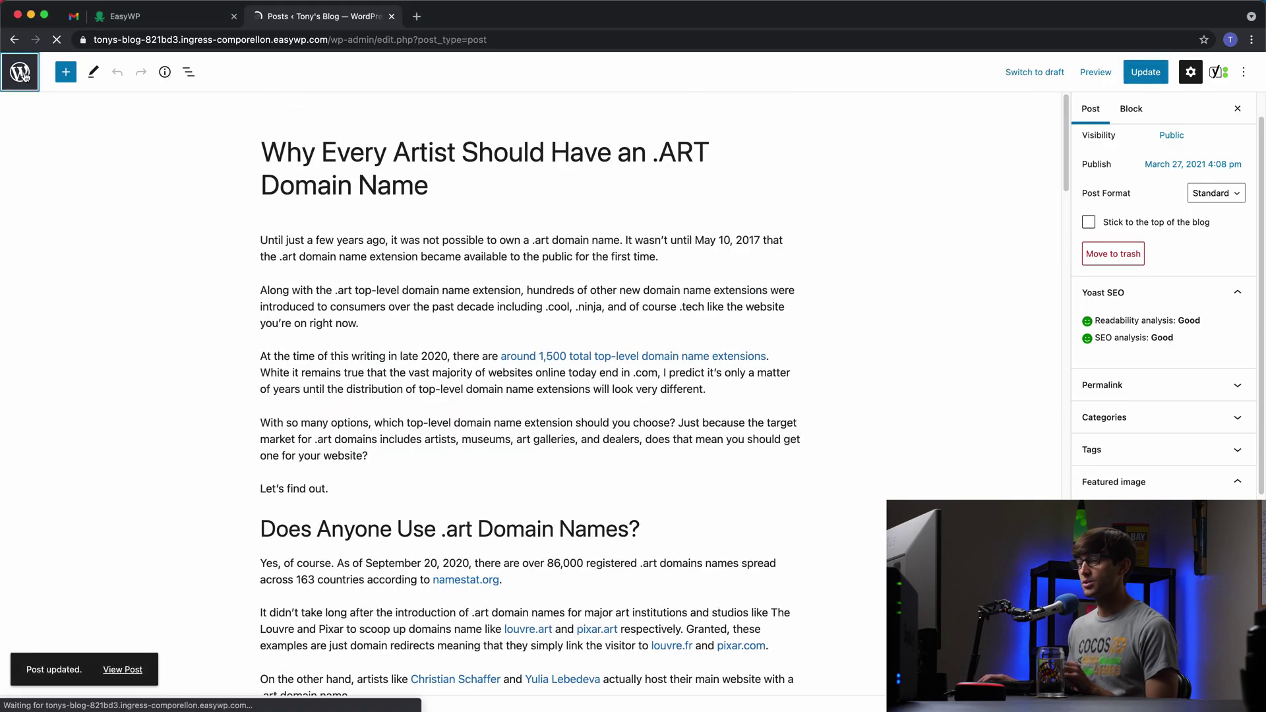